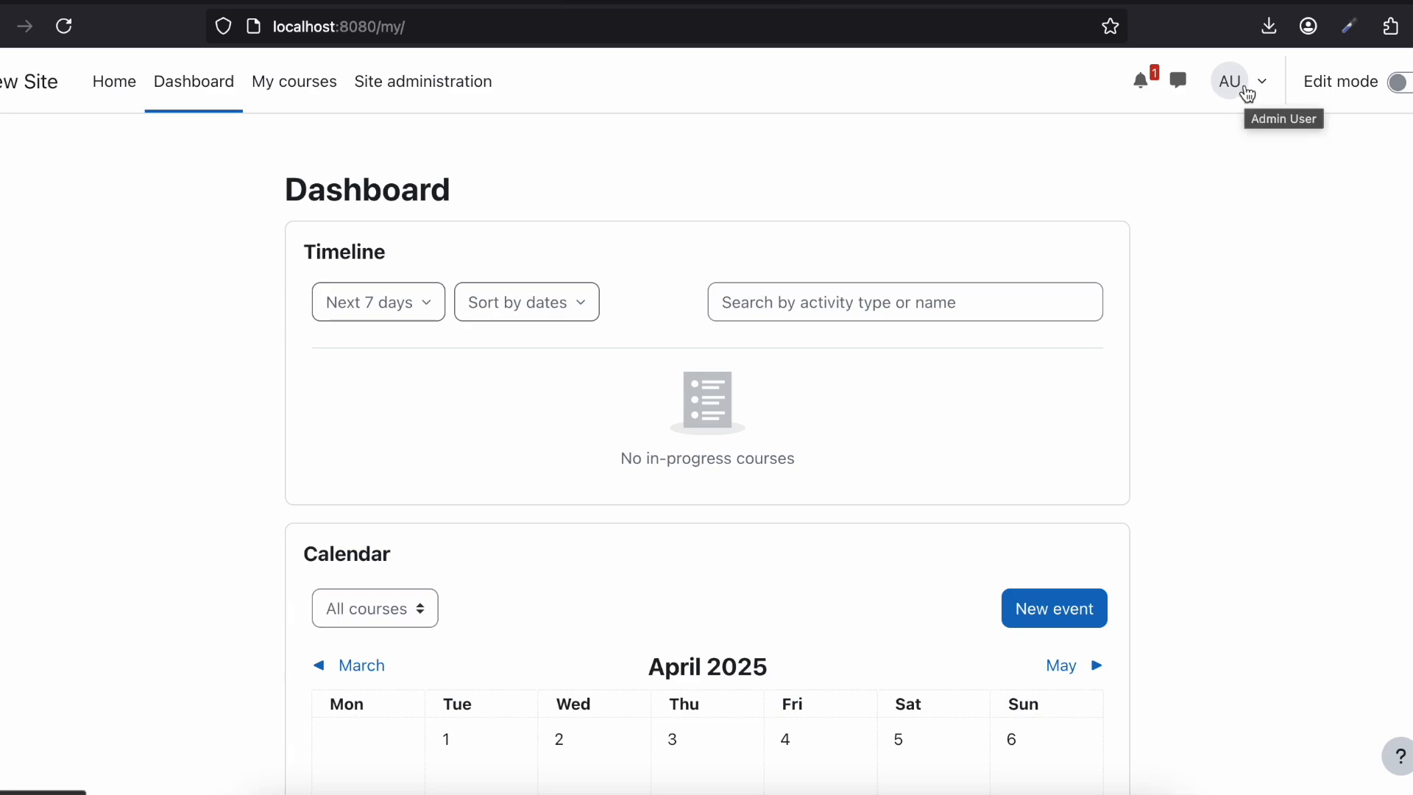
# Step: Turn on edit mode and open the form for adding a new course from the site home
pyautogui.click(1398, 83)
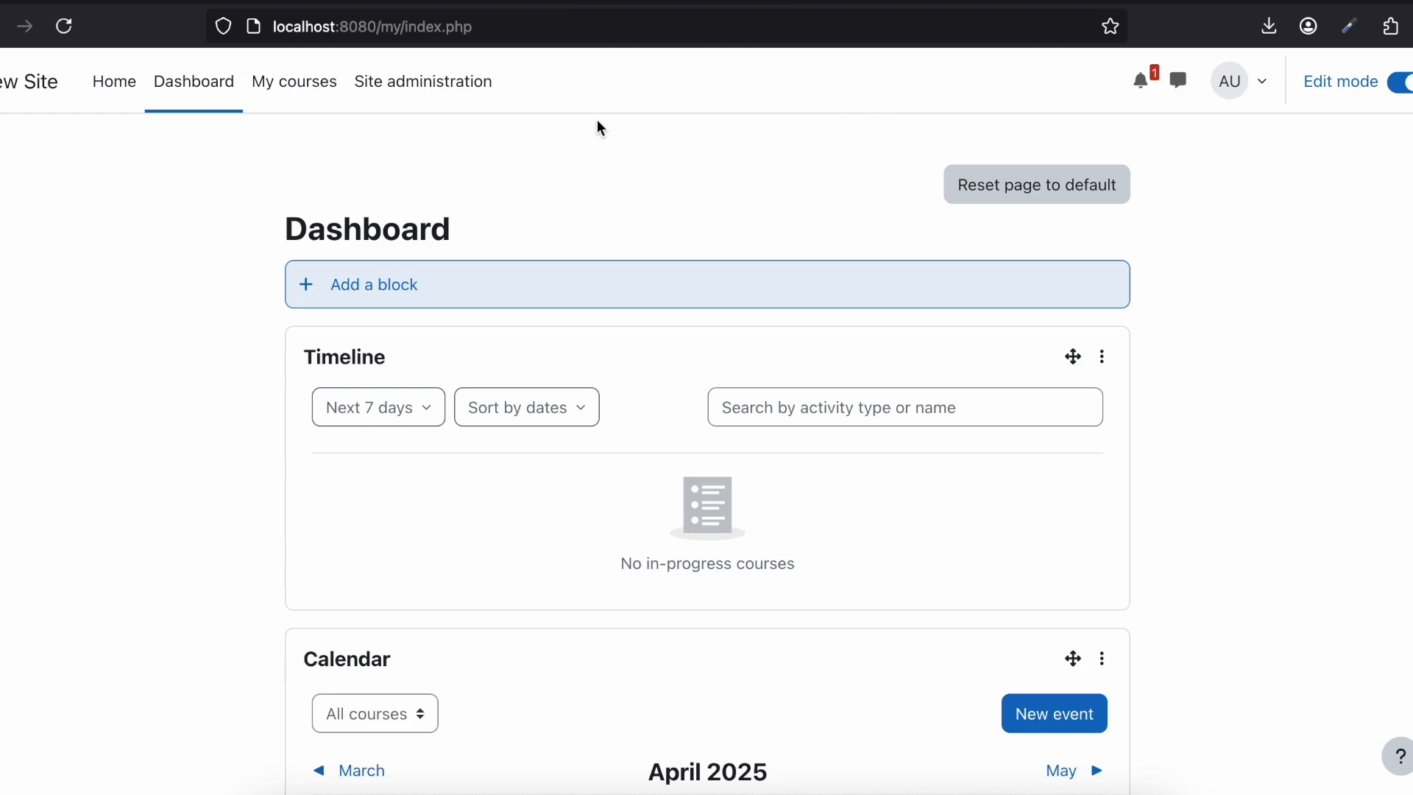
pyautogui.click(117, 85)
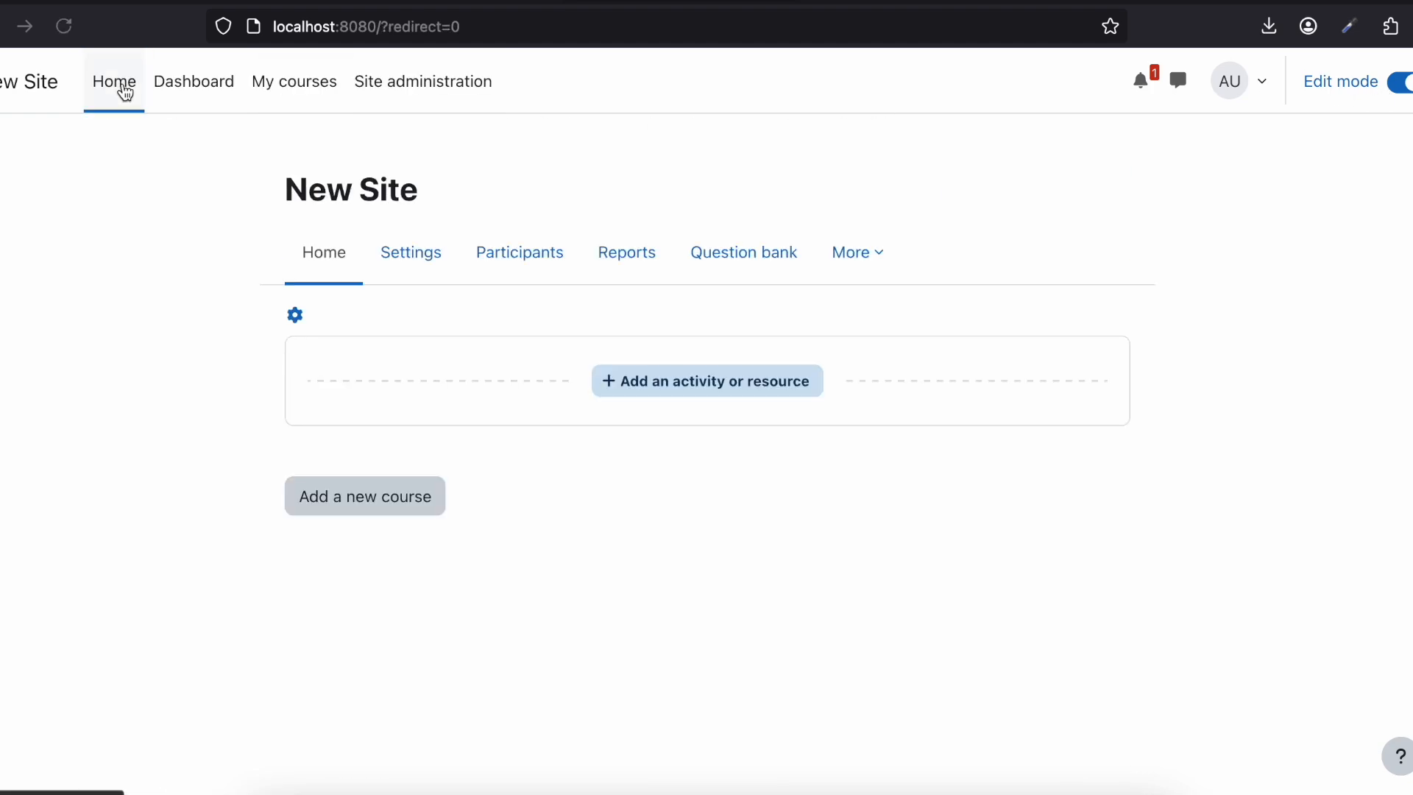
pyautogui.click(384, 501)
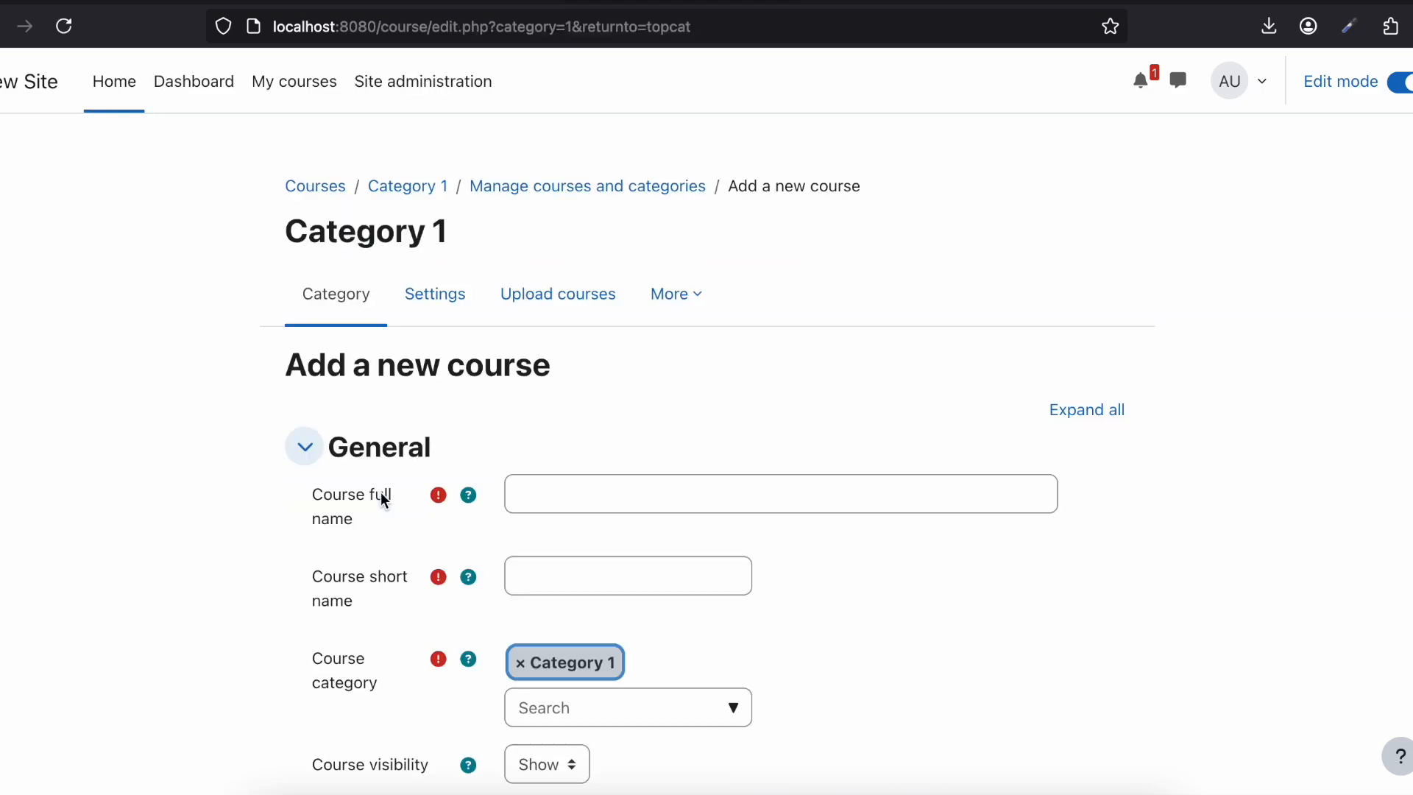
# Step: Enter HTML as both the full name and the short name of the course
pyautogui.scroll(-2, 382, 493)
pyautogui.click(539, 418)
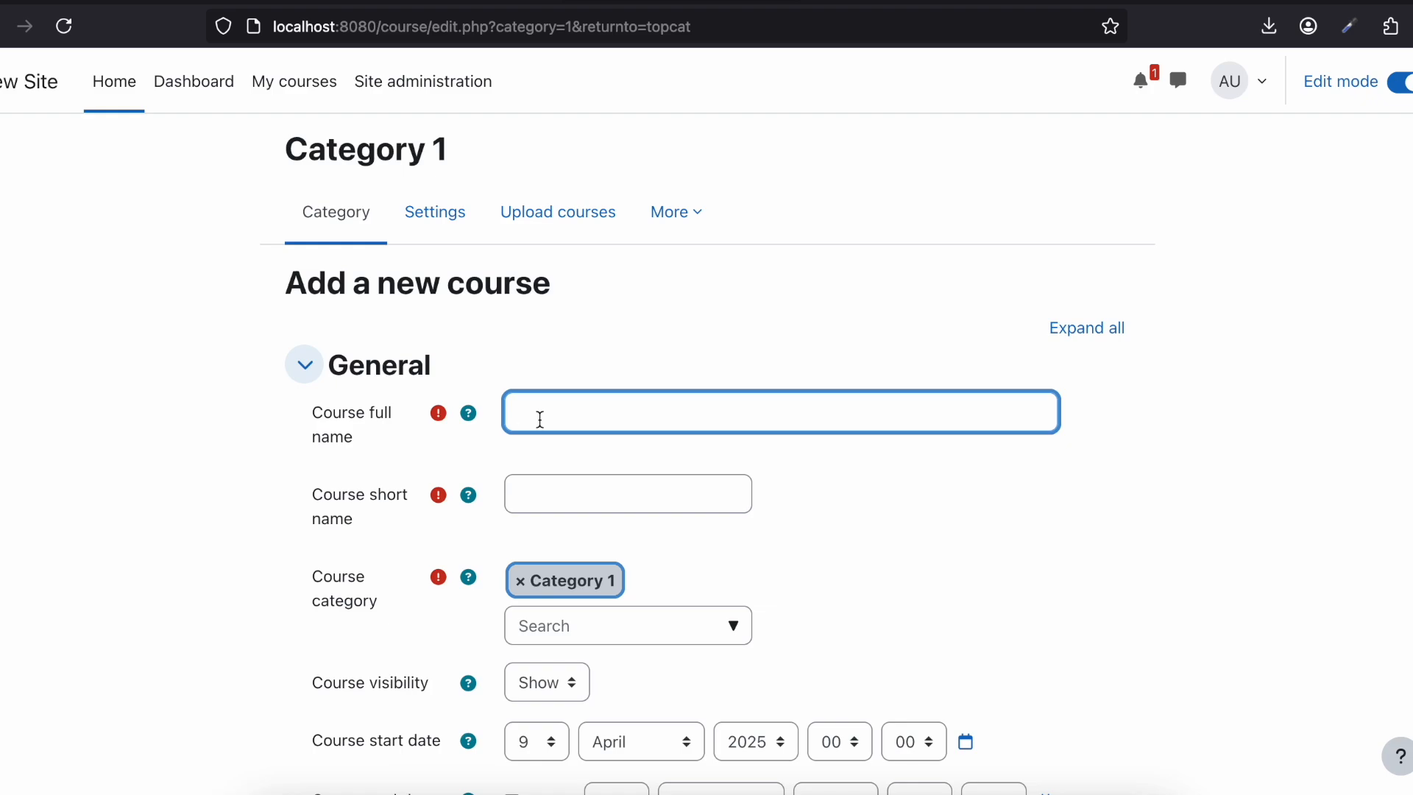
pyautogui.write('HTML')
pyautogui.scroll(-2, 565, 368)
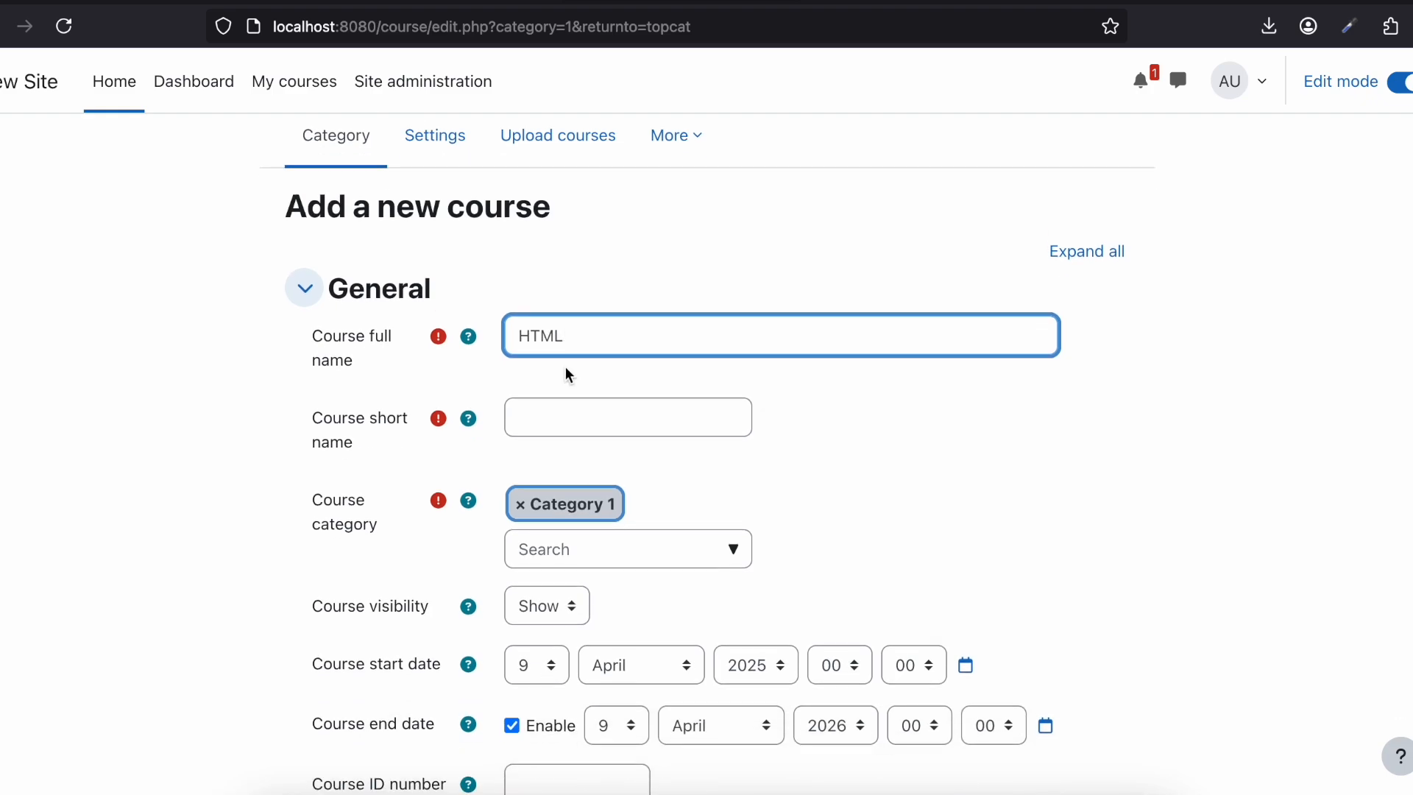
pyautogui.hotkey('ctrl', 'a')
pyautogui.hotkey('ctrl', 'c')
pyautogui.click(546, 414)
pyautogui.hotkey('ctrl', 'v')
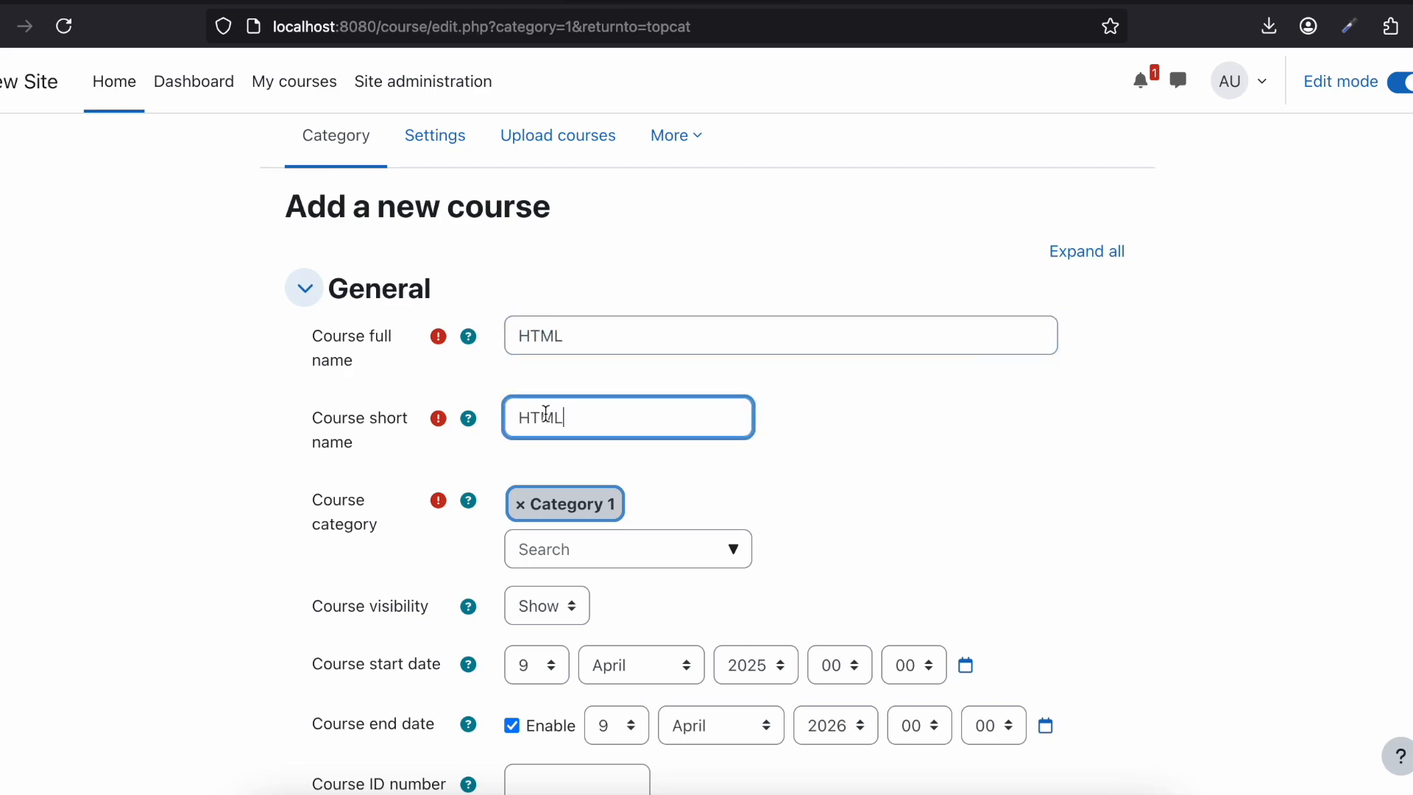
pyautogui.scroll(-2, 545, 412)
pyautogui.click(672, 412)
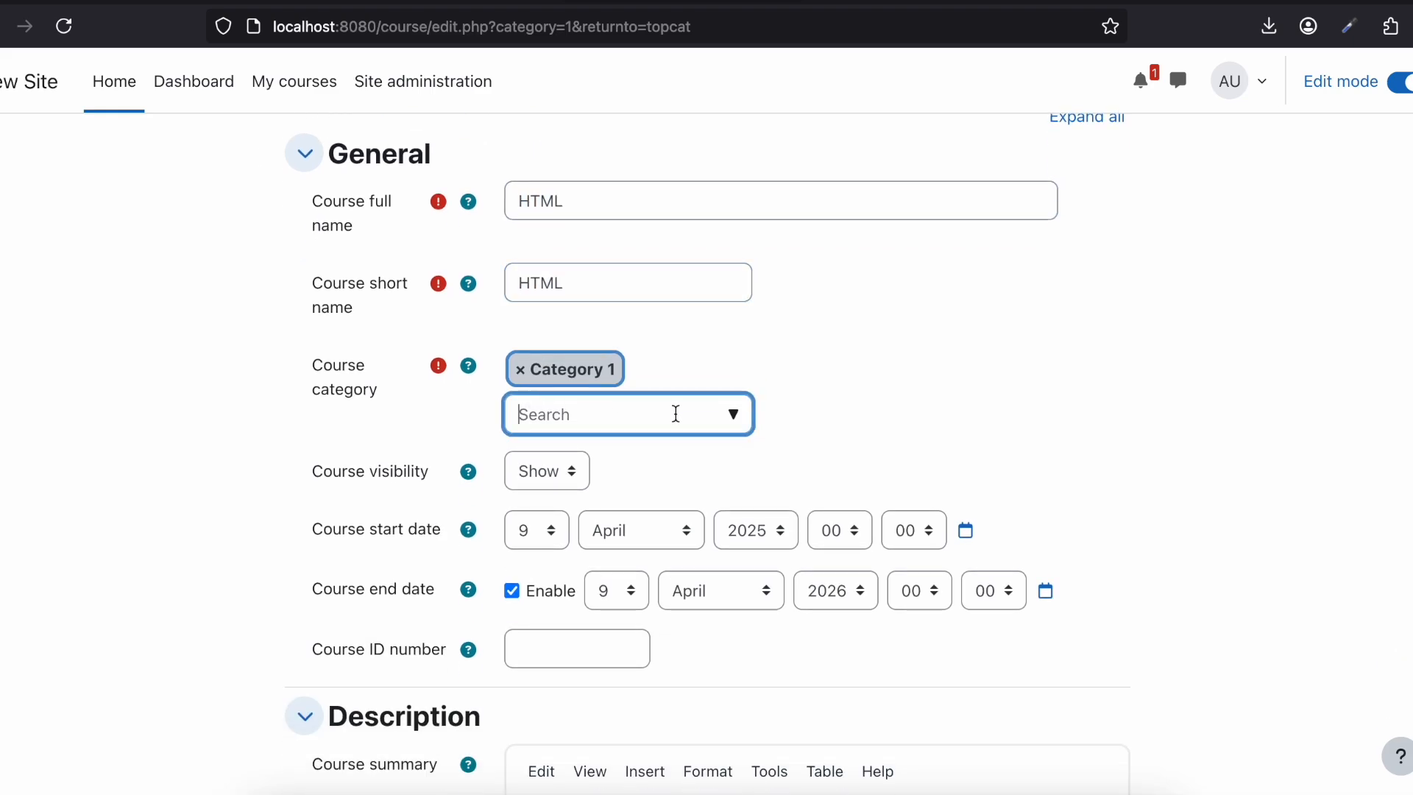
pyautogui.click(732, 416)
pyautogui.click(799, 380)
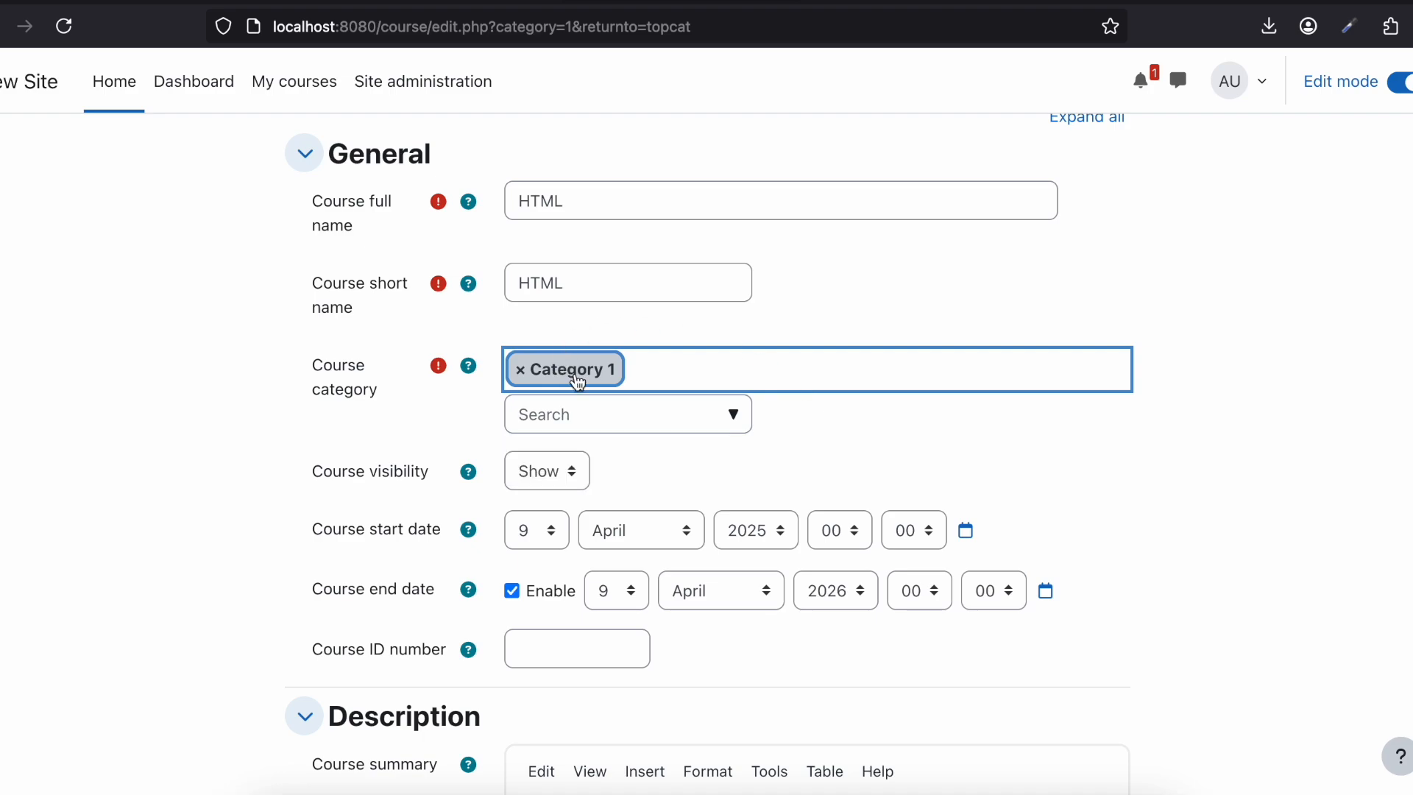
pyautogui.click(217, 359)
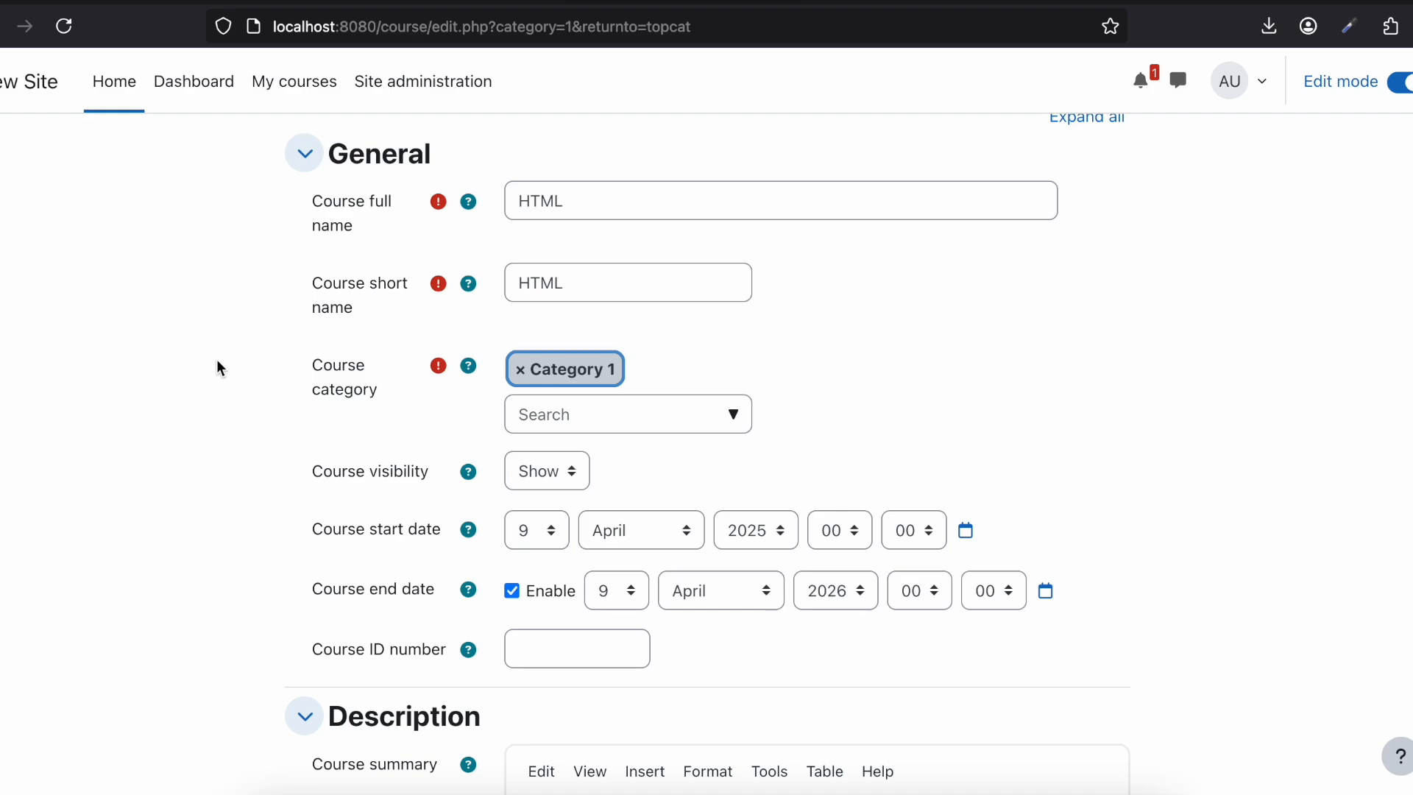
# Step: Set the day of the course start date to 5
pyautogui.scroll(-2, 216, 359)
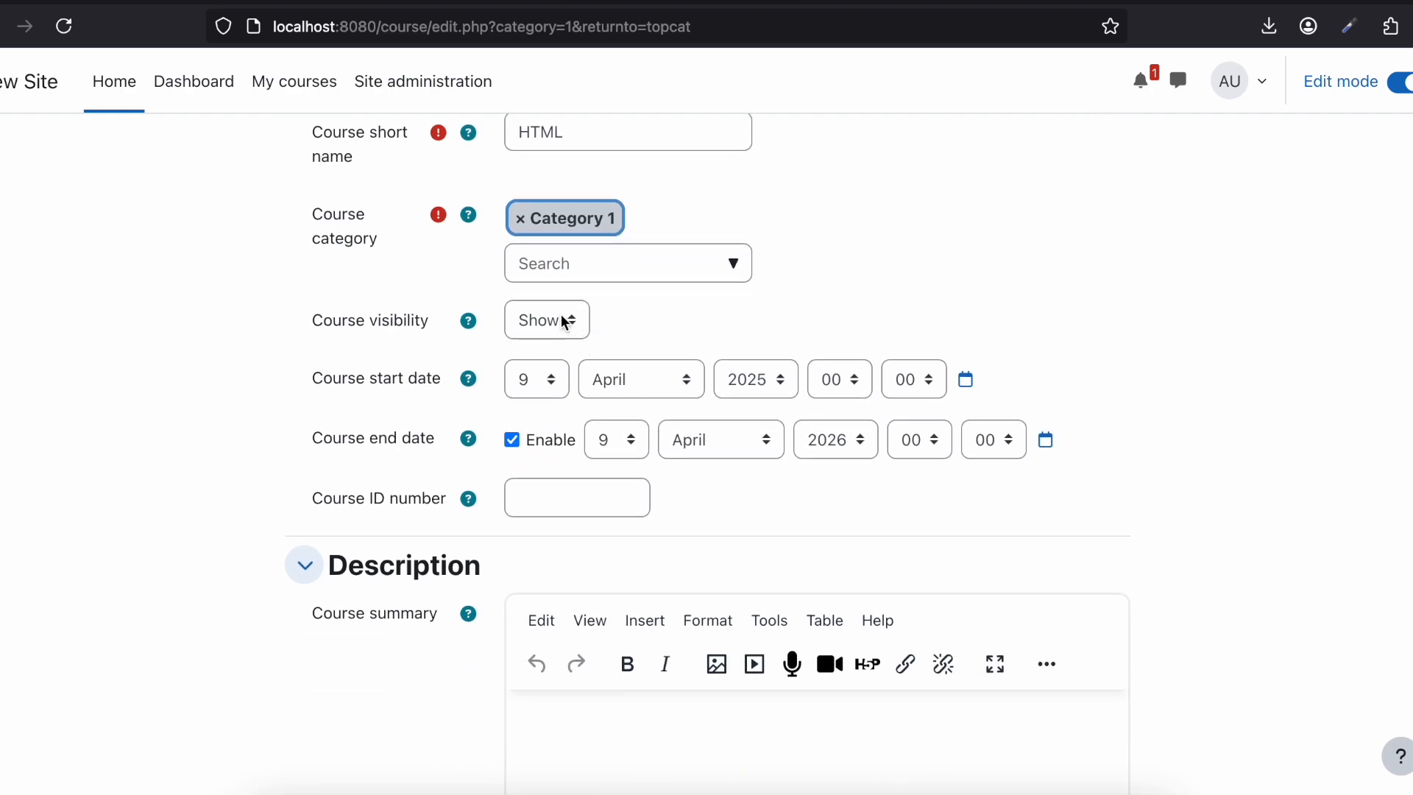
pyautogui.click(539, 384)
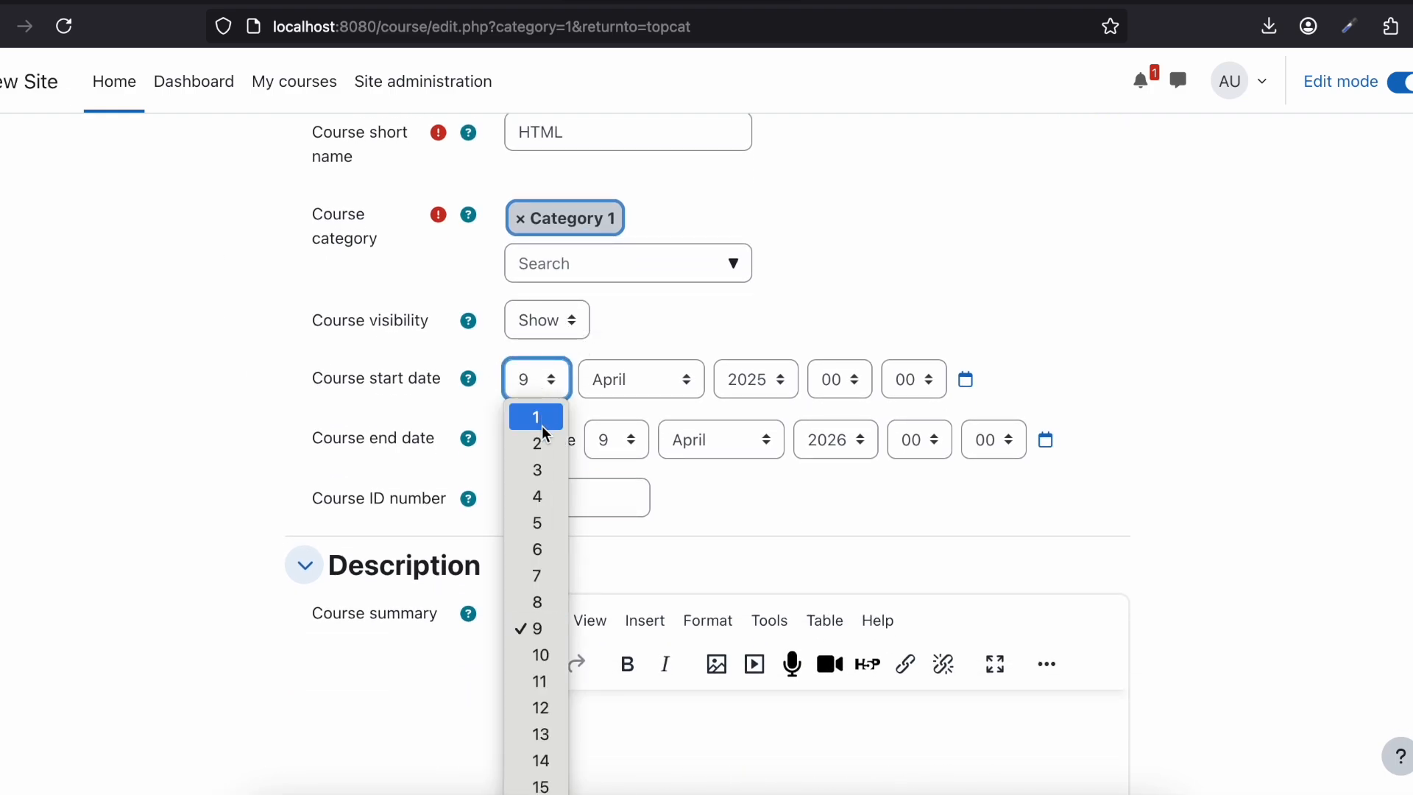
pyautogui.click(537, 522)
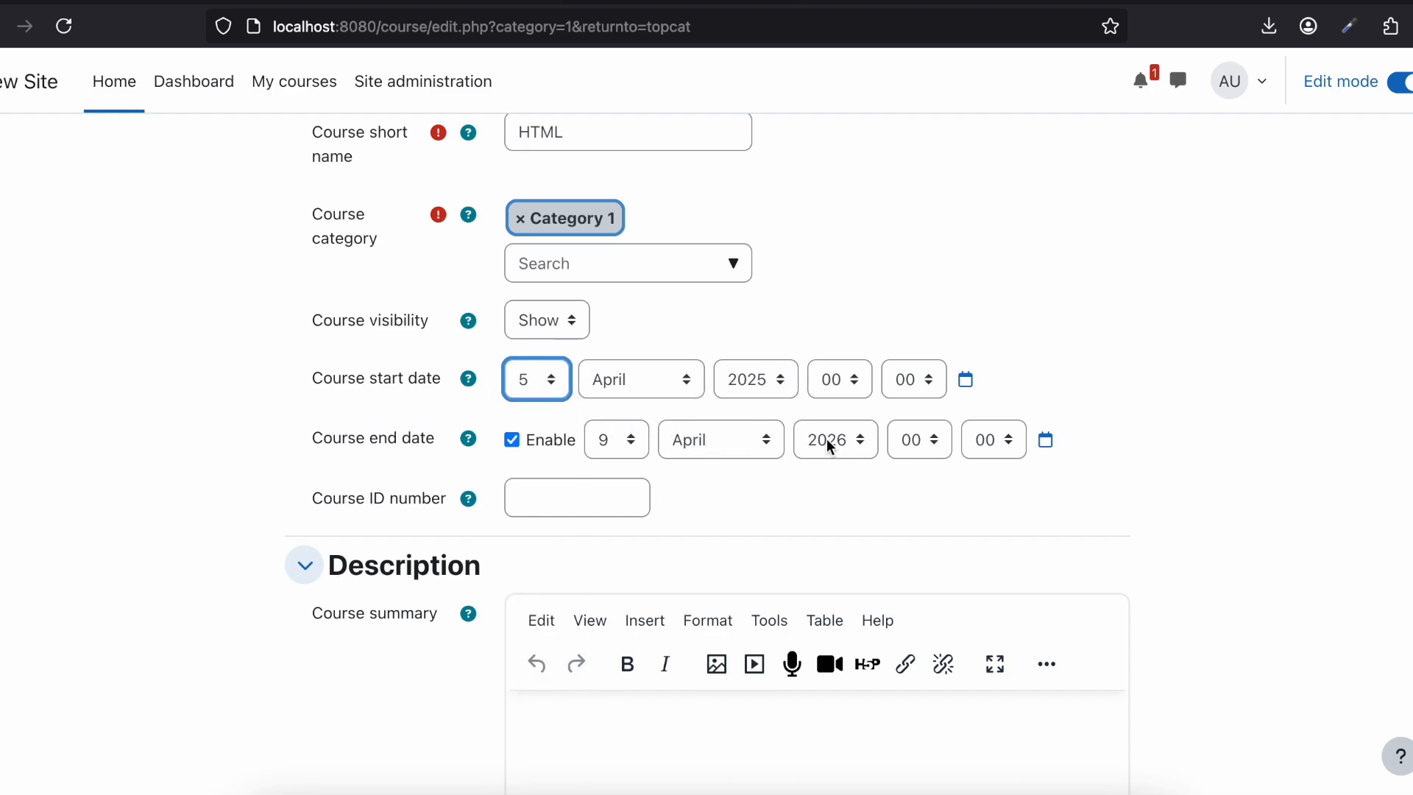
# Step: Review the remaining course settings: description, course image, course format, appearance, files and uploads, and completion tracking
pyautogui.scroll(-1, 828, 446)
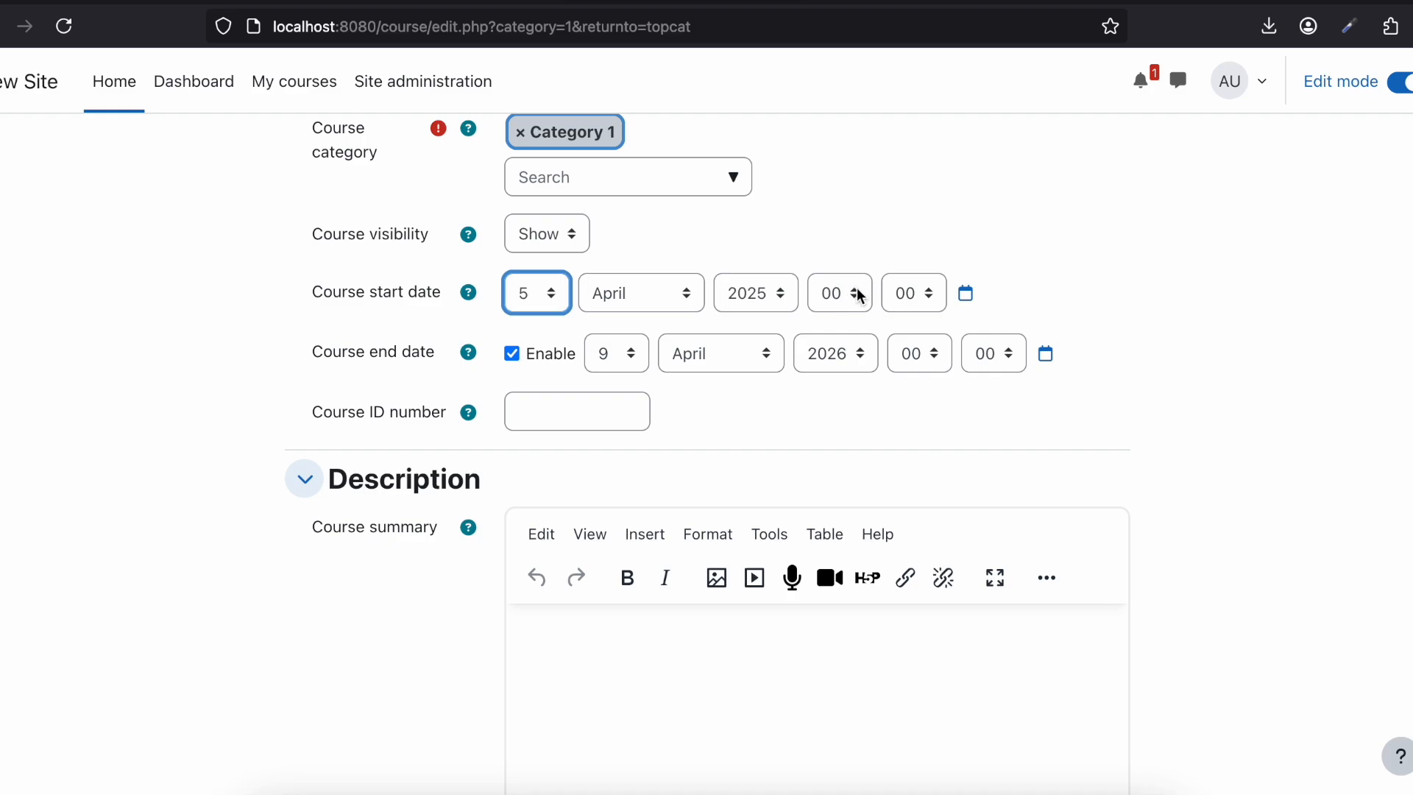
pyautogui.scroll(-4, 858, 291)
pyautogui.scroll(-2, 700, 443)
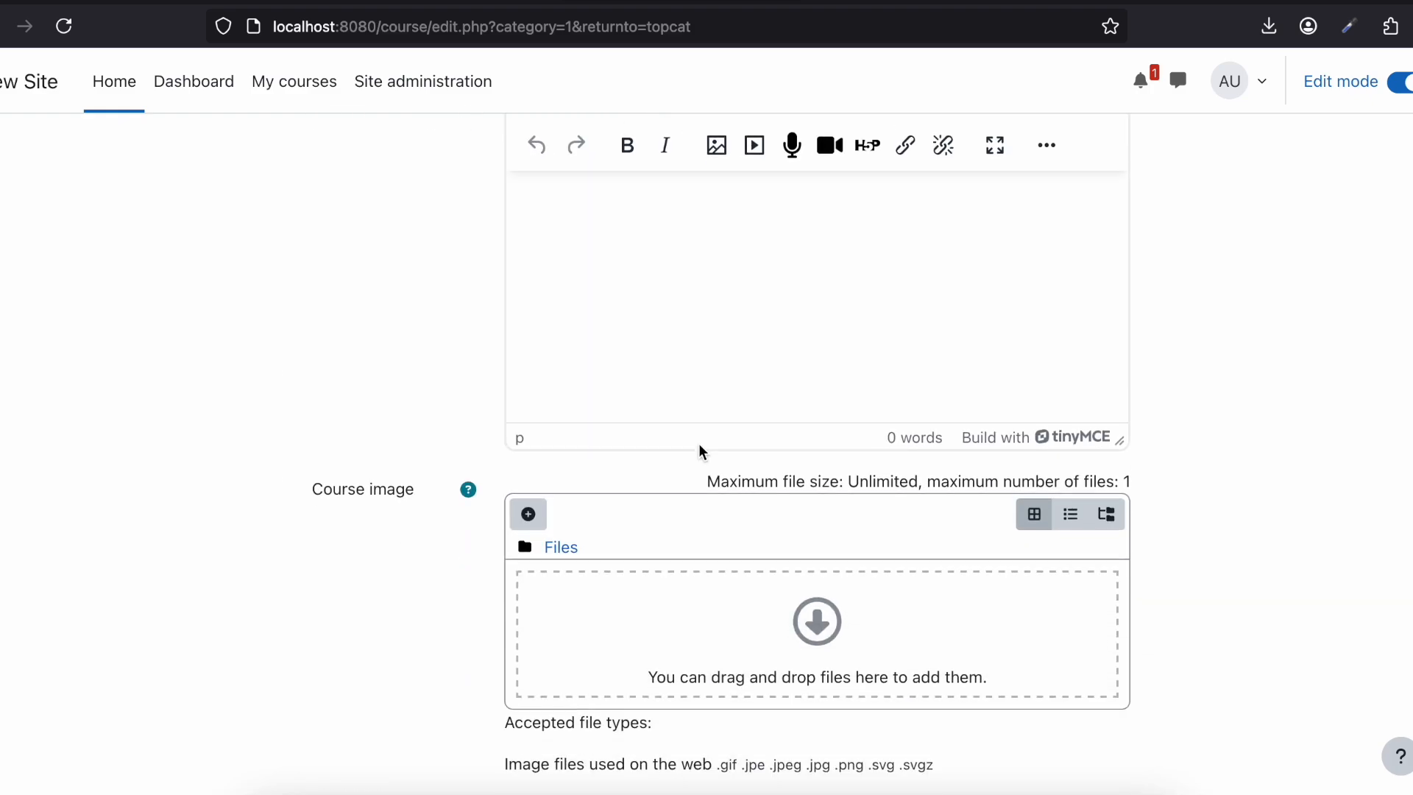
pyautogui.scroll(-1, 699, 450)
pyautogui.scroll(-1, 790, 548)
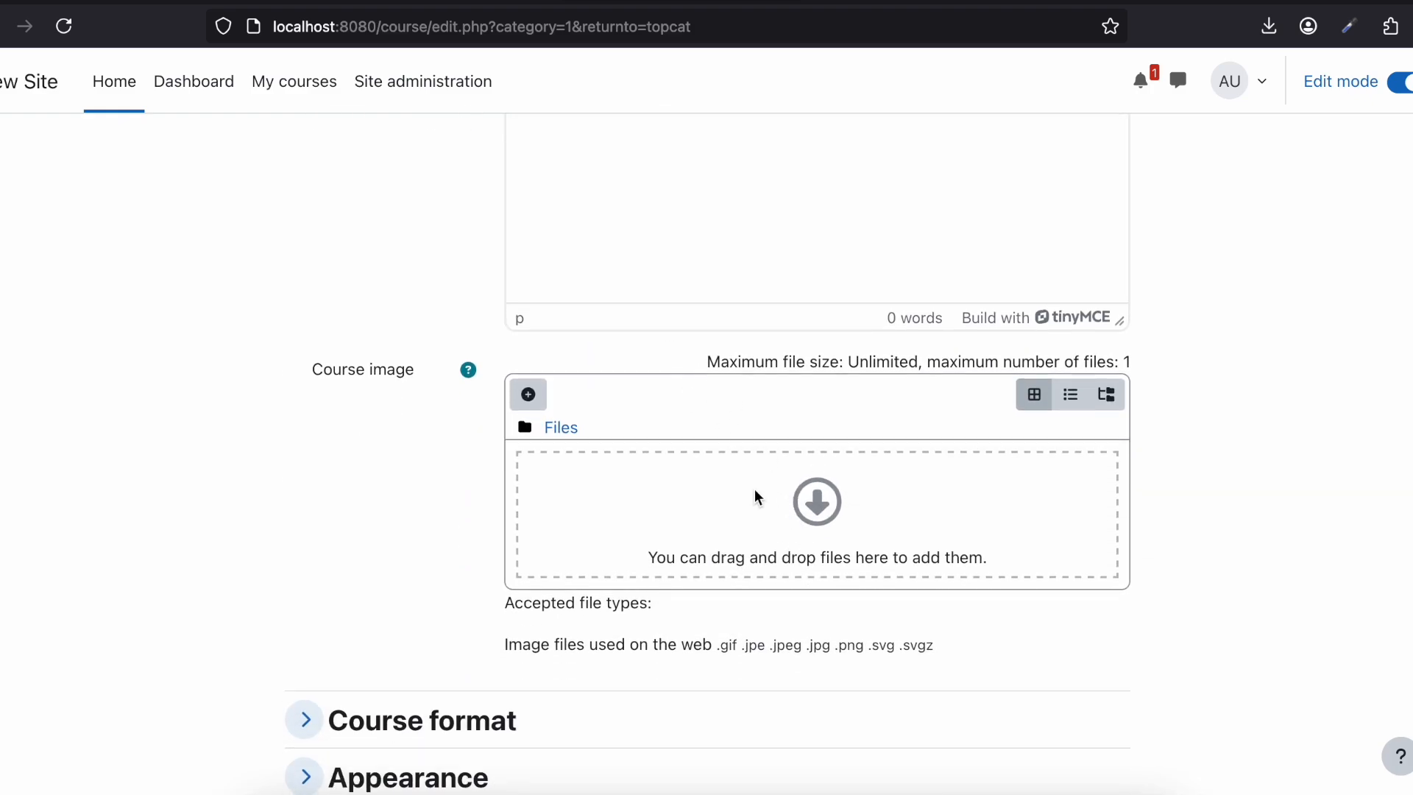
pyautogui.scroll(-3, 753, 489)
pyautogui.scroll(-2, 756, 496)
pyautogui.click(387, 324)
pyautogui.scroll(-1, 386, 323)
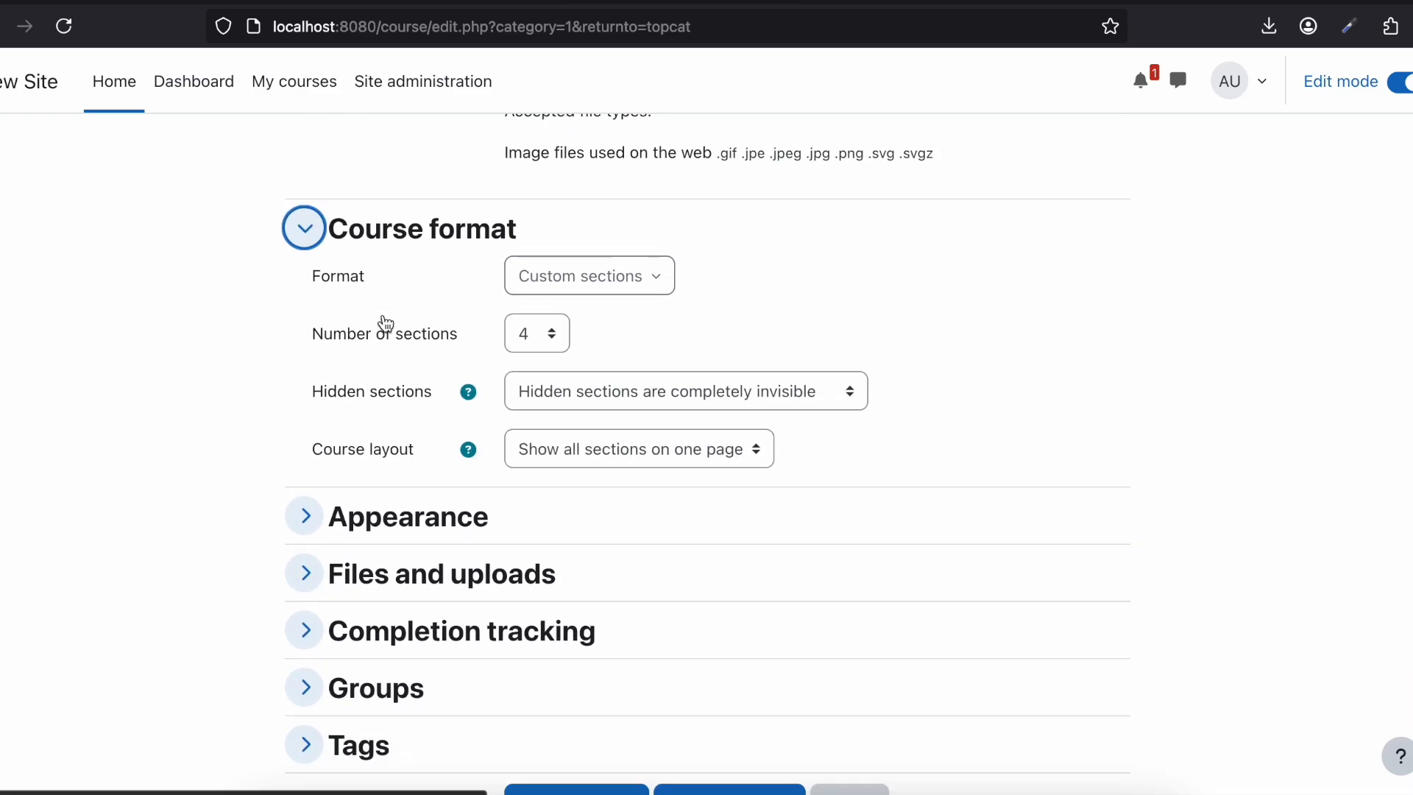
pyautogui.scroll(-1, 426, 397)
pyautogui.click(442, 435)
pyautogui.scroll(-2, 444, 432)
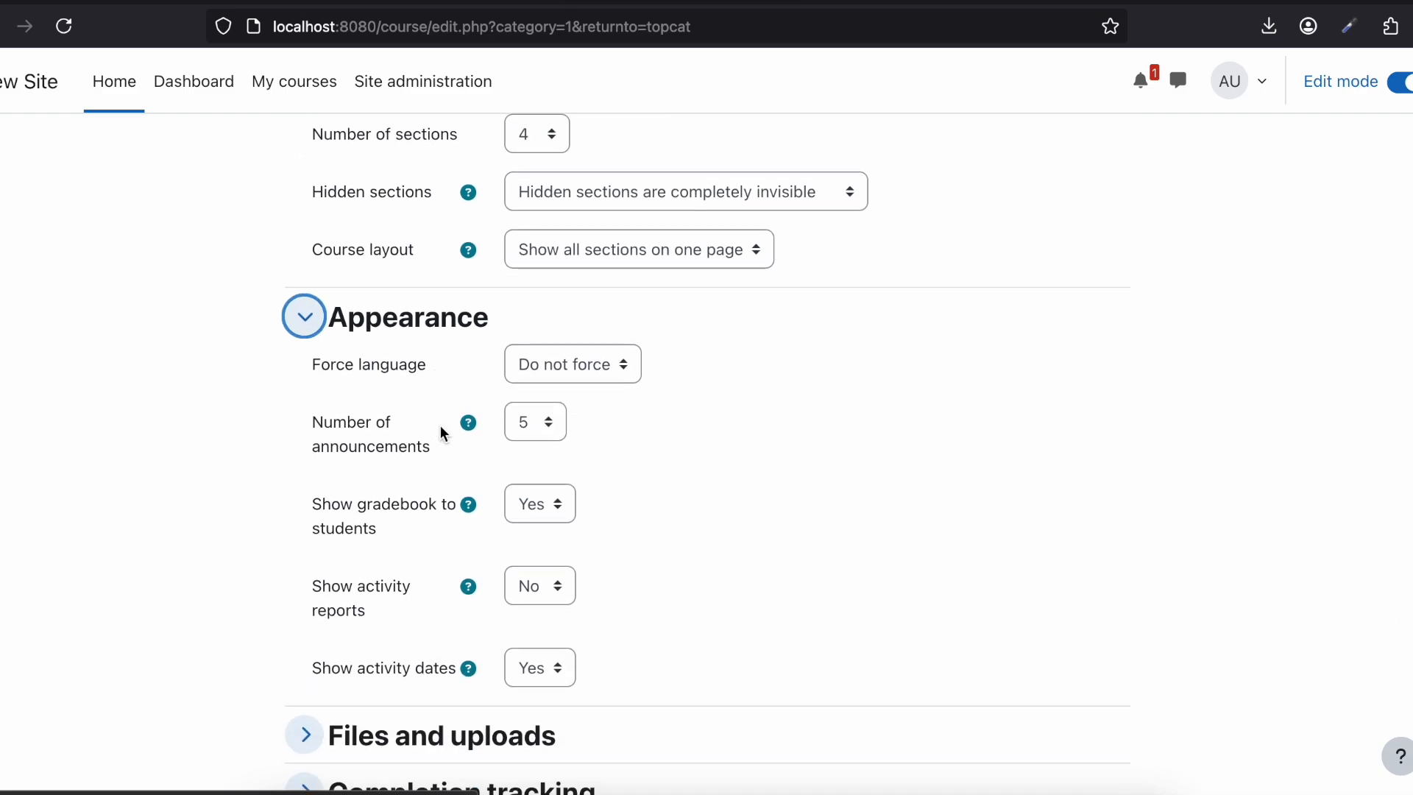
pyautogui.scroll(-3, 441, 431)
pyautogui.click(392, 533)
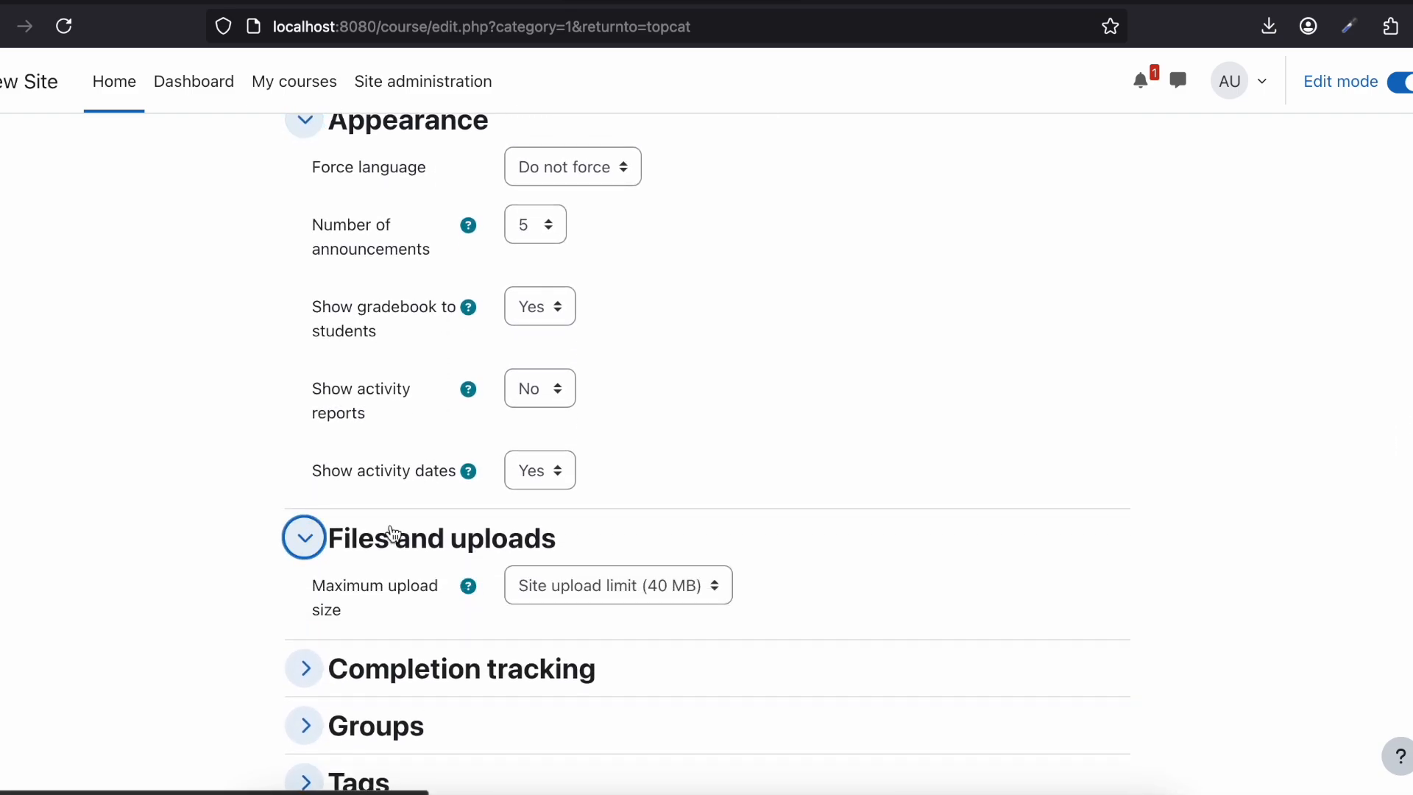
pyautogui.scroll(-3, 392, 533)
pyautogui.click(376, 493)
pyautogui.scroll(-2, 375, 501)
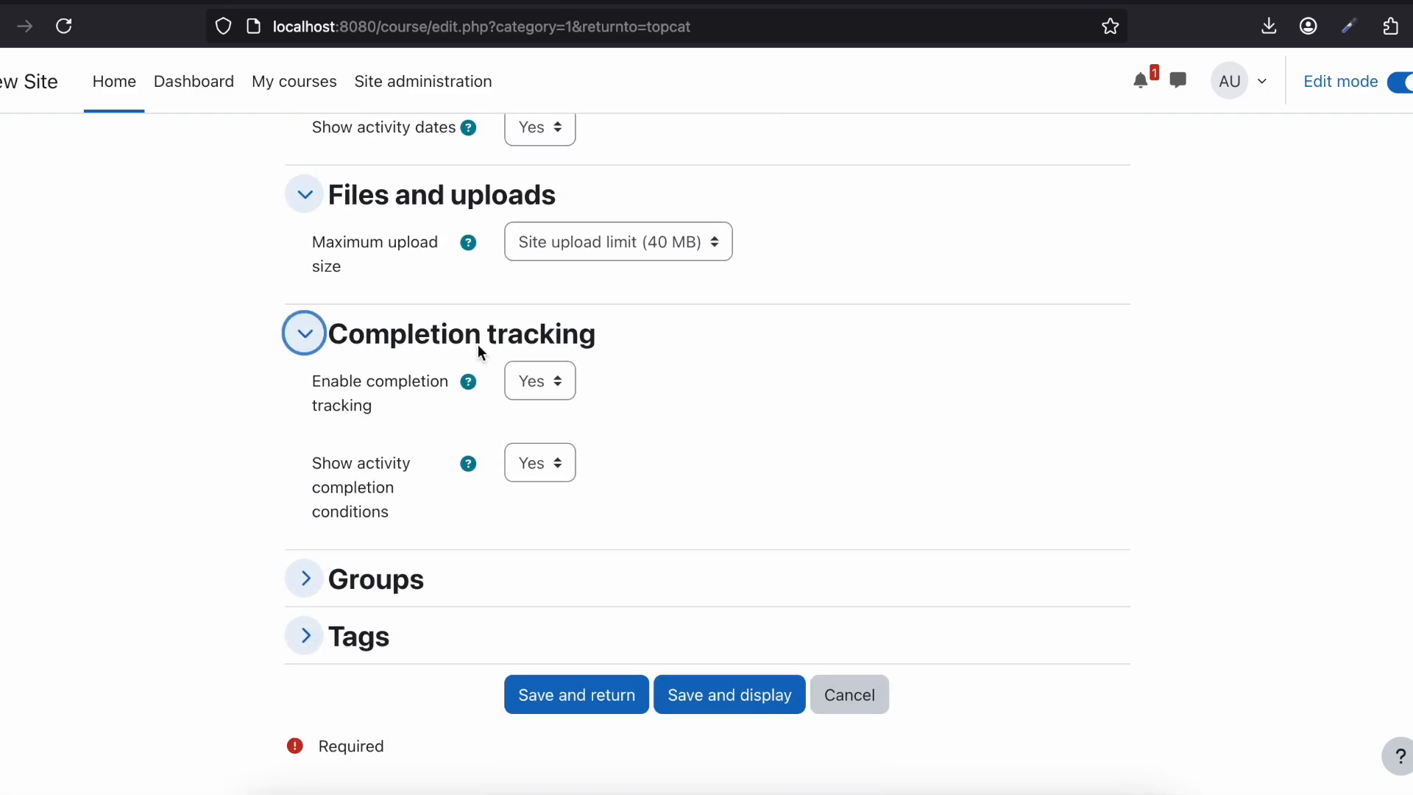
pyautogui.scroll(-1, 486, 528)
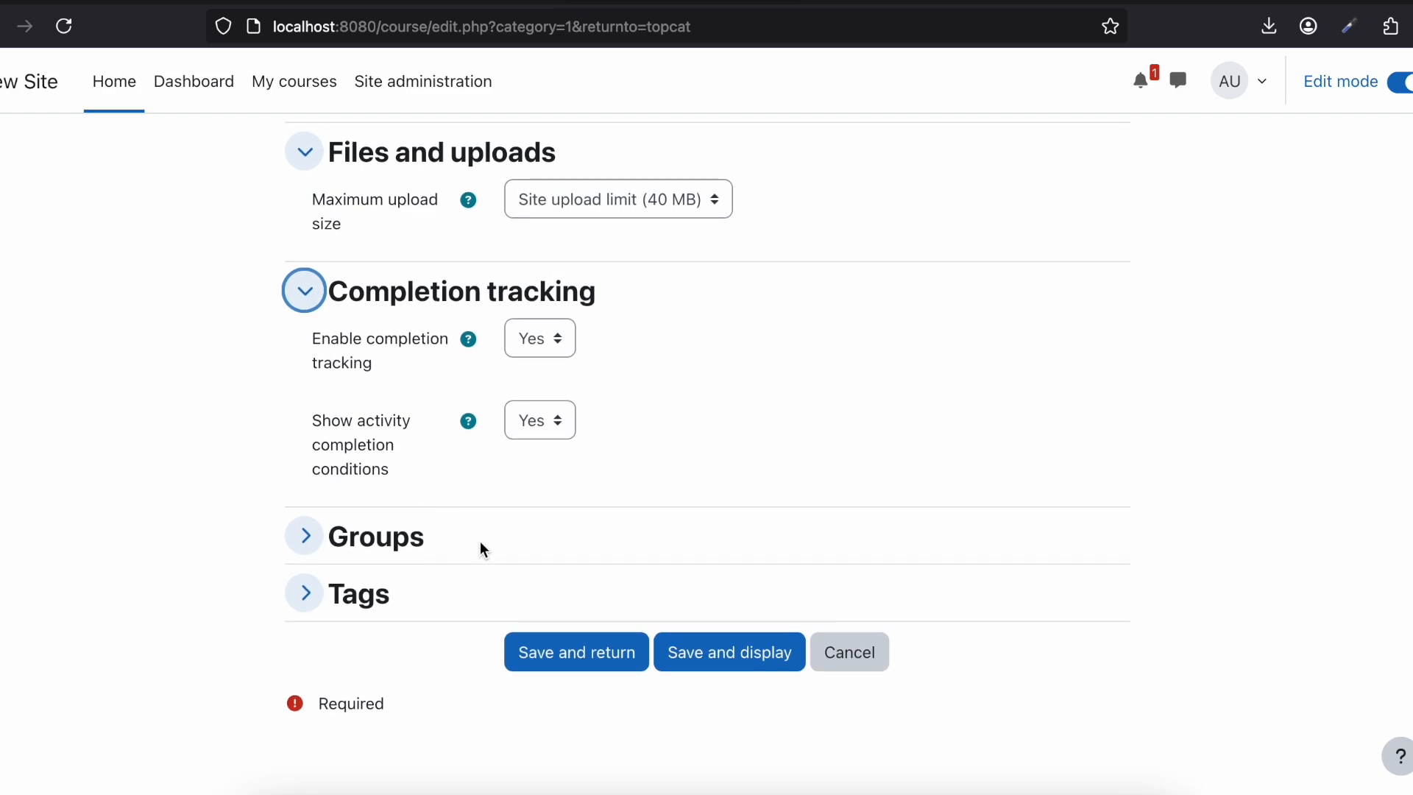
# Step: Save the new course, display its page and skip the introductory tour
pyautogui.click(708, 662)
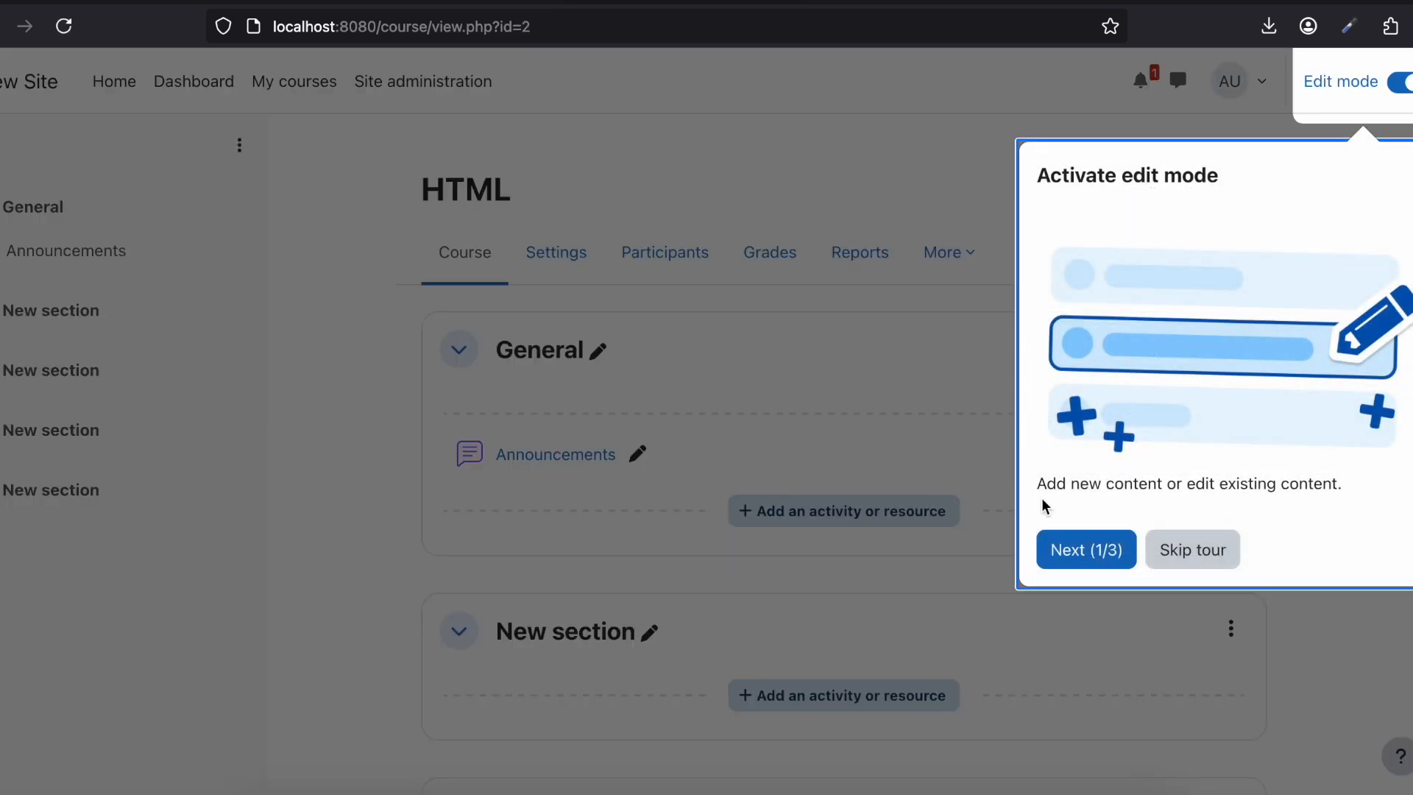
pyautogui.click(1187, 552)
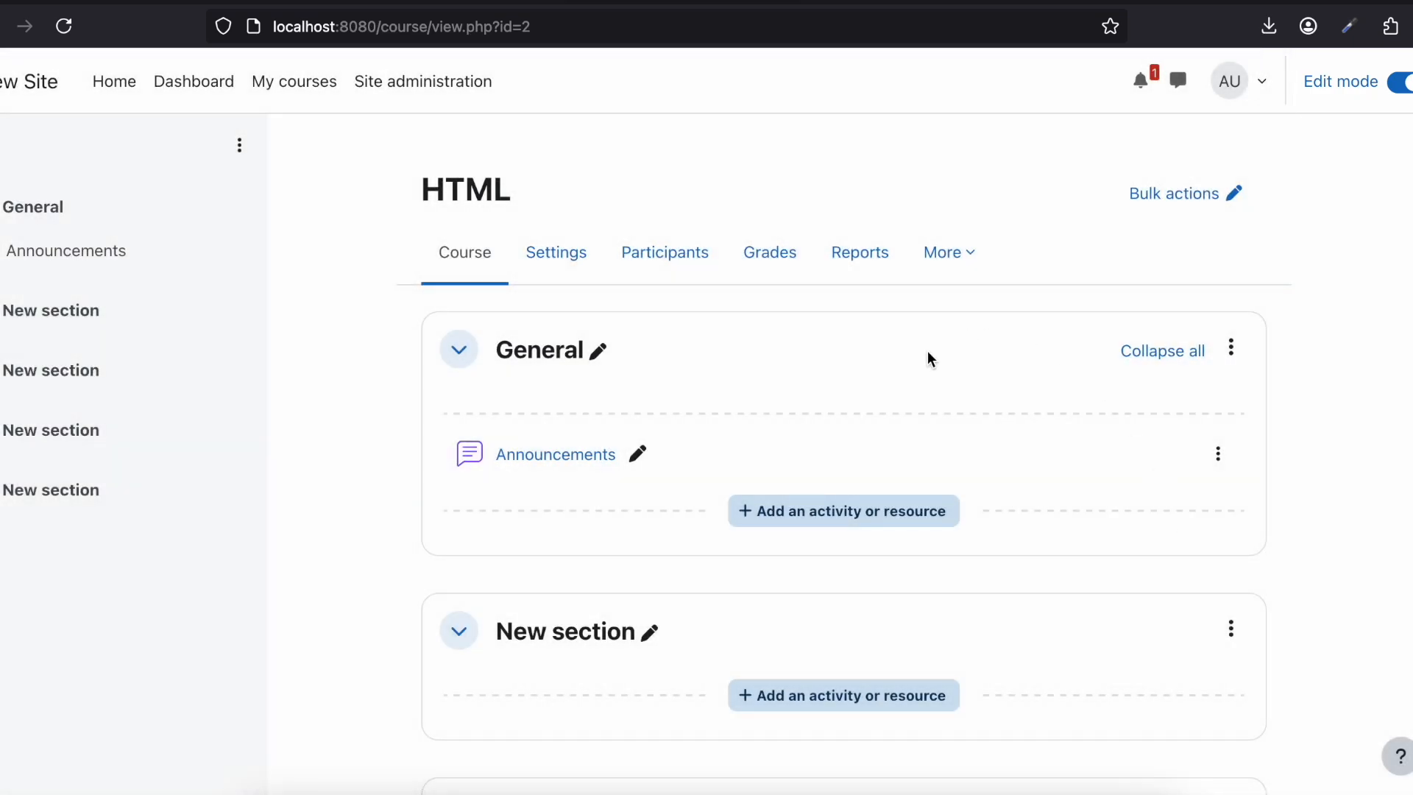
# Step: Delete all the empty new sections from the HTML course, keeping only the General section
pyautogui.scroll(-9, 927, 350)
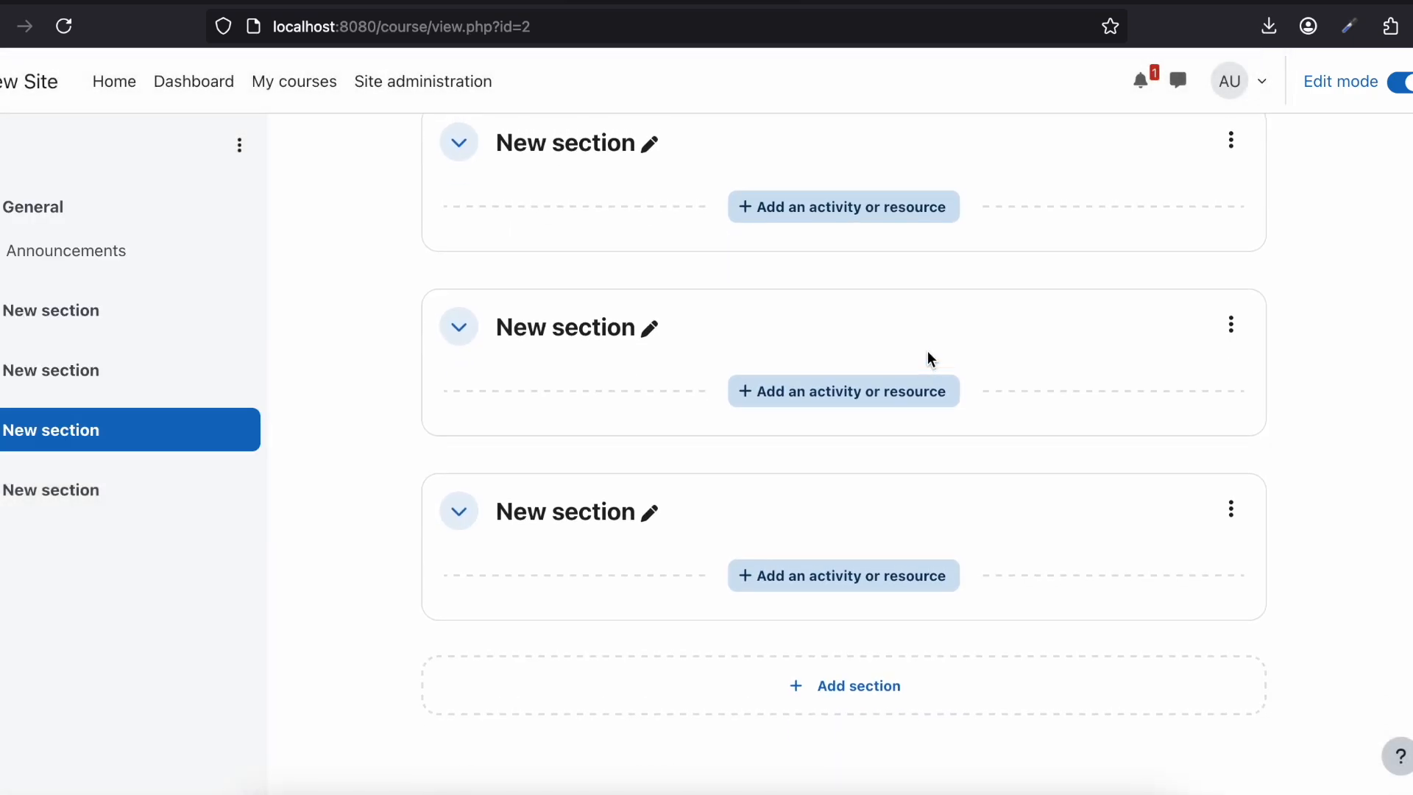
pyautogui.click(810, 700)
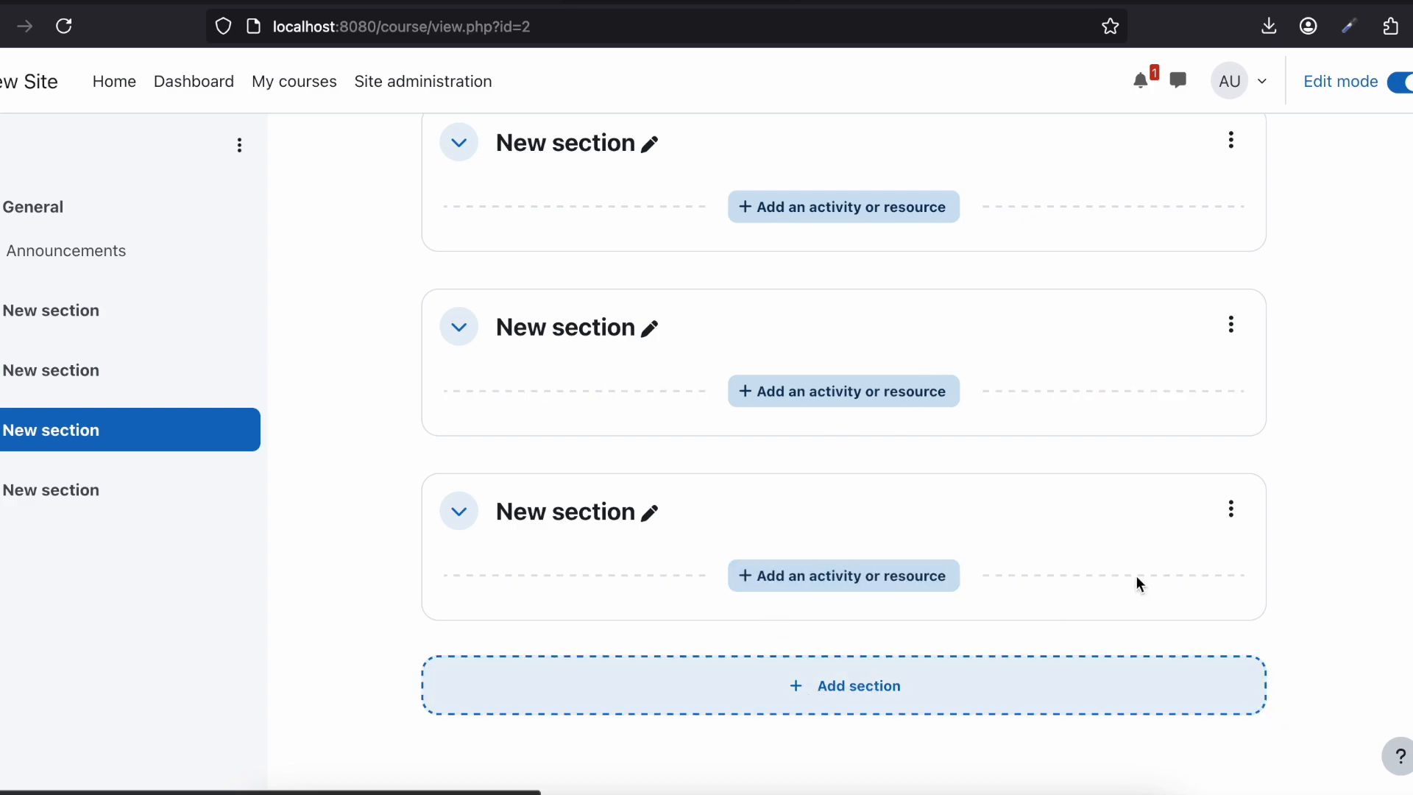
pyautogui.click(1232, 513)
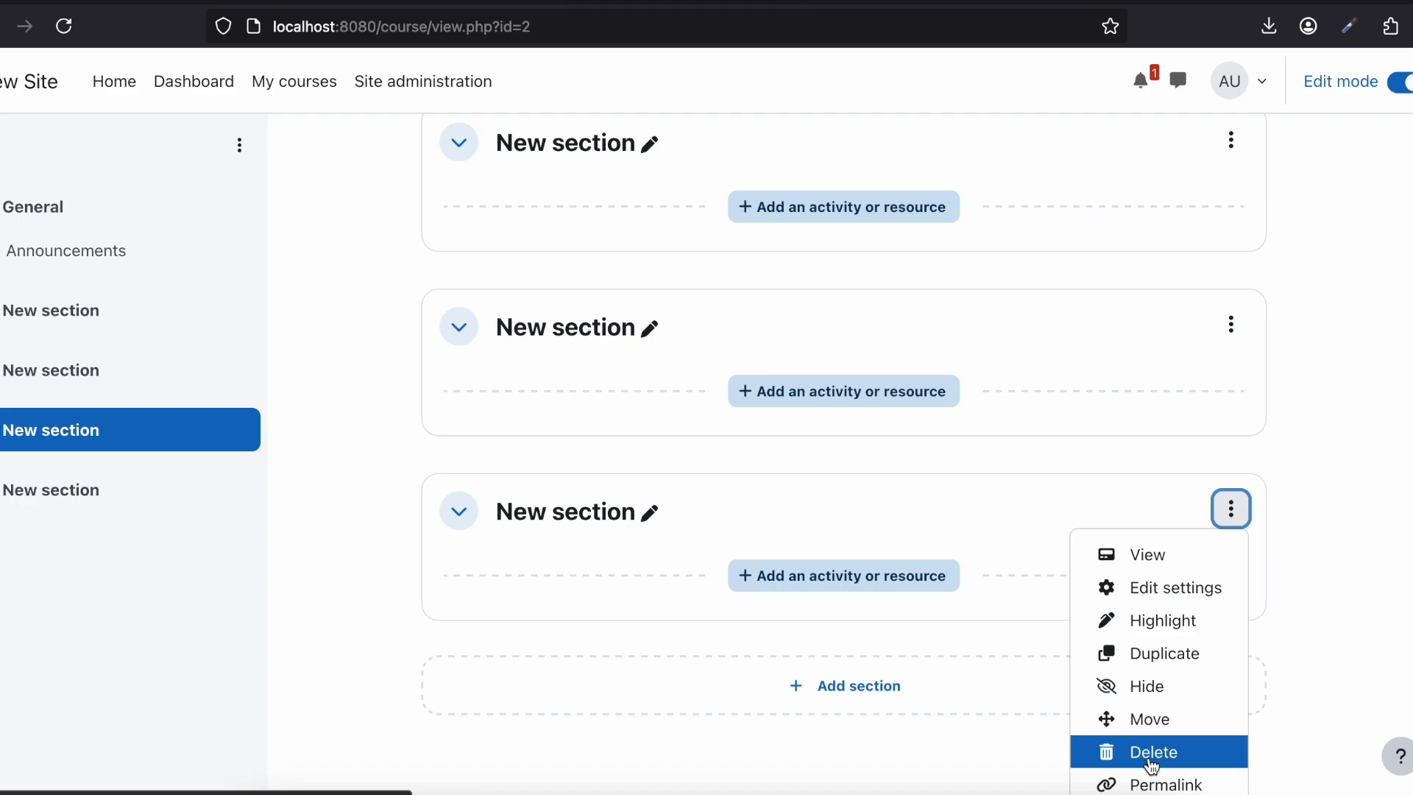
pyautogui.click(1151, 755)
pyautogui.click(1242, 341)
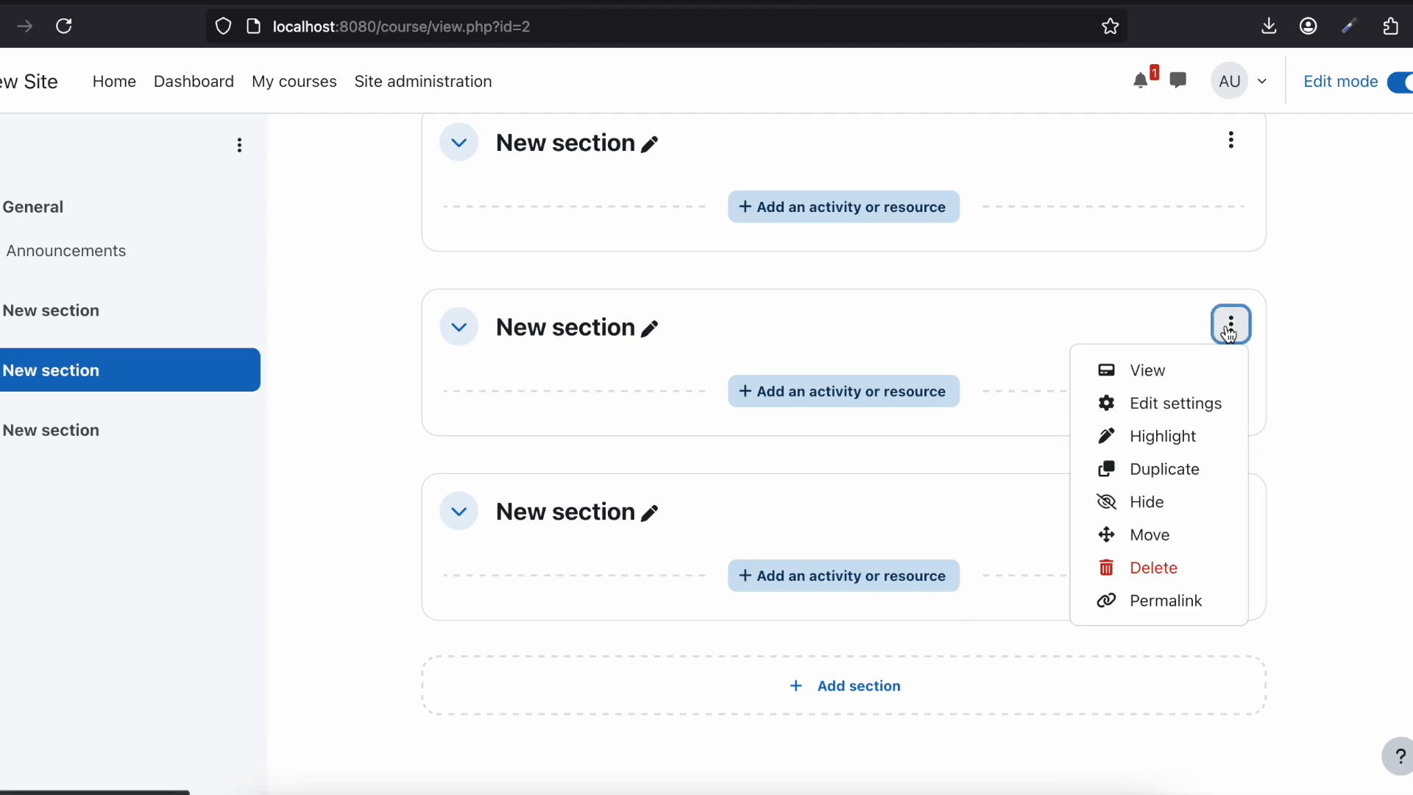
pyautogui.click(1128, 566)
pyautogui.click(1232, 510)
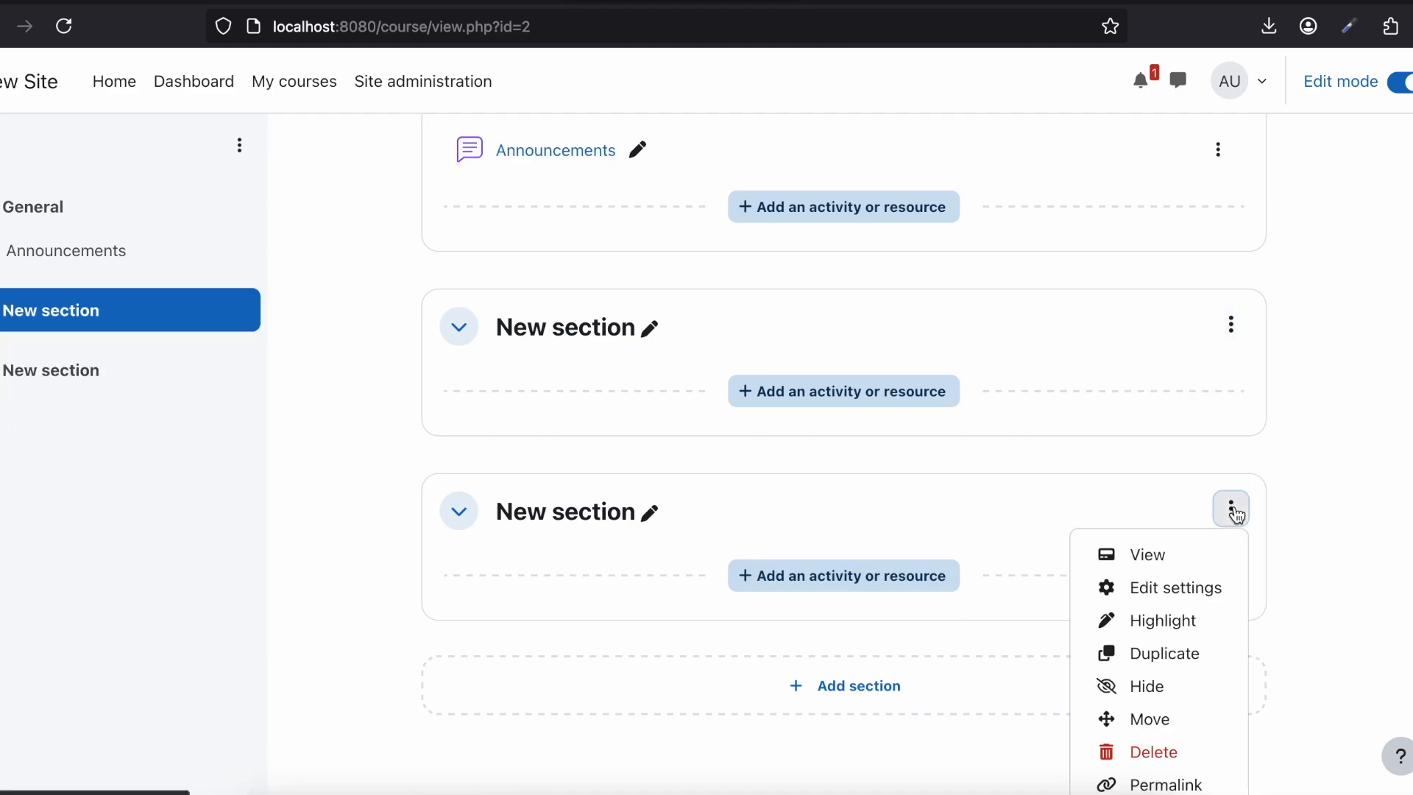
pyautogui.click(1143, 752)
pyautogui.click(1231, 509)
pyautogui.click(1154, 752)
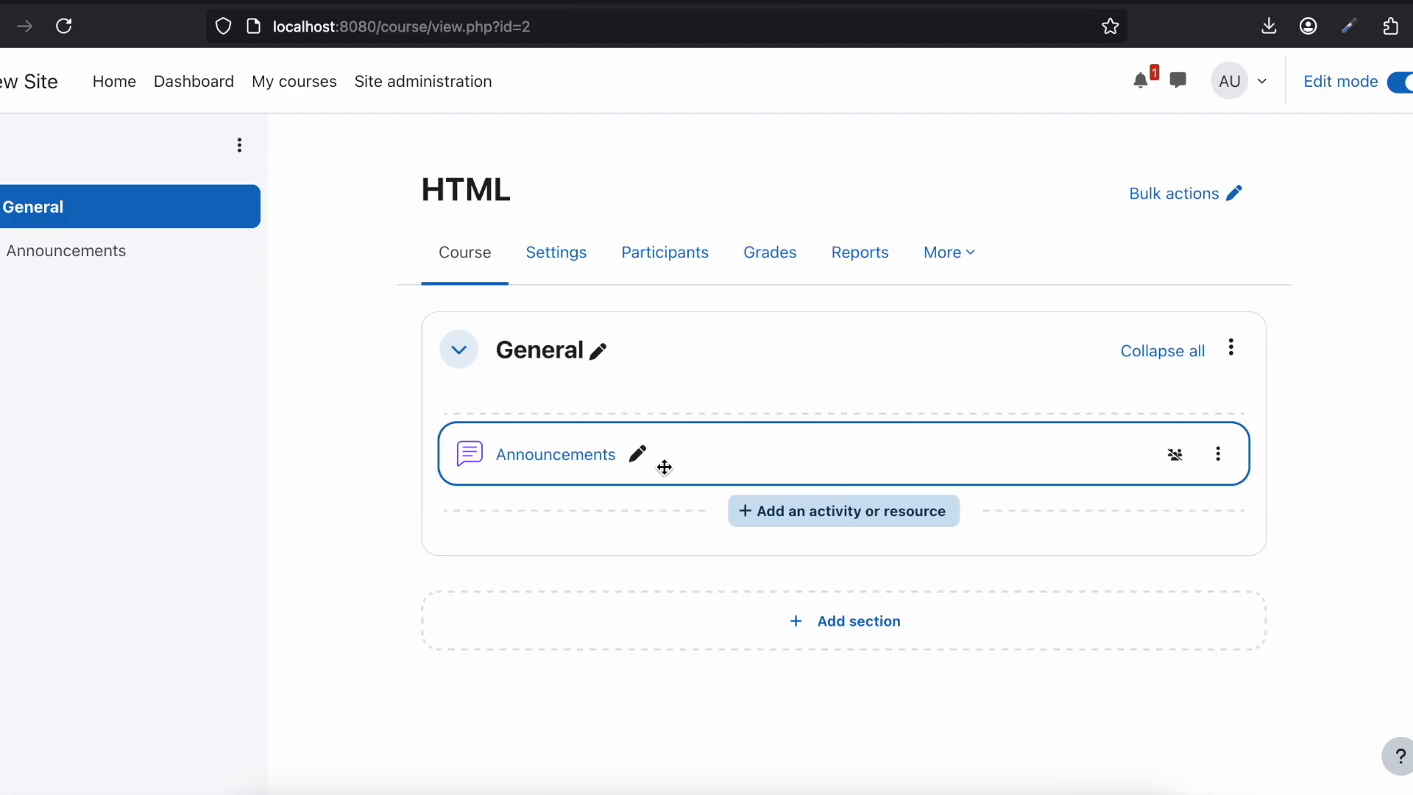
# Step: Delete the Announcements activity from the General section and confirm its removal
pyautogui.click(1218, 455)
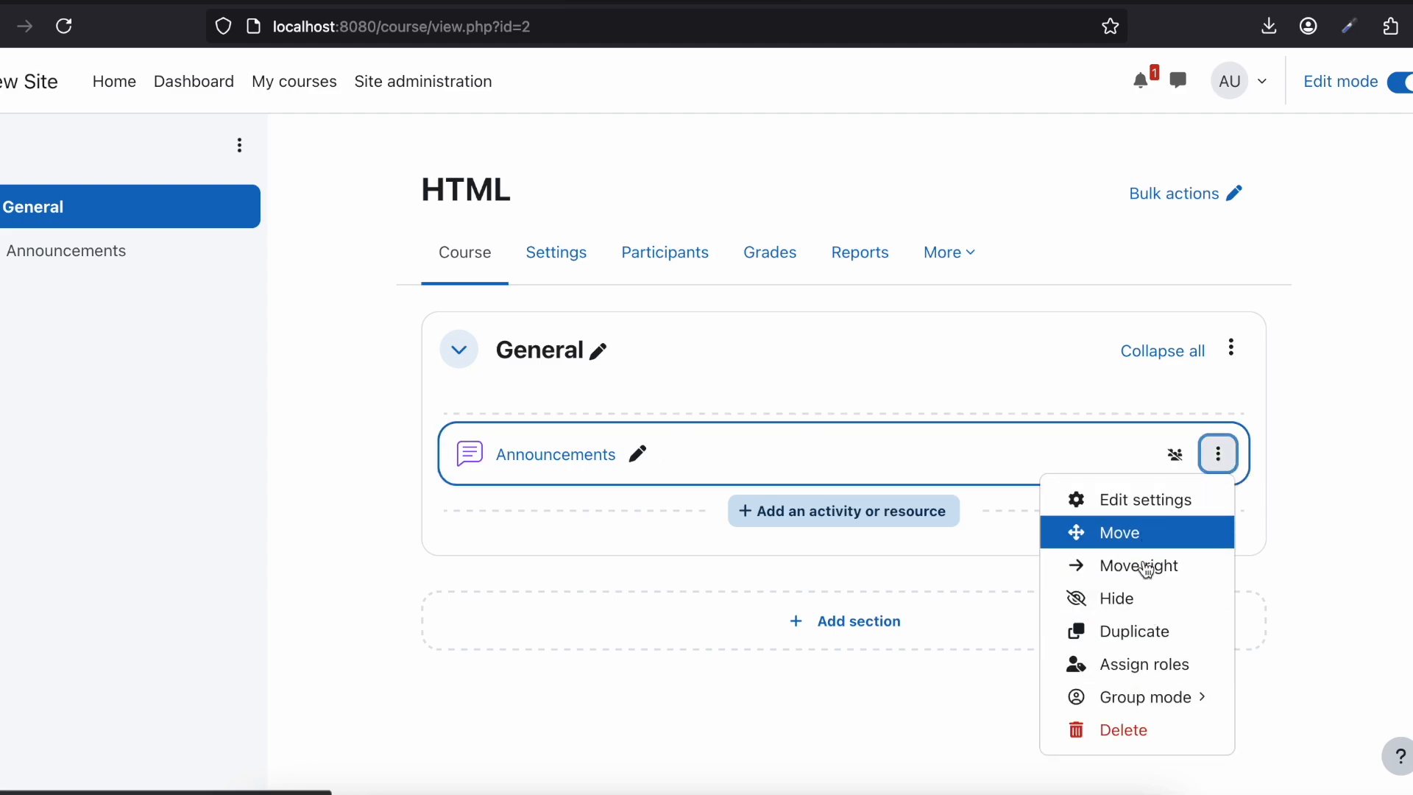
pyautogui.click(1130, 730)
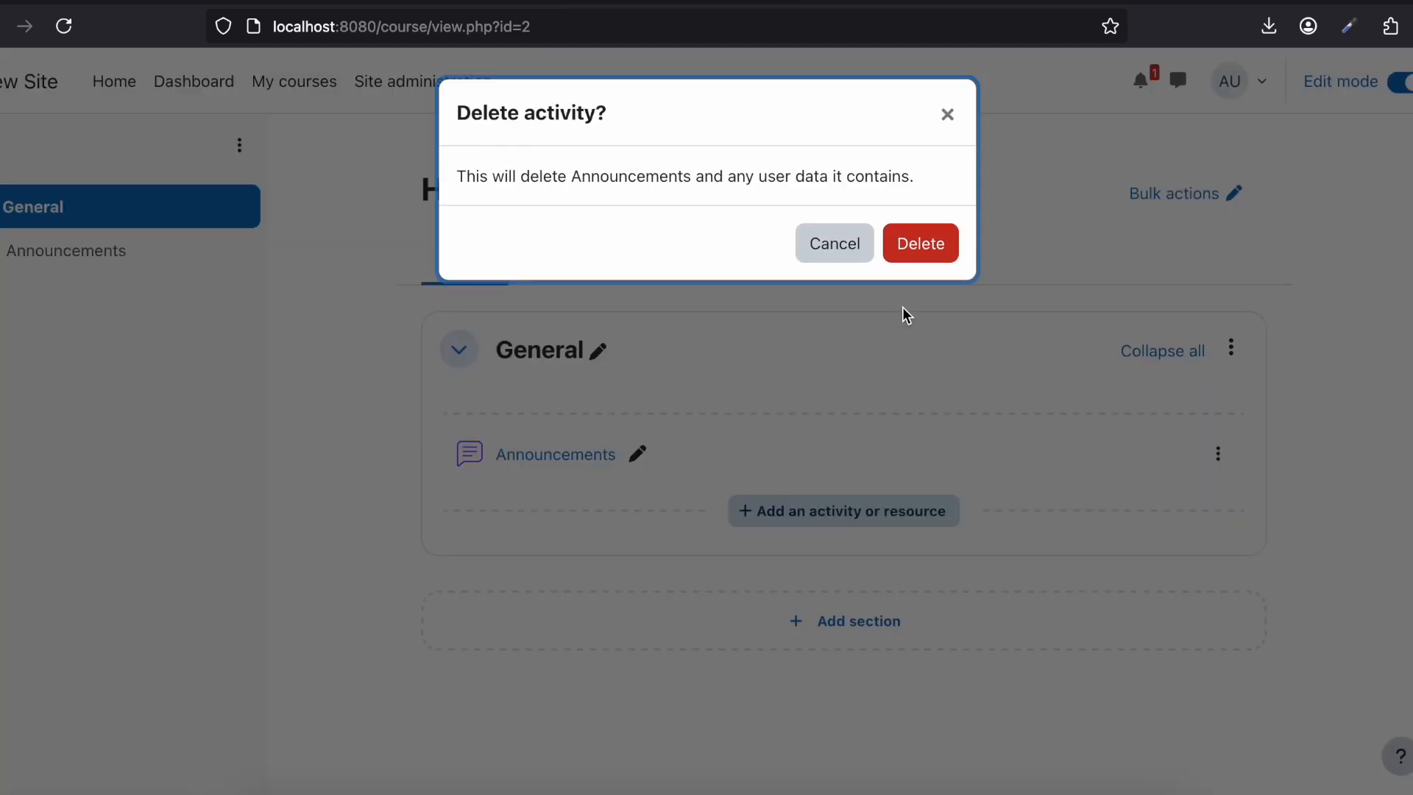
pyautogui.click(906, 243)
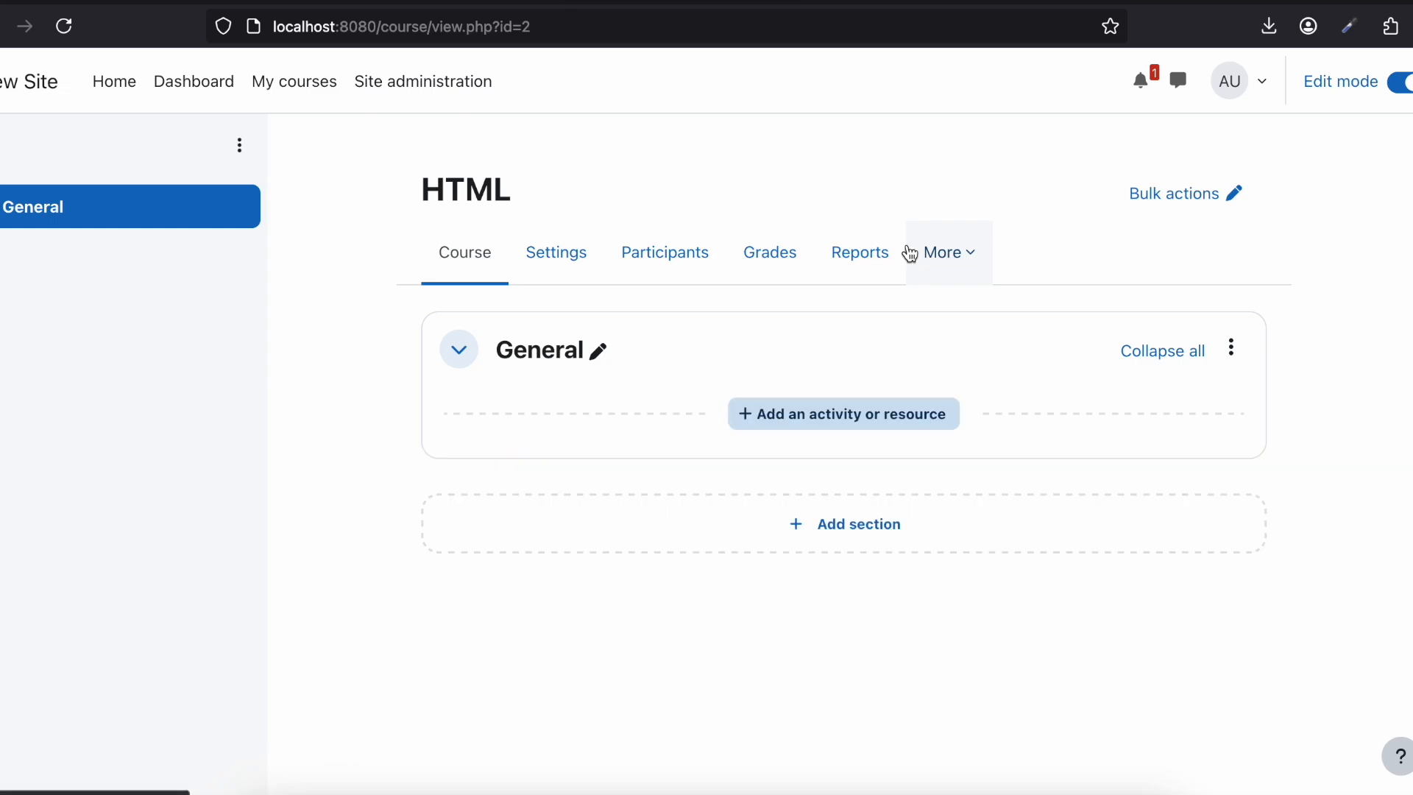
# Step: Start adding a Quiz activity to the General section of the HTML course
pyautogui.click(819, 415)
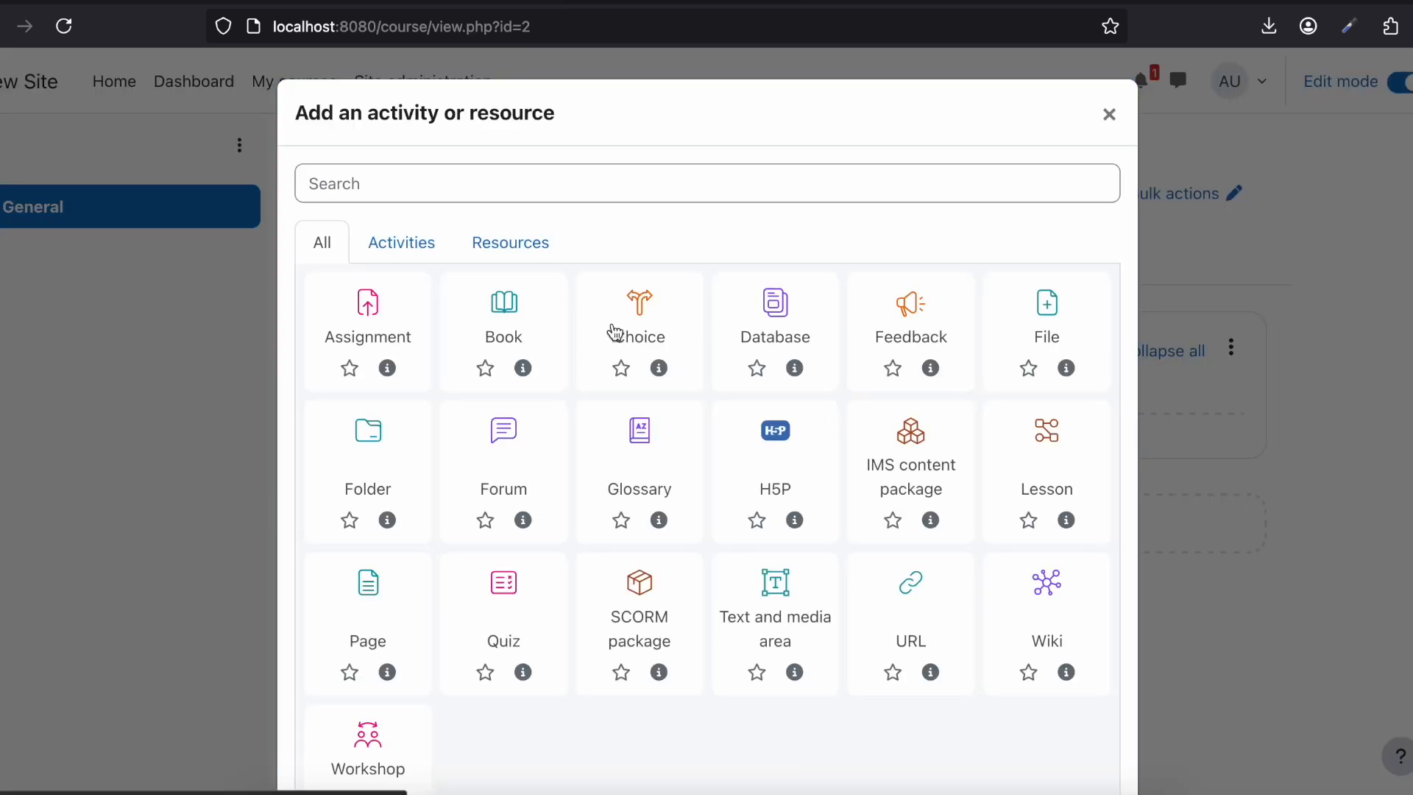
pyautogui.scroll(-2, 613, 328)
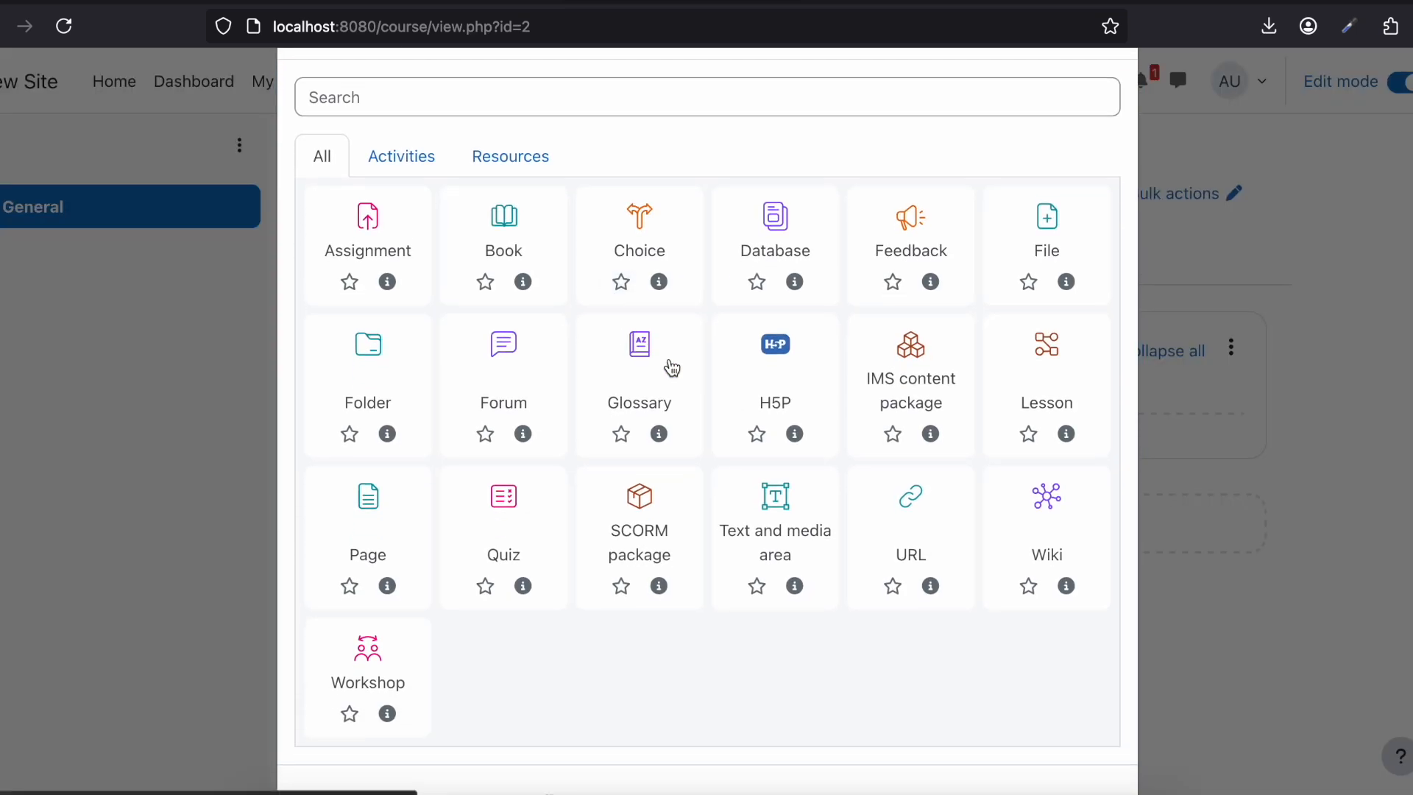
pyautogui.scroll(-1, 668, 365)
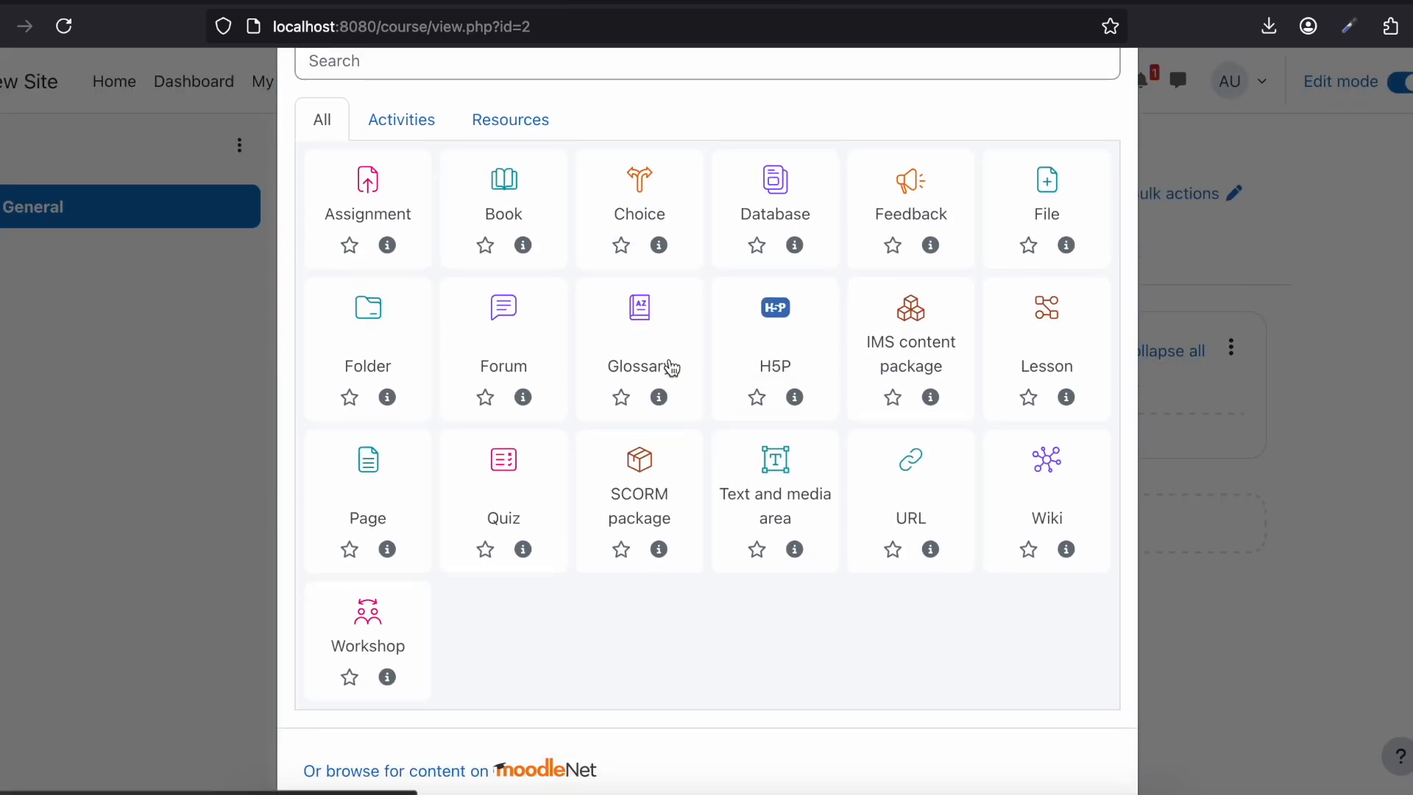
pyautogui.click(503, 477)
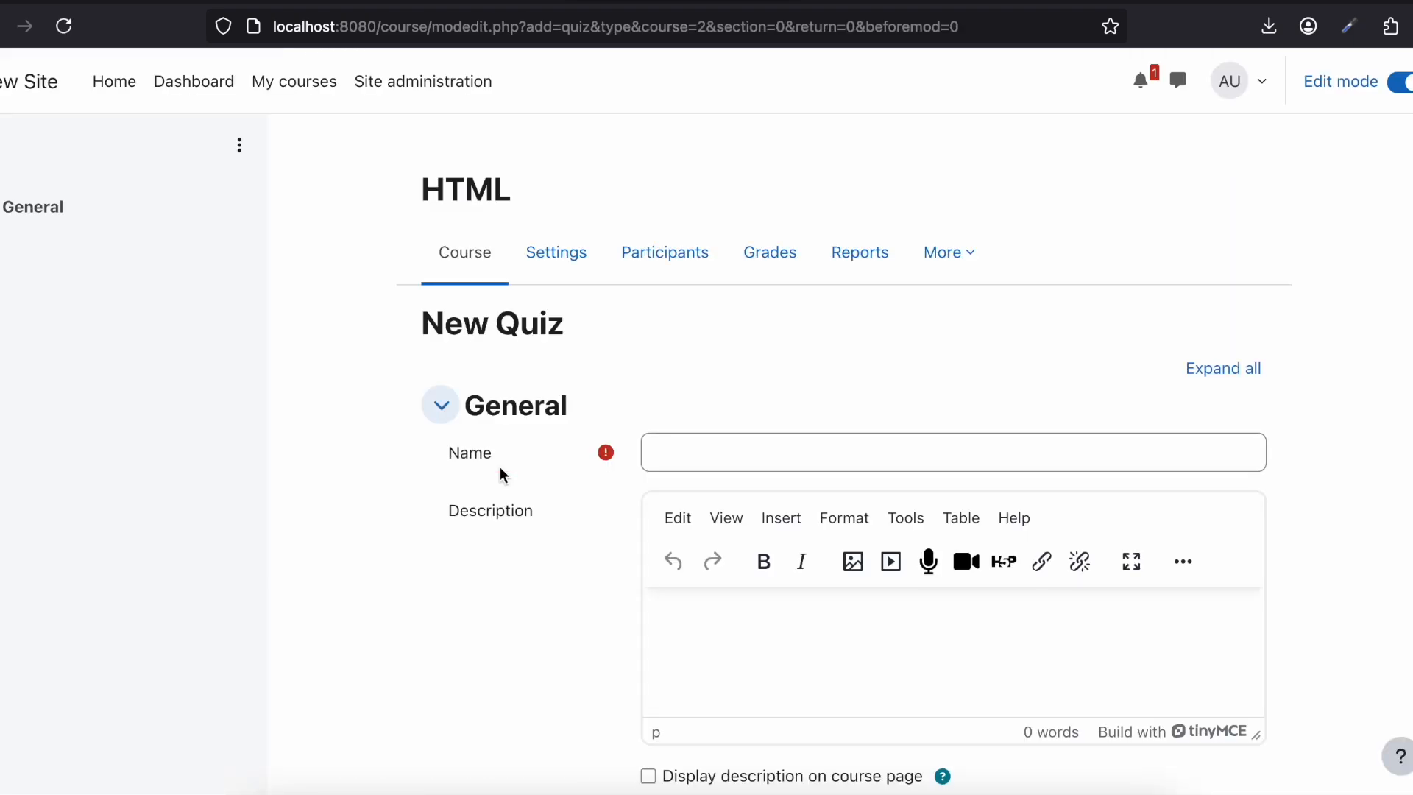
# Step: Name the new quiz HTMLQuiz
pyautogui.click(685, 460)
pyautogui.write('HTML')
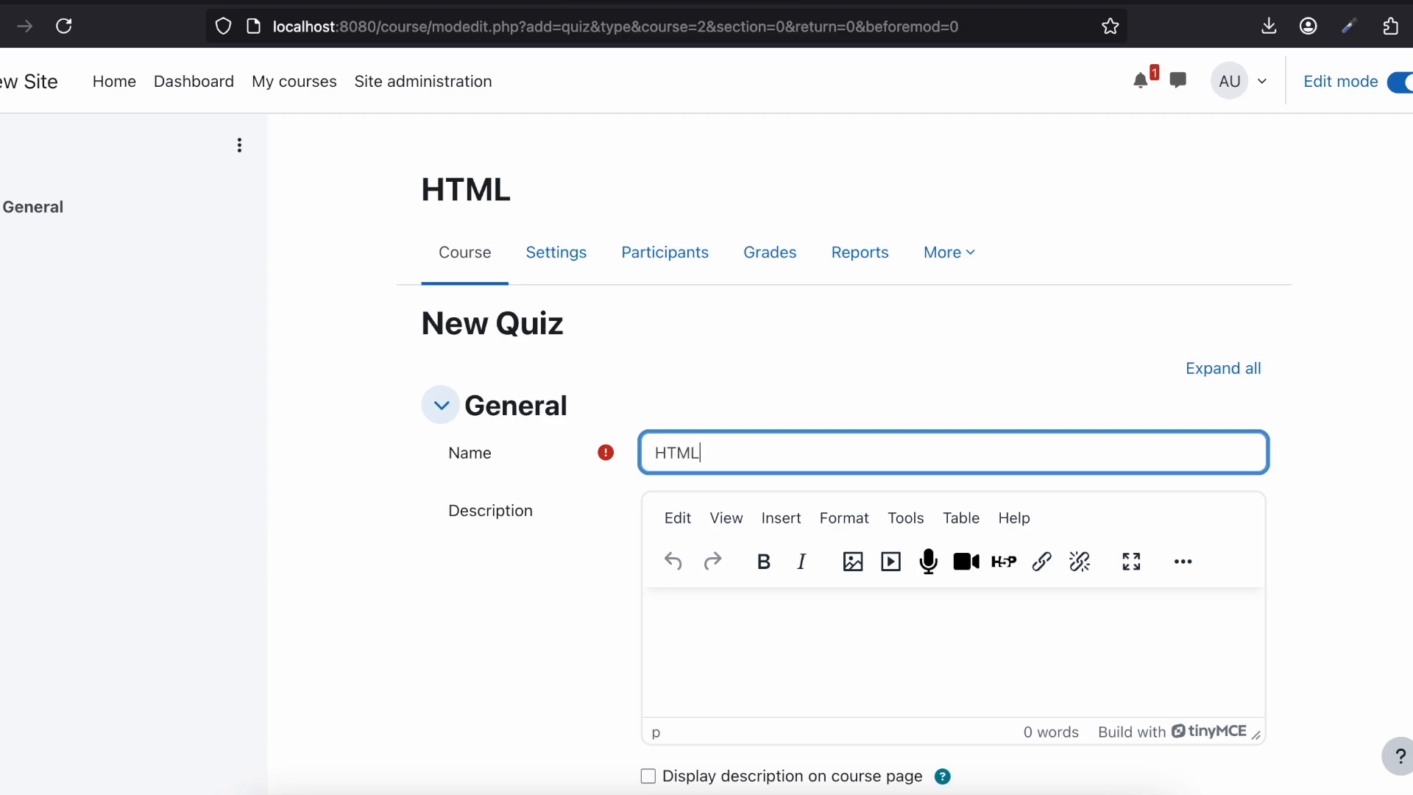
pyautogui.write('Quiz')
# Step: Examine the new quiz's Timing, Grade, Layout and Question behaviour settings and the remaining settings sections
pyautogui.scroll(-5, 755, 303)
pyautogui.click(506, 457)
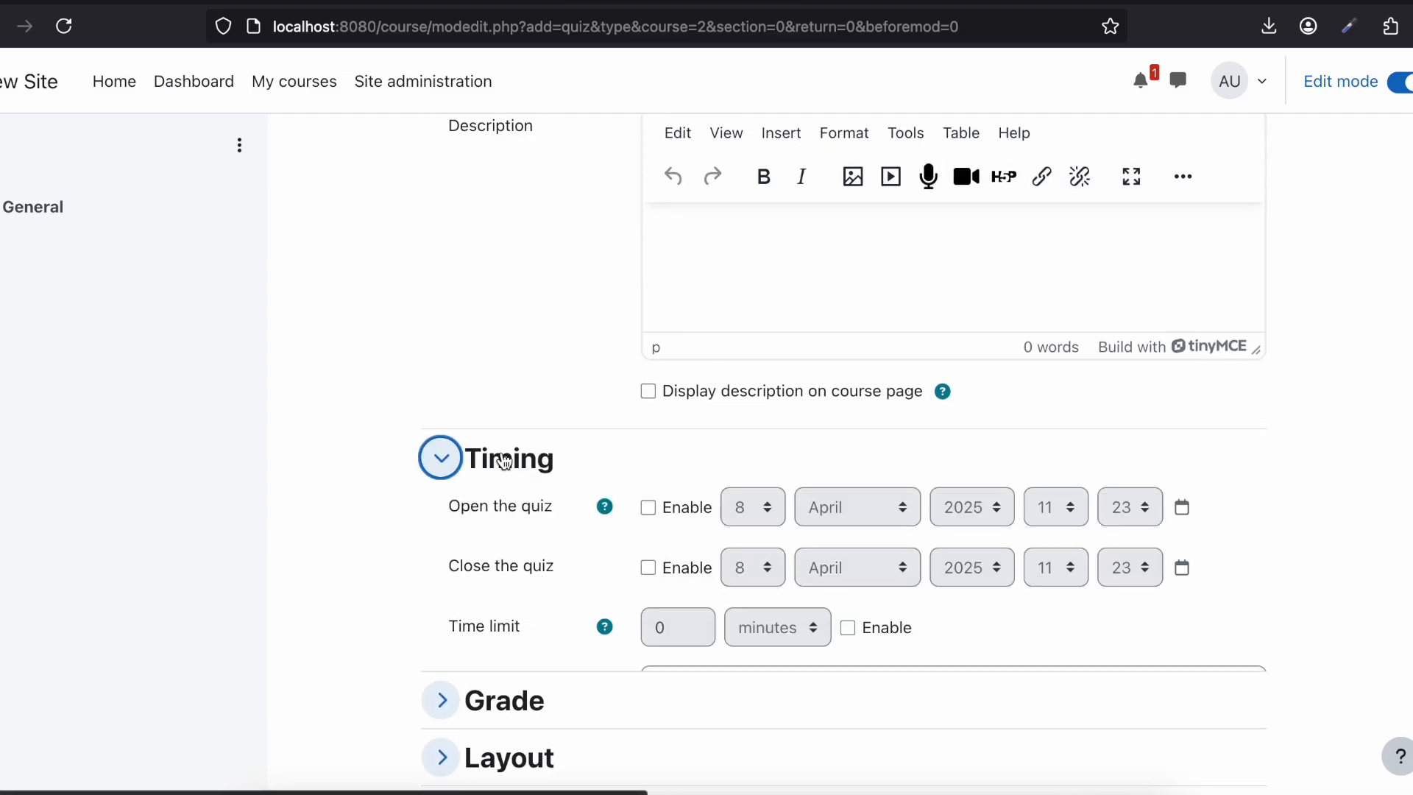
pyautogui.scroll(-1, 663, 412)
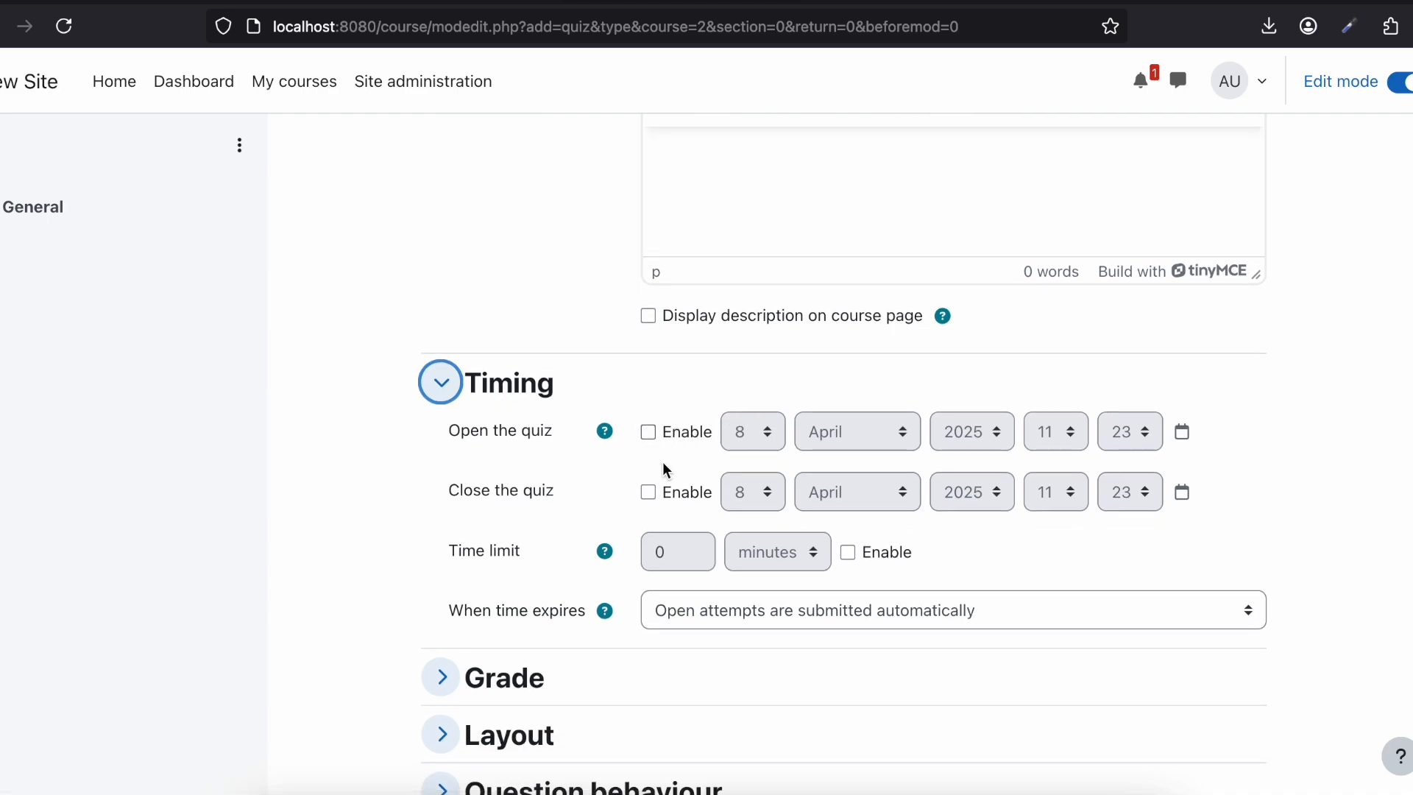
pyautogui.scroll(-3, 652, 492)
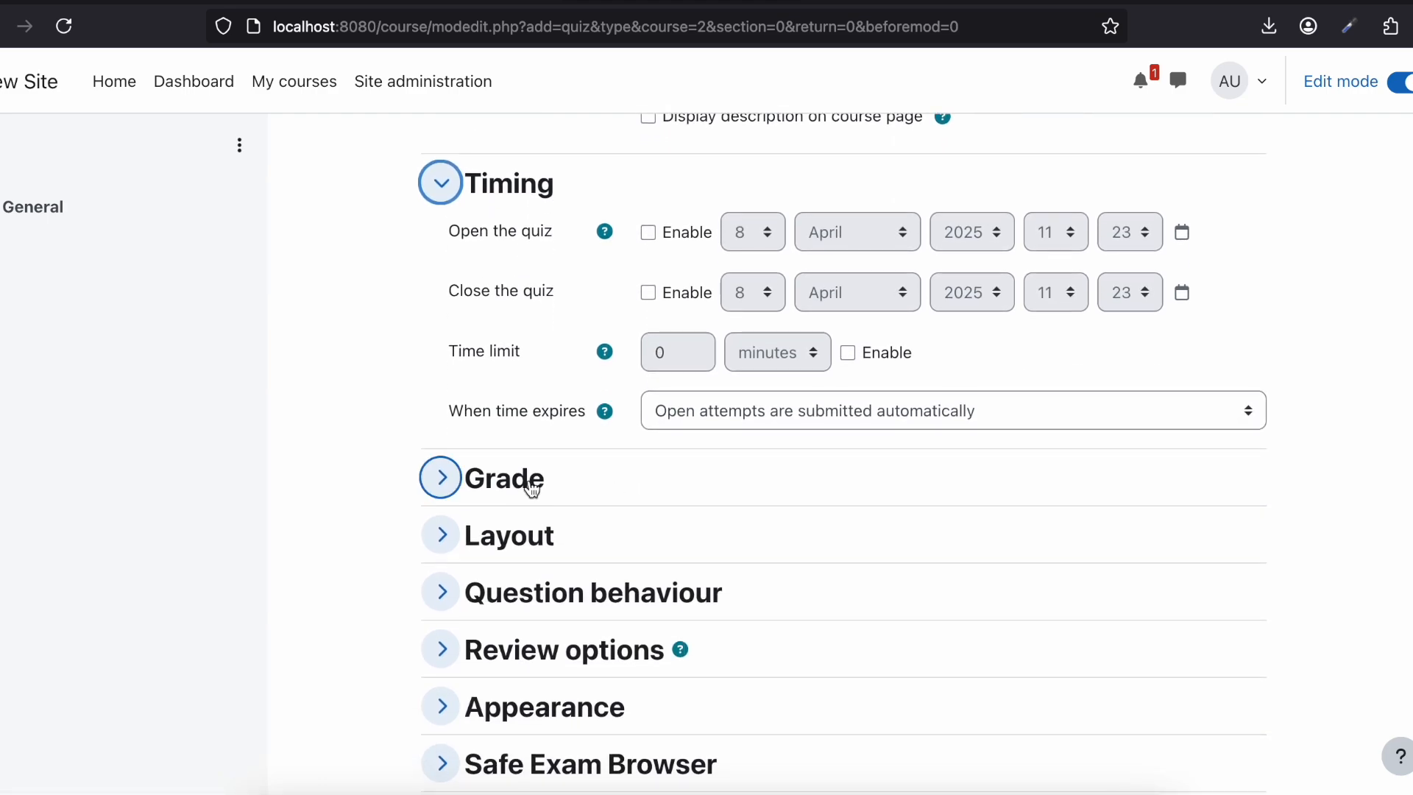
pyautogui.click(531, 485)
pyautogui.scroll(-5, 744, 416)
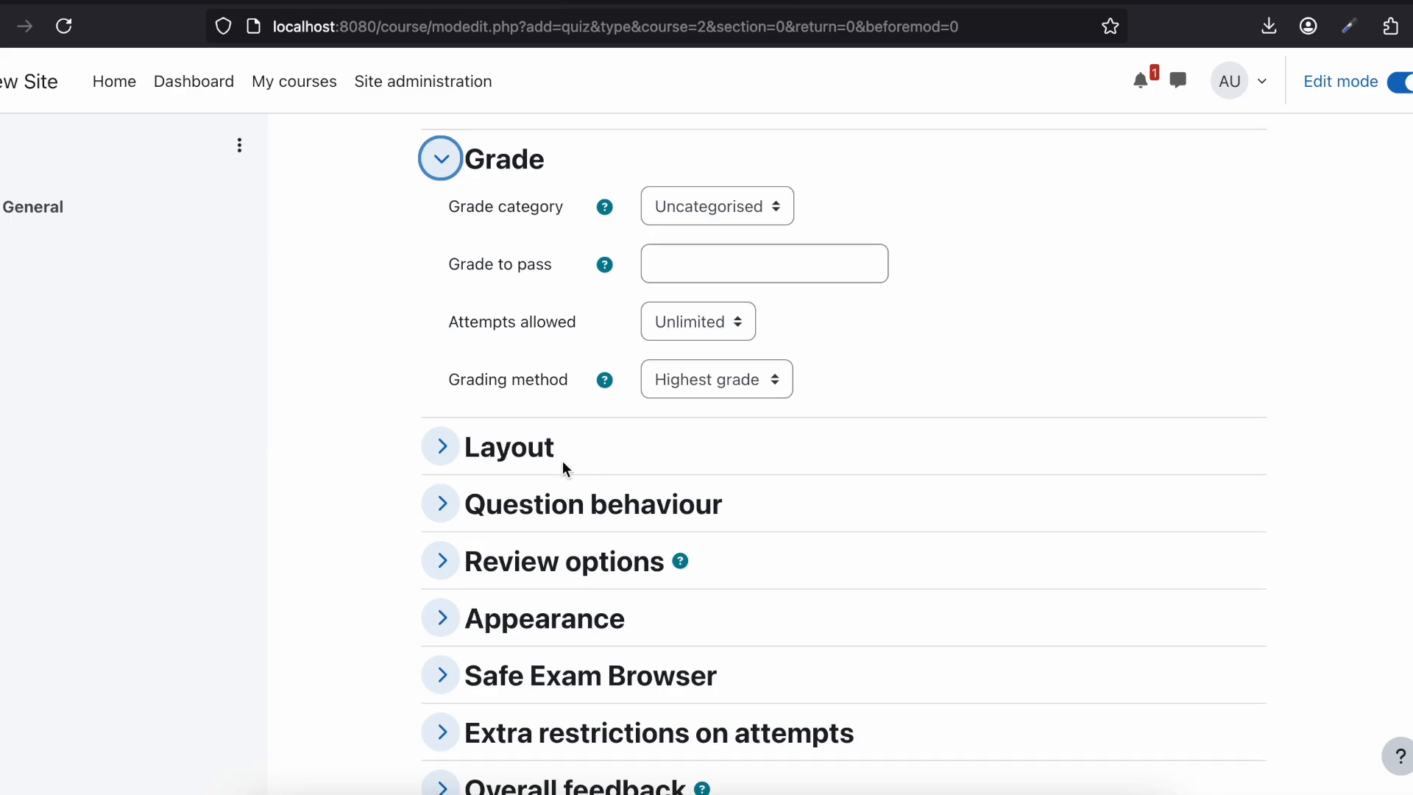
pyautogui.click(560, 459)
pyautogui.scroll(-3, 524, 457)
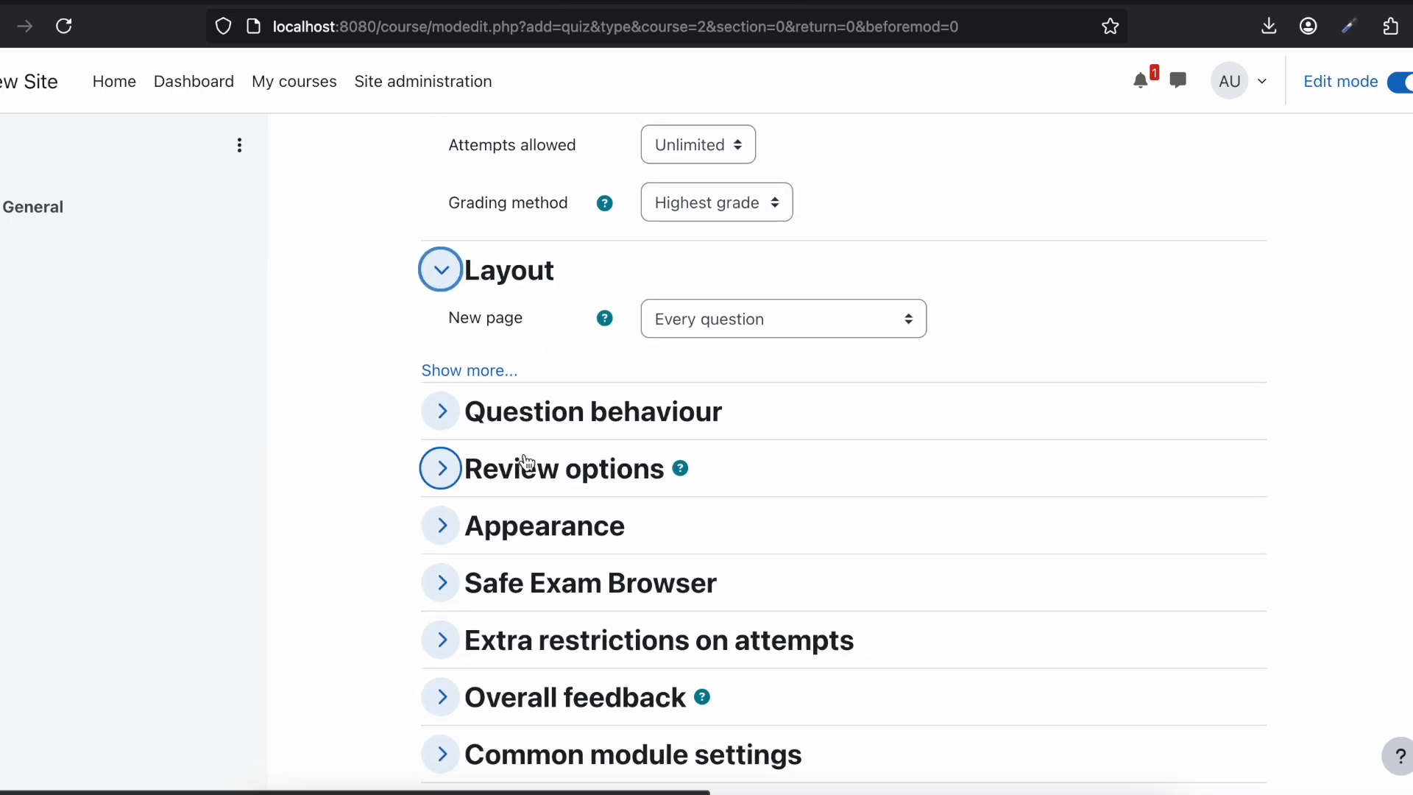
pyautogui.click(522, 411)
pyautogui.scroll(-3, 524, 412)
pyautogui.scroll(-3, 526, 414)
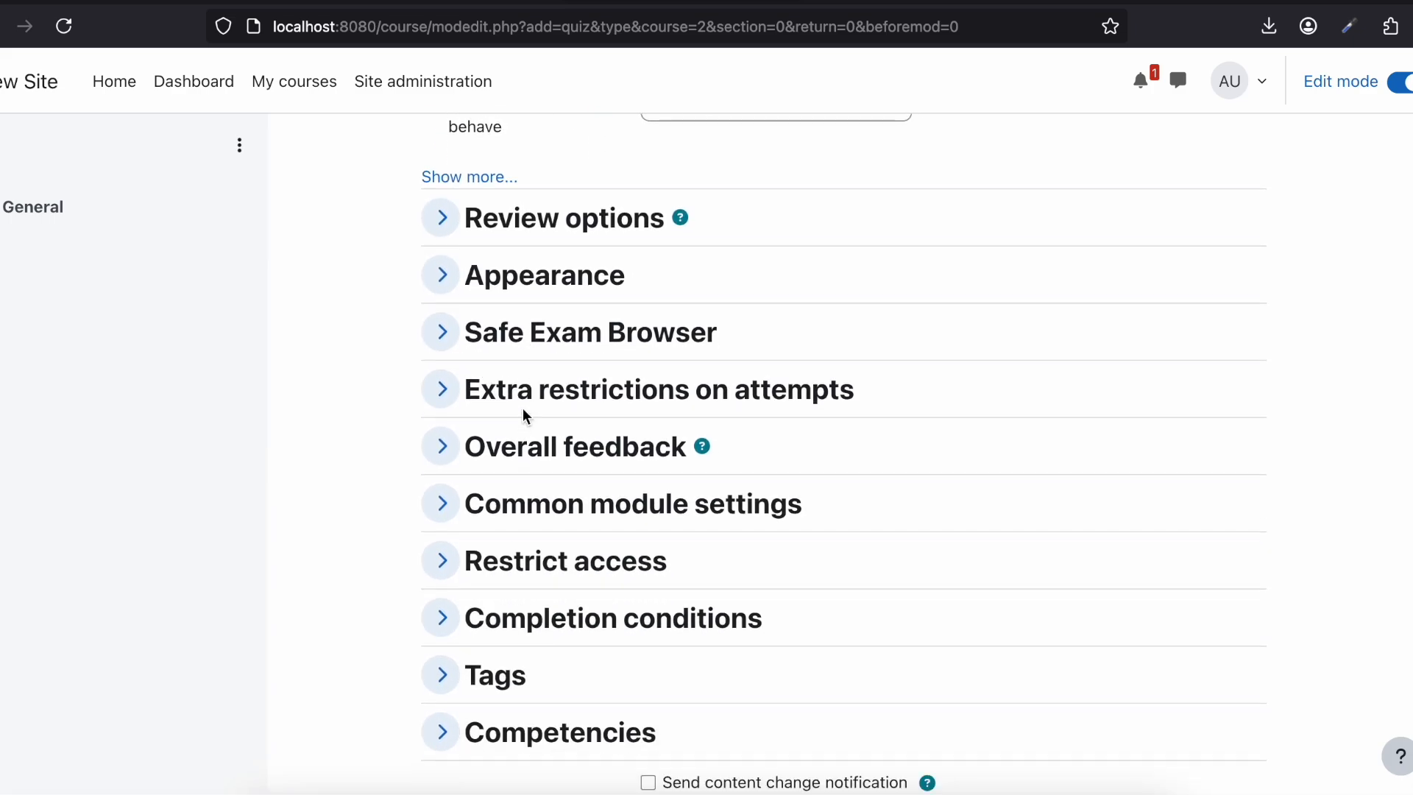
pyautogui.scroll(-2, 523, 411)
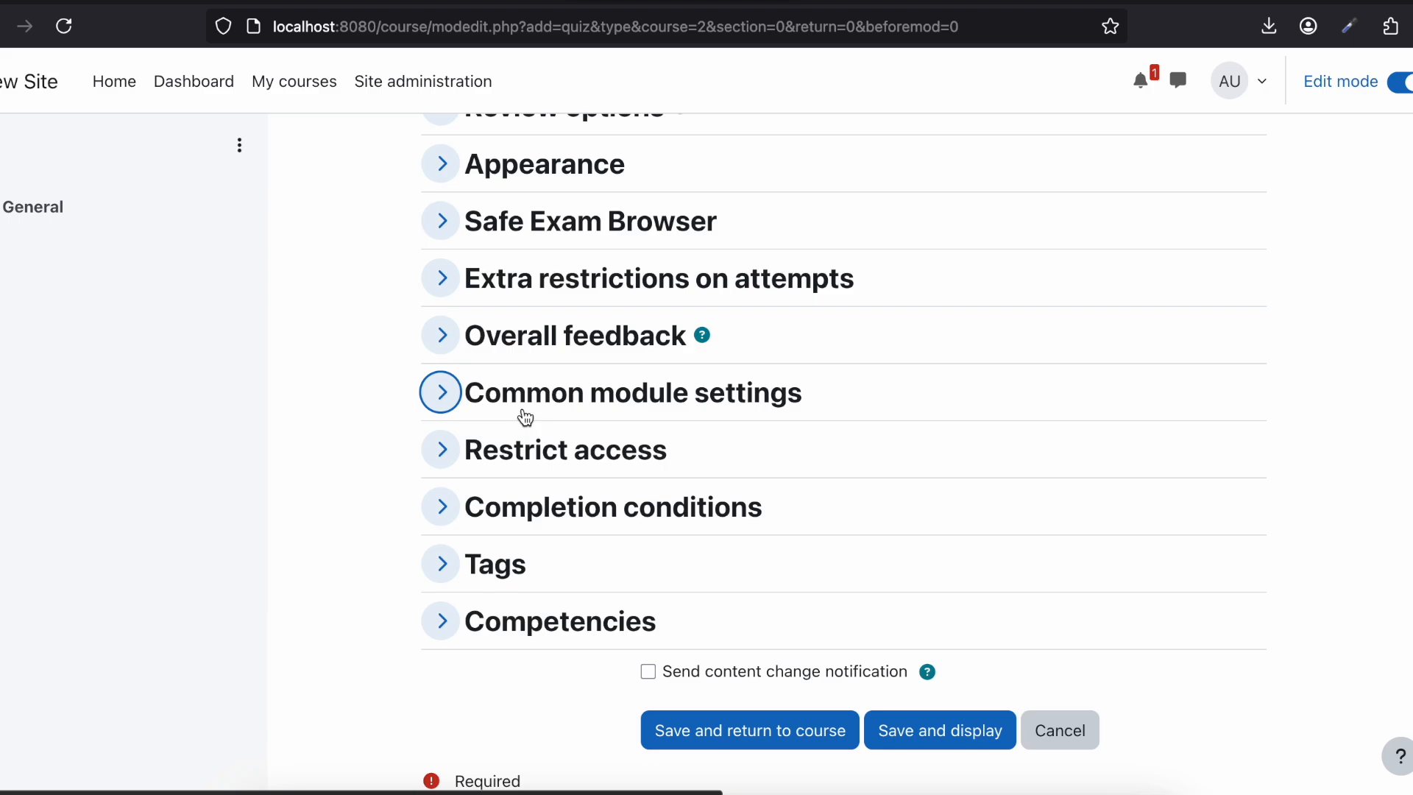
# Step: Save and display the quiz, and open its question editing page
pyautogui.scroll(-2, 525, 416)
pyautogui.click(926, 652)
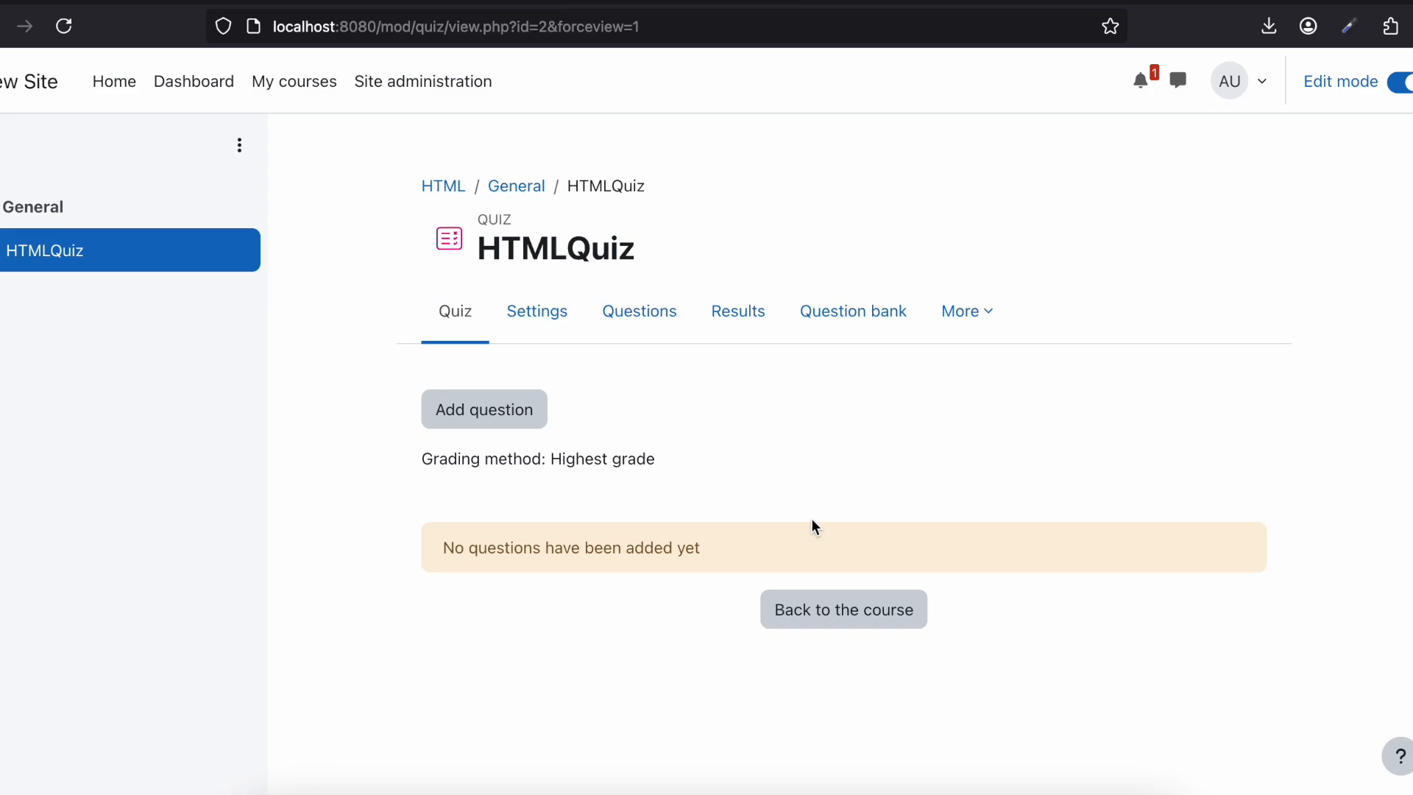
pyautogui.click(493, 425)
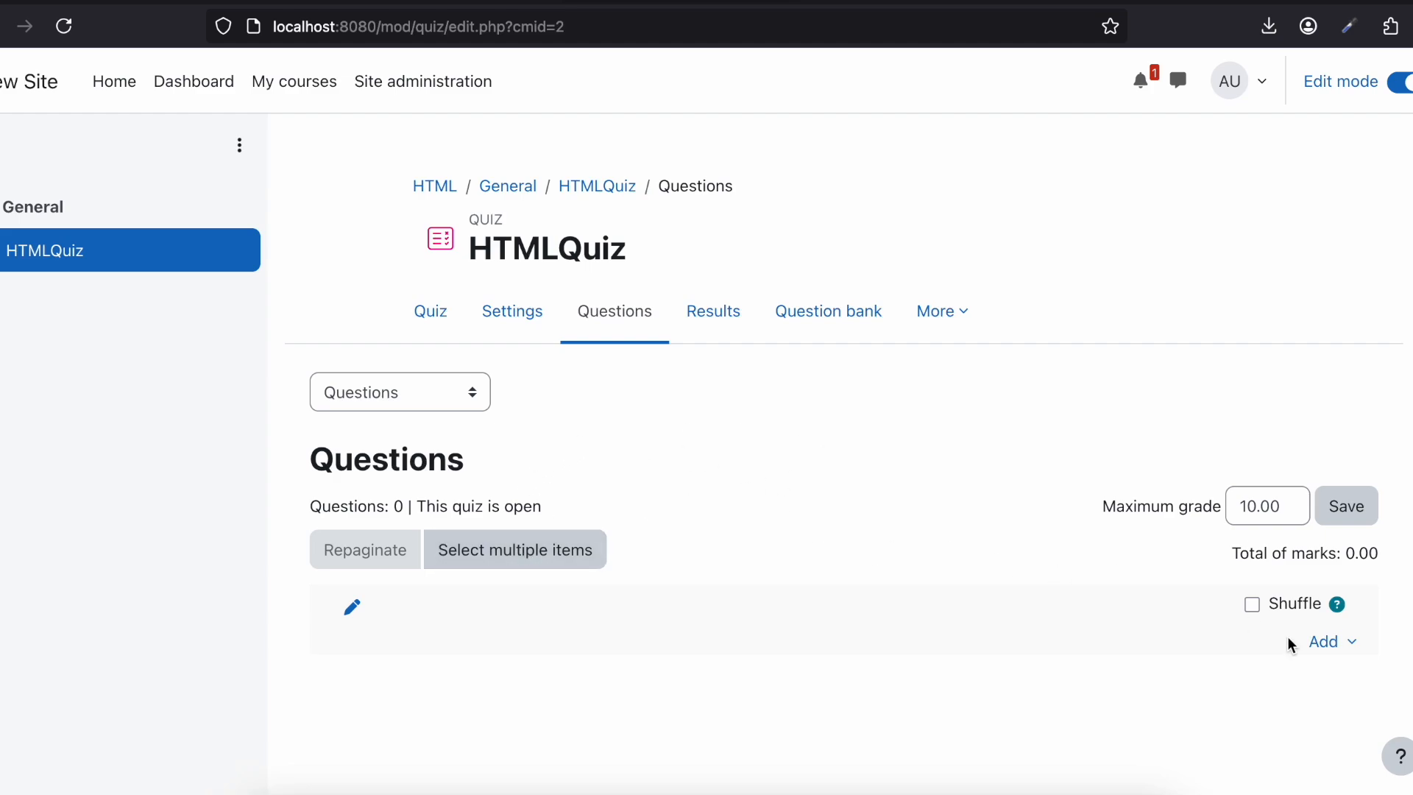
# Step: Start adding a new True/False question to HTMLQuiz
pyautogui.click(1349, 645)
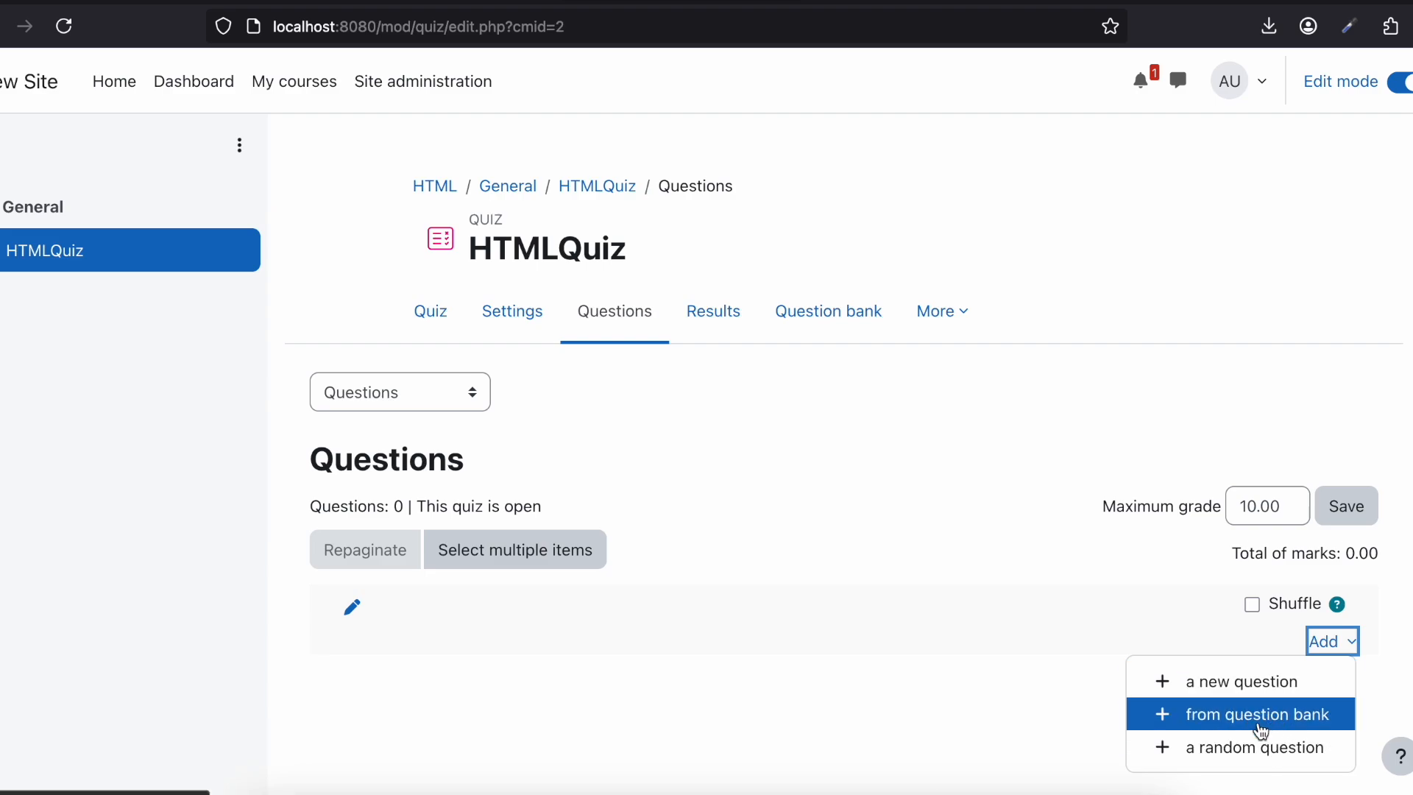
pyautogui.click(1224, 677)
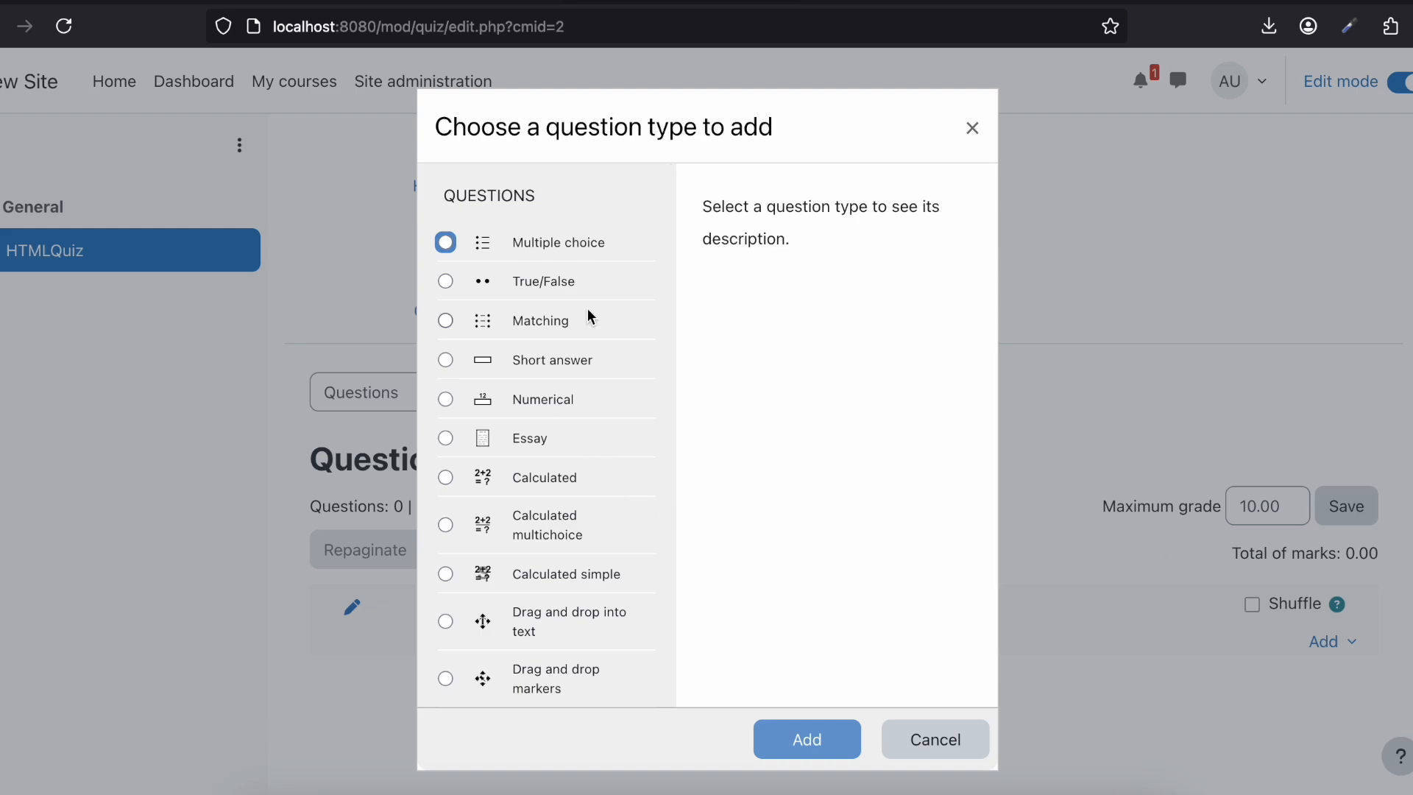
pyautogui.click(445, 281)
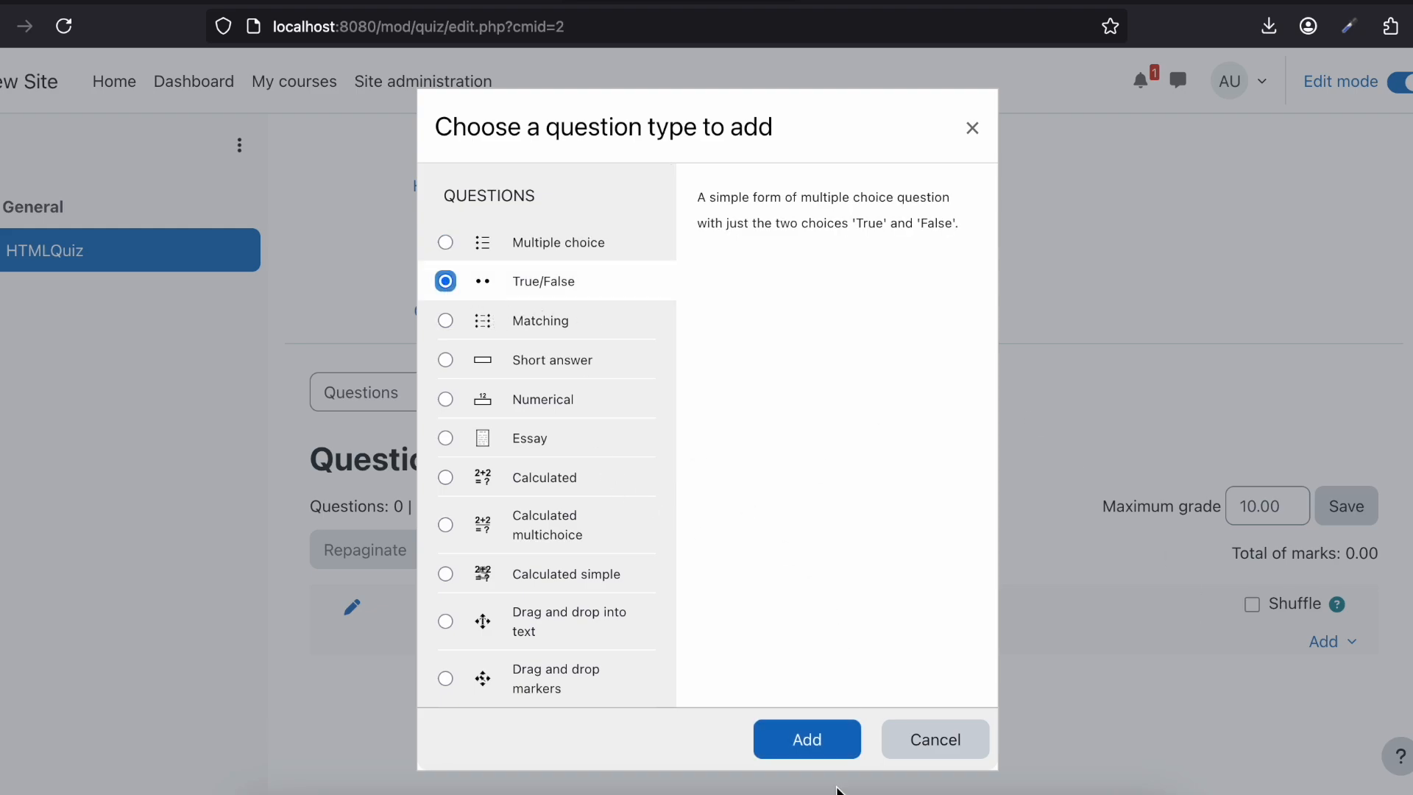
pyautogui.click(791, 740)
# Step: Name the True/False question "Is HTML necessary for web development?"
pyautogui.scroll(-2, 694, 541)
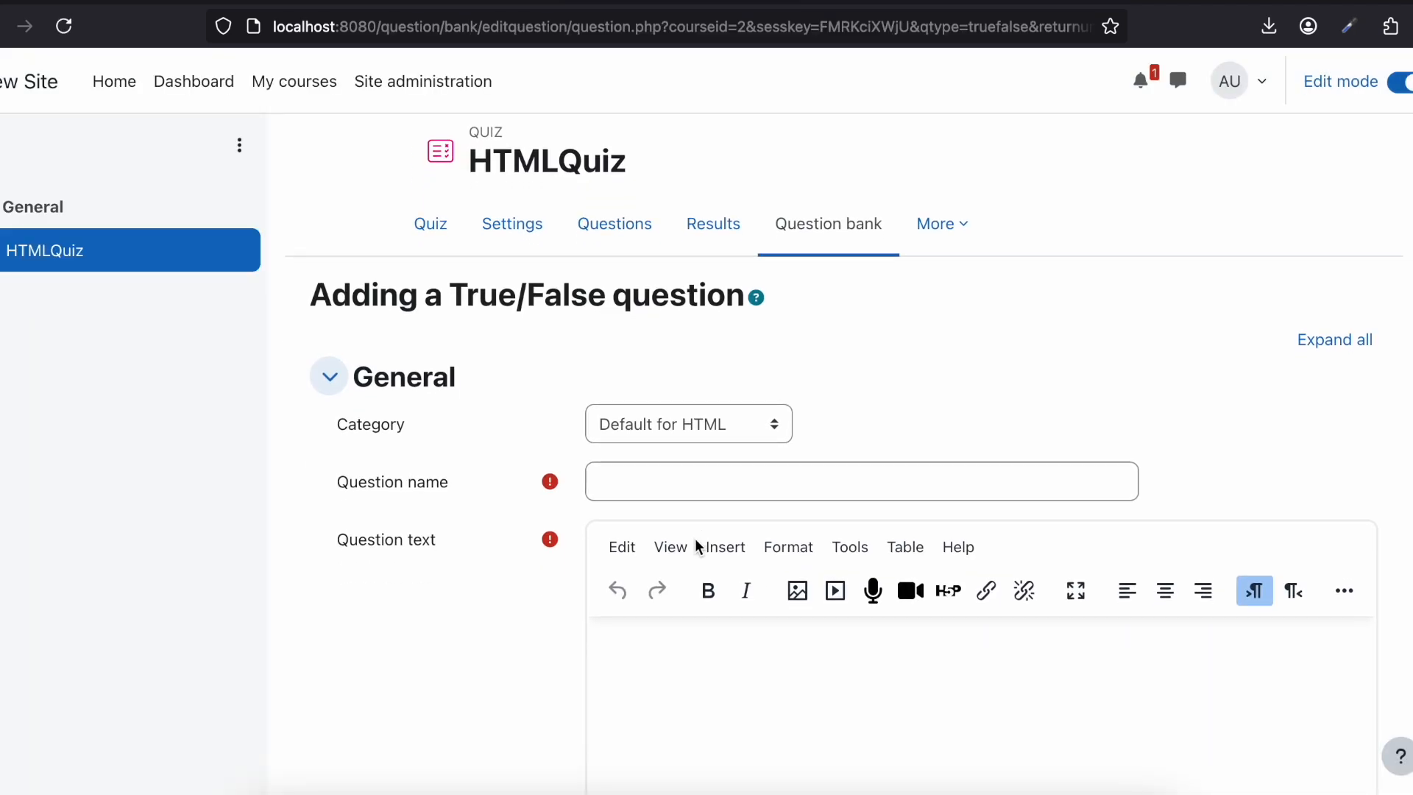
pyautogui.click(656, 460)
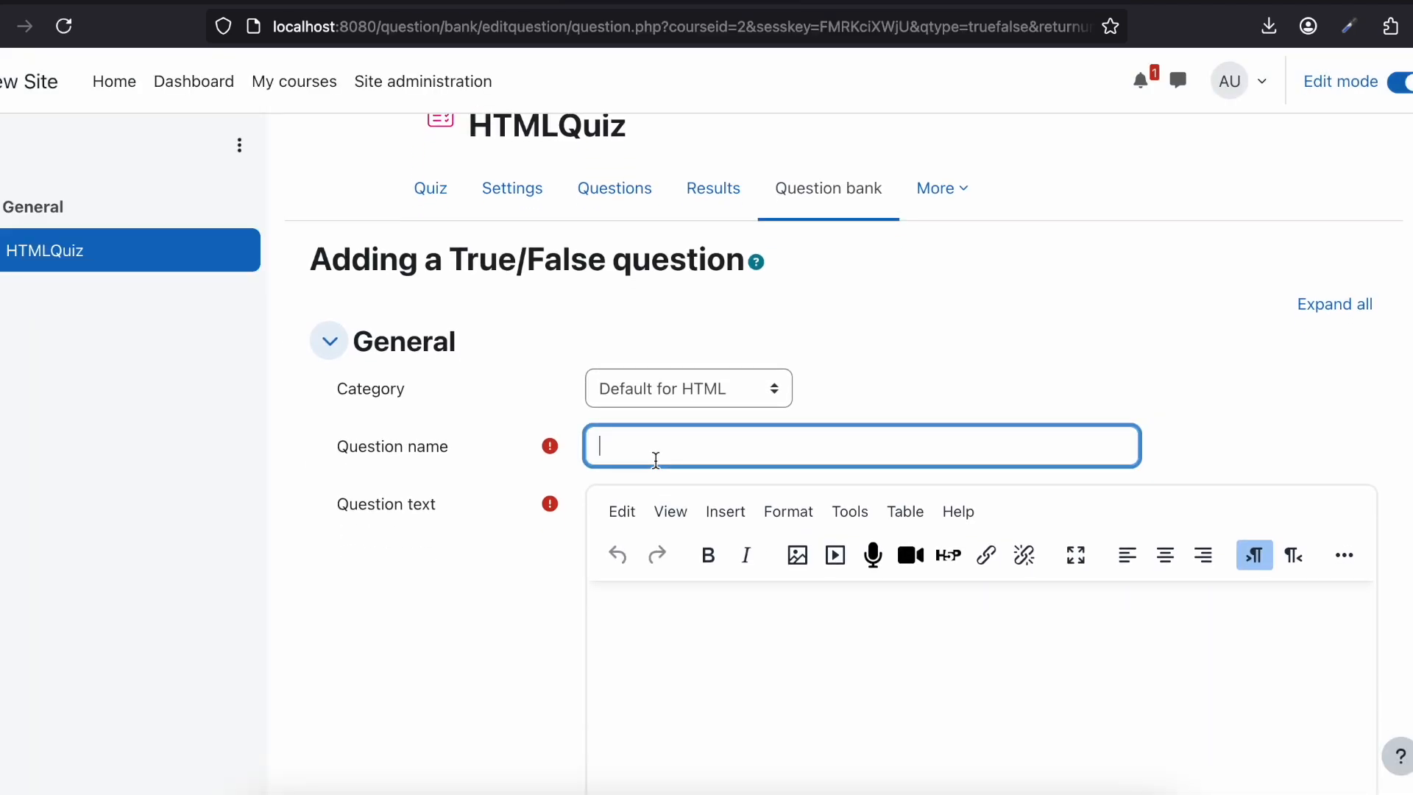
pyautogui.write('Is HTML necessary fo')
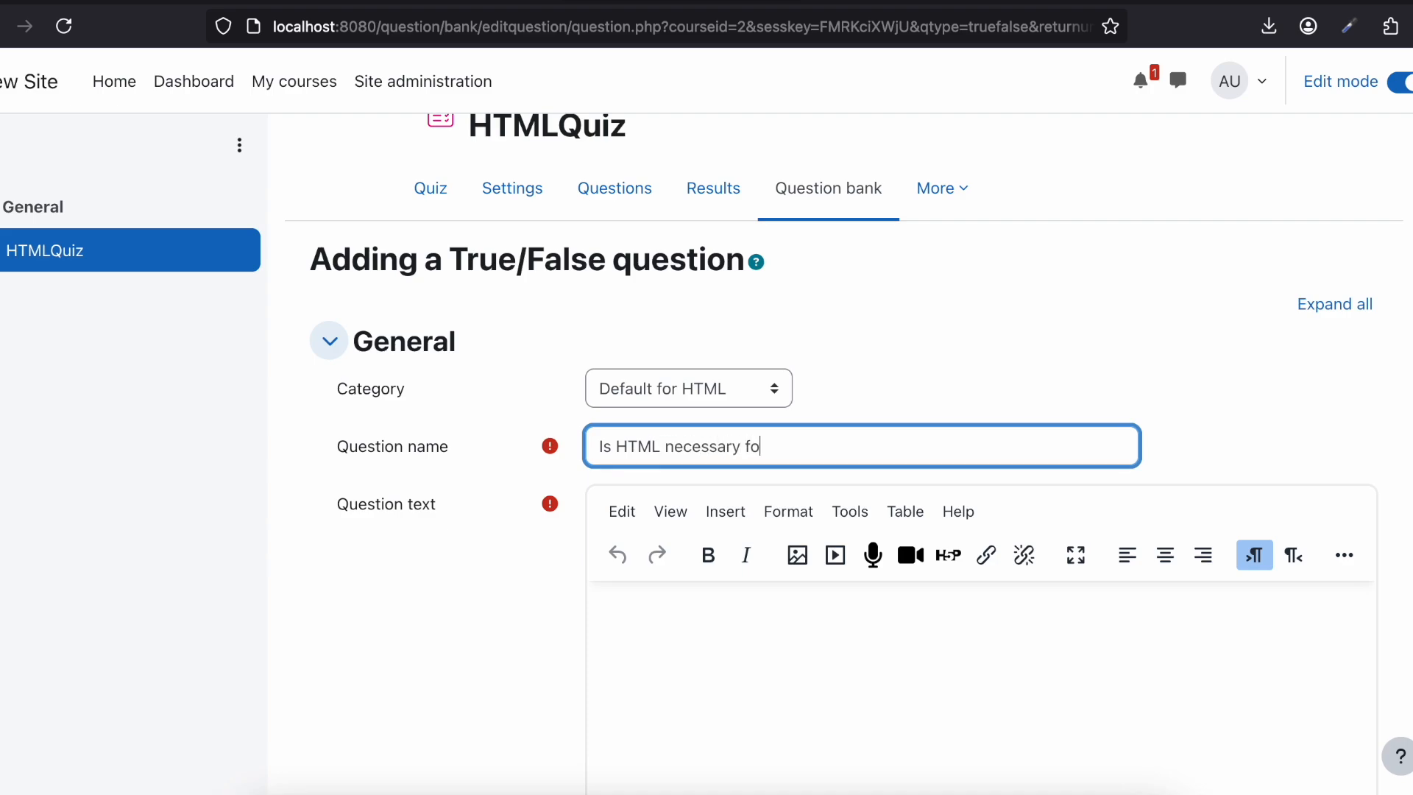
pyautogui.write('r web development?')
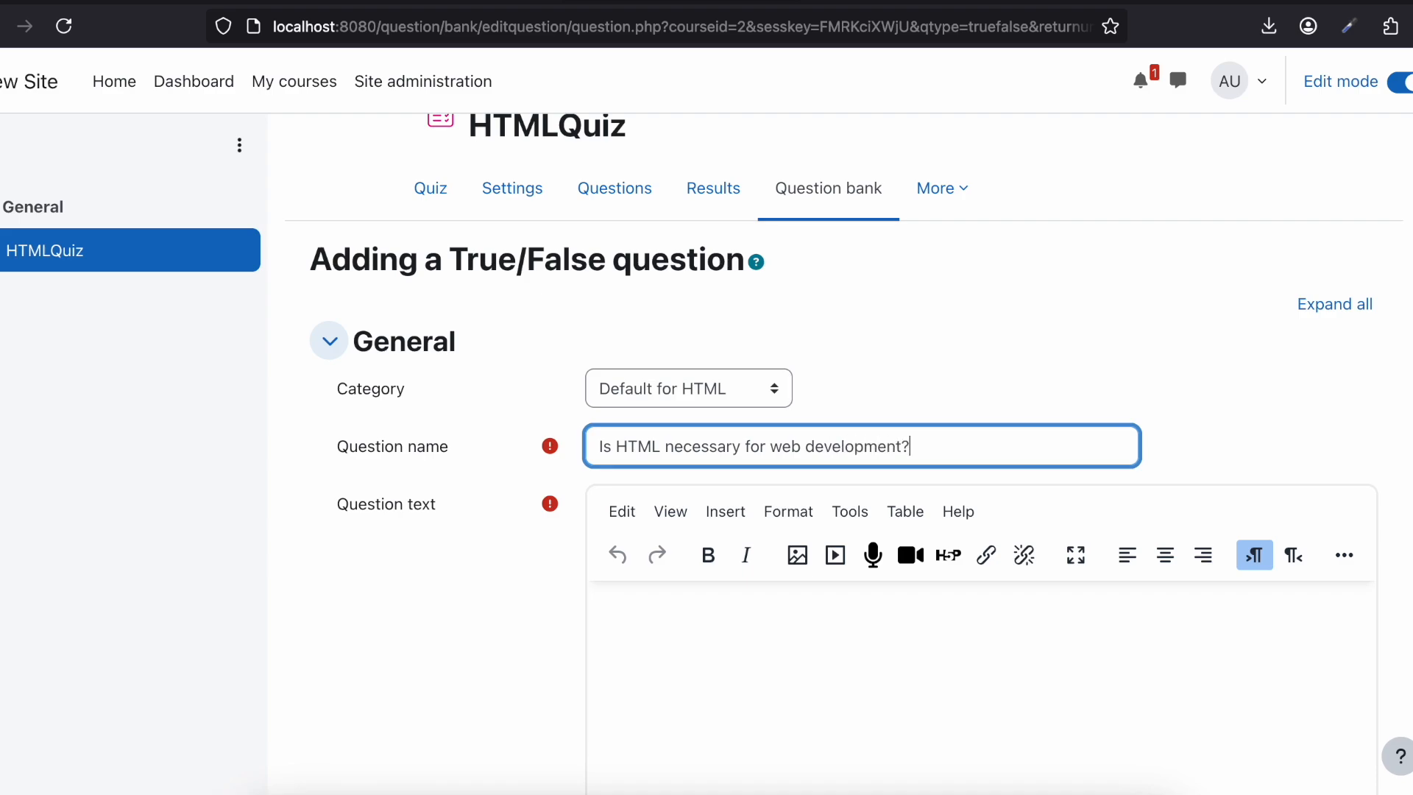
# Step: Copy the True/False question's name into its question text
pyautogui.hotkey('ctrl', 'a')
pyautogui.hotkey('ctrl', 'c')
pyautogui.scroll(-2, 682, 527)
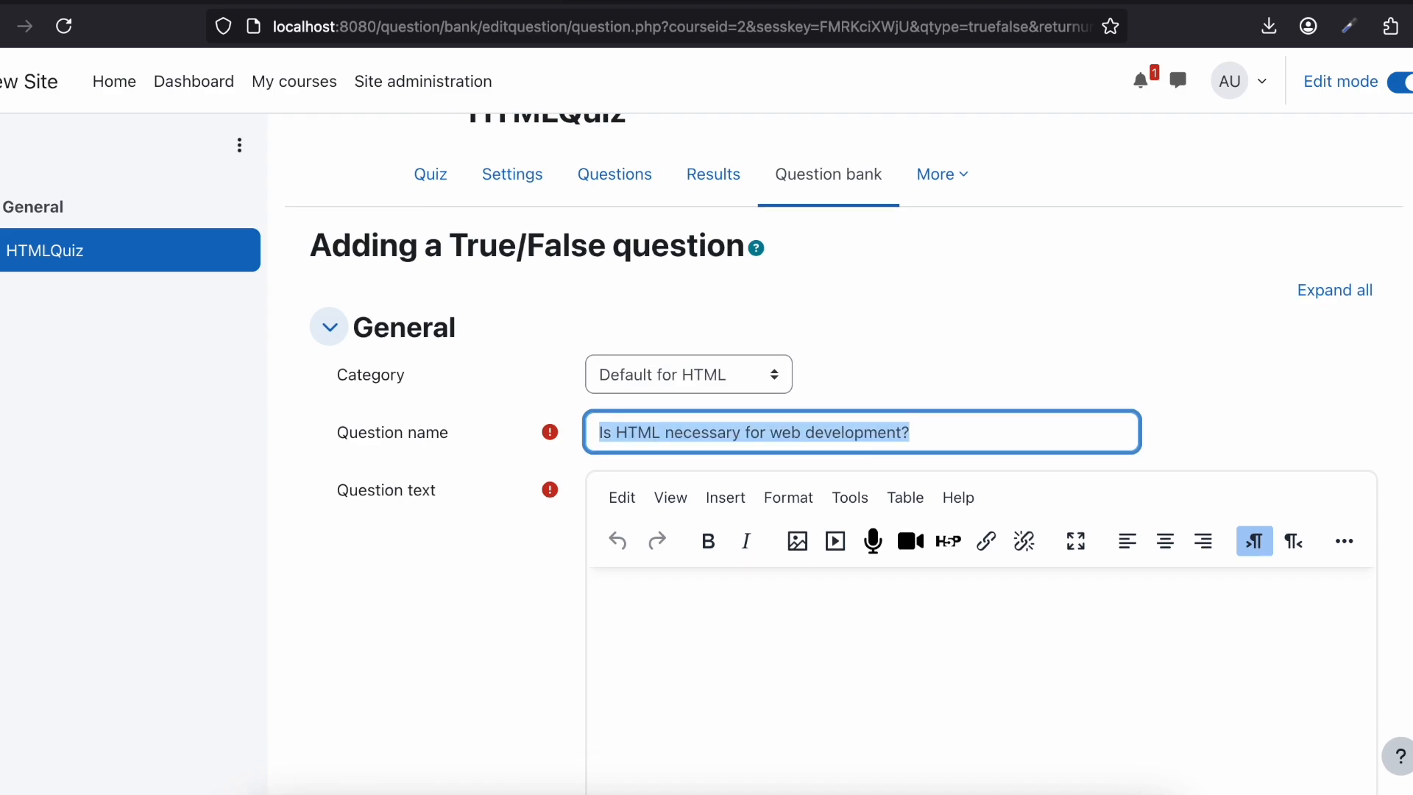
pyautogui.click(688, 530)
pyautogui.hotkey('ctrl', 'v')
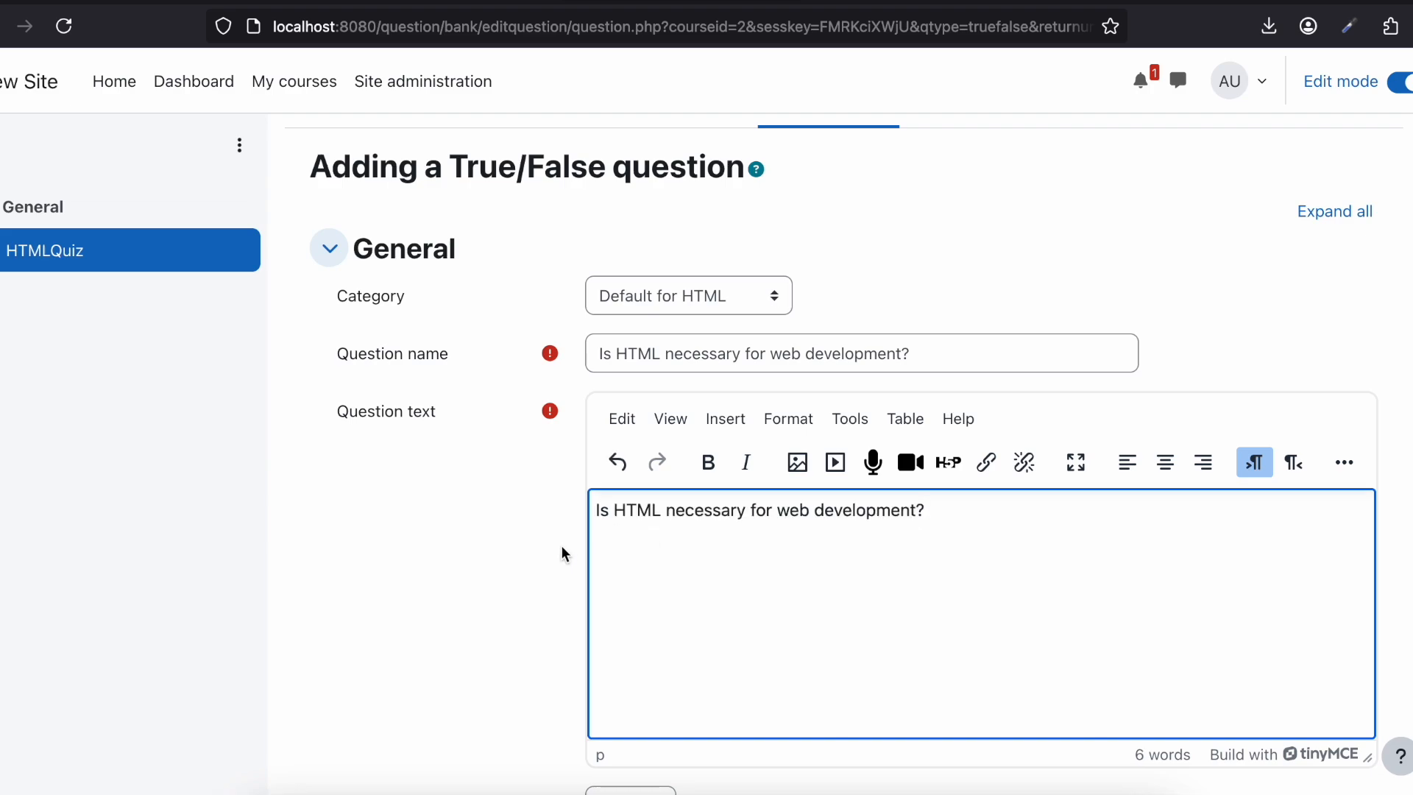
# Step: Set the correct answer of the True/False question to True
pyautogui.scroll(-4, 559, 547)
pyautogui.scroll(-3, 554, 556)
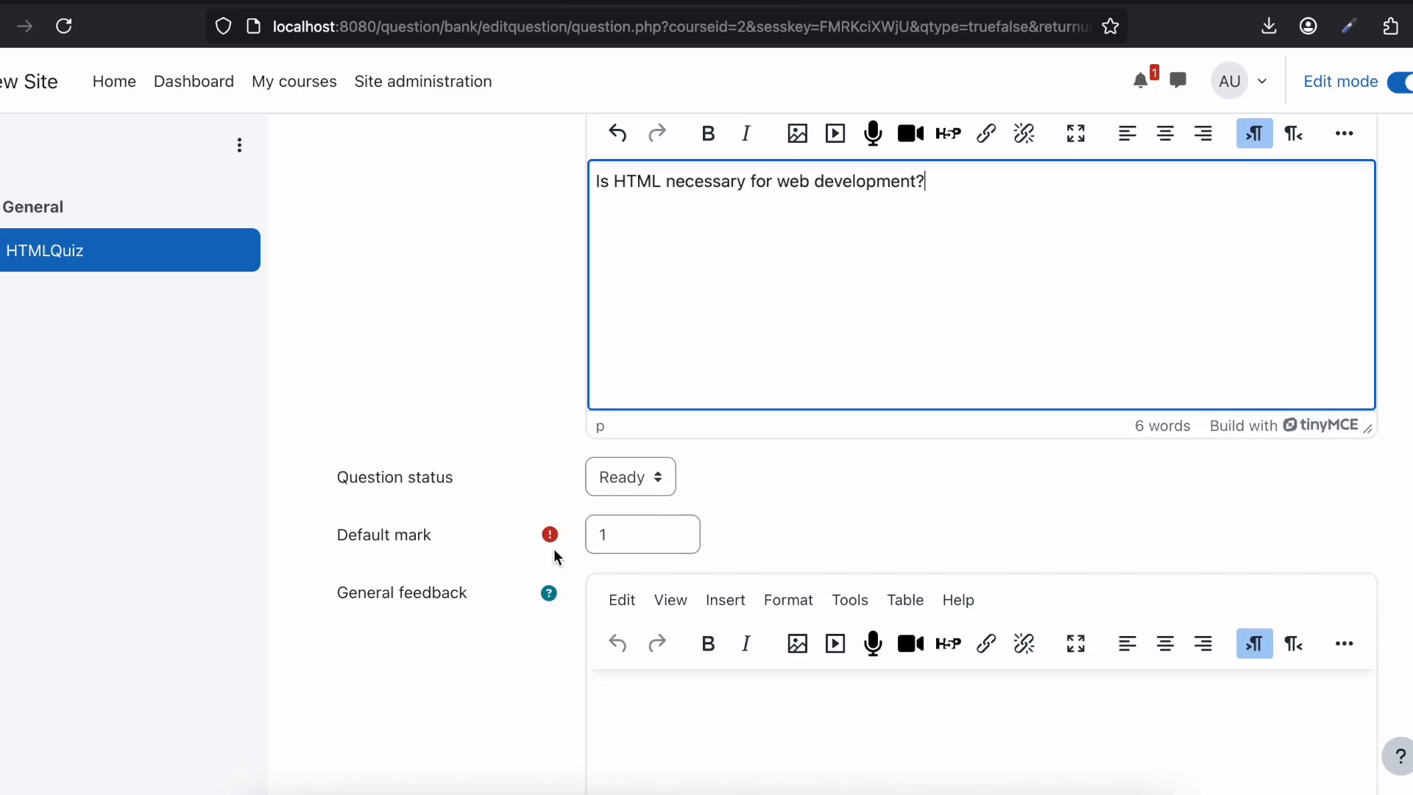
pyautogui.scroll(-3, 553, 549)
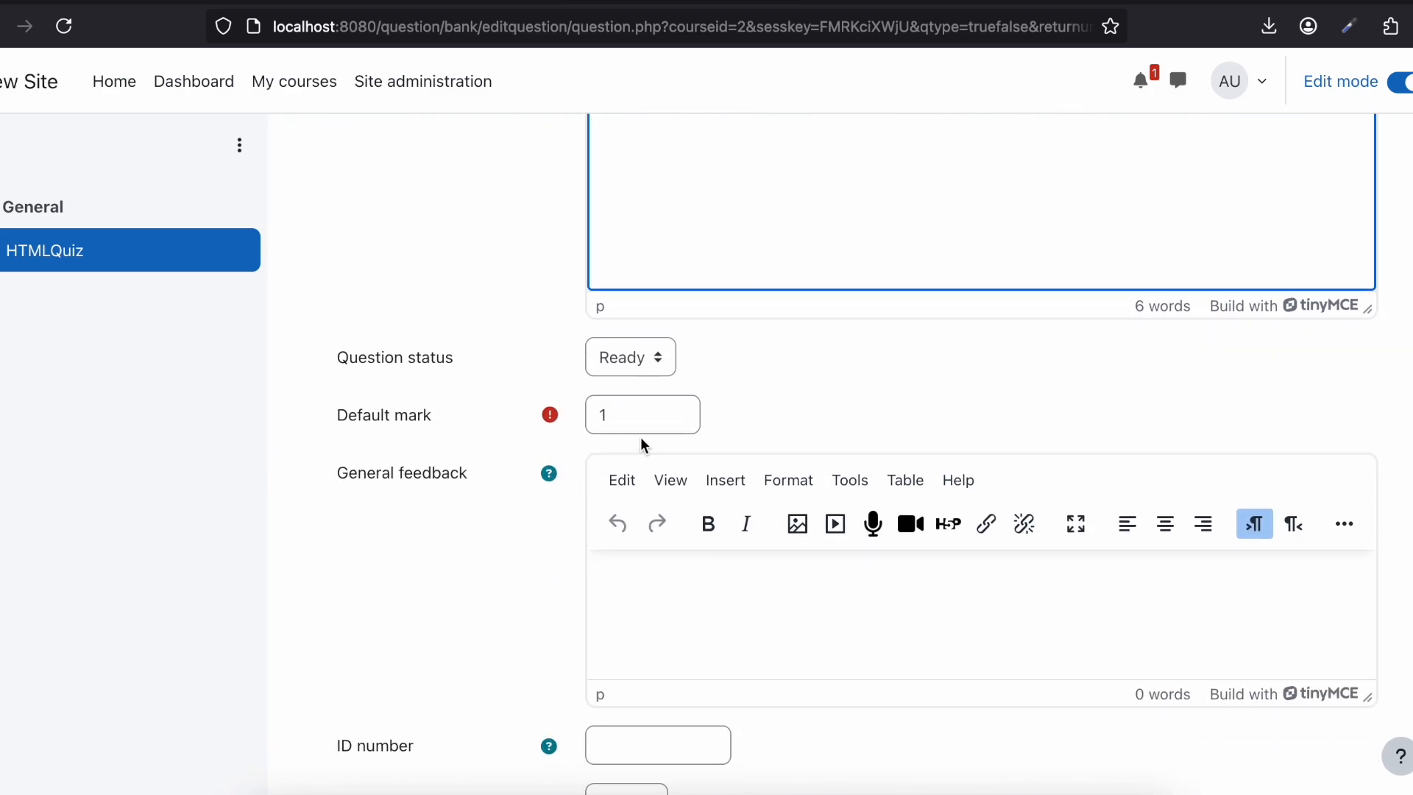
pyautogui.scroll(-7, 580, 439)
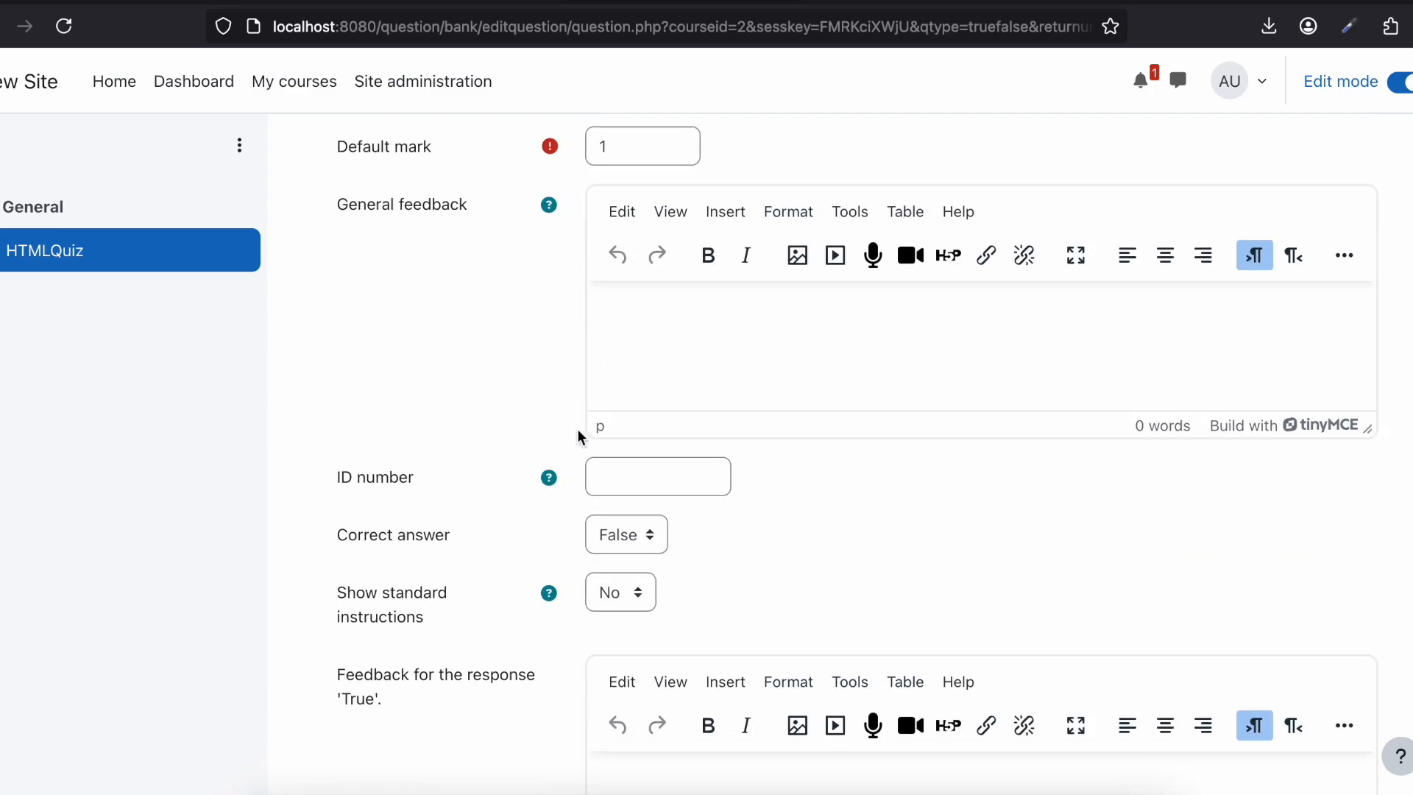
pyautogui.click(610, 446)
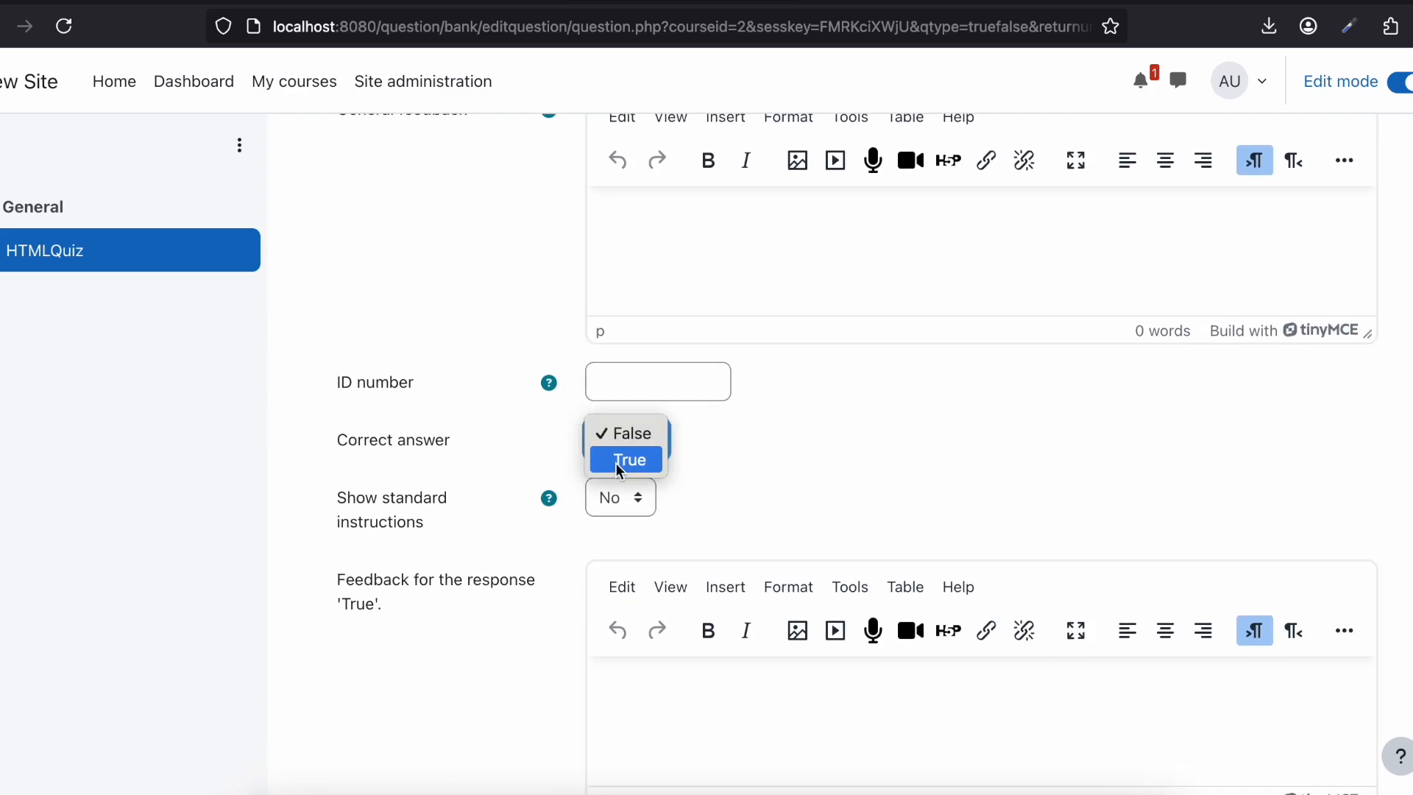
pyautogui.click(625, 461)
# Step: Expand the Multiple tries settings and save the True/False question to the quiz
pyautogui.scroll(-1, 691, 485)
pyautogui.scroll(-12, 690, 478)
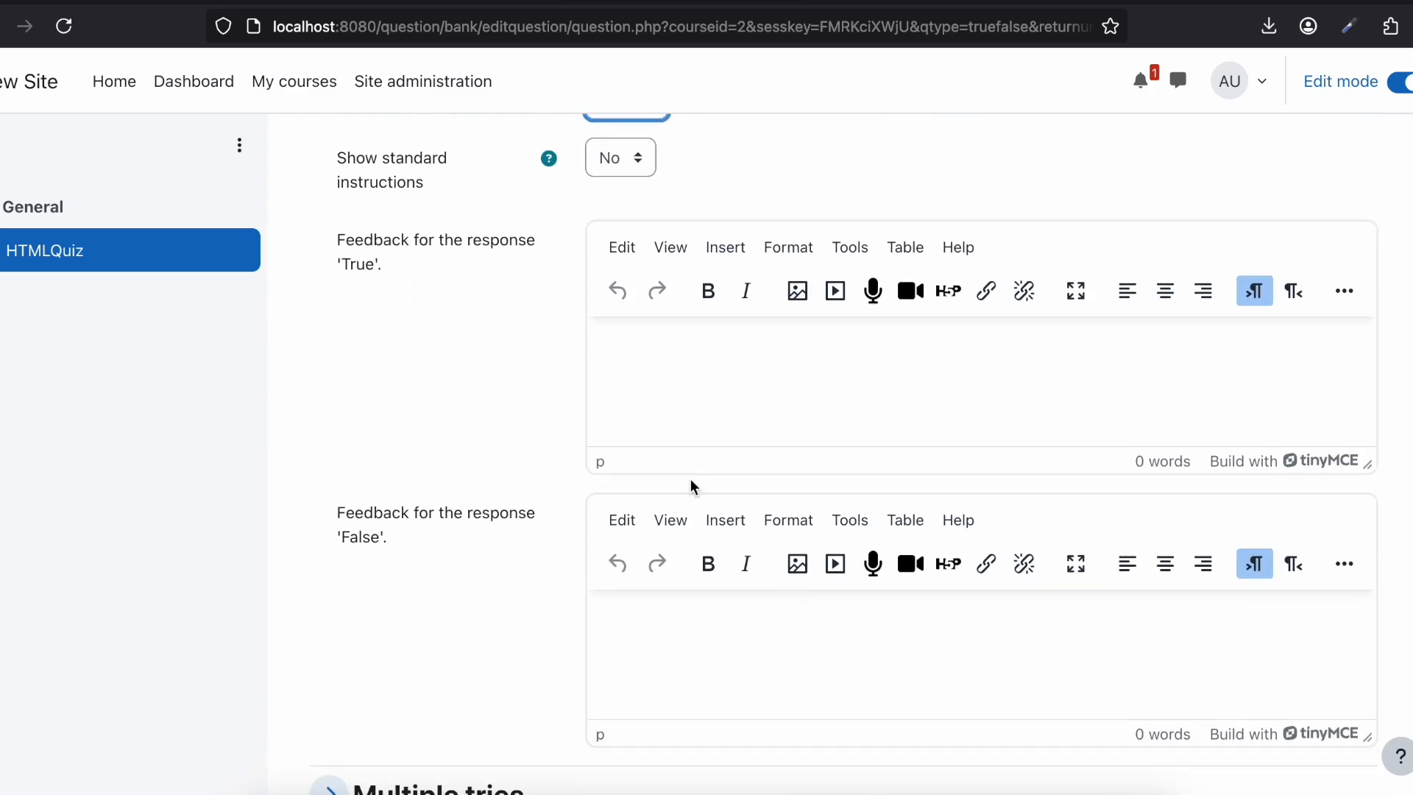
pyautogui.click(439, 482)
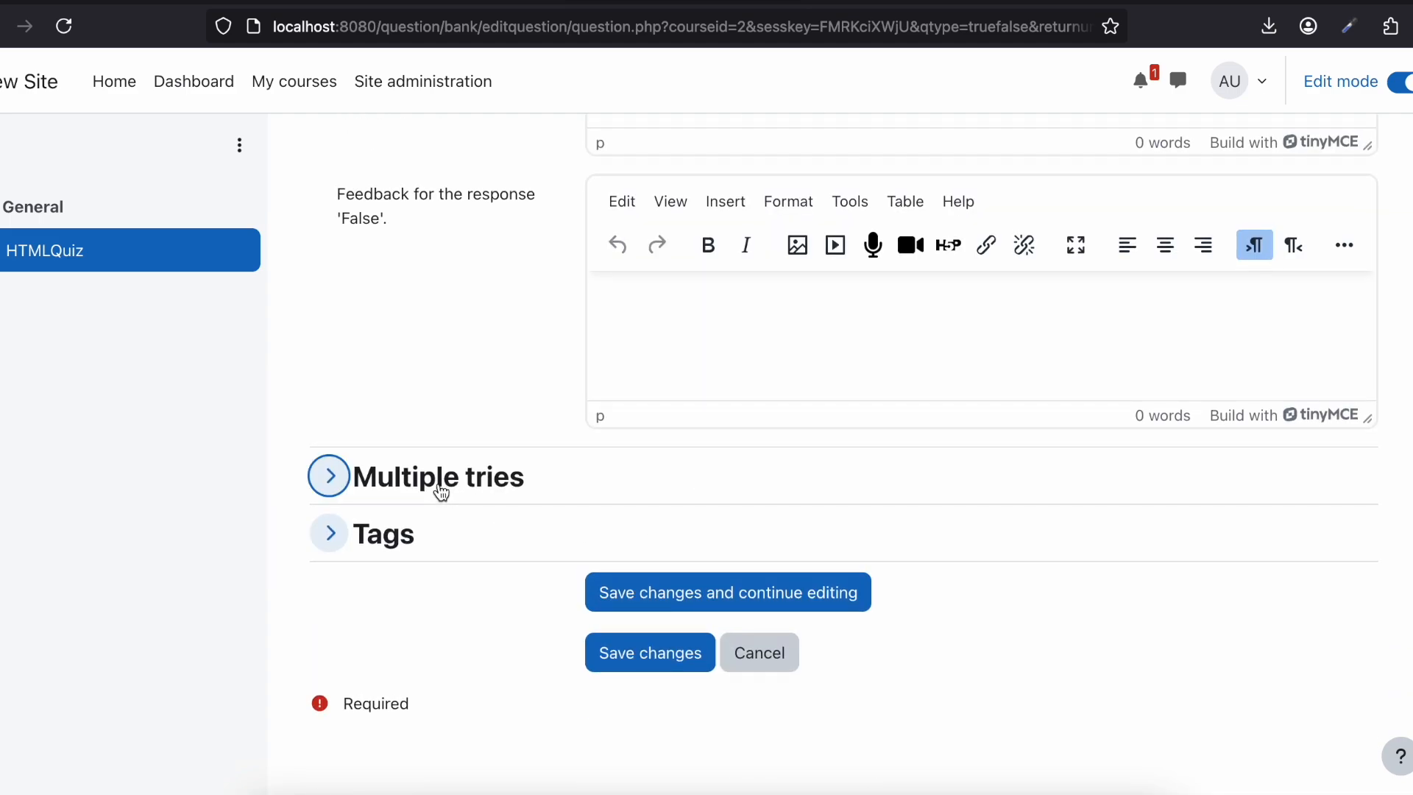
pyautogui.scroll(-1, 655, 581)
pyautogui.click(634, 652)
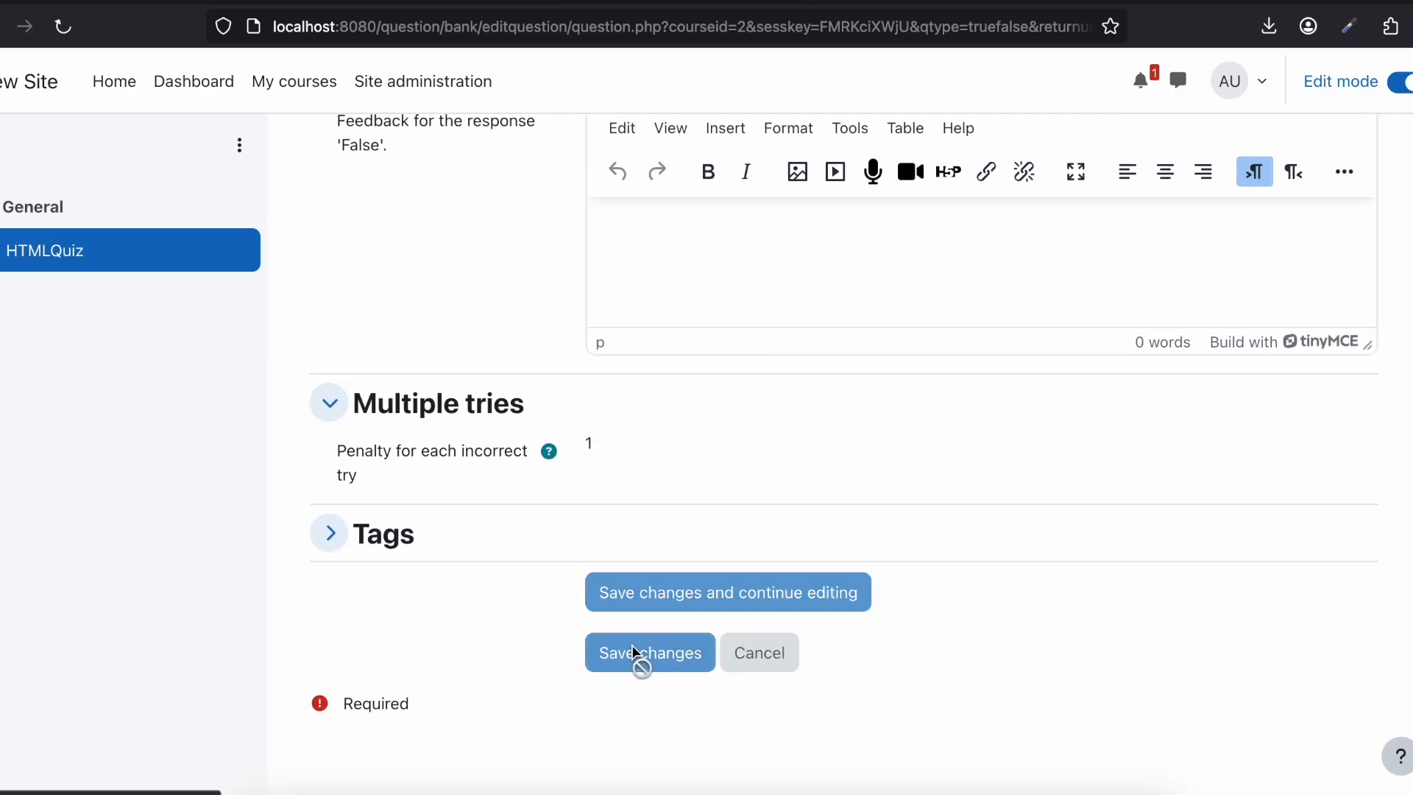
# Step: Start adding a new Multiple choice question below the True/False question in the quiz
pyautogui.scroll(-1, 640, 456)
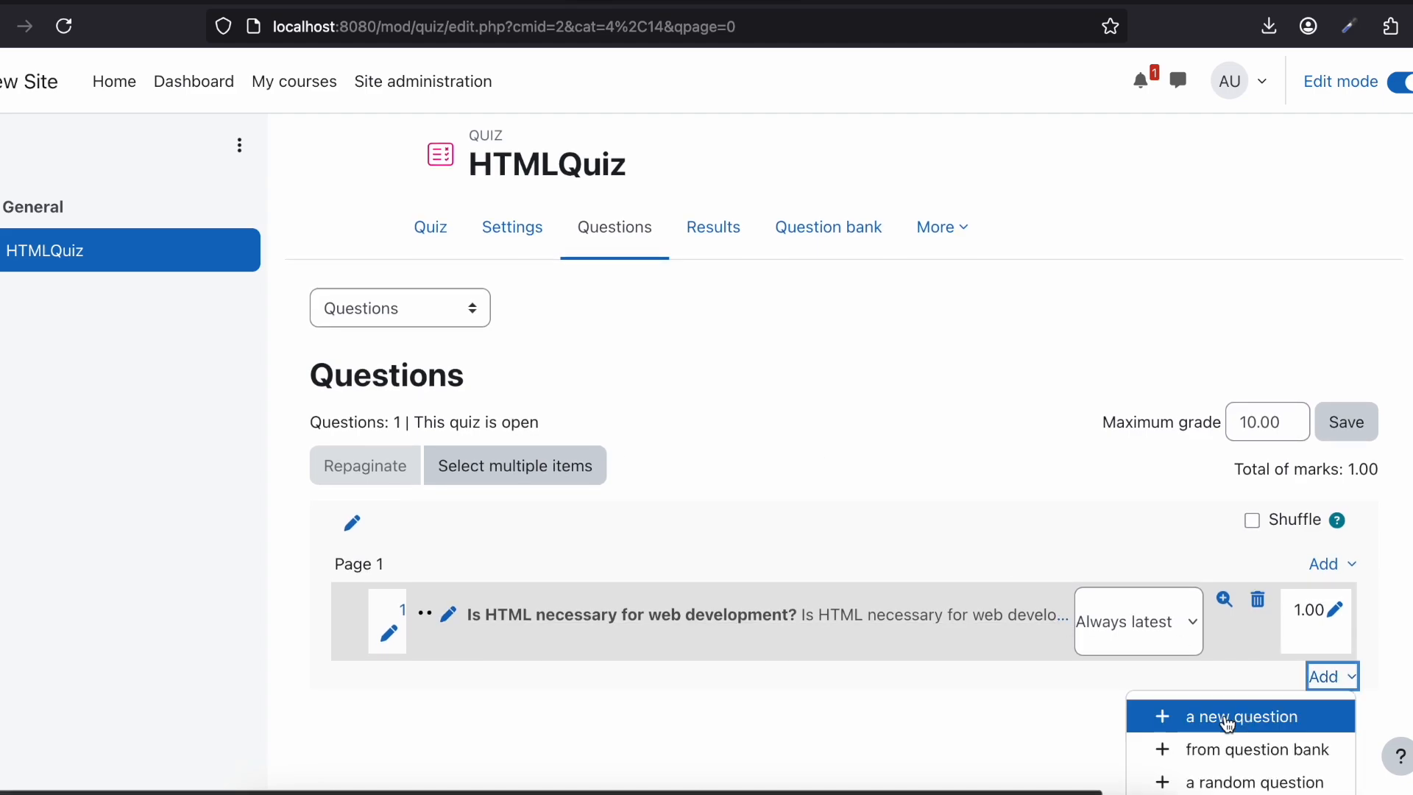
pyautogui.click(1250, 719)
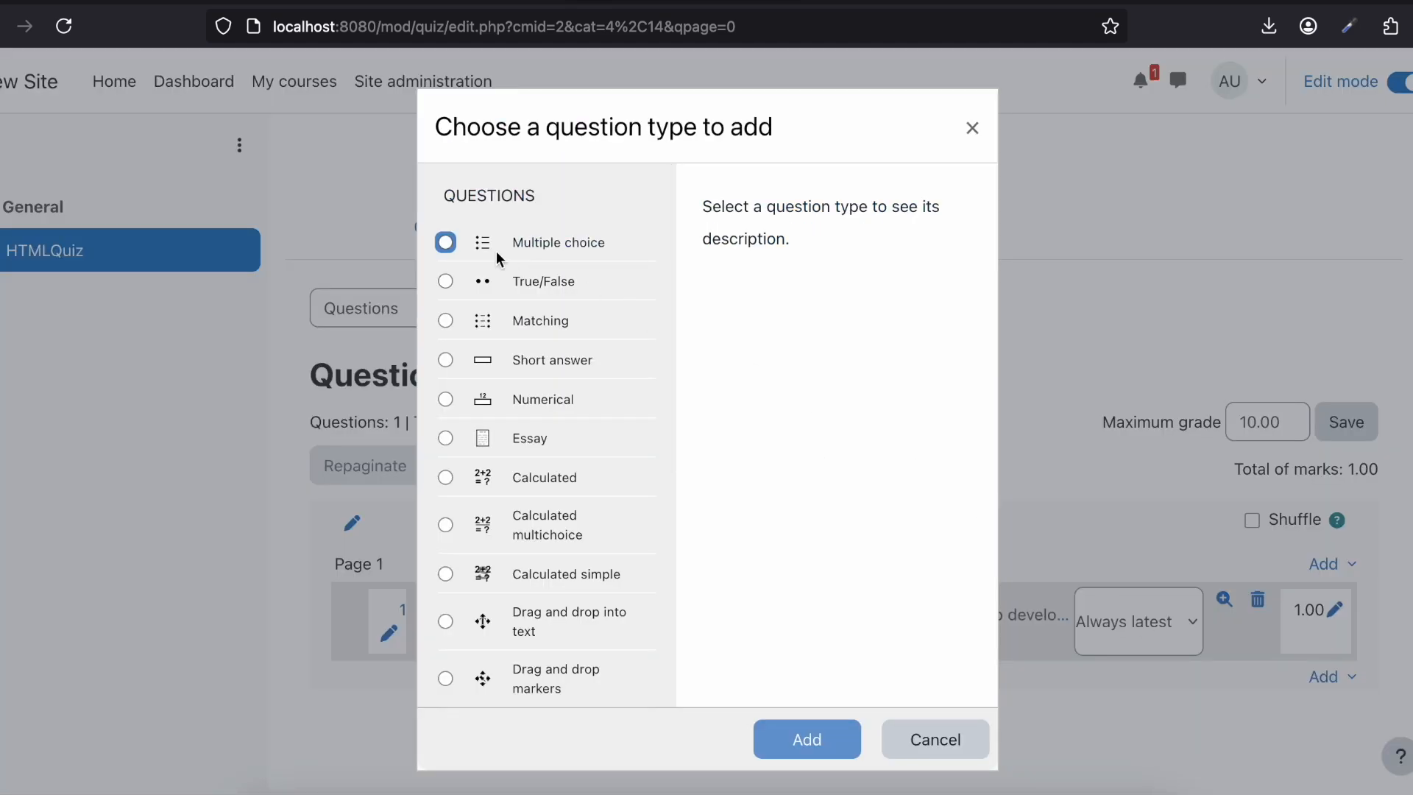
pyautogui.click(451, 243)
pyautogui.click(808, 738)
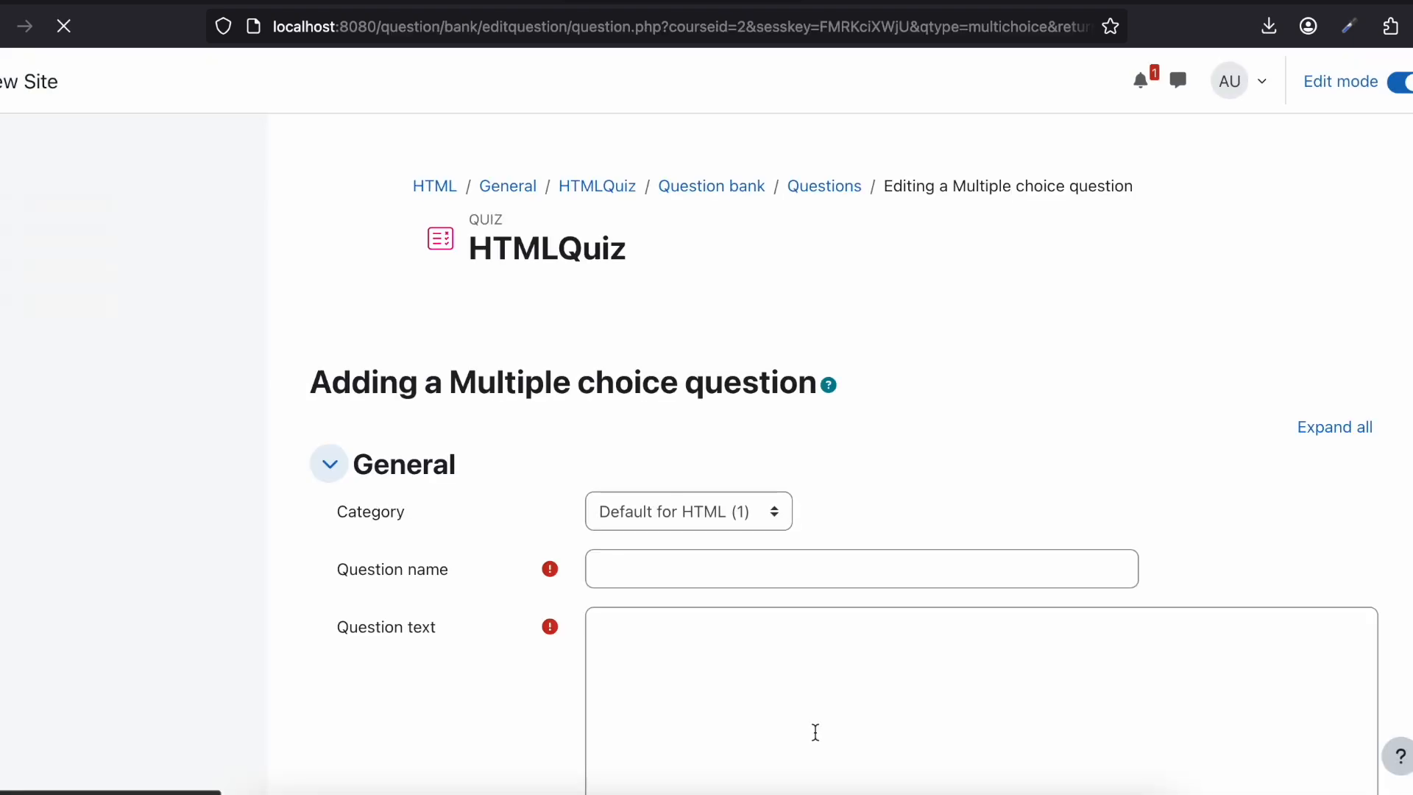
# Step: Name the Multiple choice question "Some random question"
pyautogui.scroll(-1, 691, 477)
pyautogui.click(627, 410)
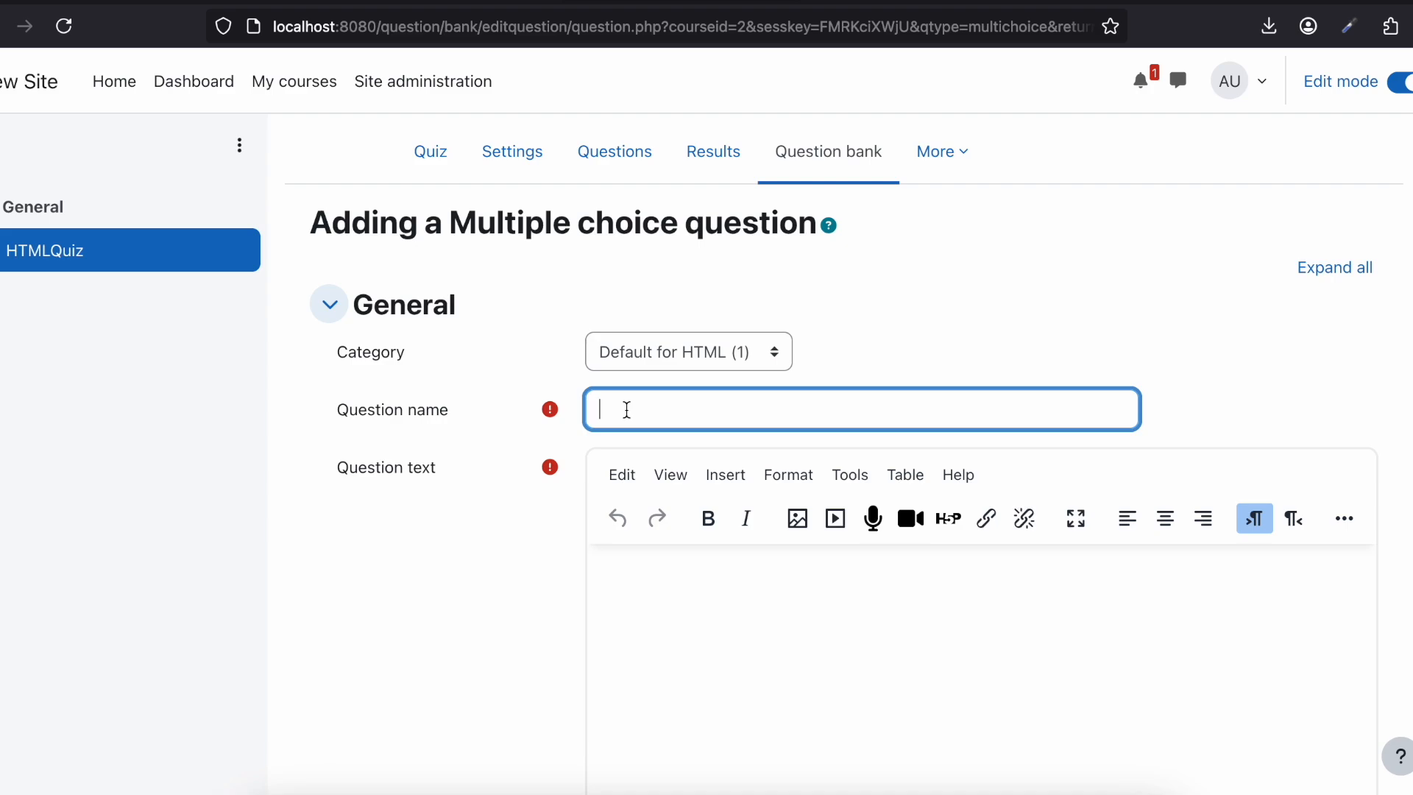
pyautogui.scroll(-1, 626, 410)
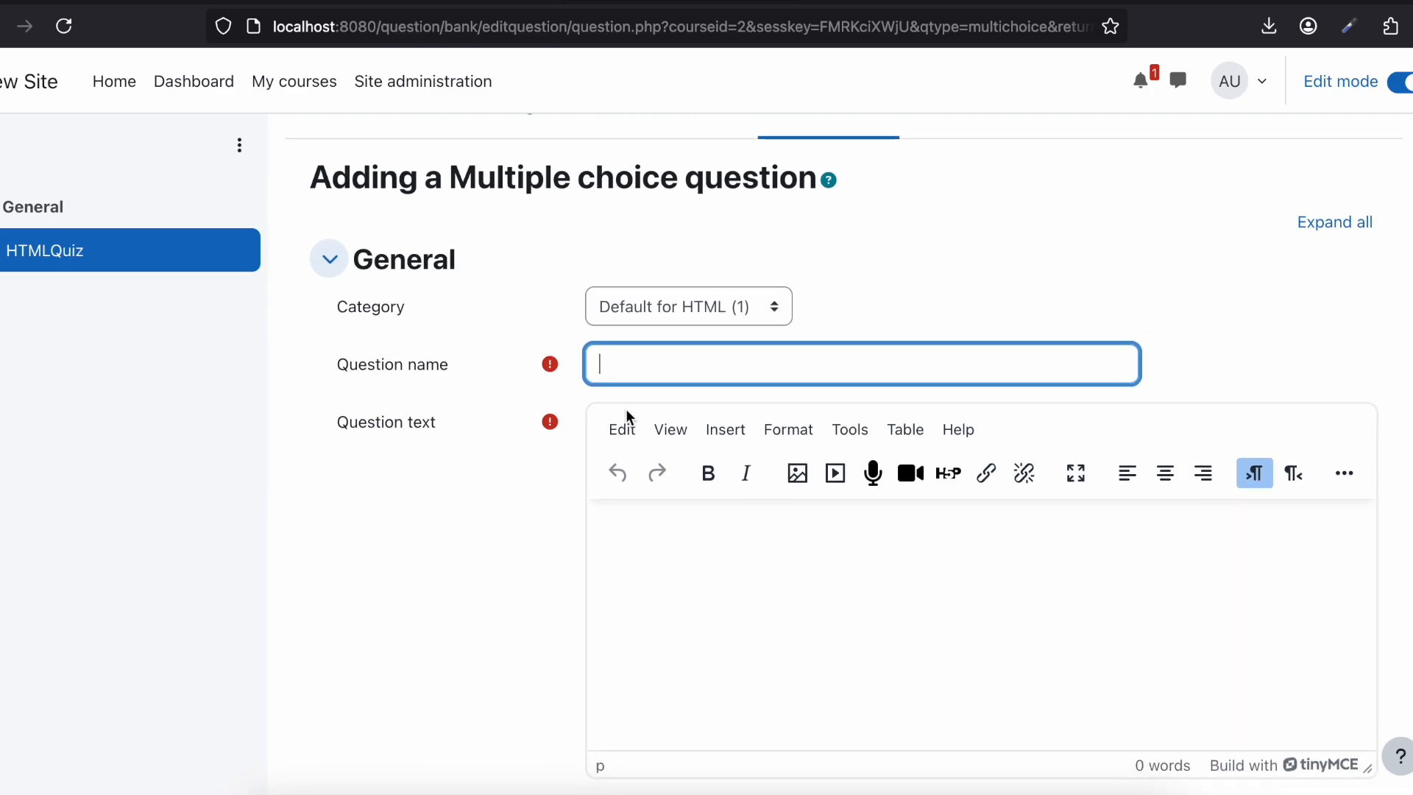
pyautogui.write('Some random quest')
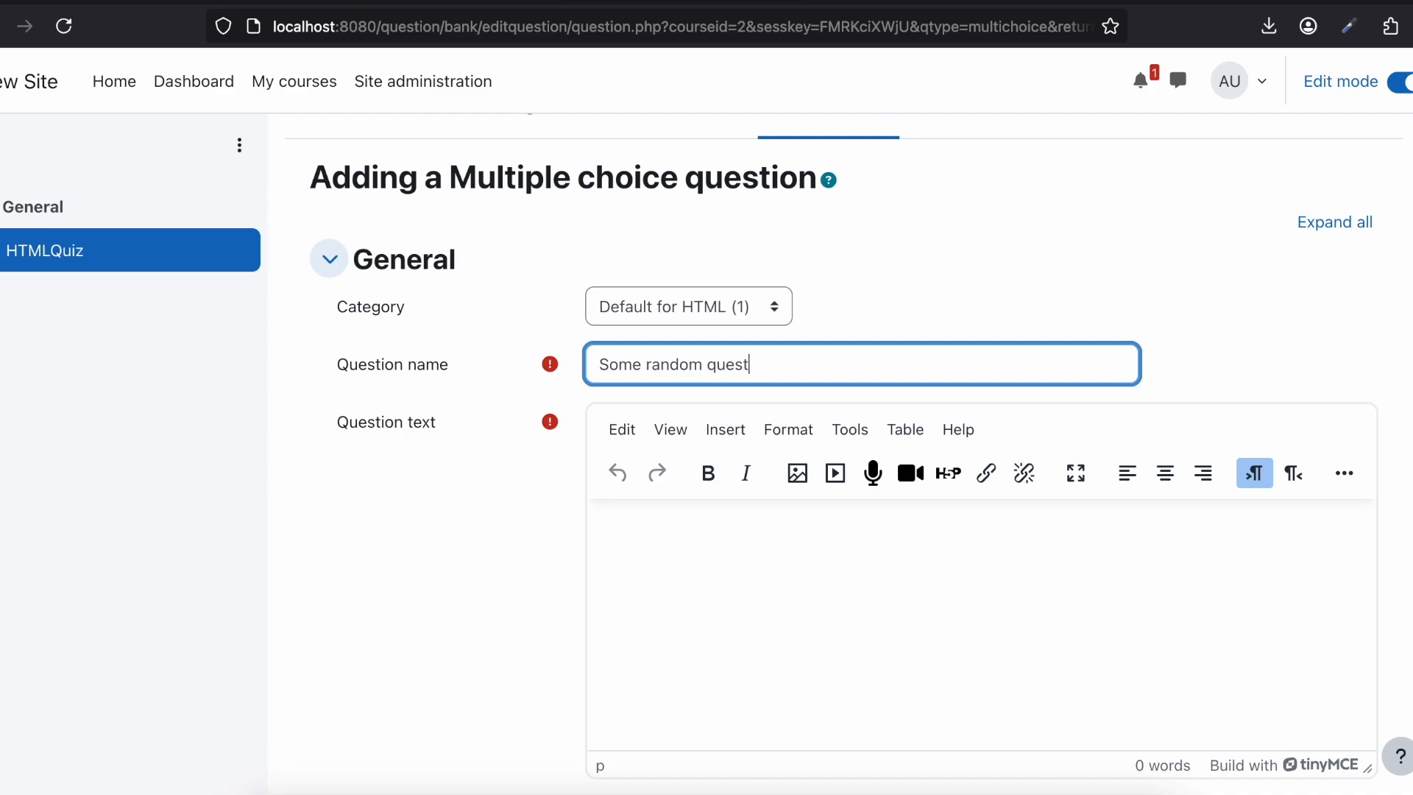
# Step: Copy the Multiple choice question's name into its question text
pyautogui.hotkey('ctrl', 'a')
pyautogui.hotkey('ctrl', 'c')
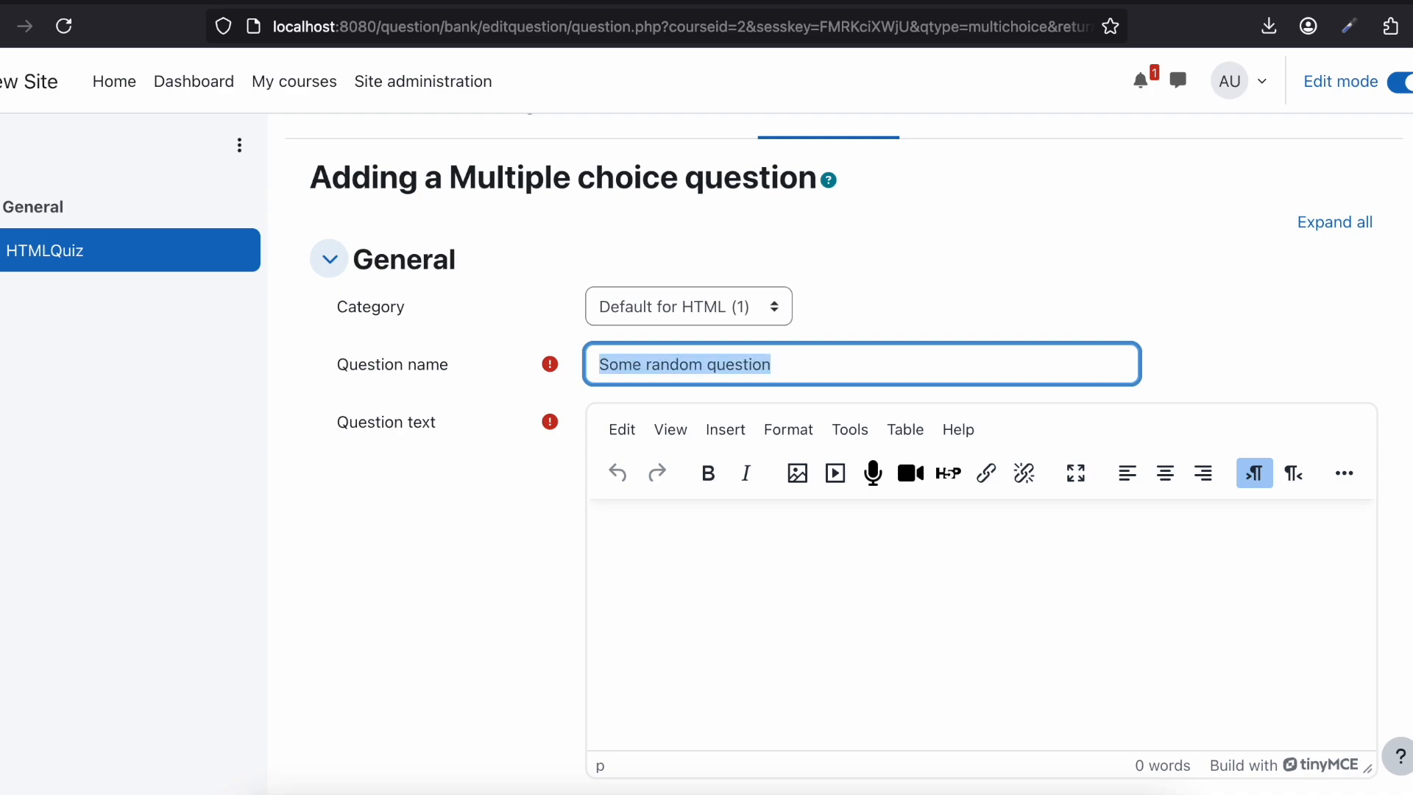
pyautogui.click(644, 508)
pyautogui.hotkey('ctrl', 'v')
pyautogui.scroll(-4, 640, 515)
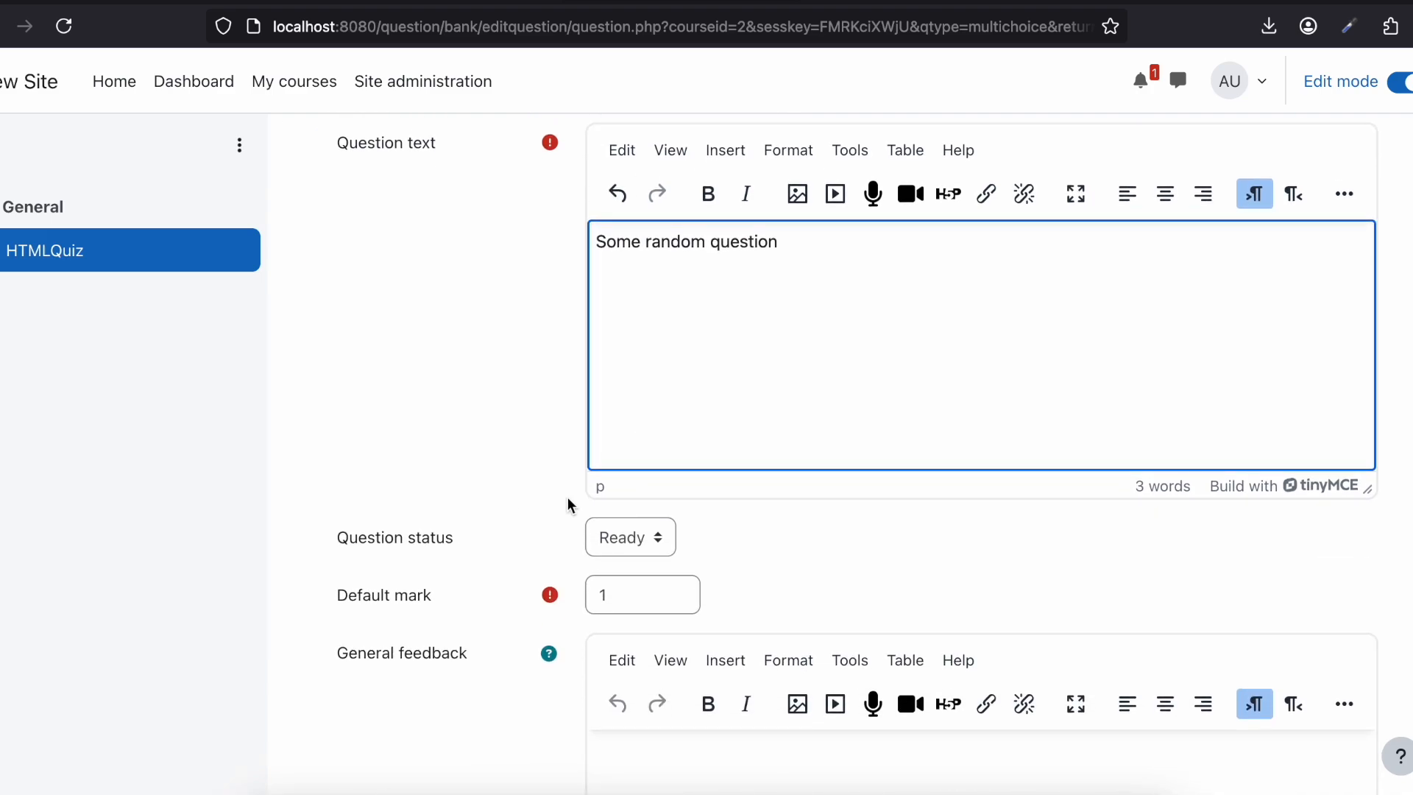
pyautogui.scroll(-4, 608, 534)
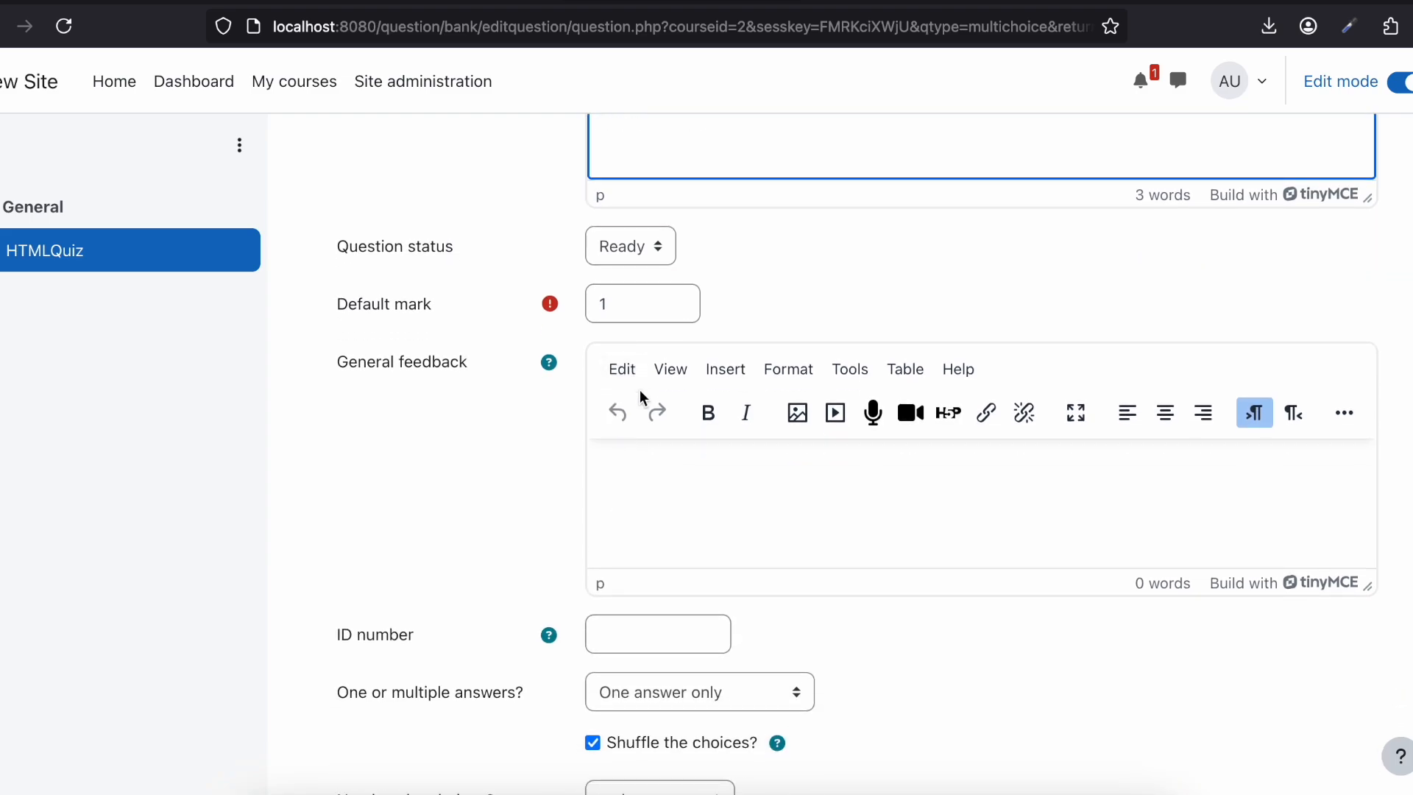
# Step: Examine the numbering styles available for the Multiple choice question's choices
pyautogui.scroll(-5, 640, 398)
pyautogui.click(649, 462)
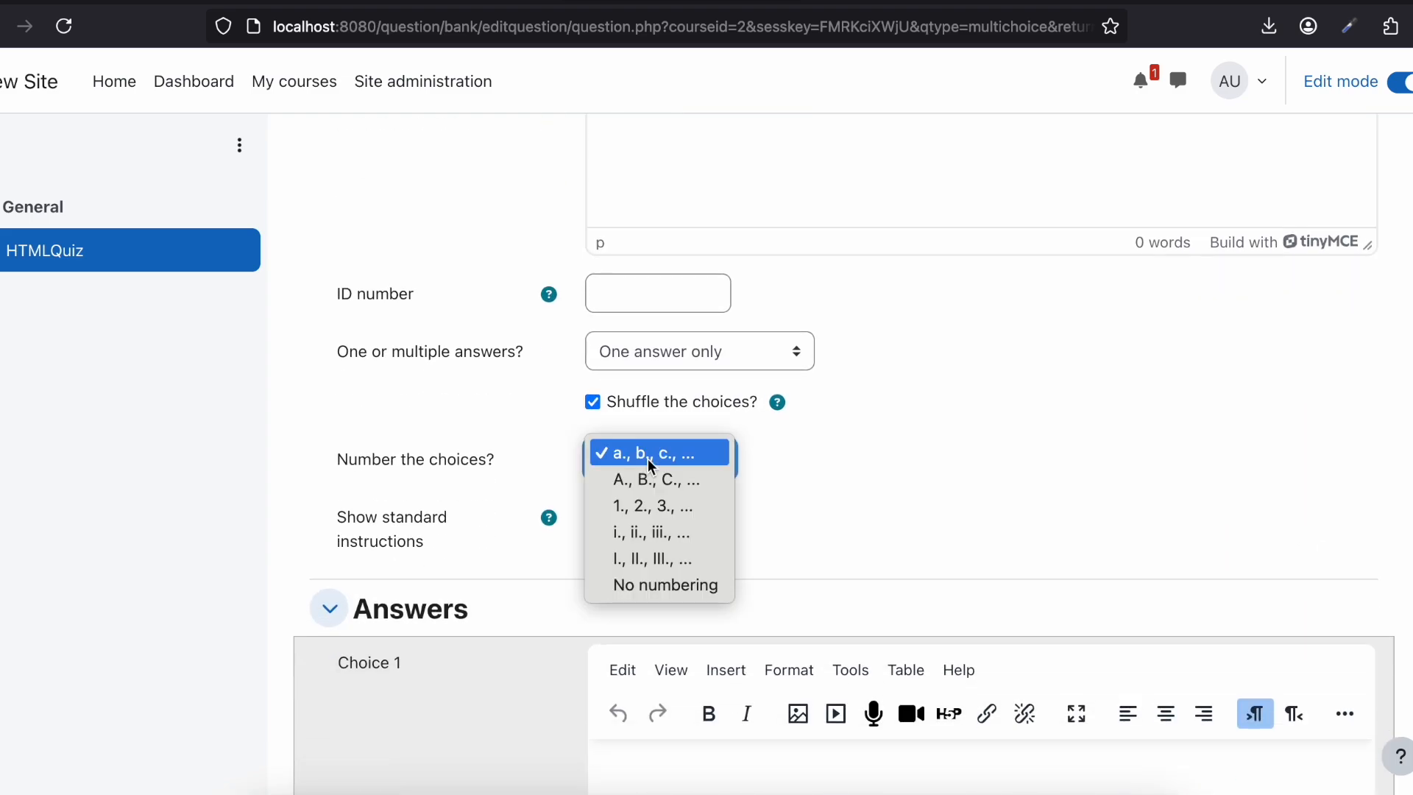
pyautogui.click(807, 471)
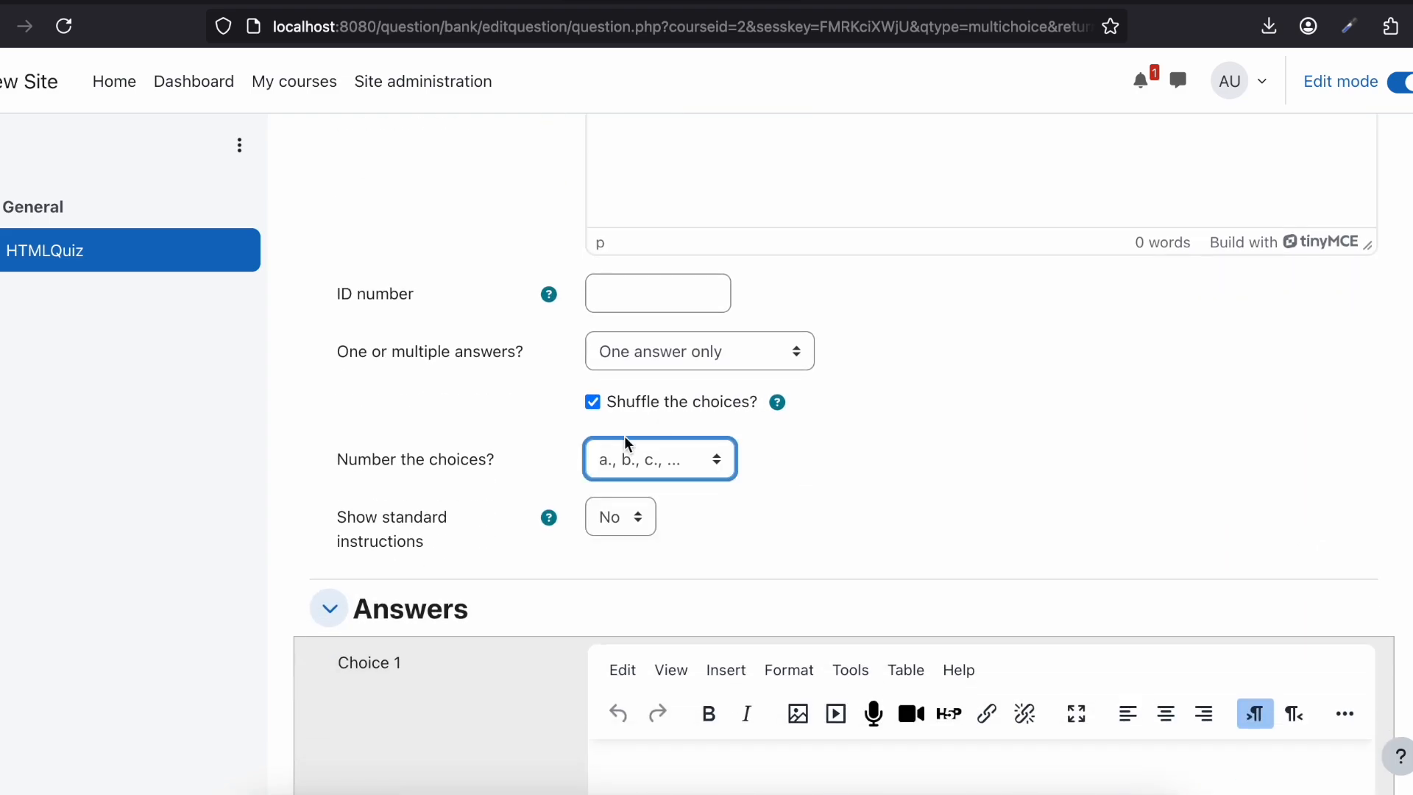
pyautogui.click(641, 471)
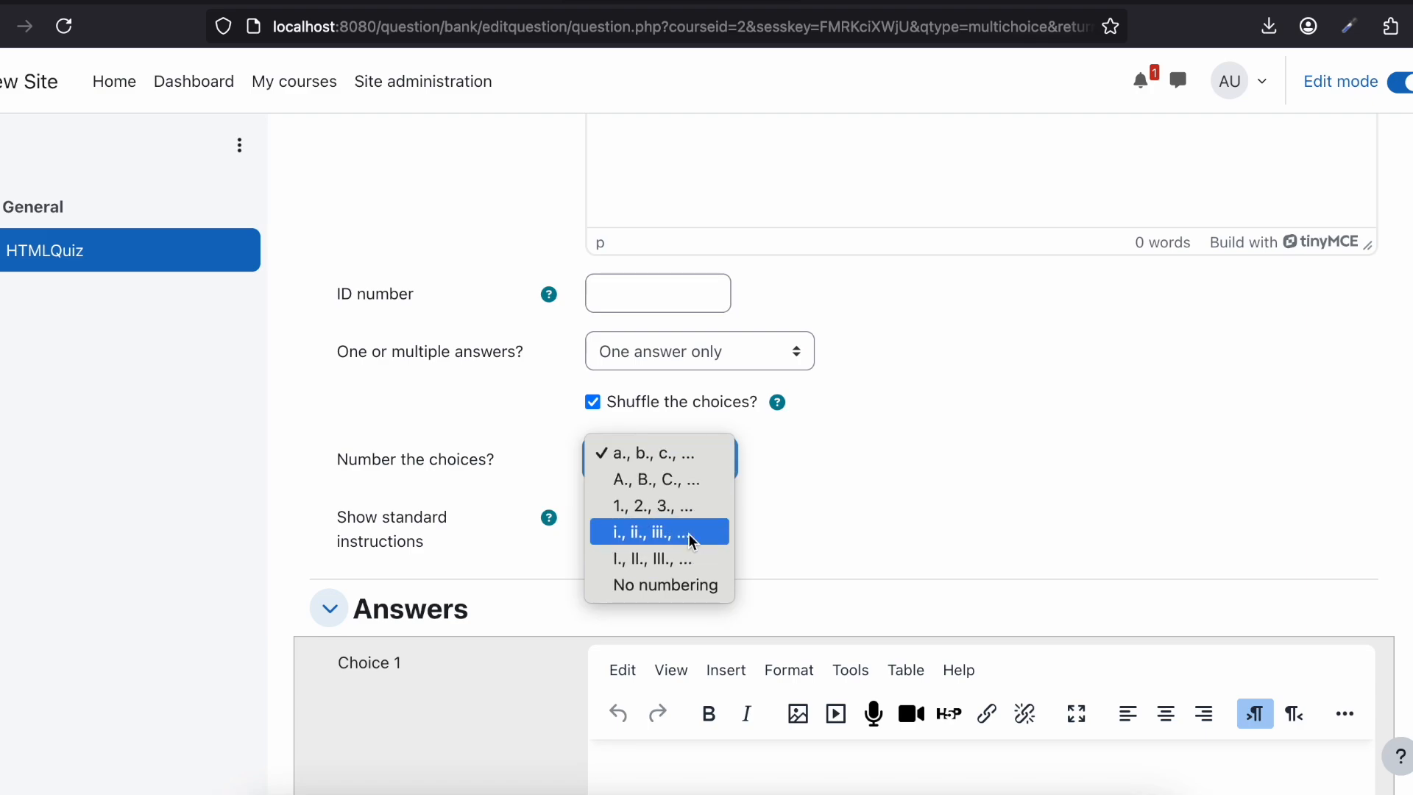
pyautogui.click(851, 449)
# Step: Enter "Option 1" as the answer text of Choice 1 and select that text for reuse
pyautogui.scroll(-6, 851, 450)
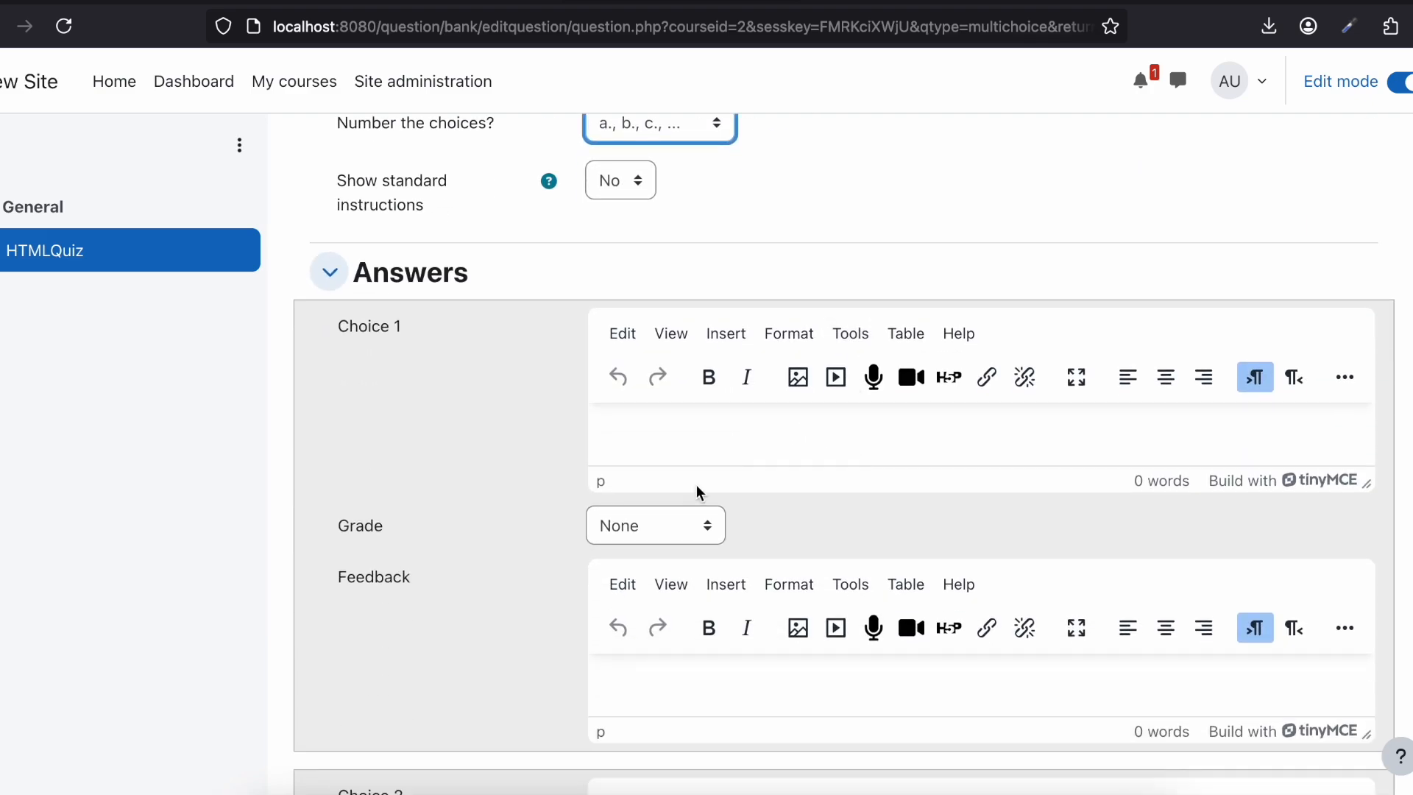
pyautogui.scroll(-1, 696, 485)
pyautogui.click(653, 312)
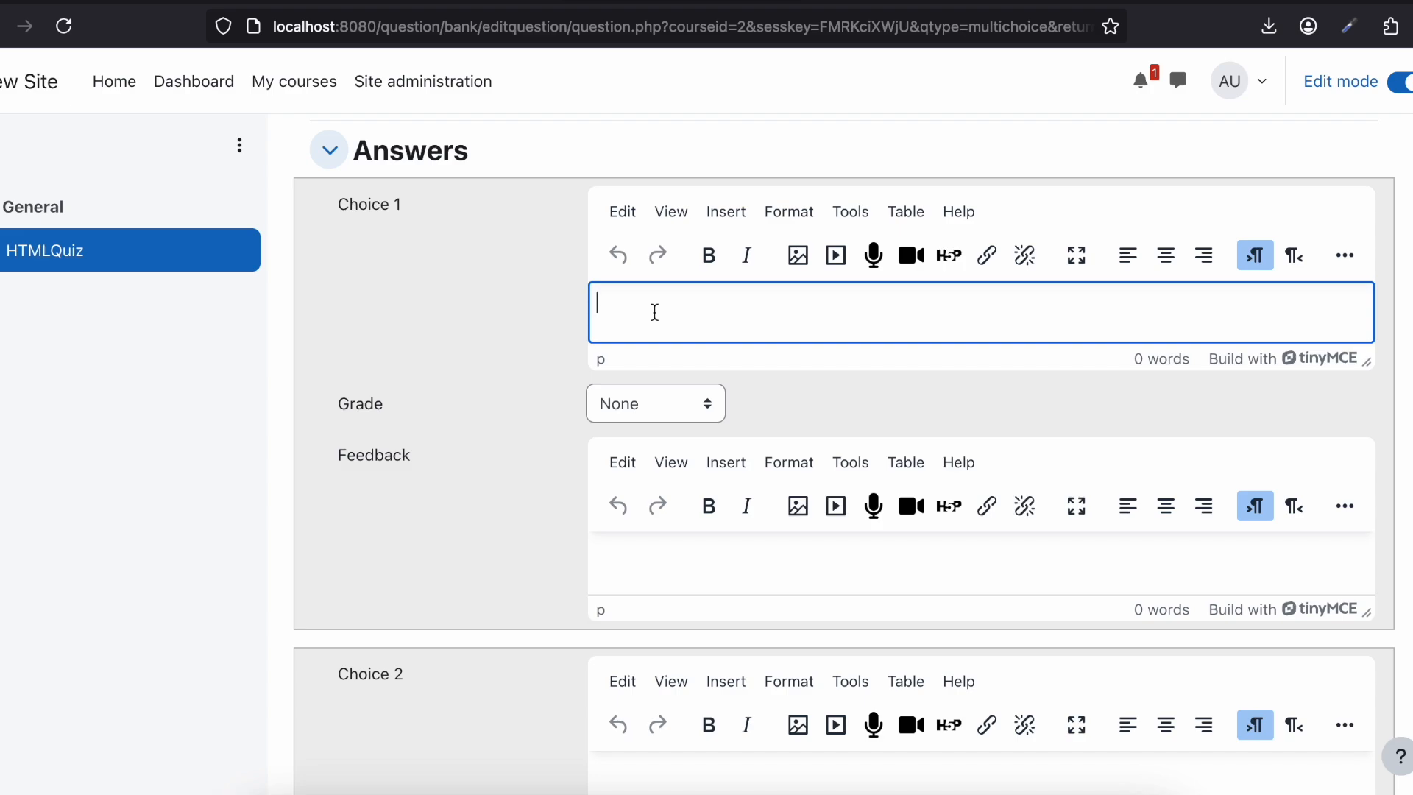
pyautogui.write('Ch')
pyautogui.press('BackSpace')
pyautogui.hotkey('ctrl', 'a')
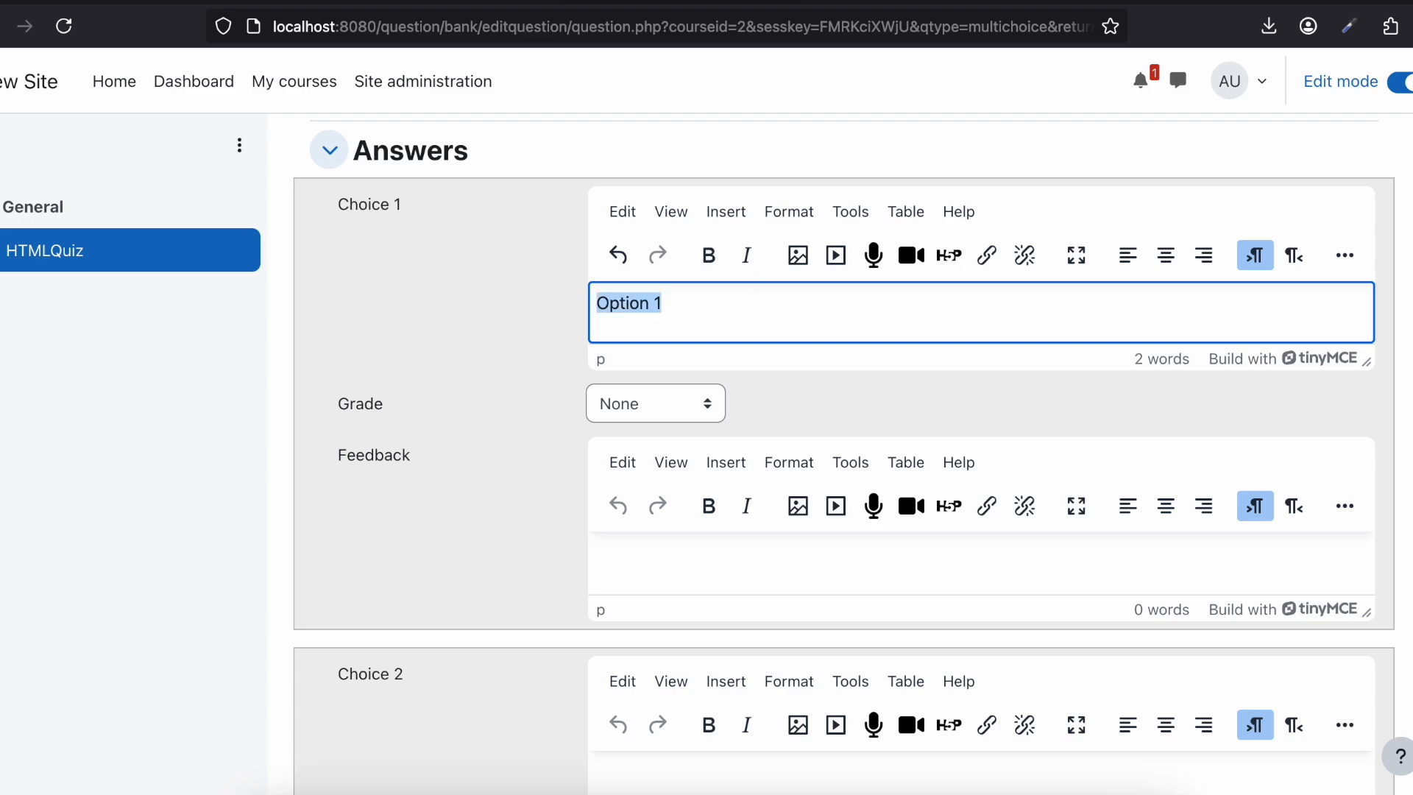
# Step: Set the grade of Choice 1 to 100%
pyautogui.click(644, 410)
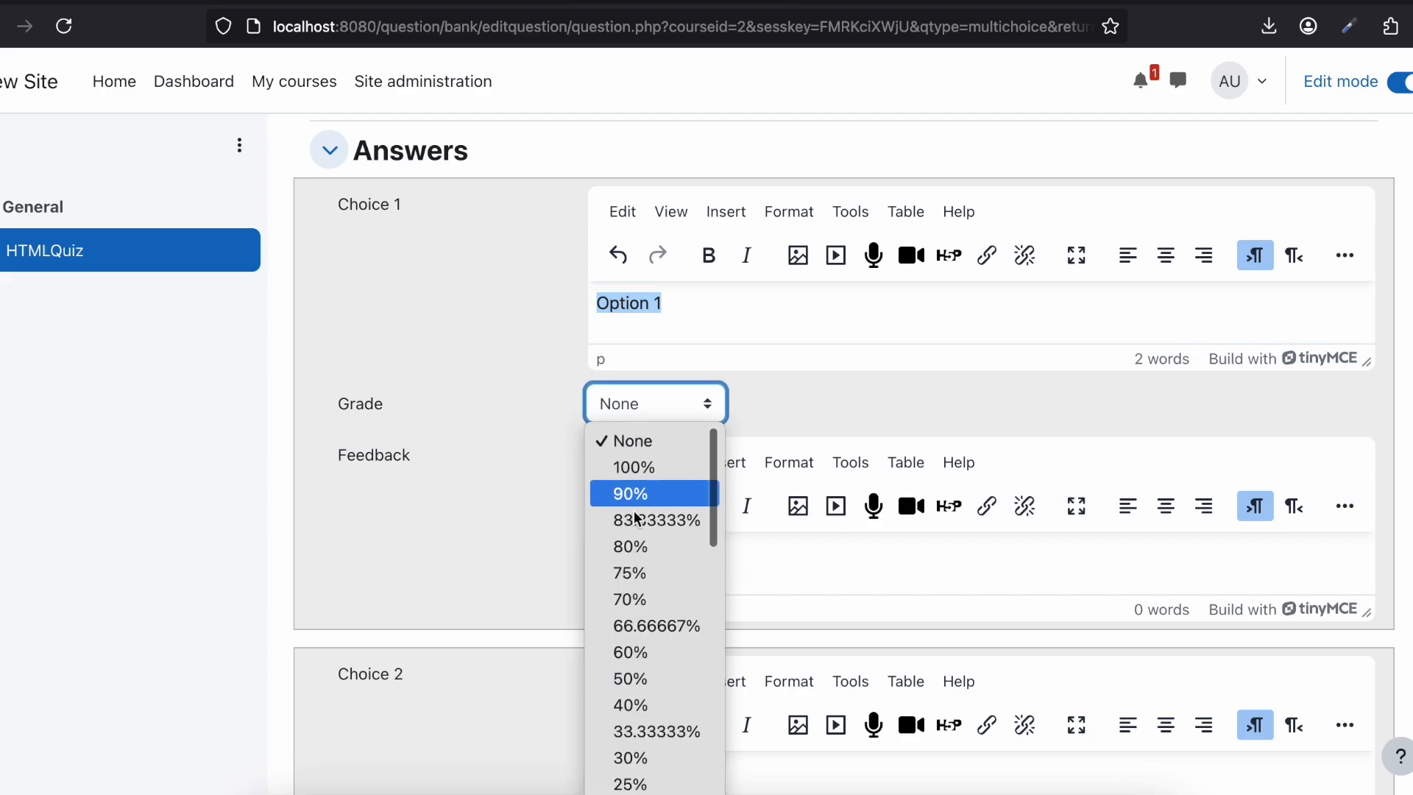
pyautogui.click(616, 467)
pyautogui.click(609, 410)
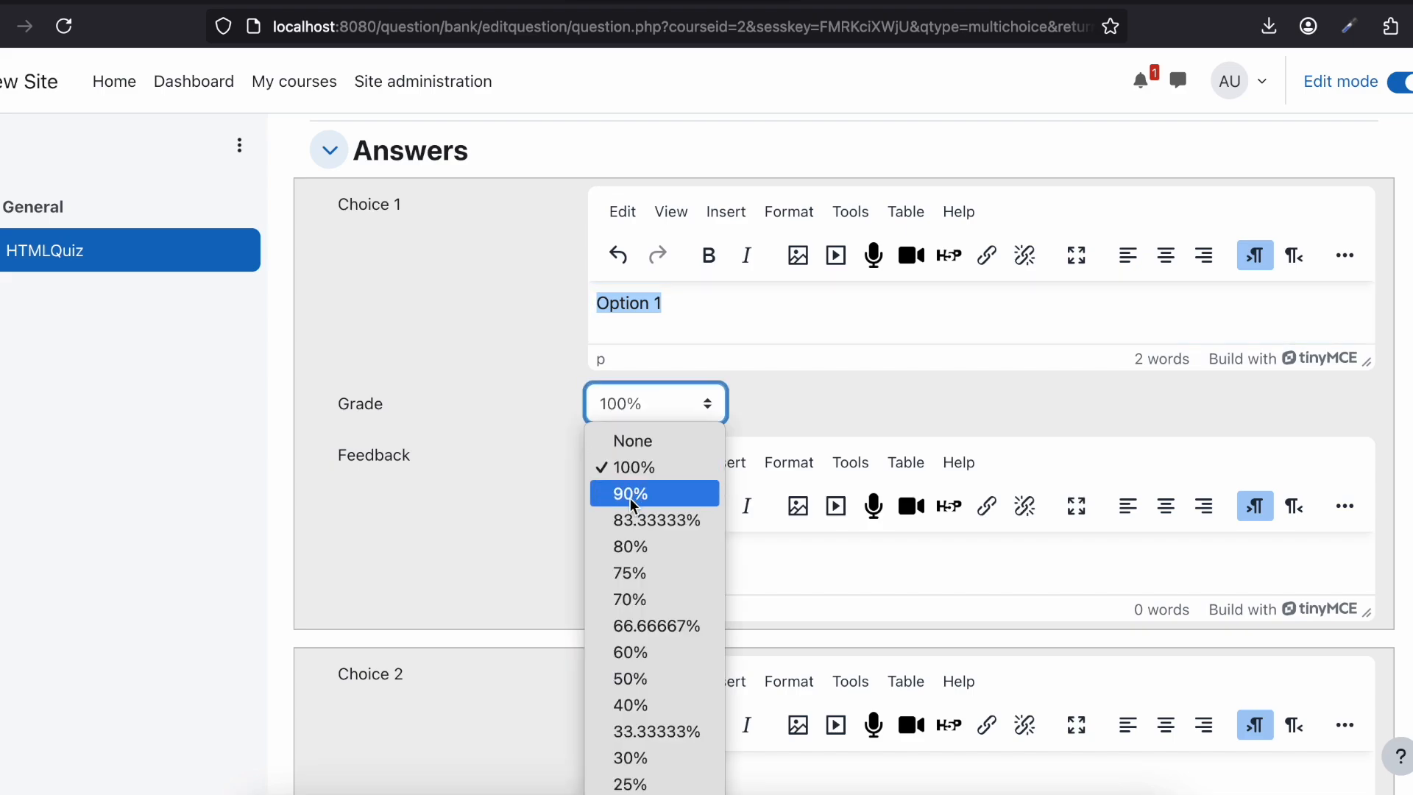
pyautogui.click(622, 466)
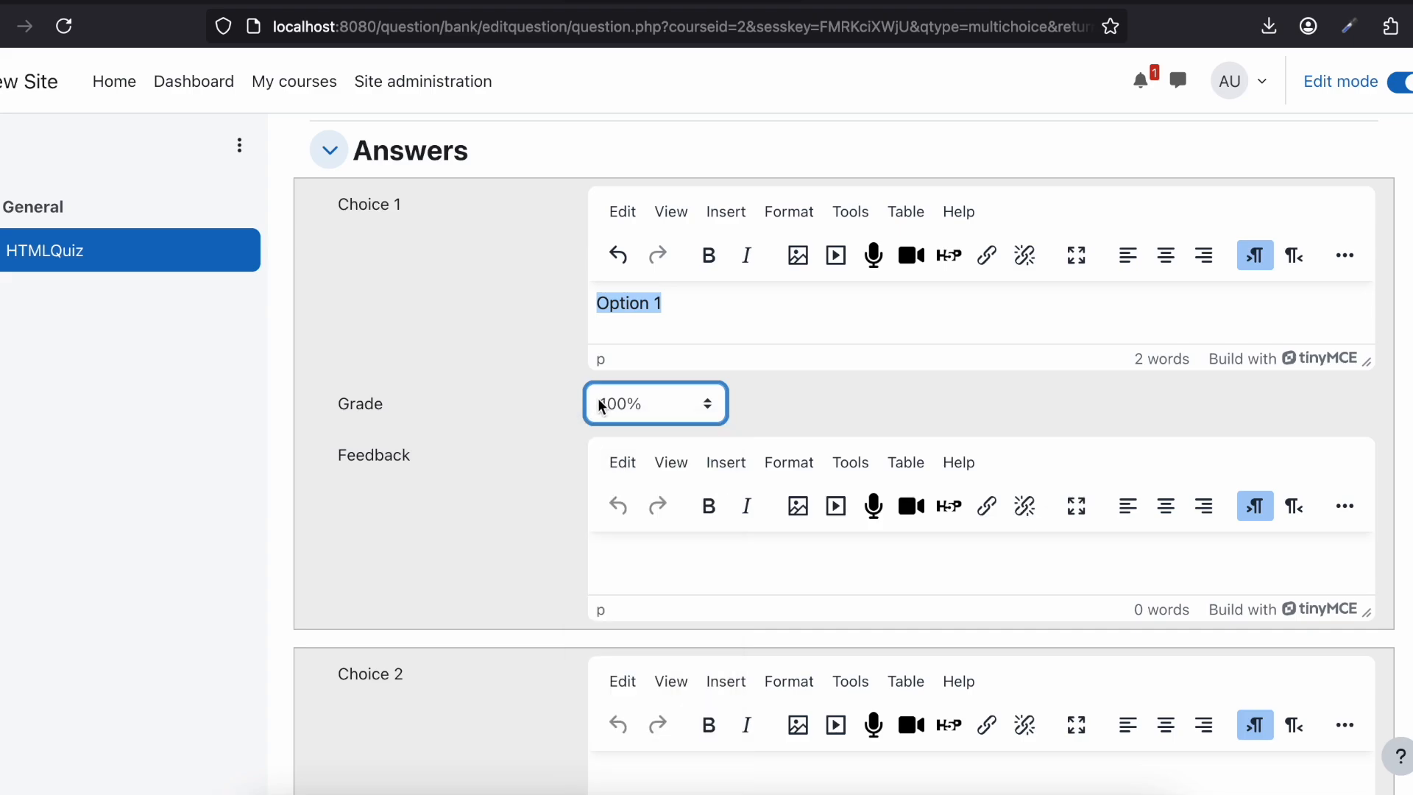
# Step: Enter "Option 2" as the answer text of Choice 2
pyautogui.scroll(-5, 602, 405)
pyautogui.click(650, 465)
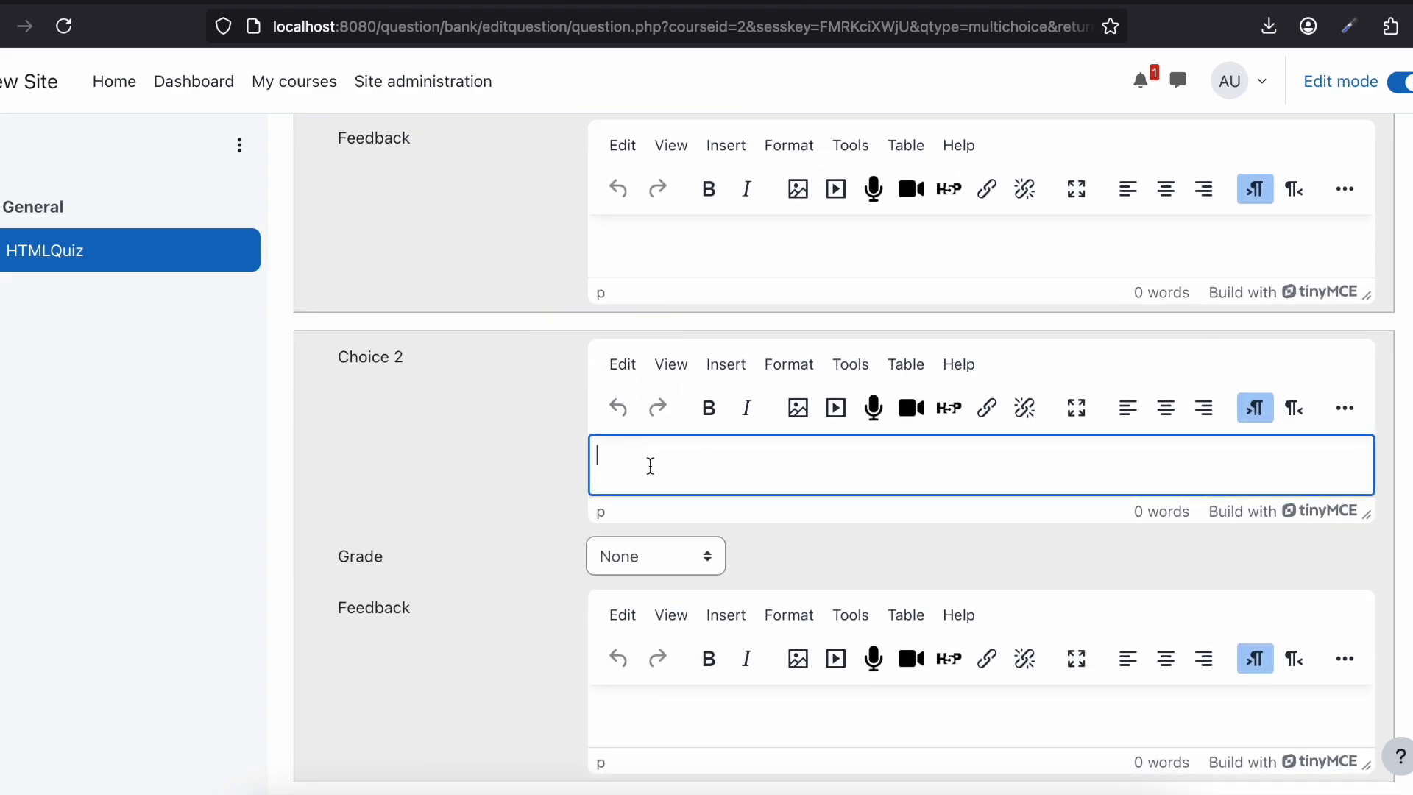
pyautogui.scroll(3, 651, 466)
pyautogui.scroll(-2, 615, 274)
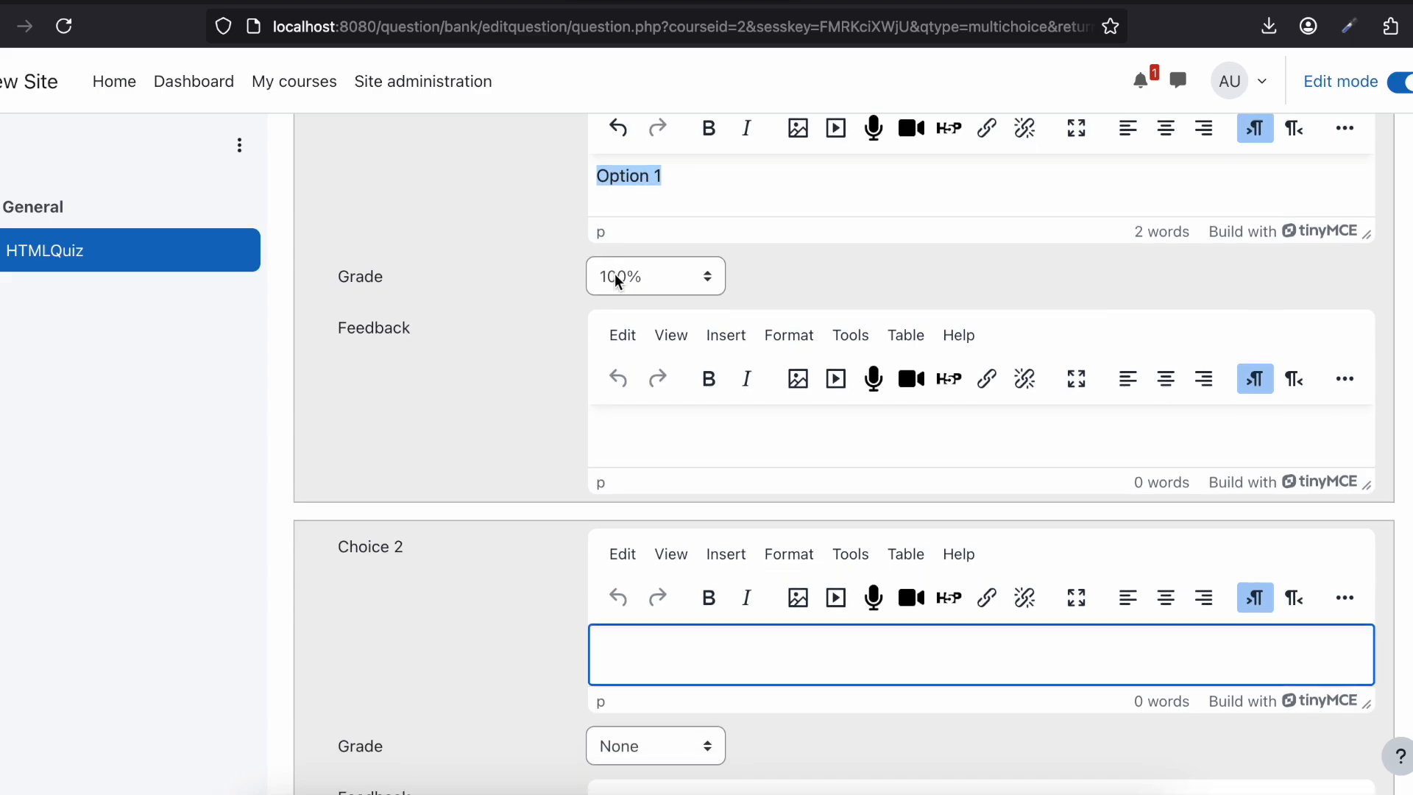
pyautogui.write('Option 1')
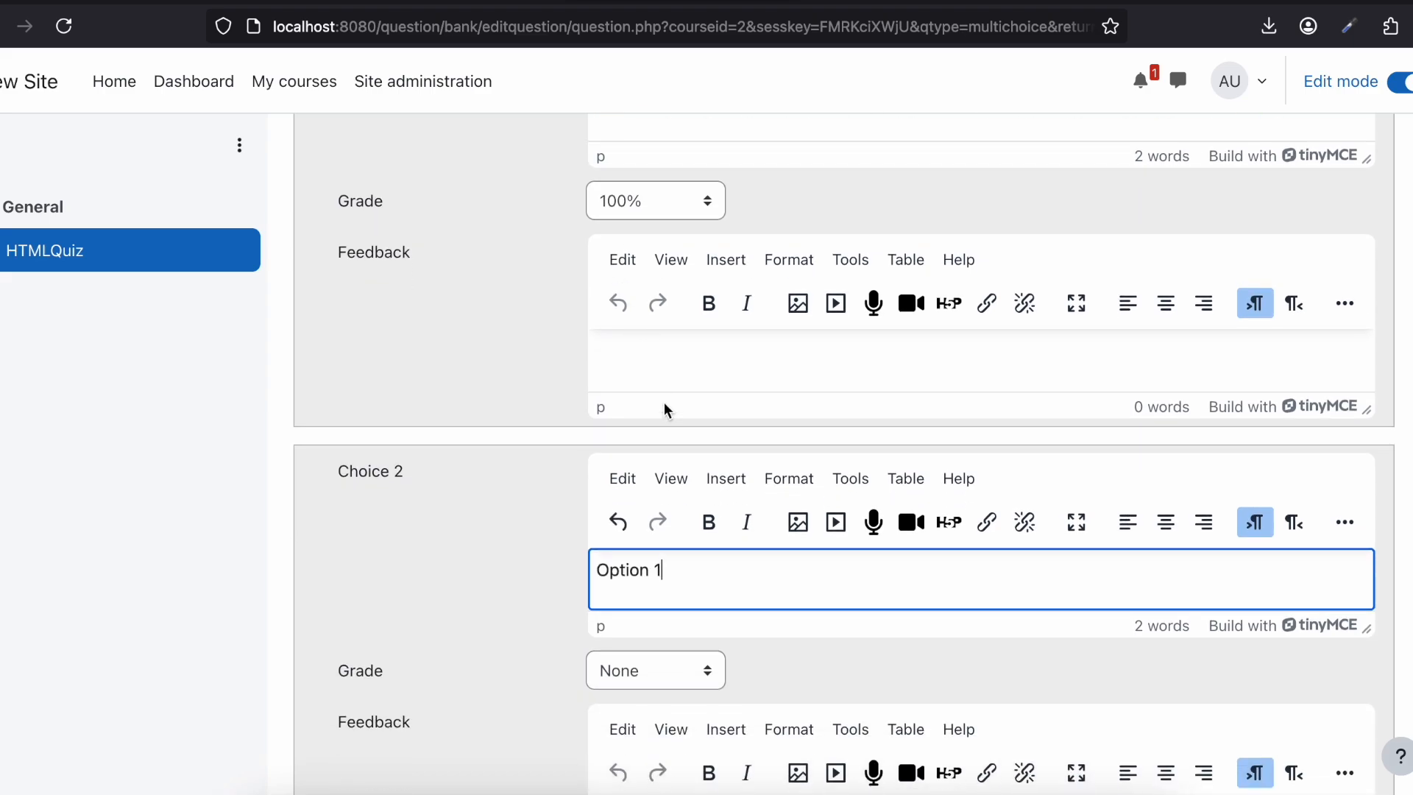
pyautogui.press('BackSpace')
pyautogui.write('2')
pyautogui.scroll(-3, 670, 457)
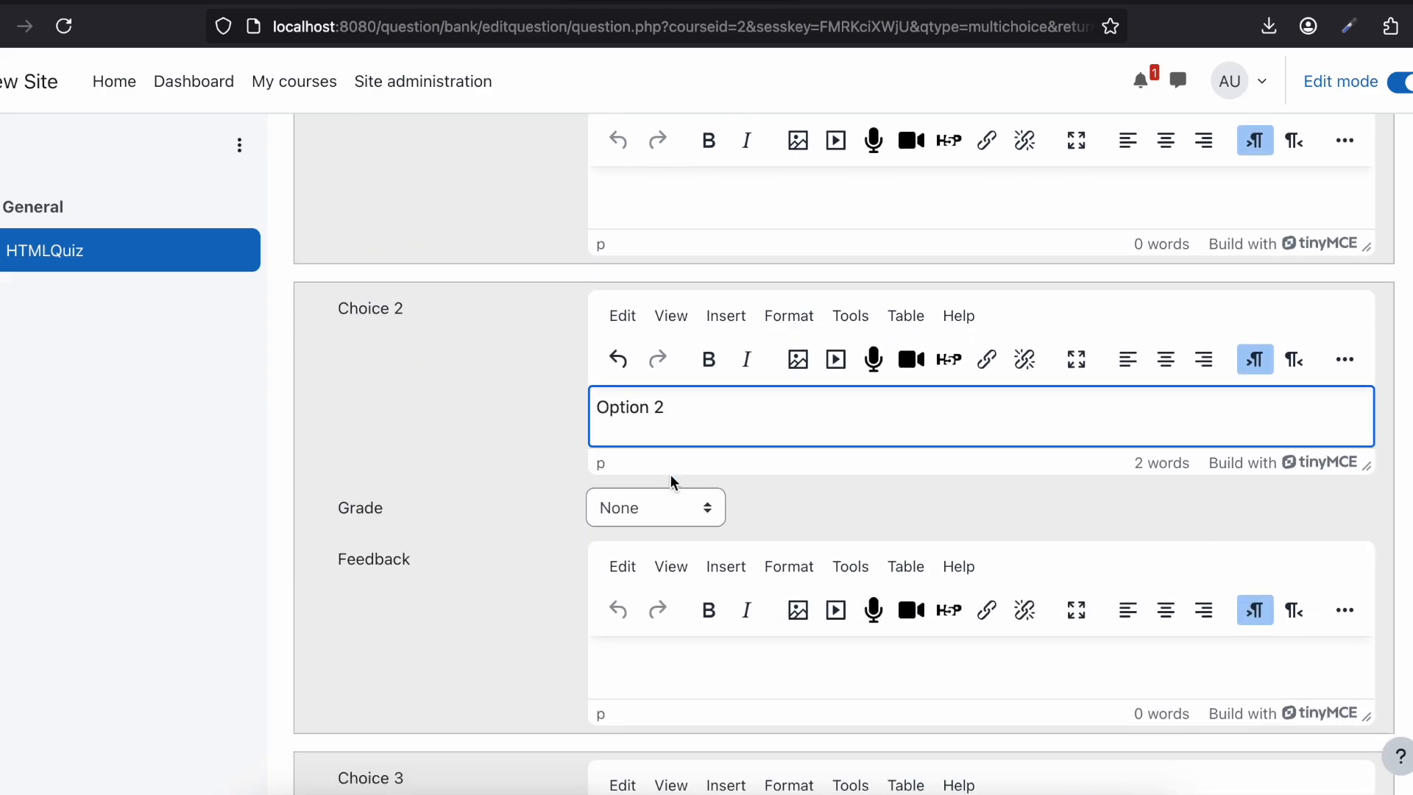
# Step: Set the grades of Choice 1 and Choice 2 to 50% each
pyautogui.click(660, 503)
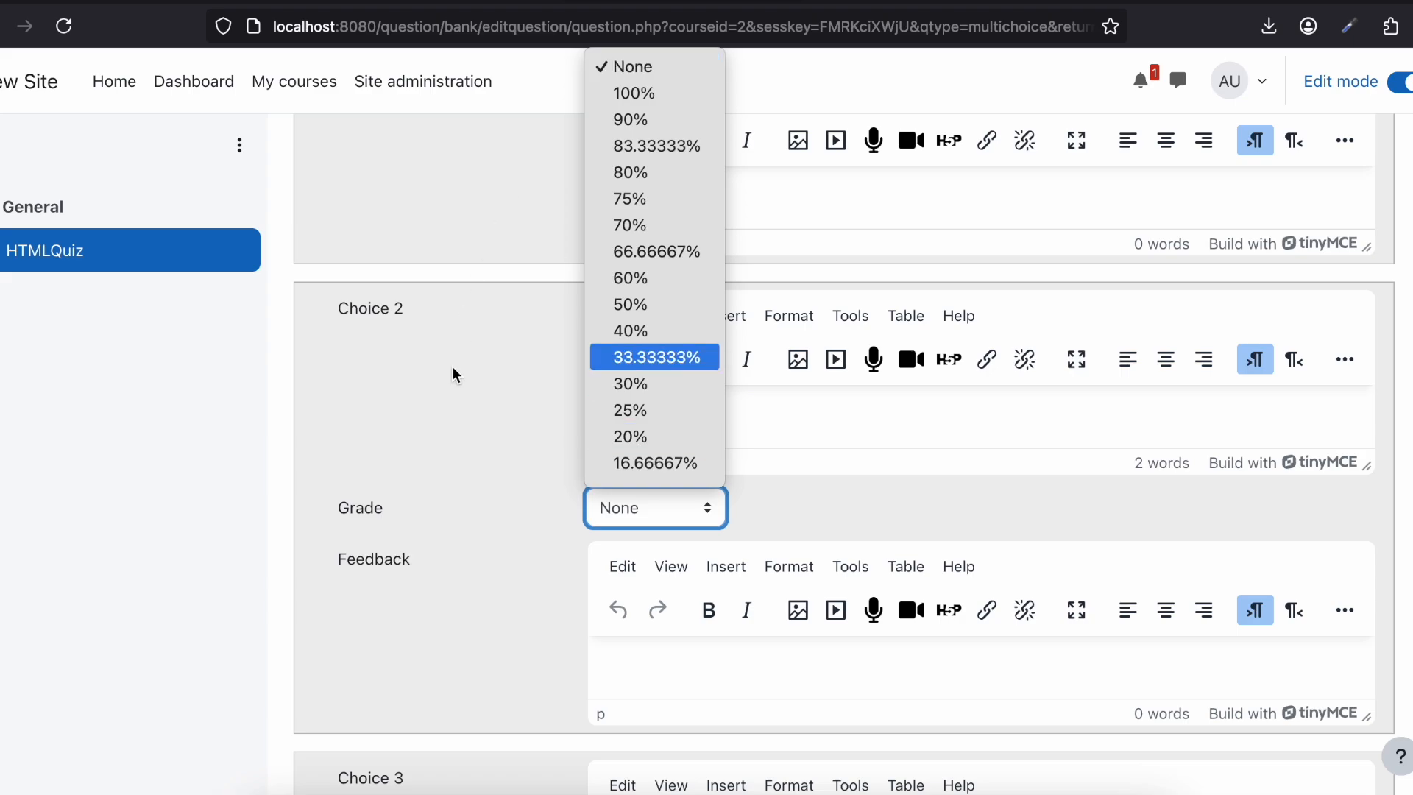
pyautogui.click(304, 376)
pyautogui.scroll(3, 578, 301)
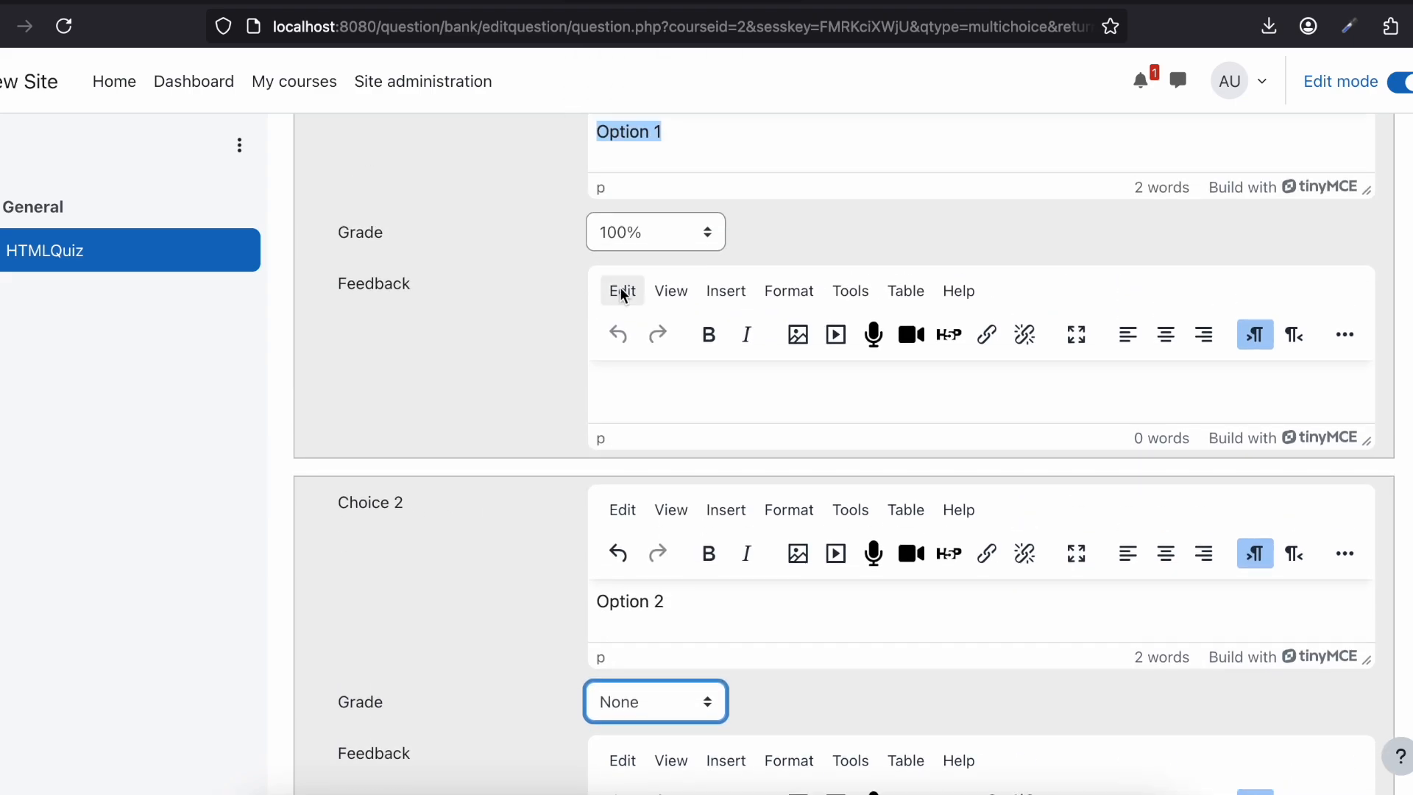
pyautogui.click(630, 241)
pyautogui.click(652, 506)
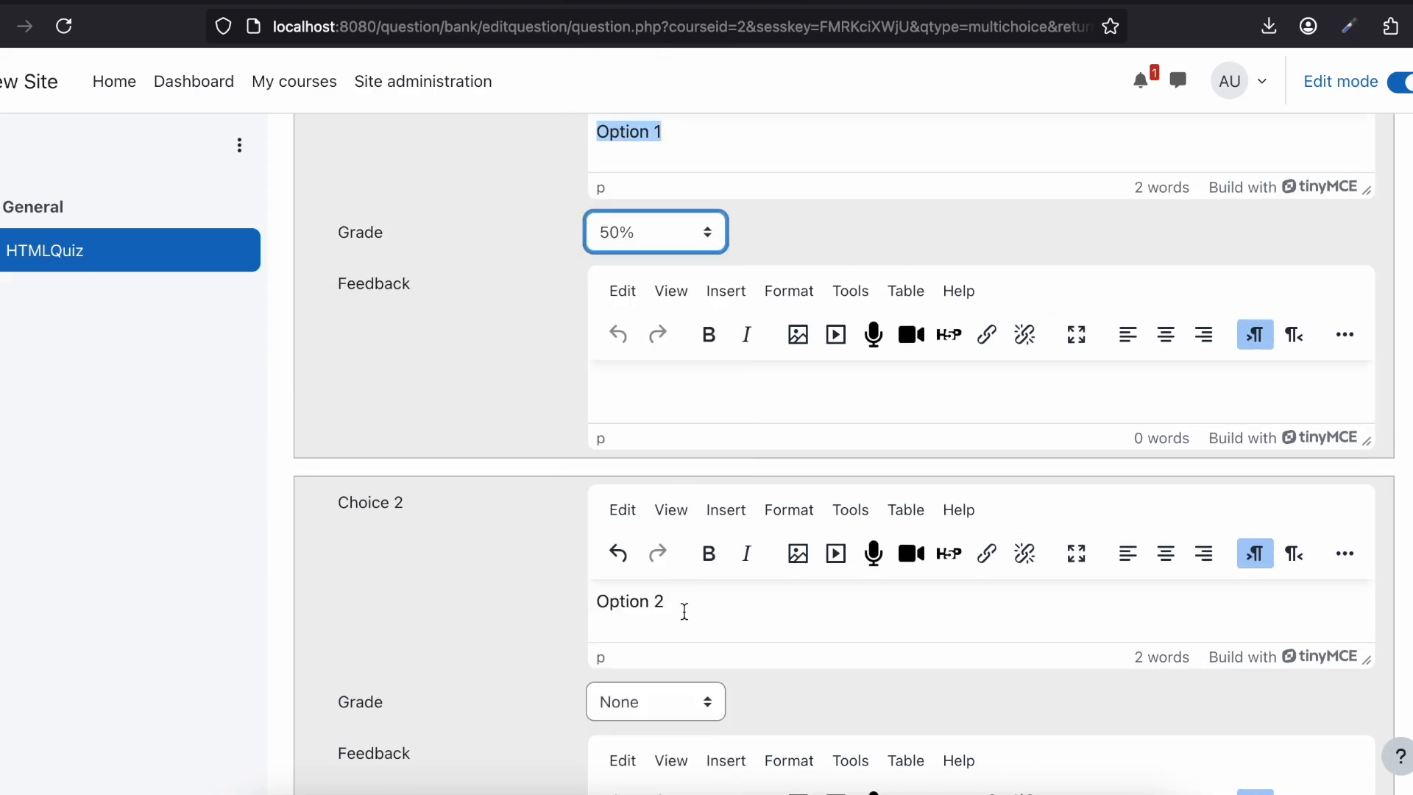
pyautogui.scroll(-1, 680, 611)
pyautogui.click(643, 637)
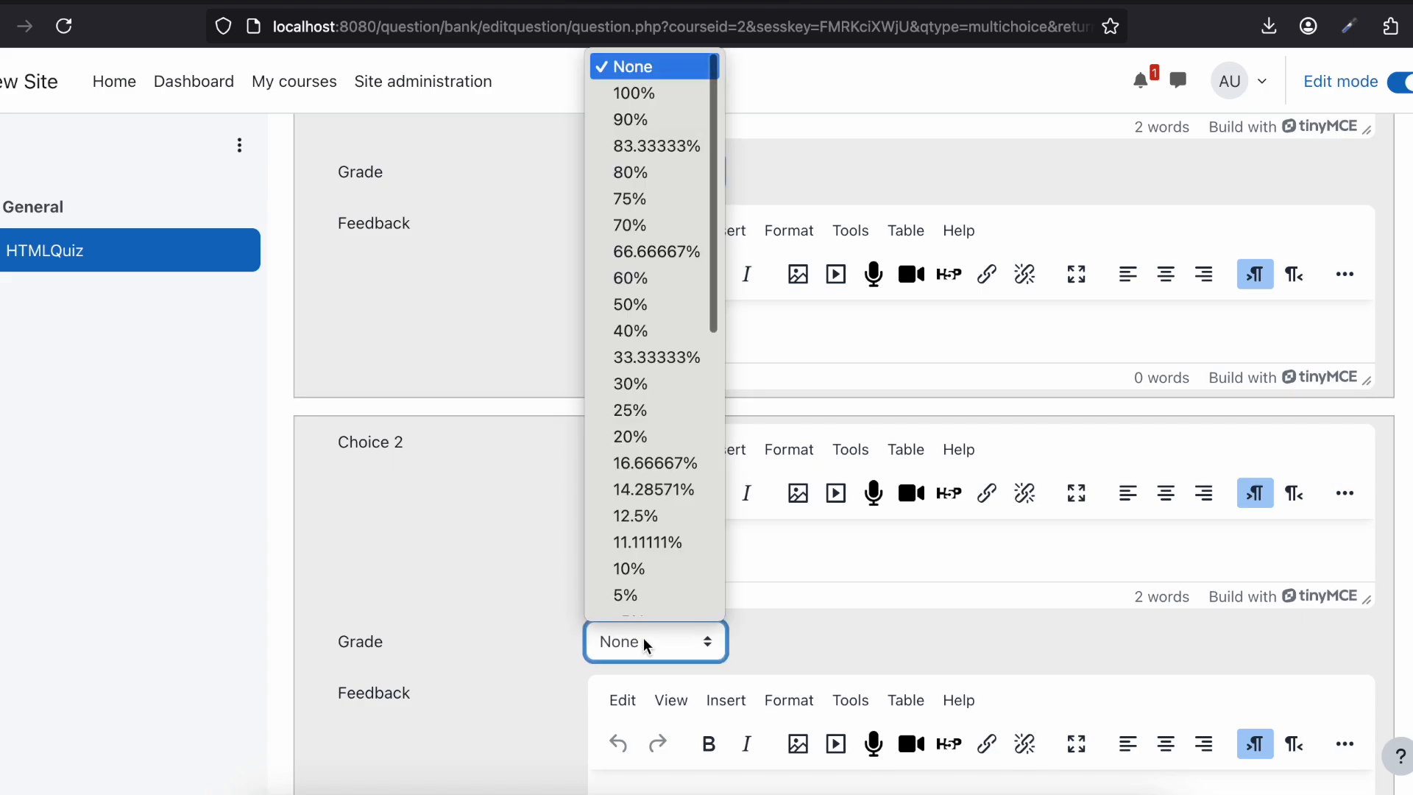
pyautogui.click(619, 302)
# Step: Enter "Option 3" as the answer text of Choice 3
pyautogui.scroll(-8, 620, 302)
pyautogui.click(625, 513)
pyautogui.write('Option 1')
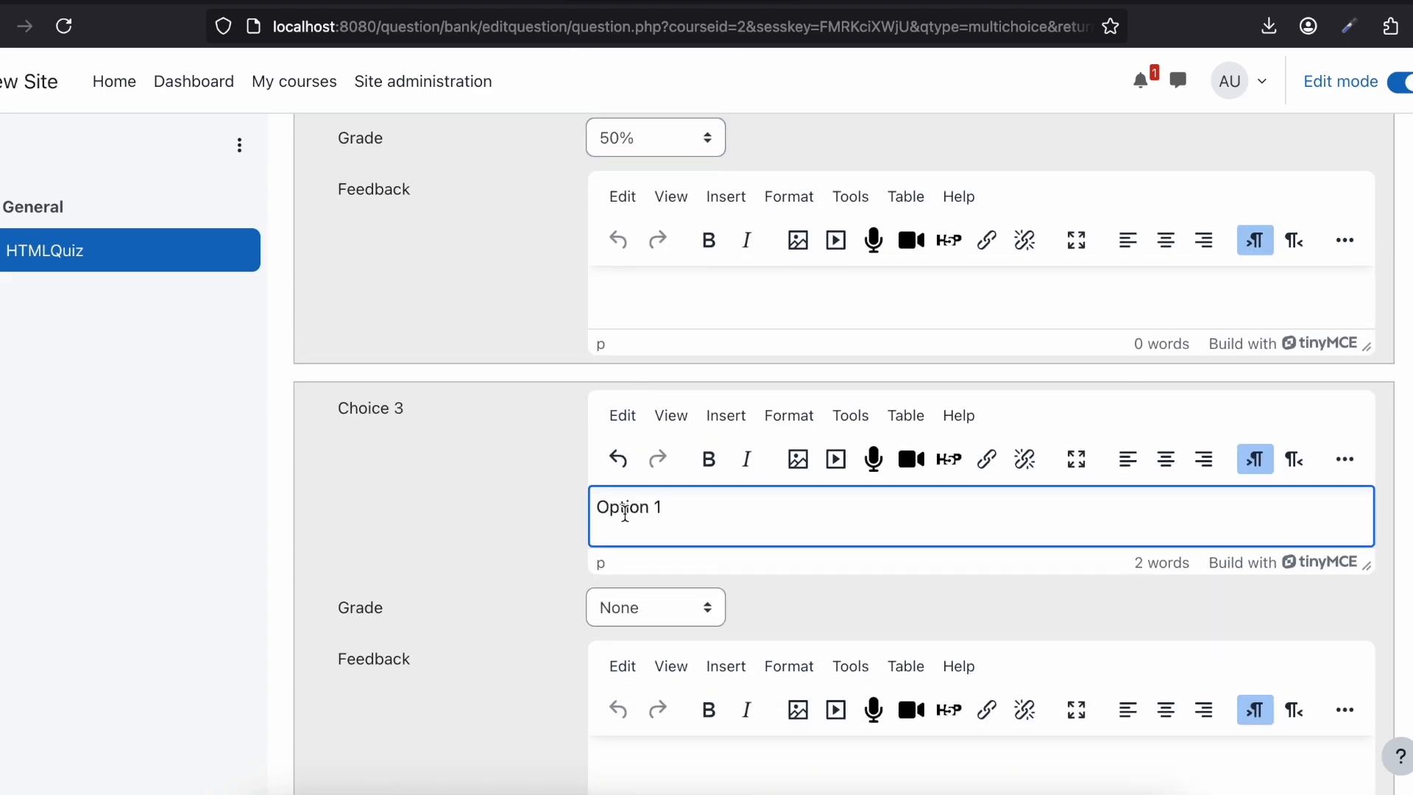
pyautogui.press('BackSpace')
pyautogui.write('3')
pyautogui.scroll(-5, 648, 557)
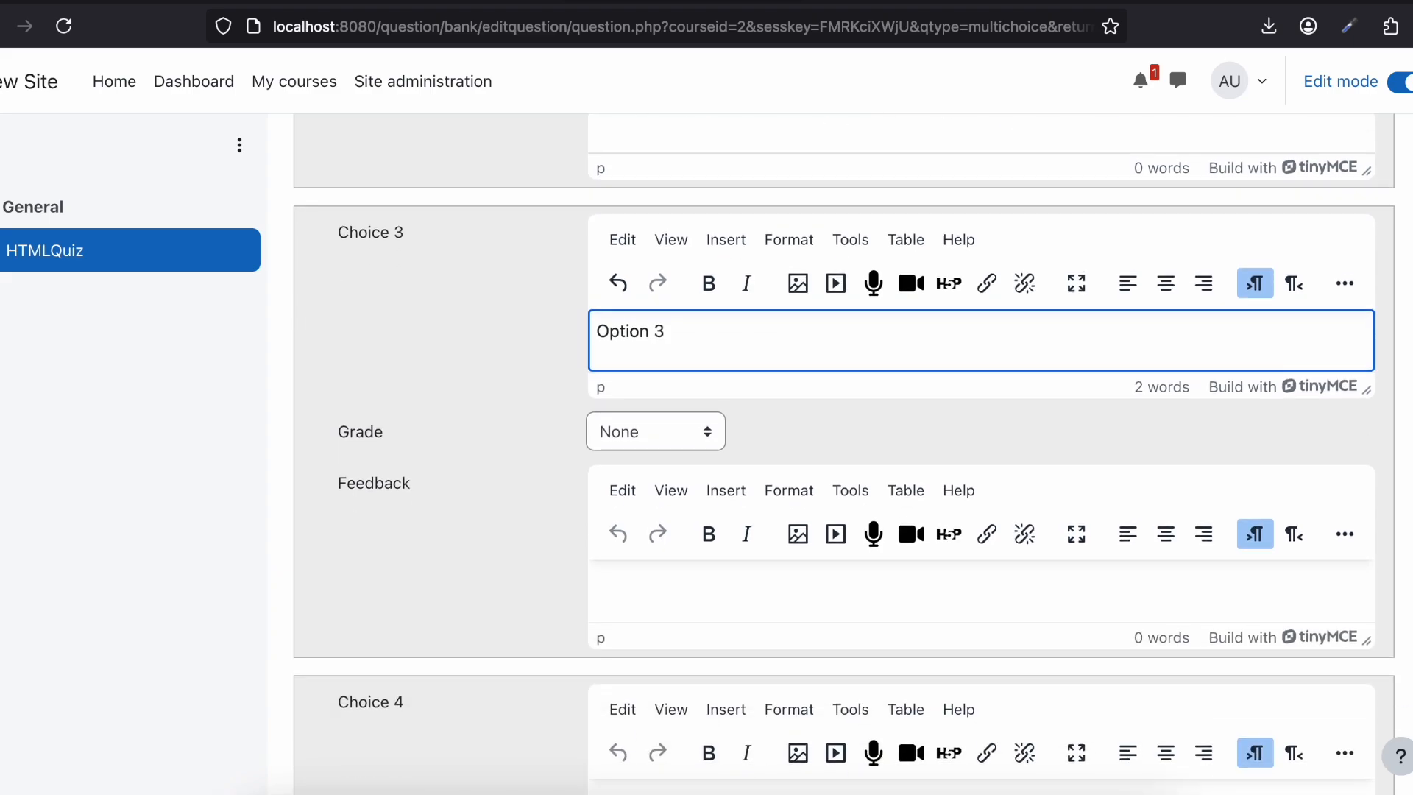
# Step: Enter "Option 4" as the answer text of Choice 4
pyautogui.scroll(-3, 648, 557)
pyautogui.click(631, 495)
pyautogui.write('Option 1')
pyautogui.press('BackSpace')
pyautogui.write('4')
# Step: Reveal the extra formatting tools for Choice 5 and add blanks for 3 more choices to the question
pyautogui.scroll(-8, 629, 496)
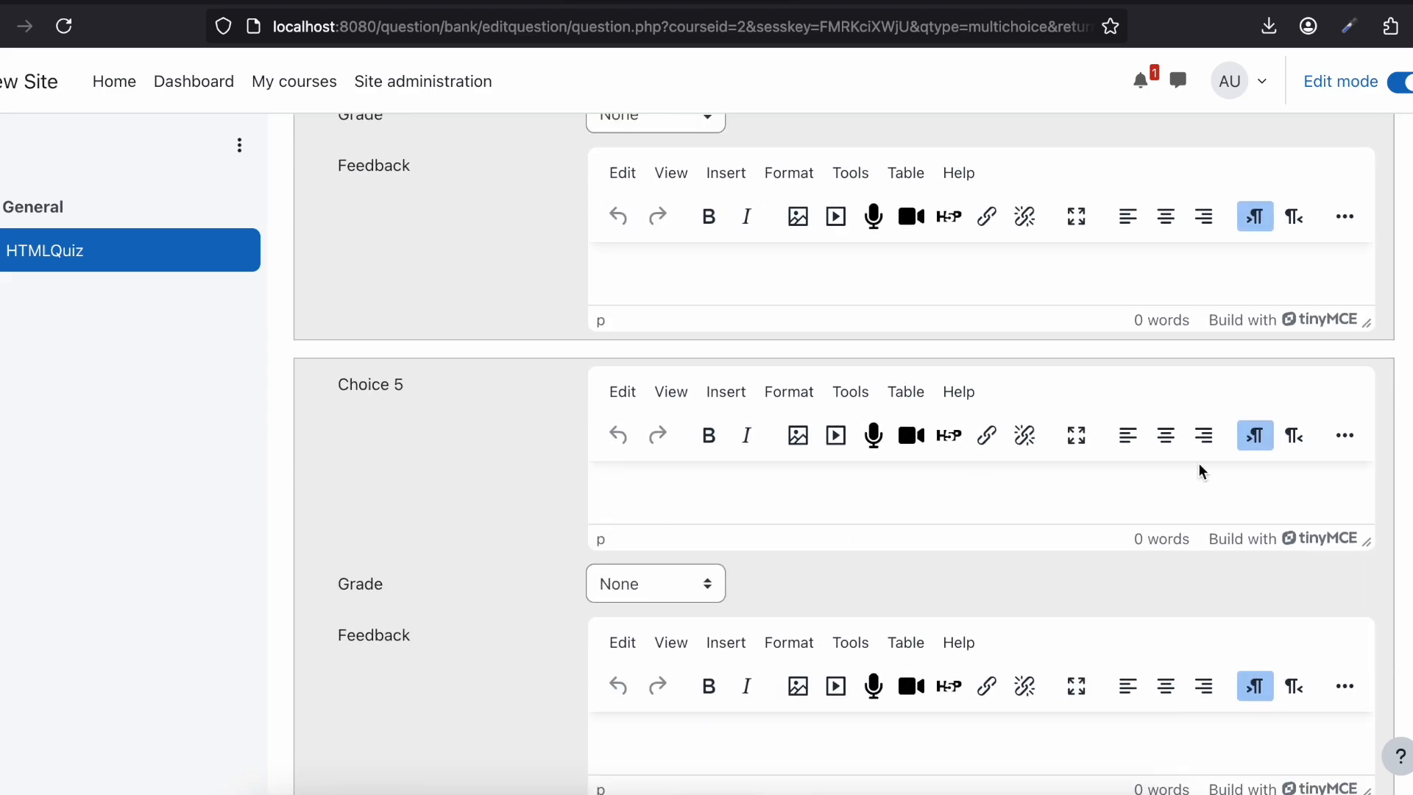
pyautogui.click(1345, 438)
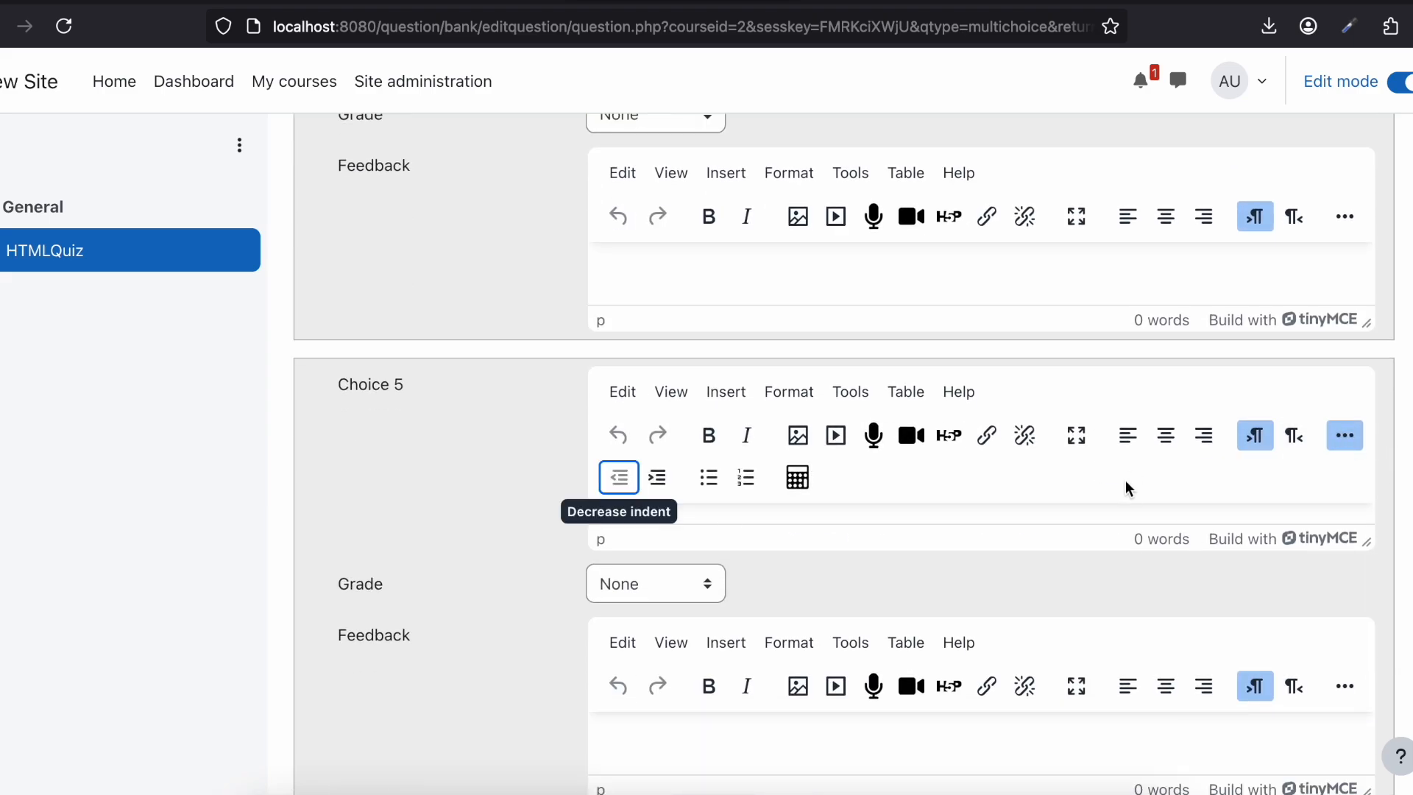
pyautogui.scroll(-3, 924, 599)
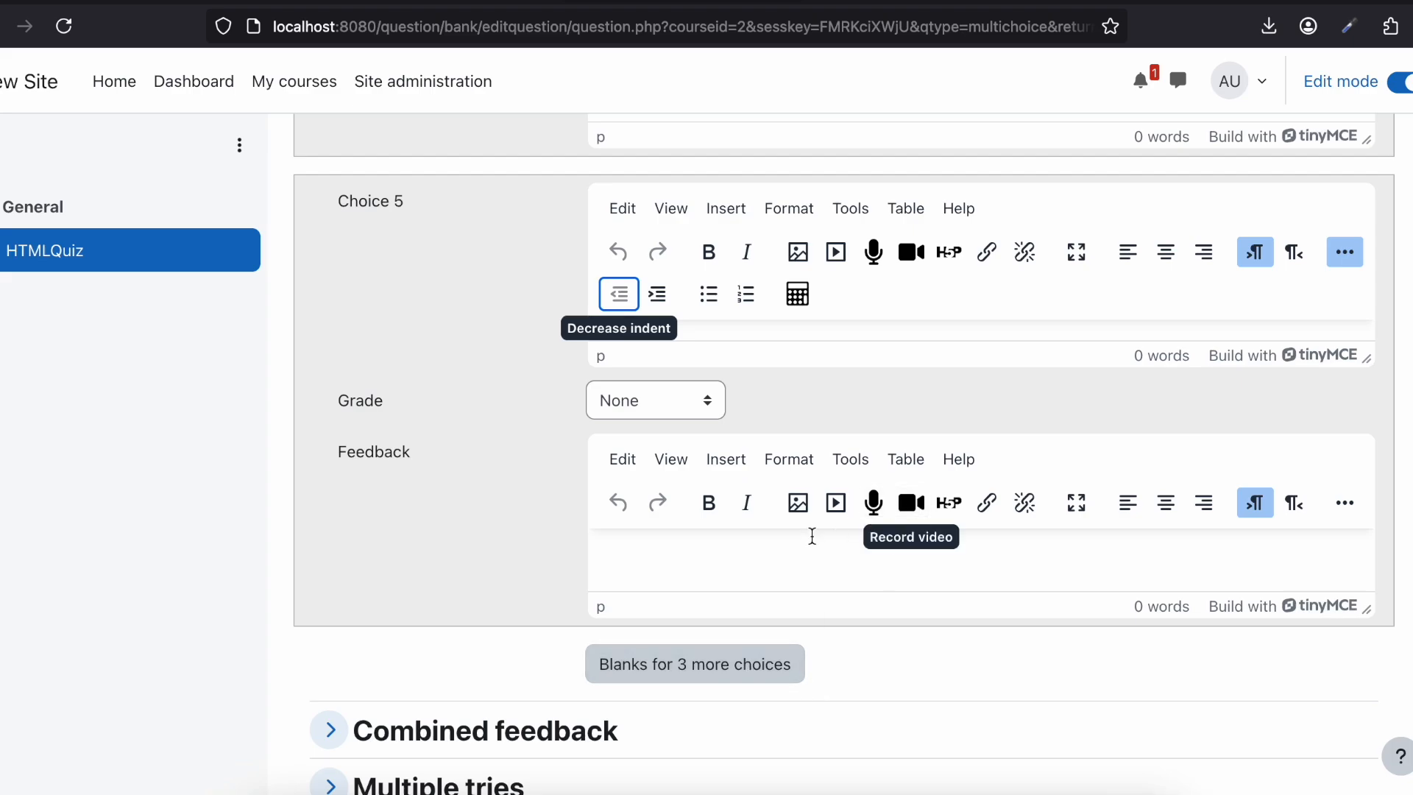
pyautogui.click(705, 668)
# Step: Review the answer section from Choice 1 through the added blank choices to the end of the form
pyautogui.scroll(-15, 573, 418)
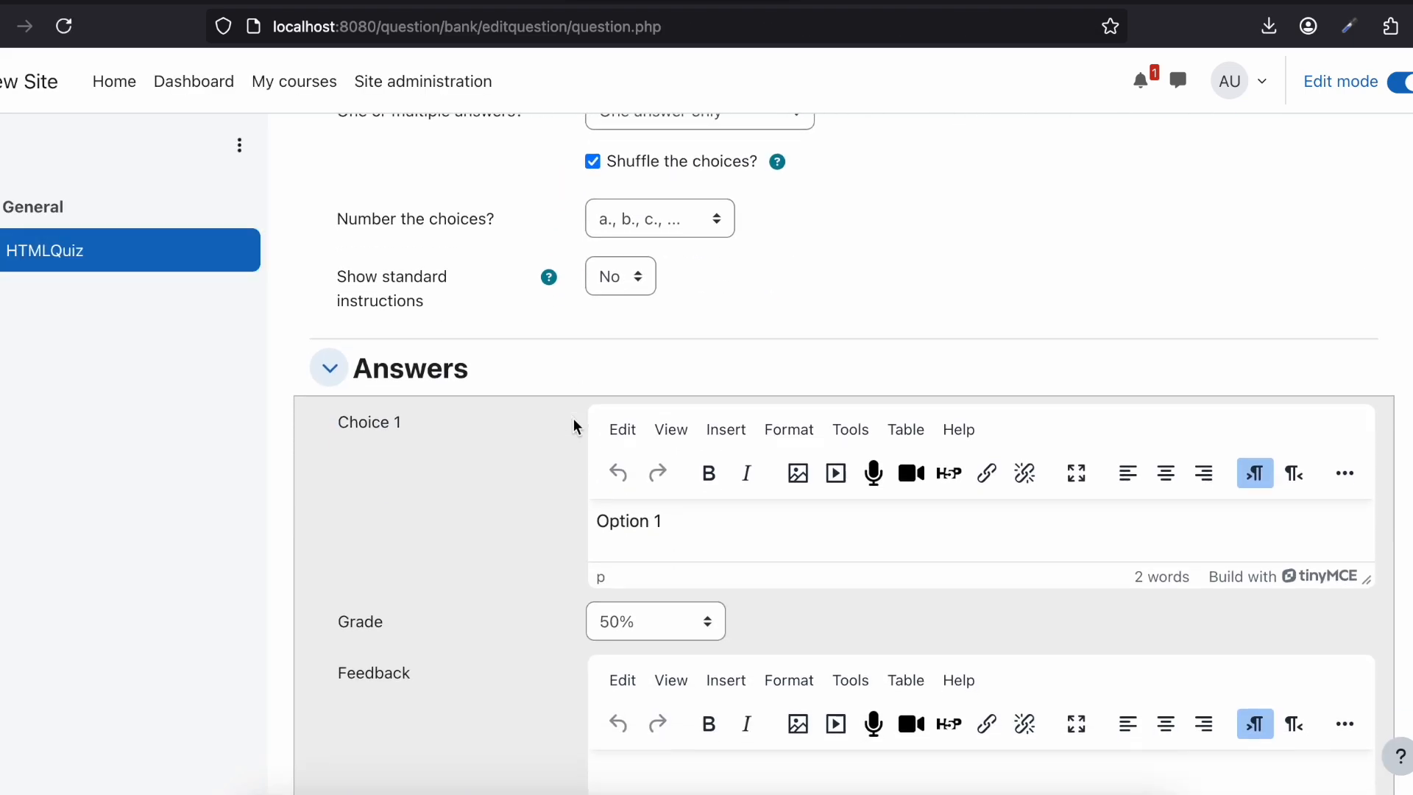
pyautogui.scroll(-10, 573, 418)
pyautogui.scroll(10, 573, 418)
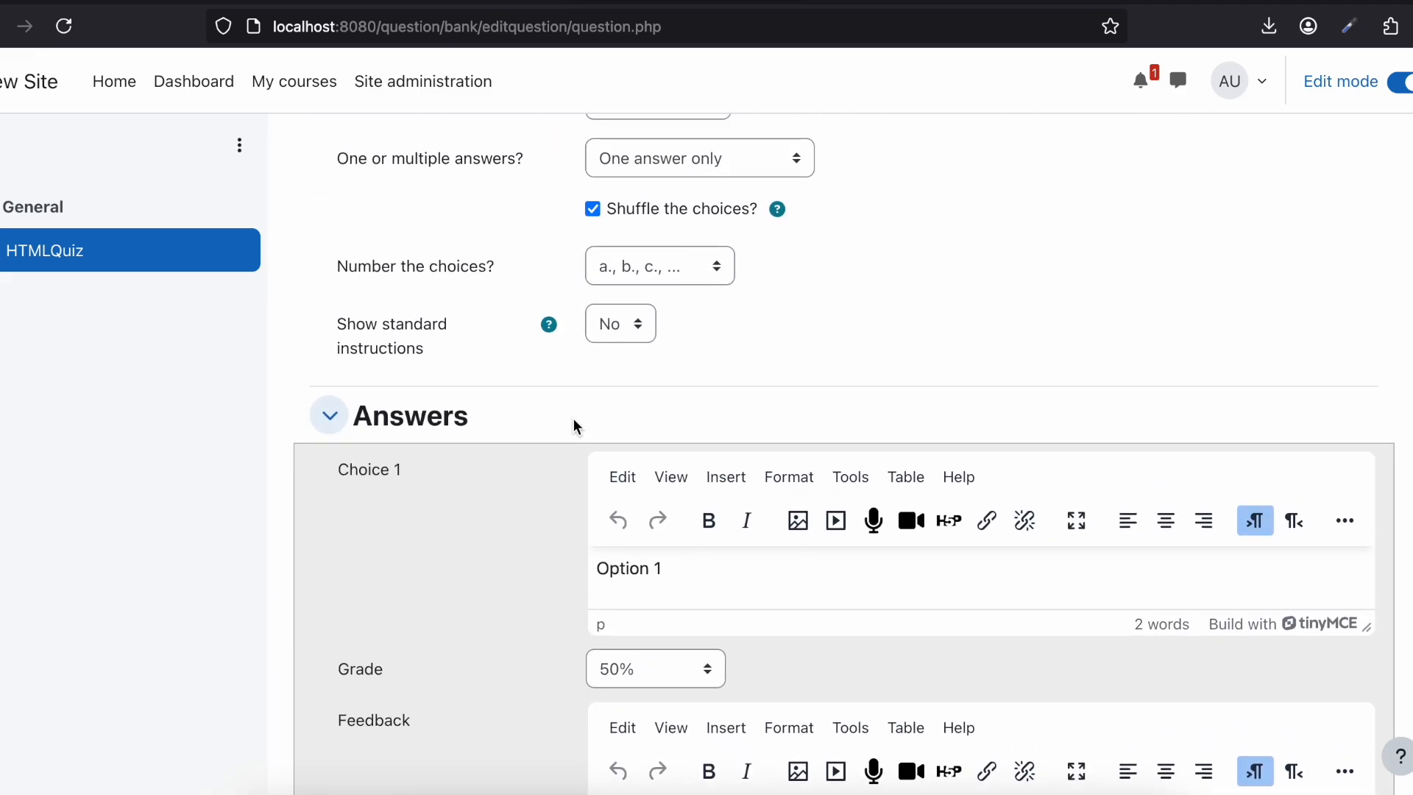
pyautogui.scroll(-20, 572, 418)
pyautogui.scroll(-10, 573, 420)
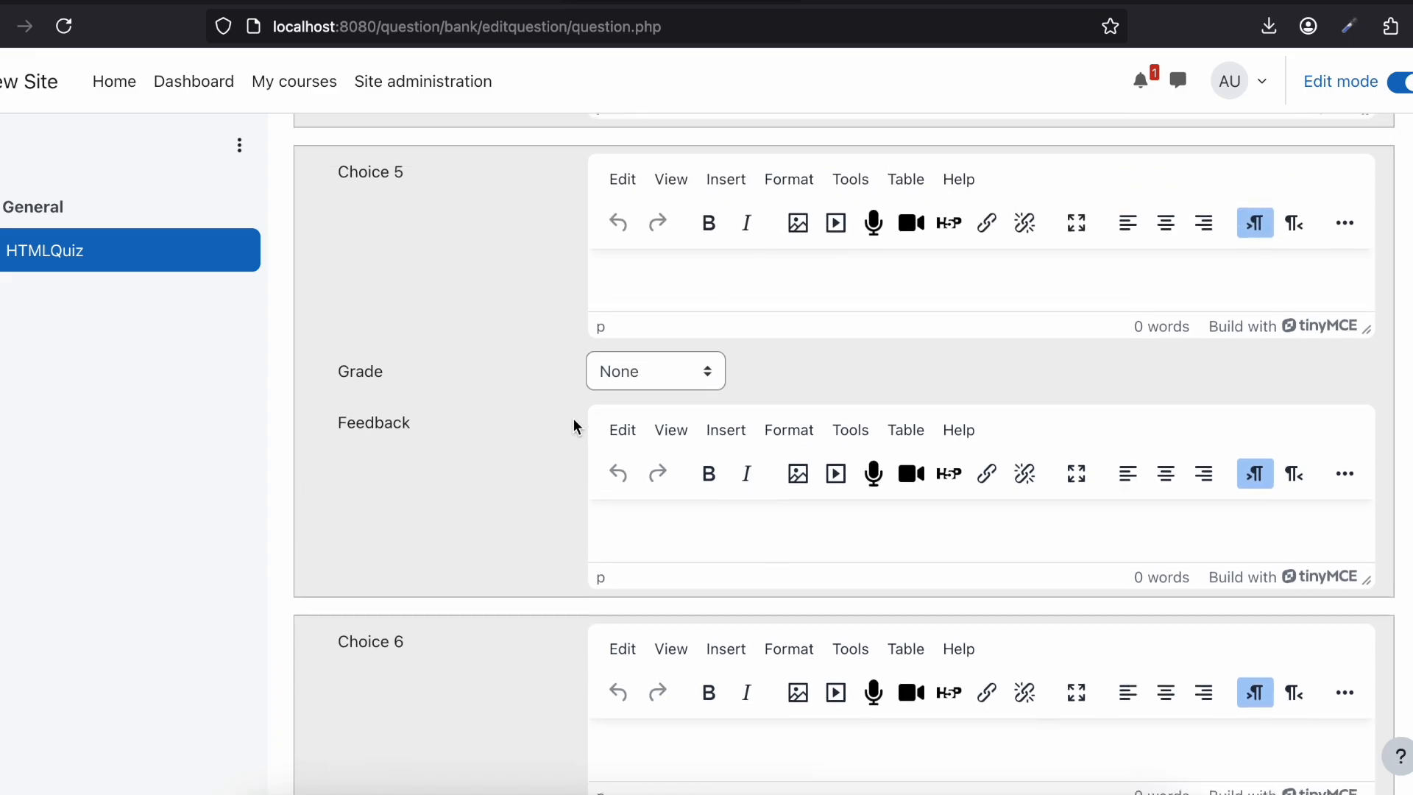
pyautogui.scroll(1, 573, 420)
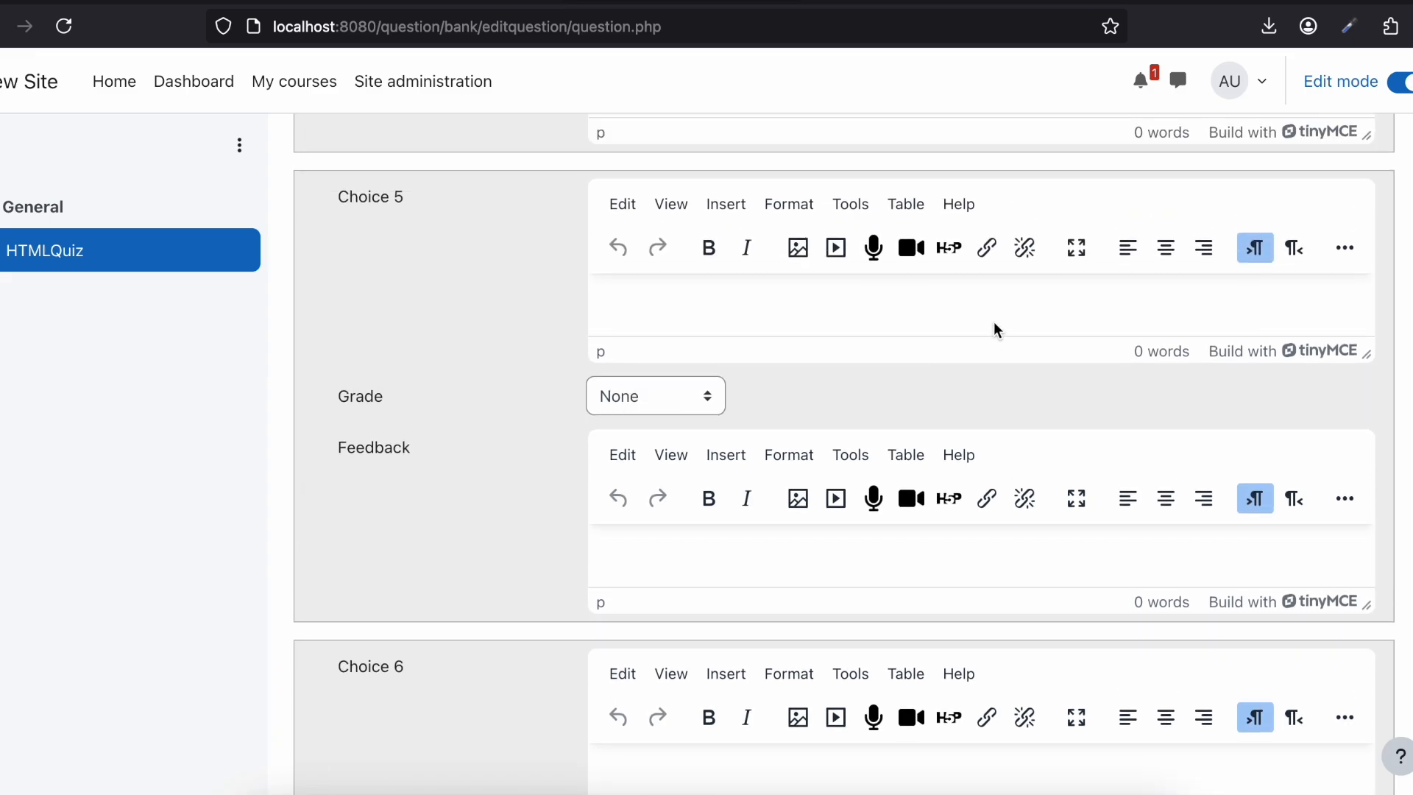
pyautogui.scroll(-15, 1142, 411)
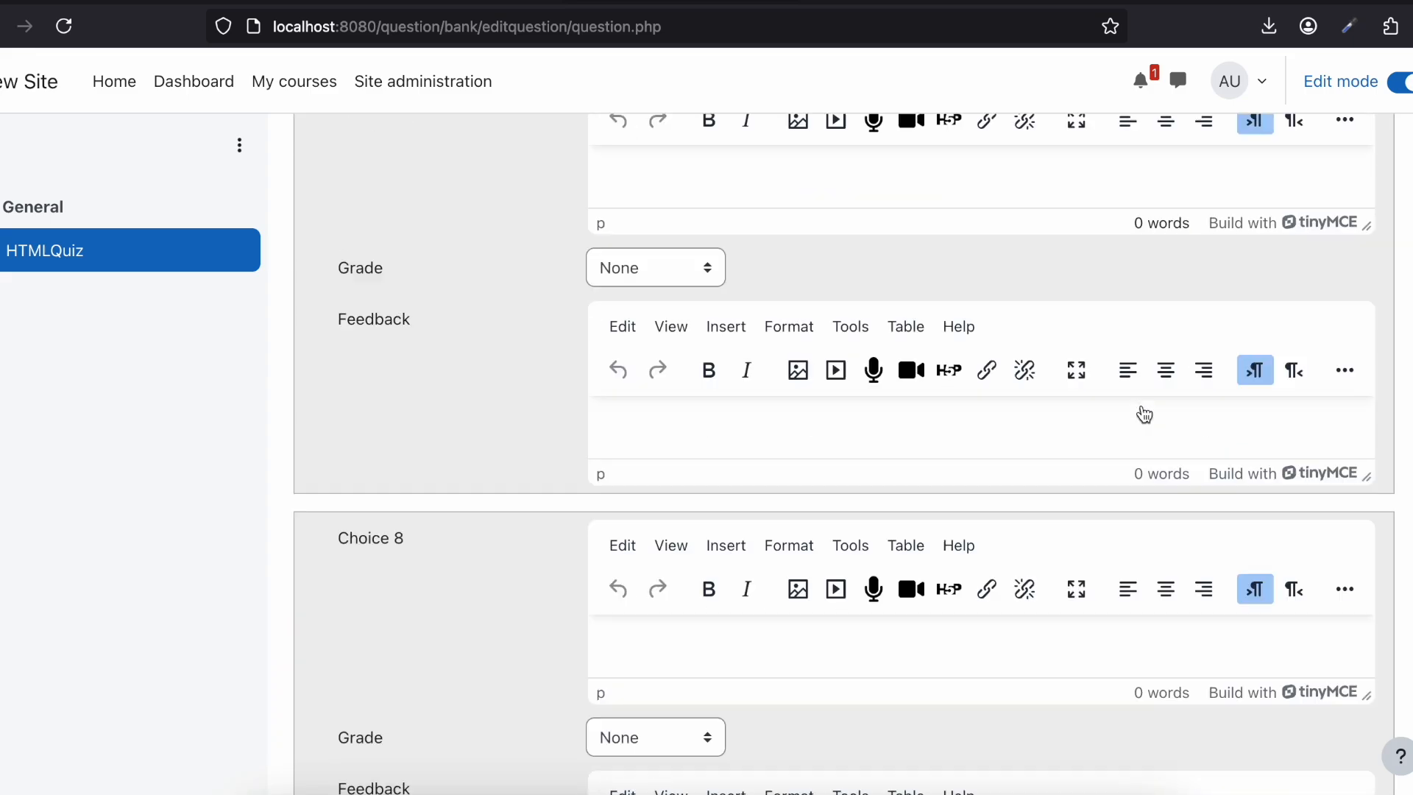
pyautogui.scroll(-10, 1142, 406)
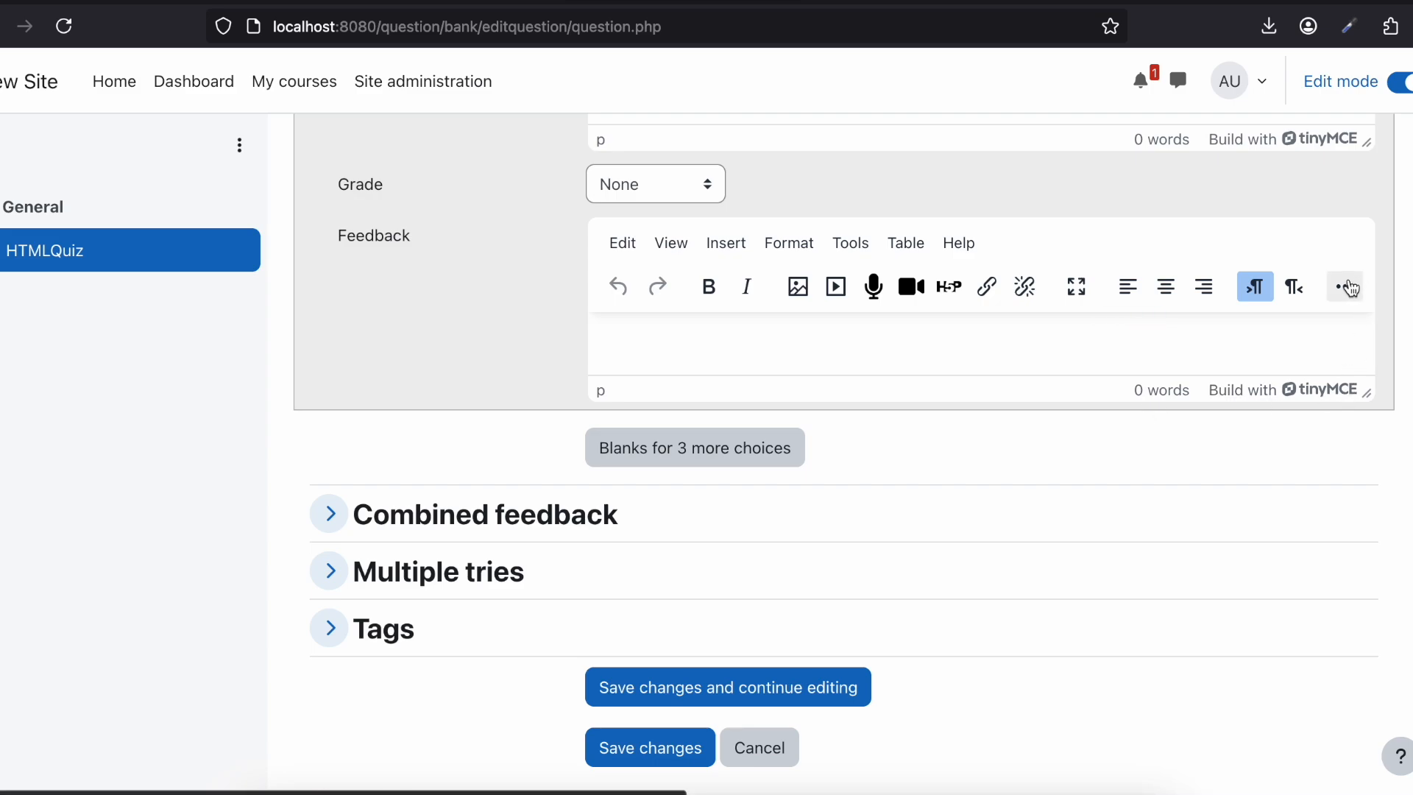
# Step: Show the extra formatting tools for both the answer text and the feedback of Choice 8
pyautogui.scroll(5, 1346, 287)
pyautogui.scroll(5, 893, 410)
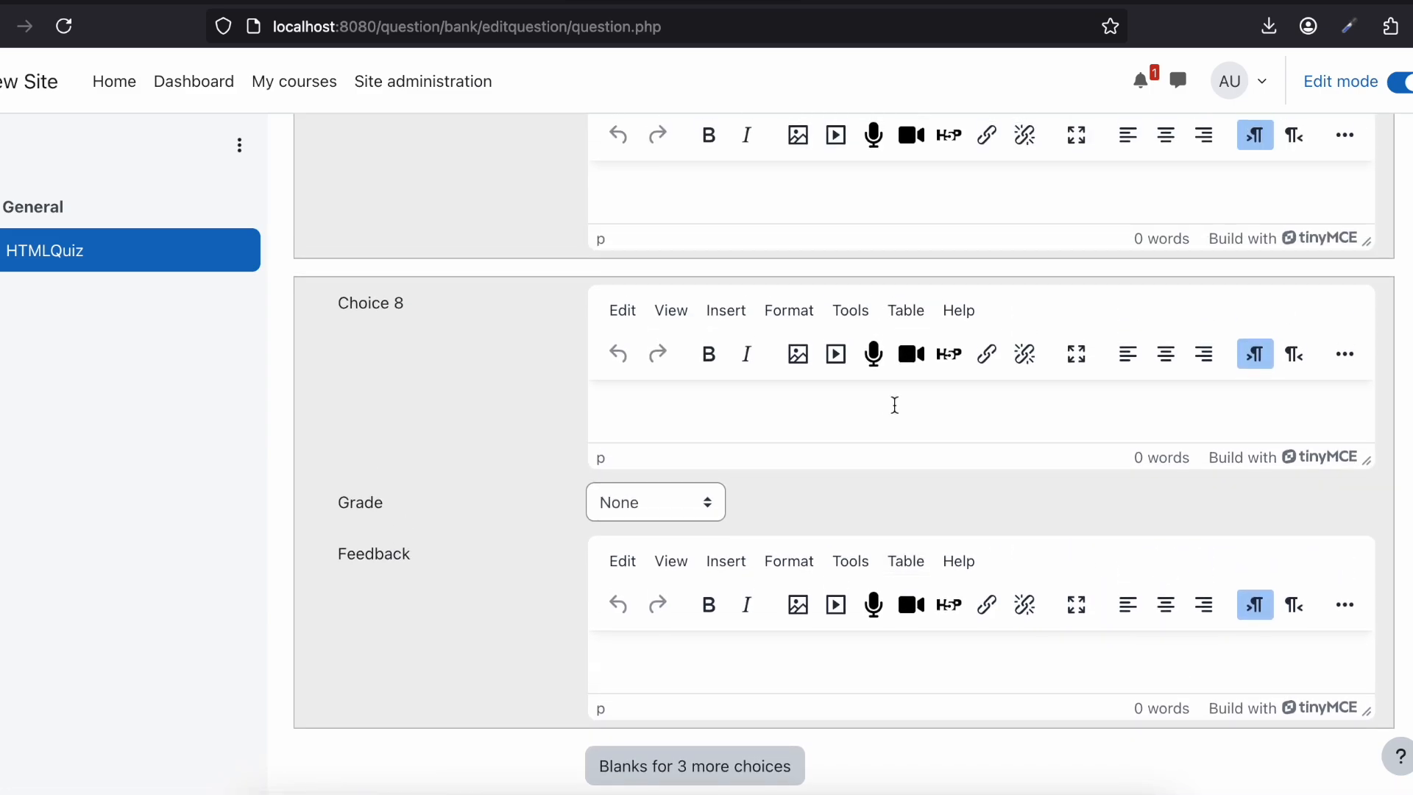
pyautogui.click(1343, 356)
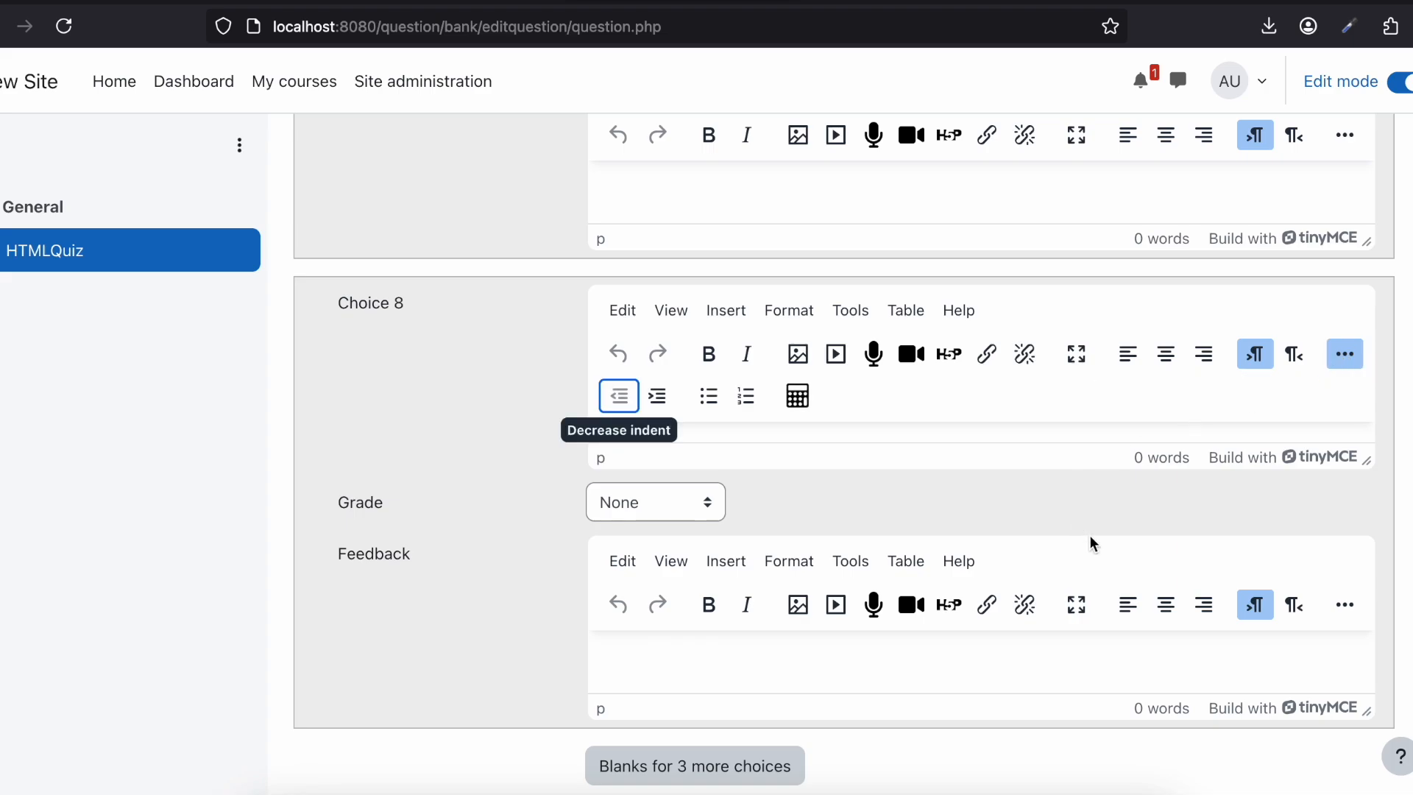
pyautogui.click(1342, 606)
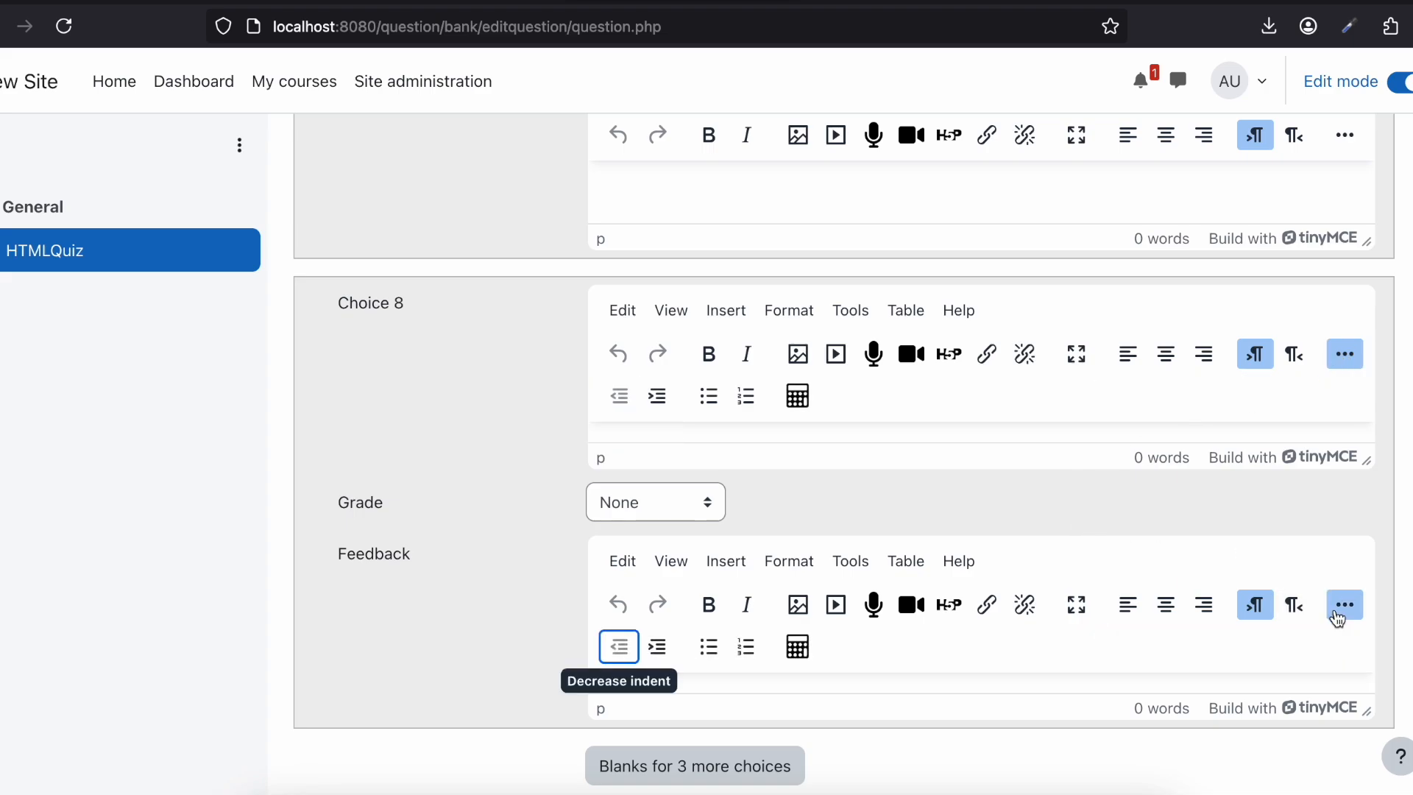
# Step: Look back over the choices up to the One or multiple answers and choice numbering settings
pyautogui.scroll(-2, 1075, 565)
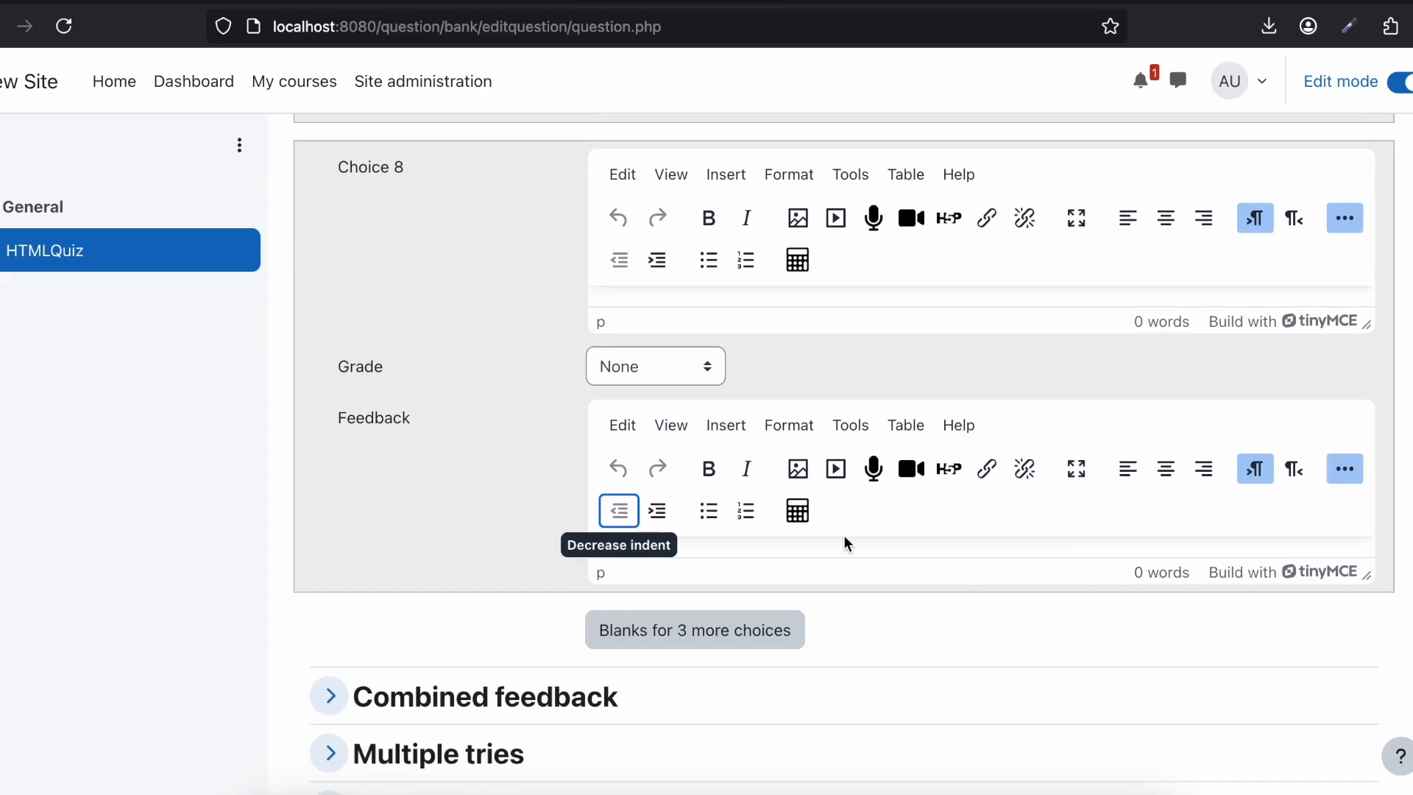
pyautogui.scroll(15, 452, 474)
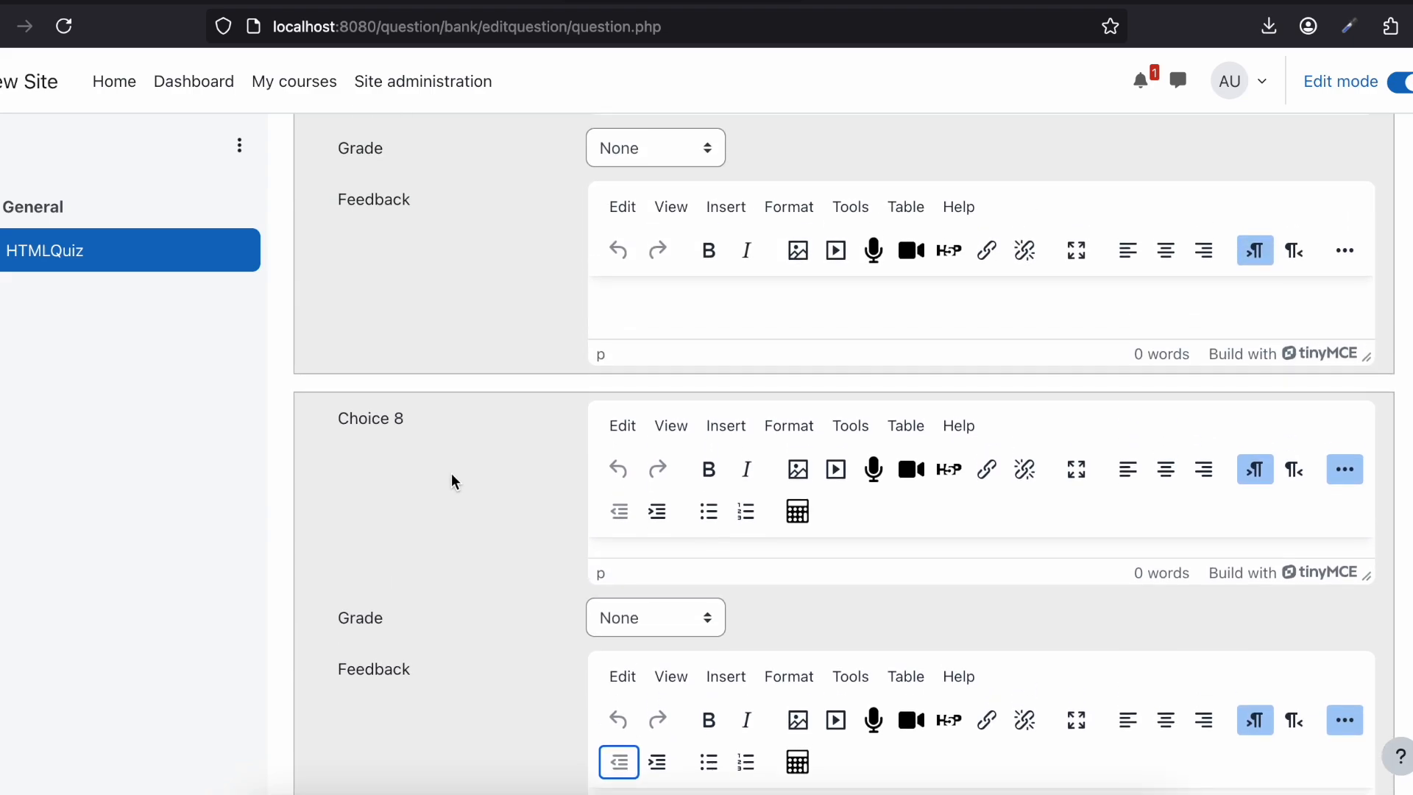
pyautogui.scroll(20, 452, 474)
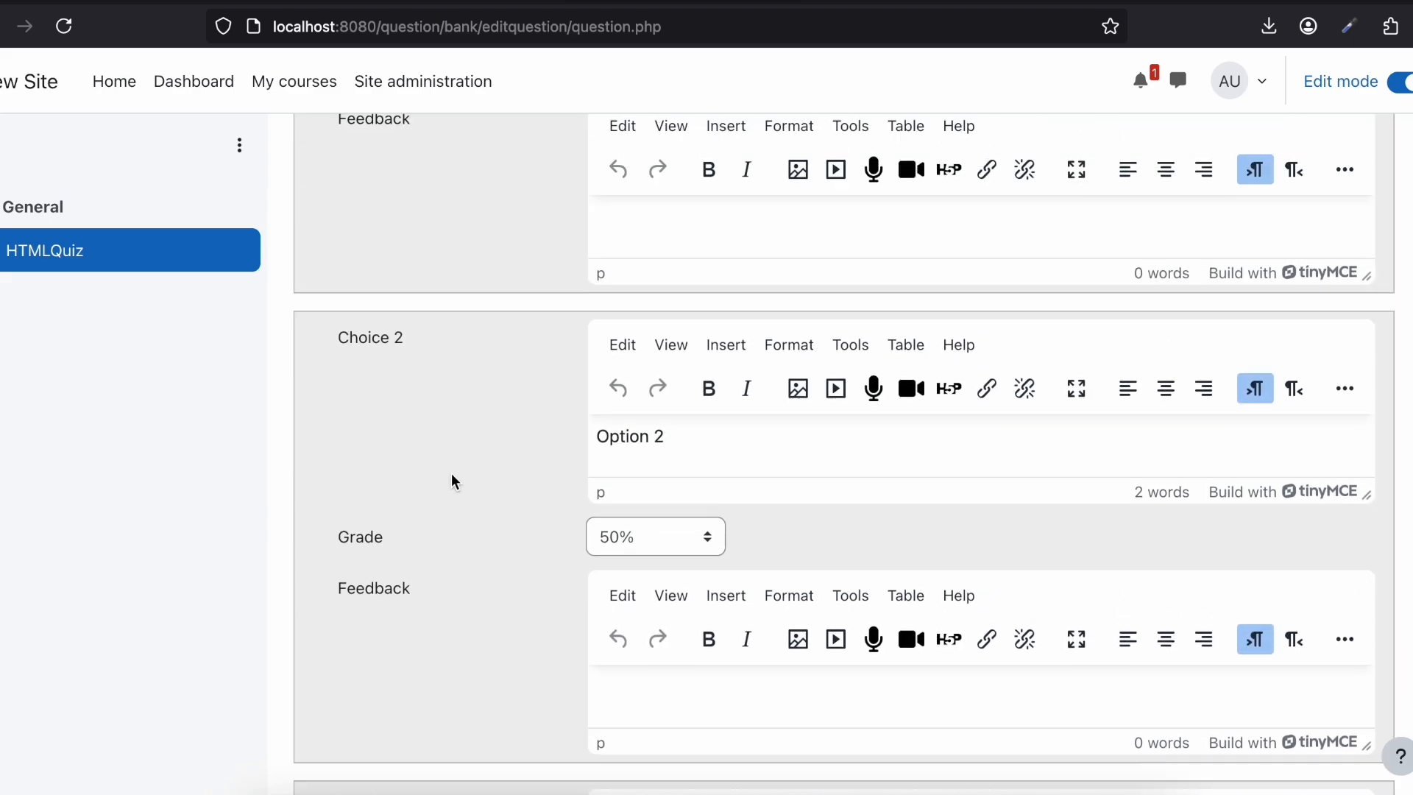
pyautogui.scroll(2, 452, 482)
pyautogui.scroll(8, 606, 441)
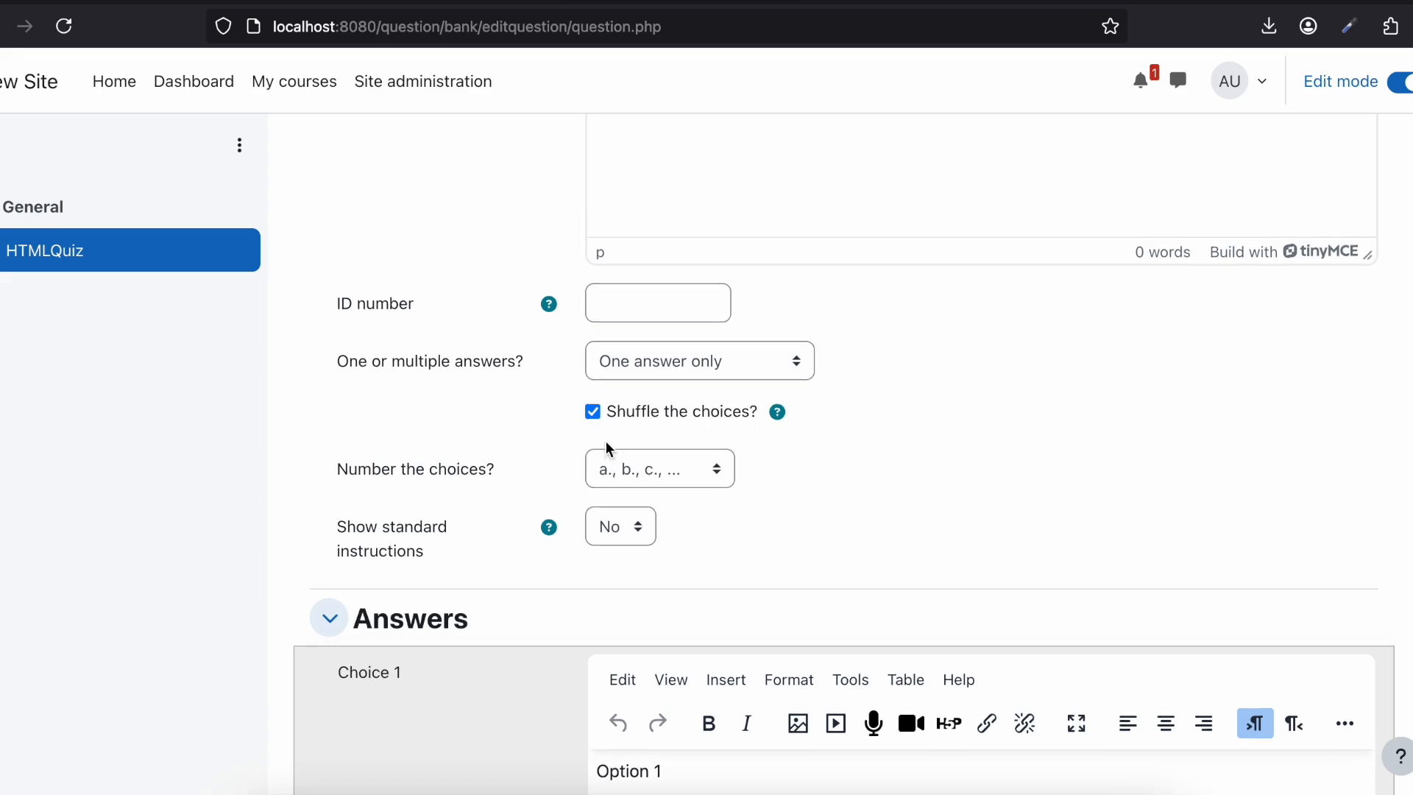
# Step: Try to save the multiple choice question with its current choices and grades
pyautogui.scroll(5, 606, 446)
pyautogui.scroll(-20, 608, 448)
pyautogui.scroll(-20, 608, 448)
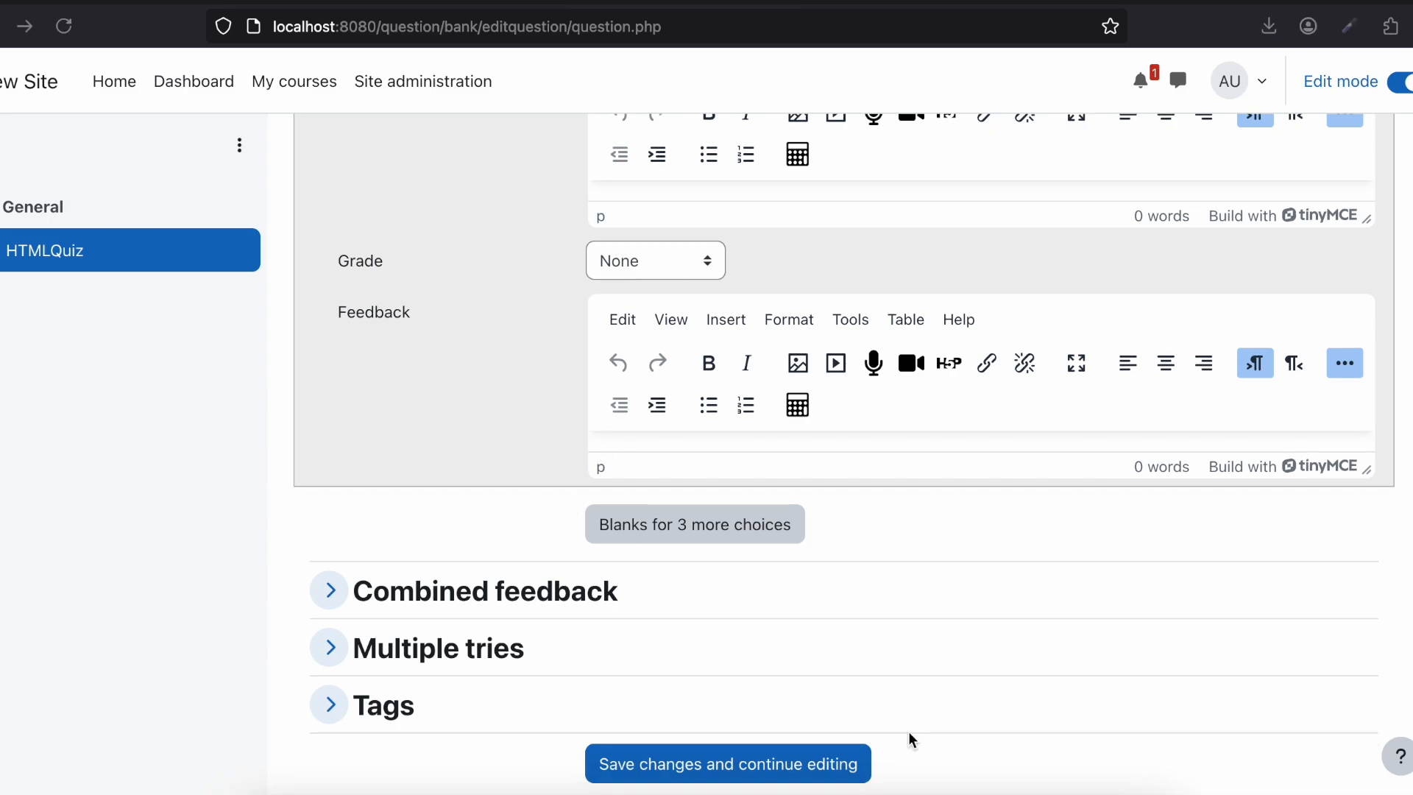
pyautogui.scroll(3, 842, 187)
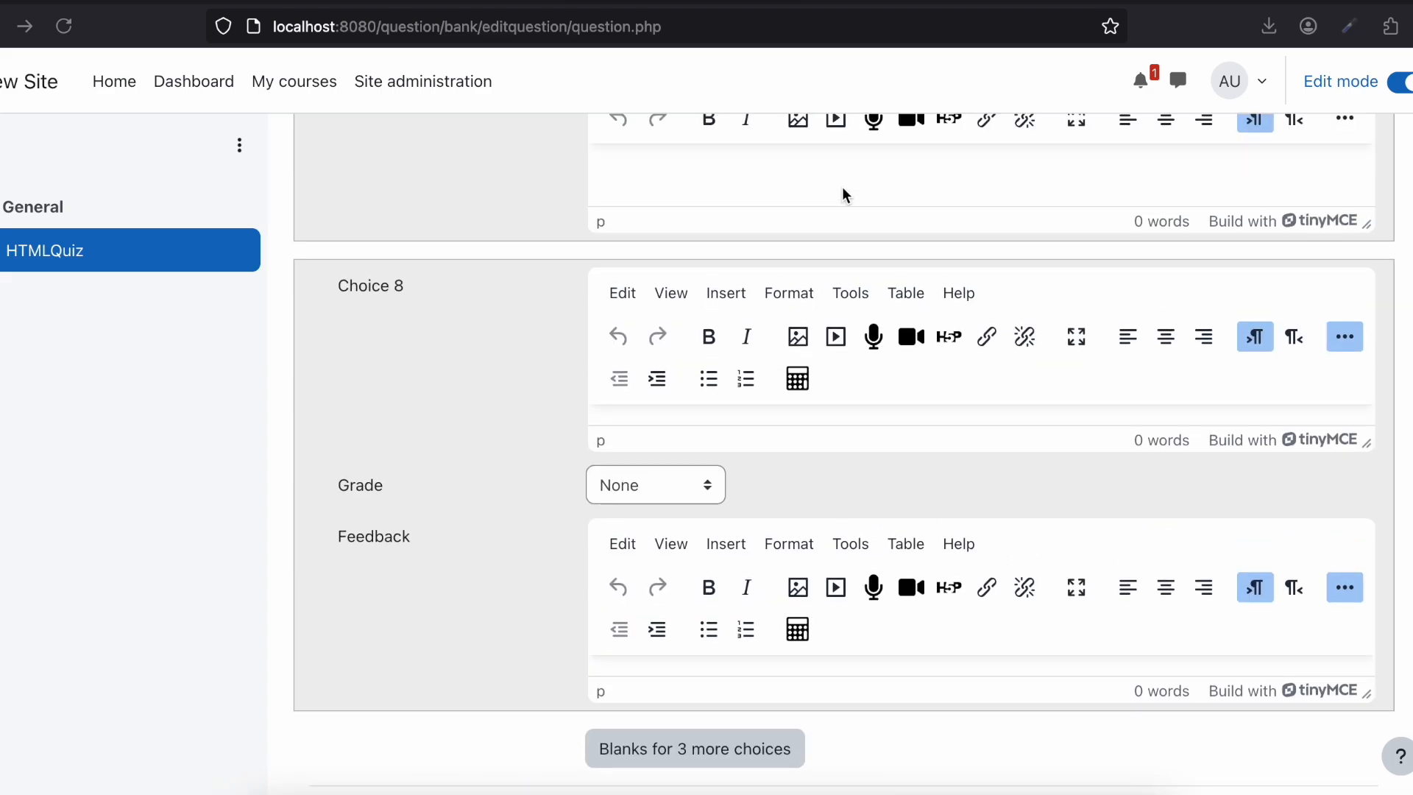
pyautogui.scroll(2, 652, 434)
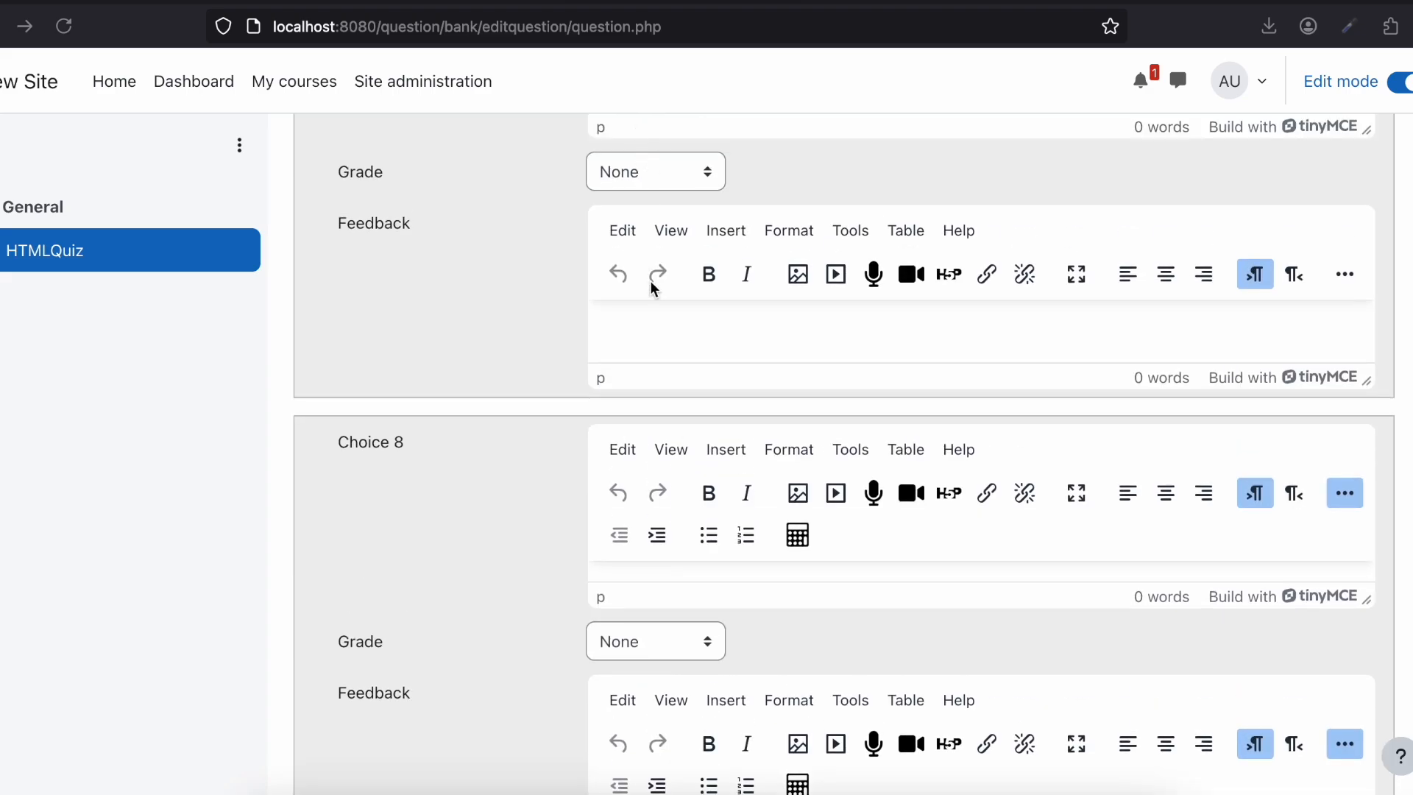
pyautogui.scroll(-7, 651, 286)
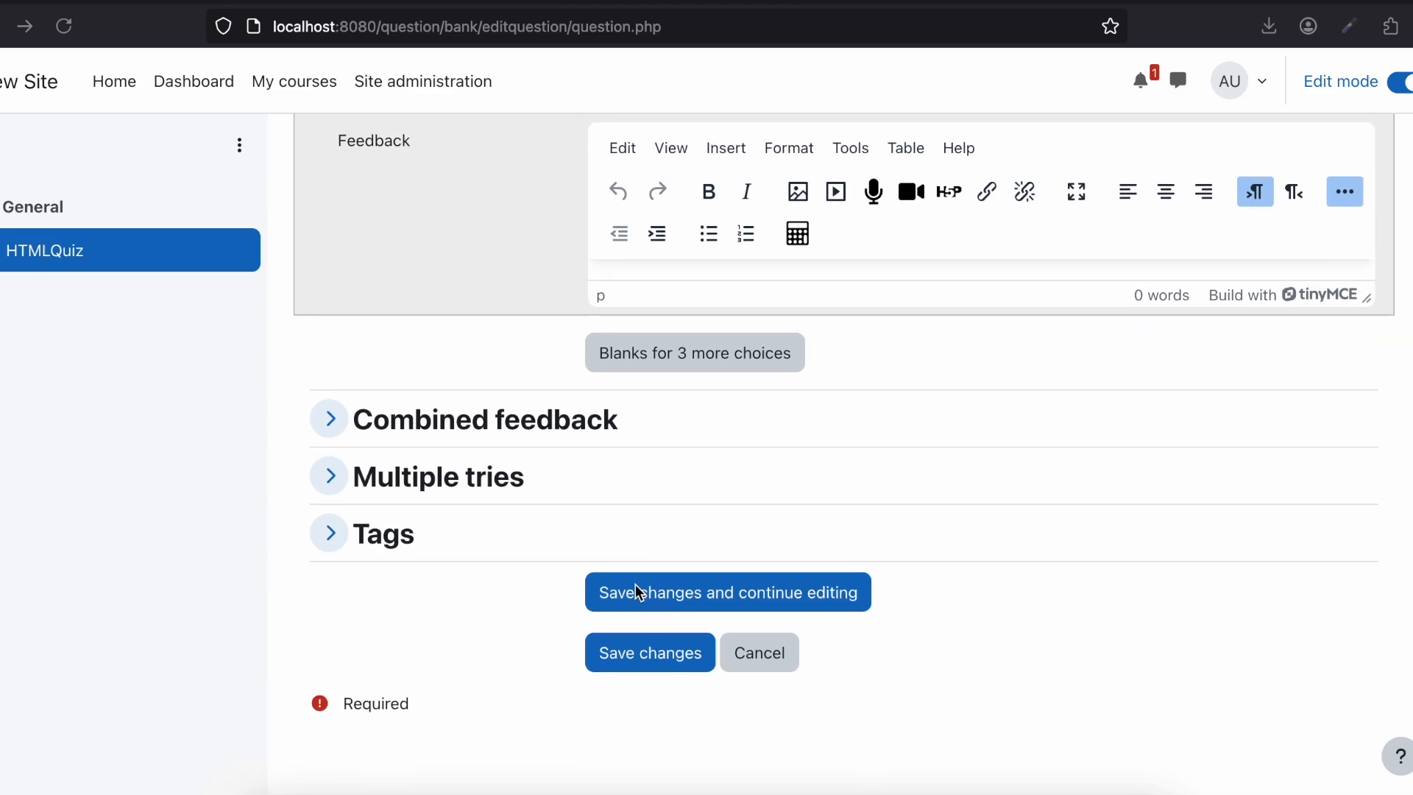
pyautogui.click(634, 585)
pyautogui.click(608, 654)
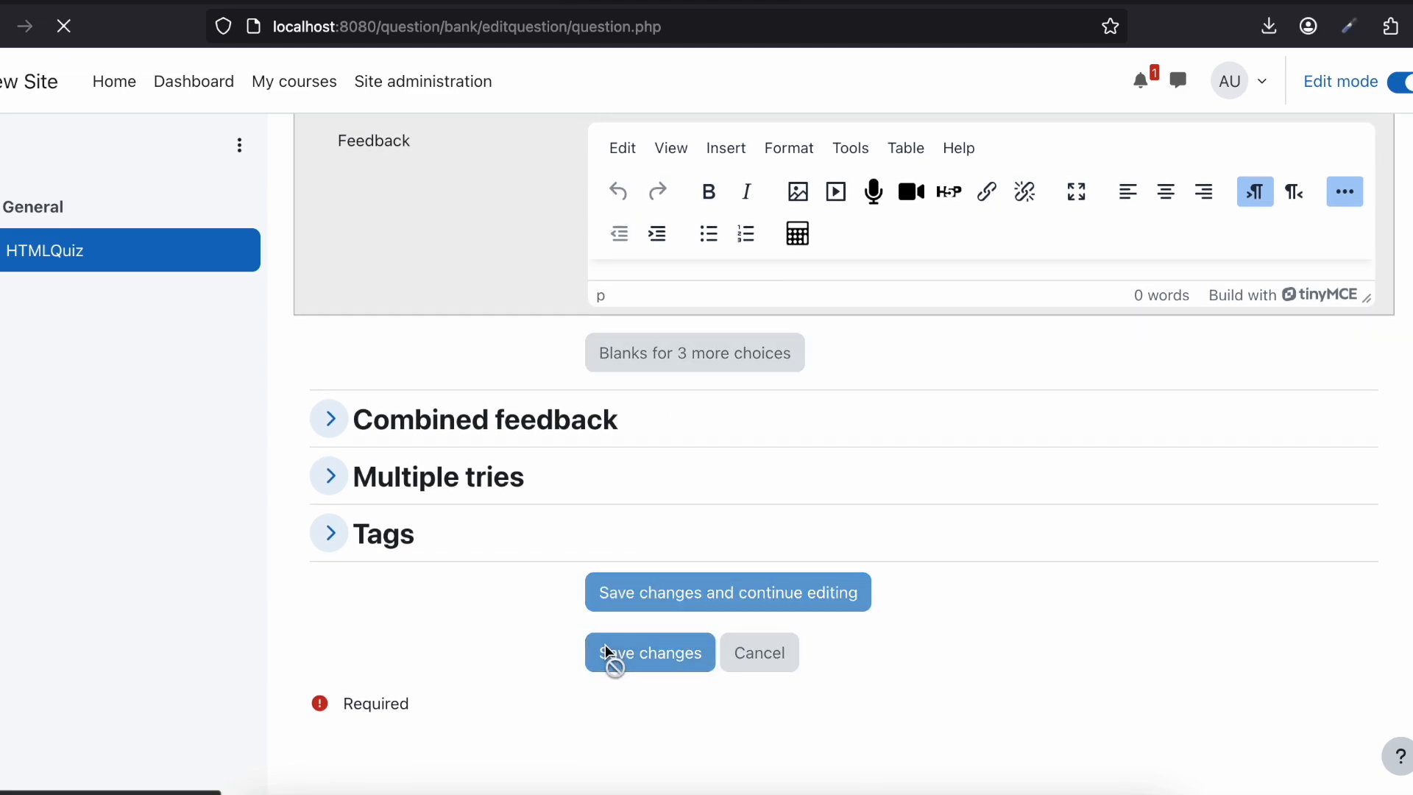
# Step: Set the grade of Choice 1 to 100% and save the multiple choice question to the quiz
pyautogui.scroll(-3, 653, 545)
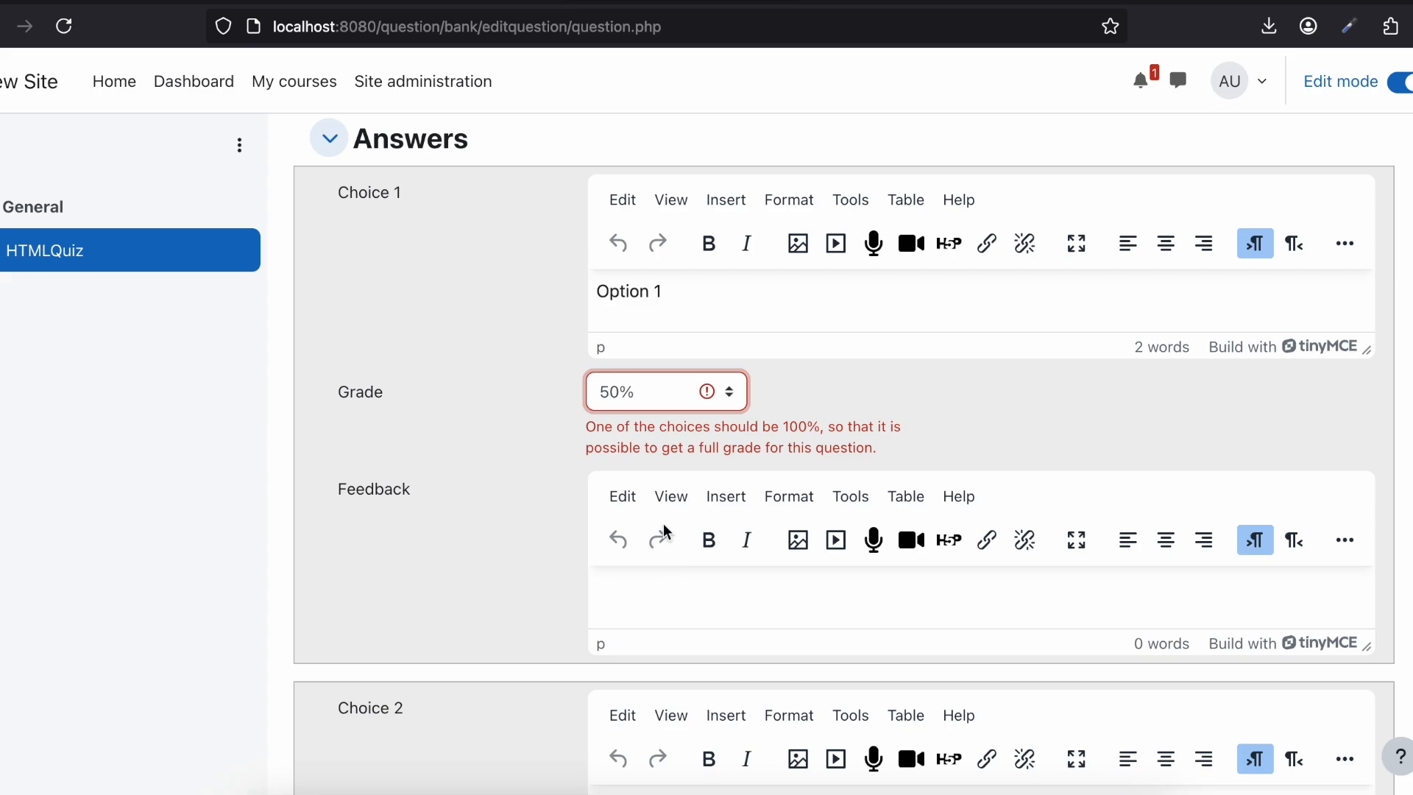
pyautogui.click(690, 393)
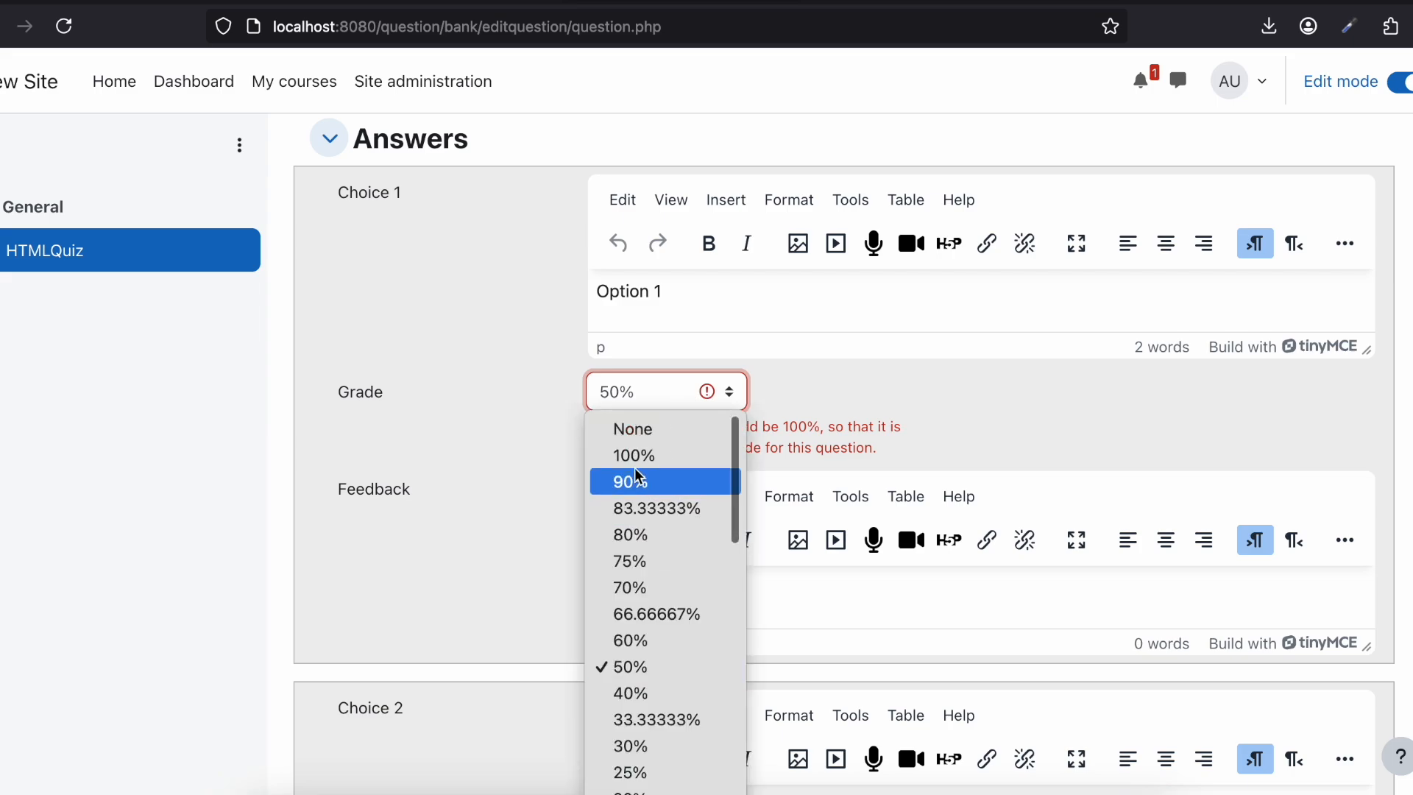
pyautogui.click(620, 454)
pyautogui.scroll(-20, 393, 664)
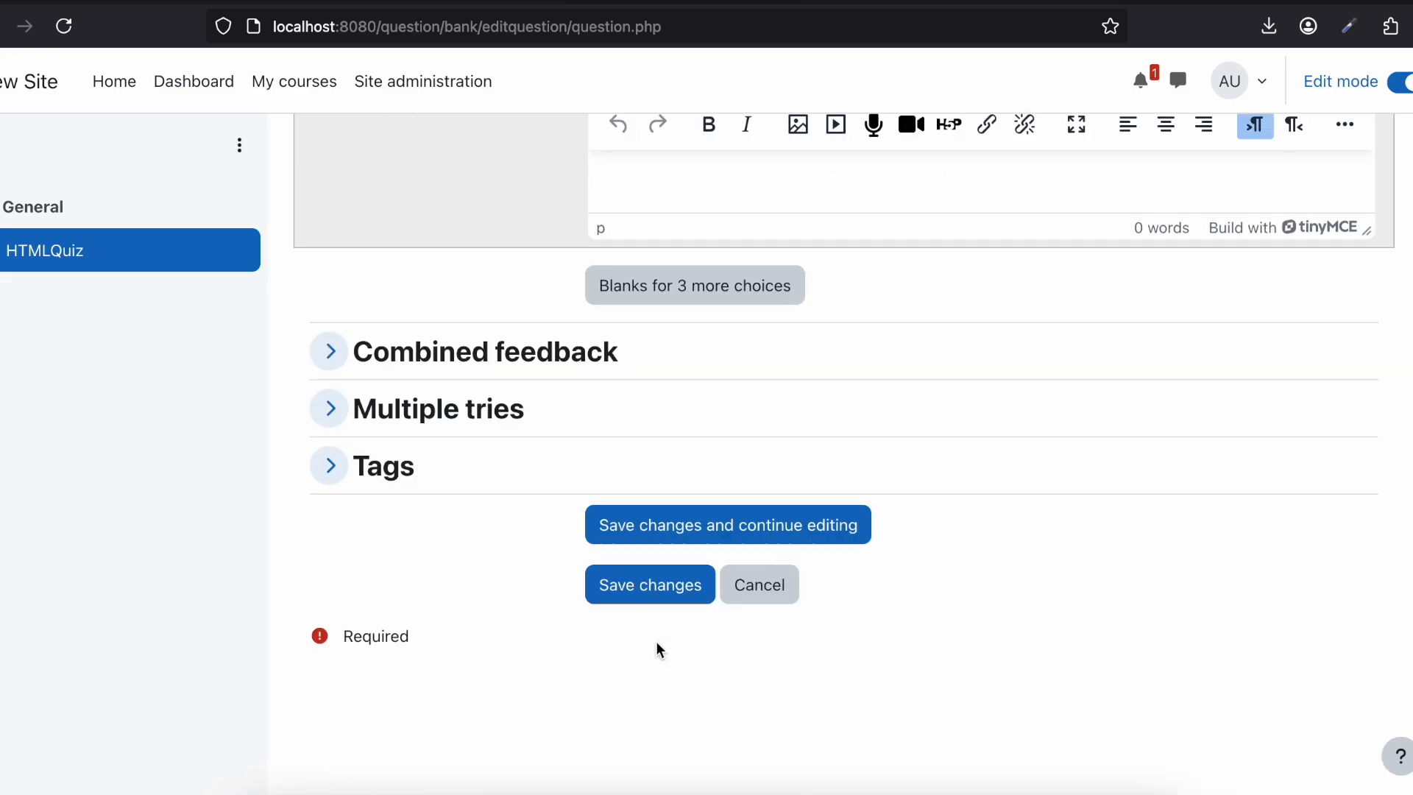
pyautogui.click(632, 654)
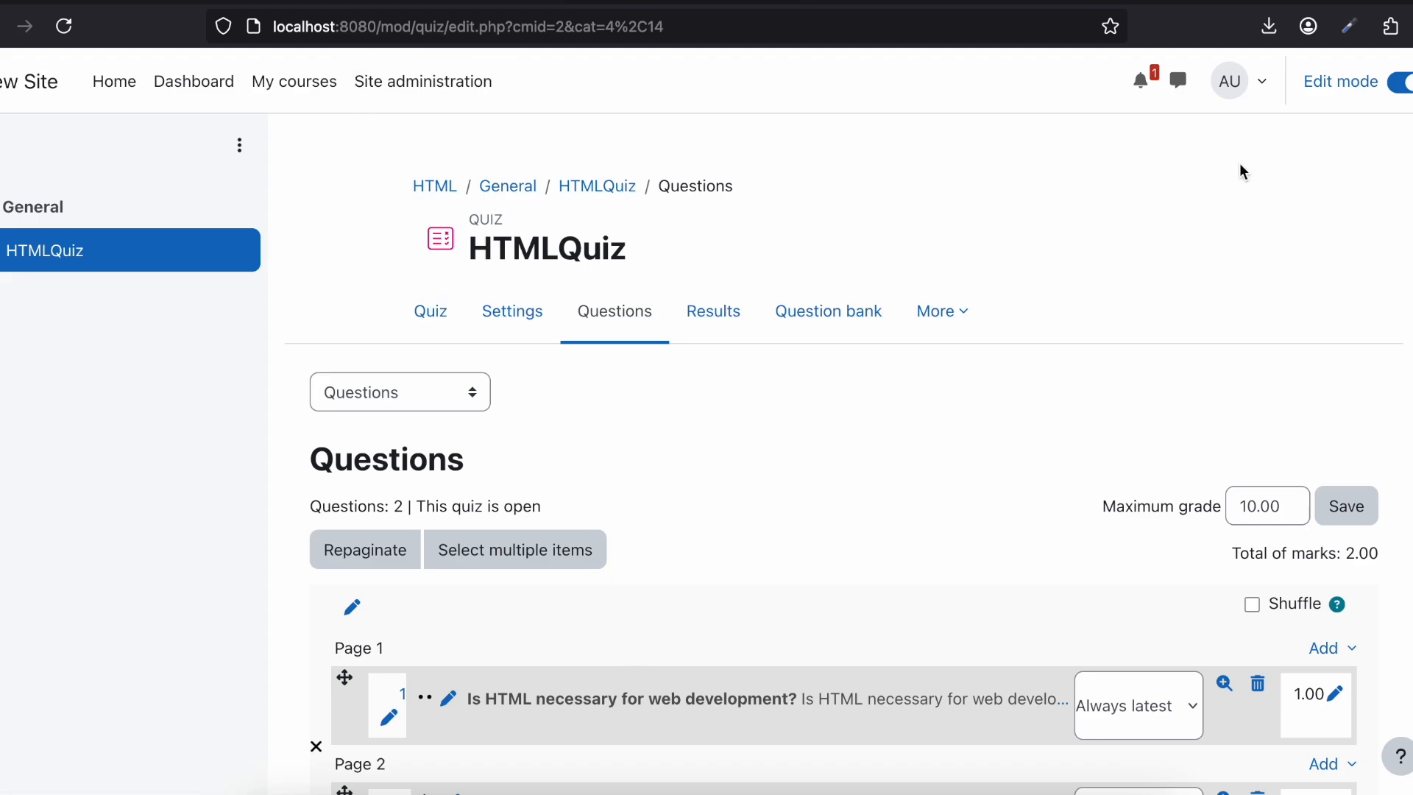
# Step: Start adding a new user account in the site administration and set its username to test
pyautogui.click(373, 111)
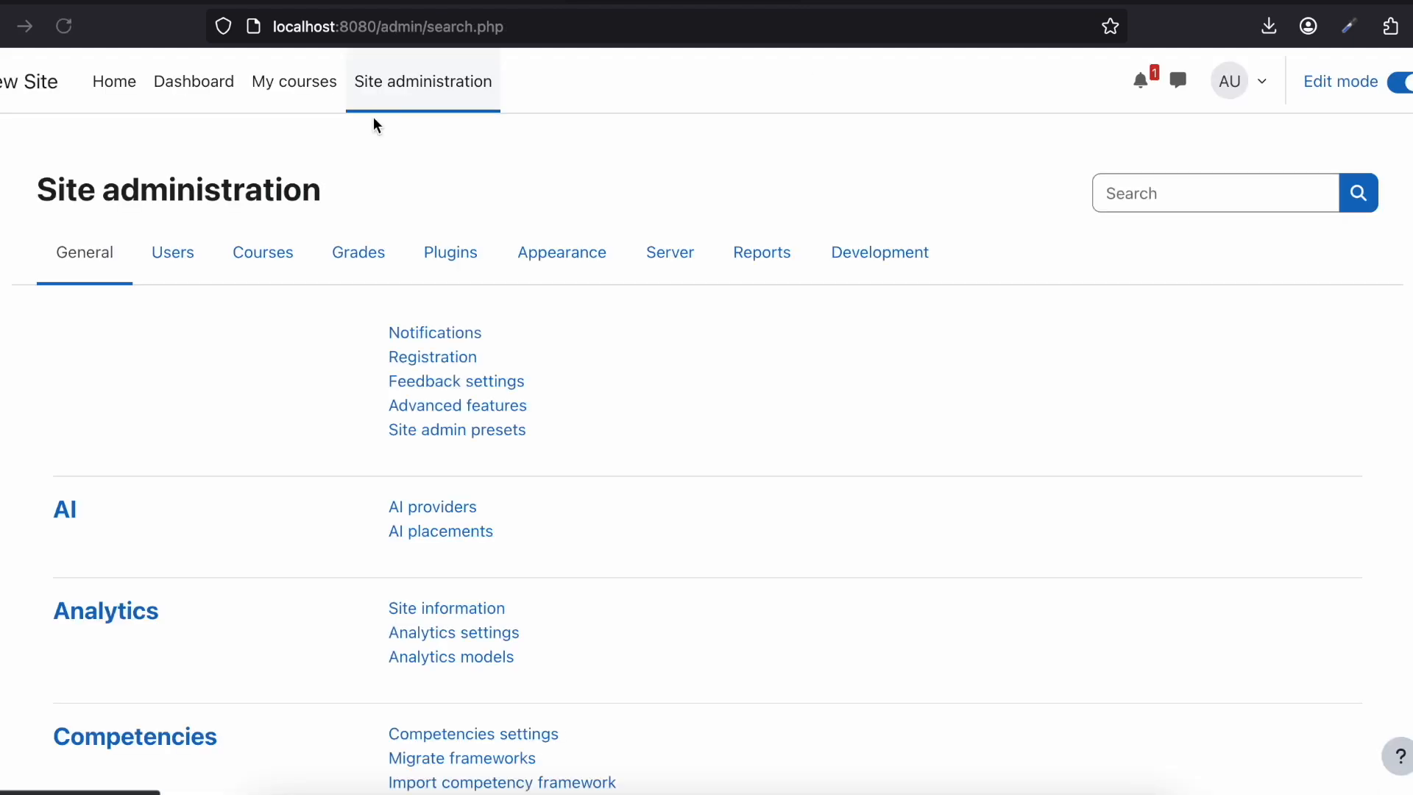
pyautogui.click(186, 265)
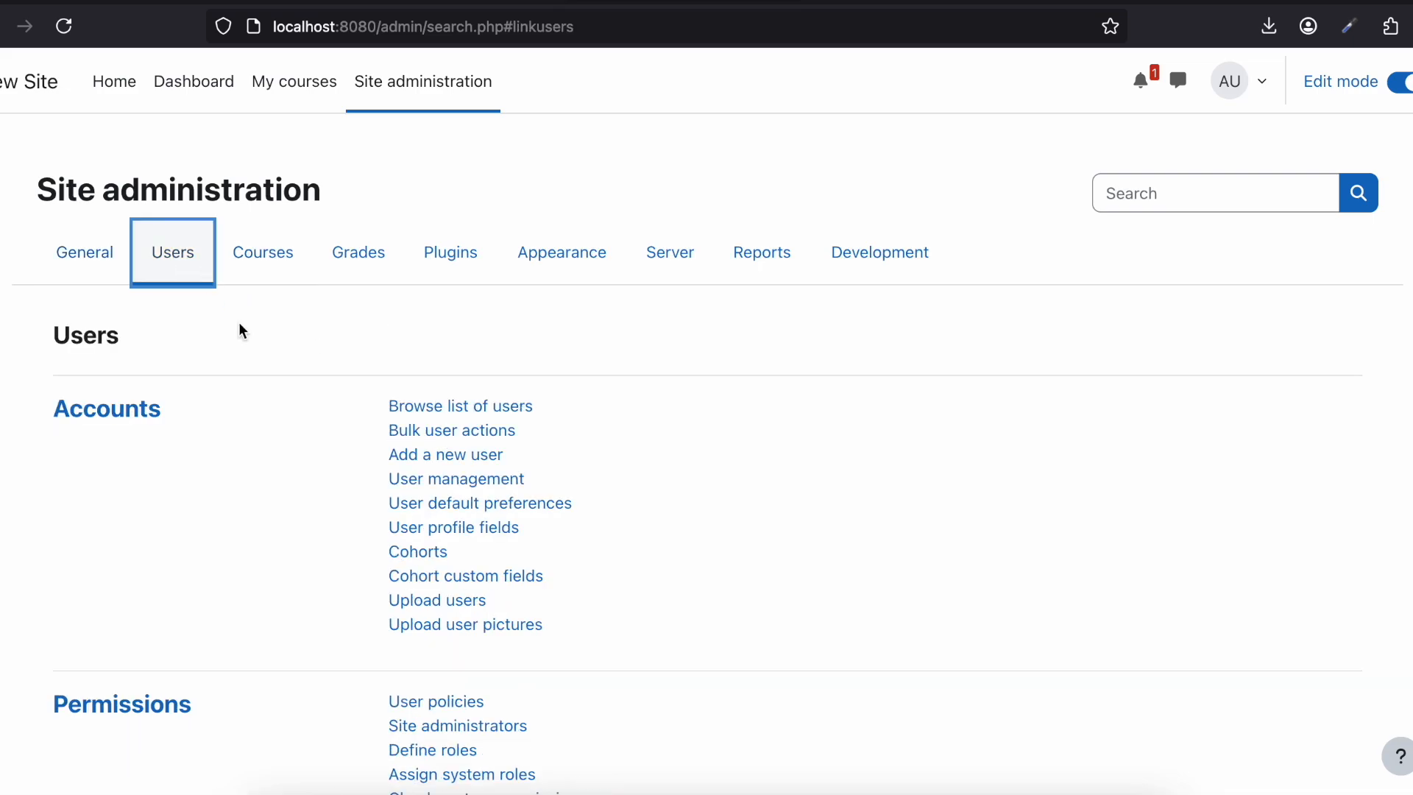
pyautogui.click(427, 460)
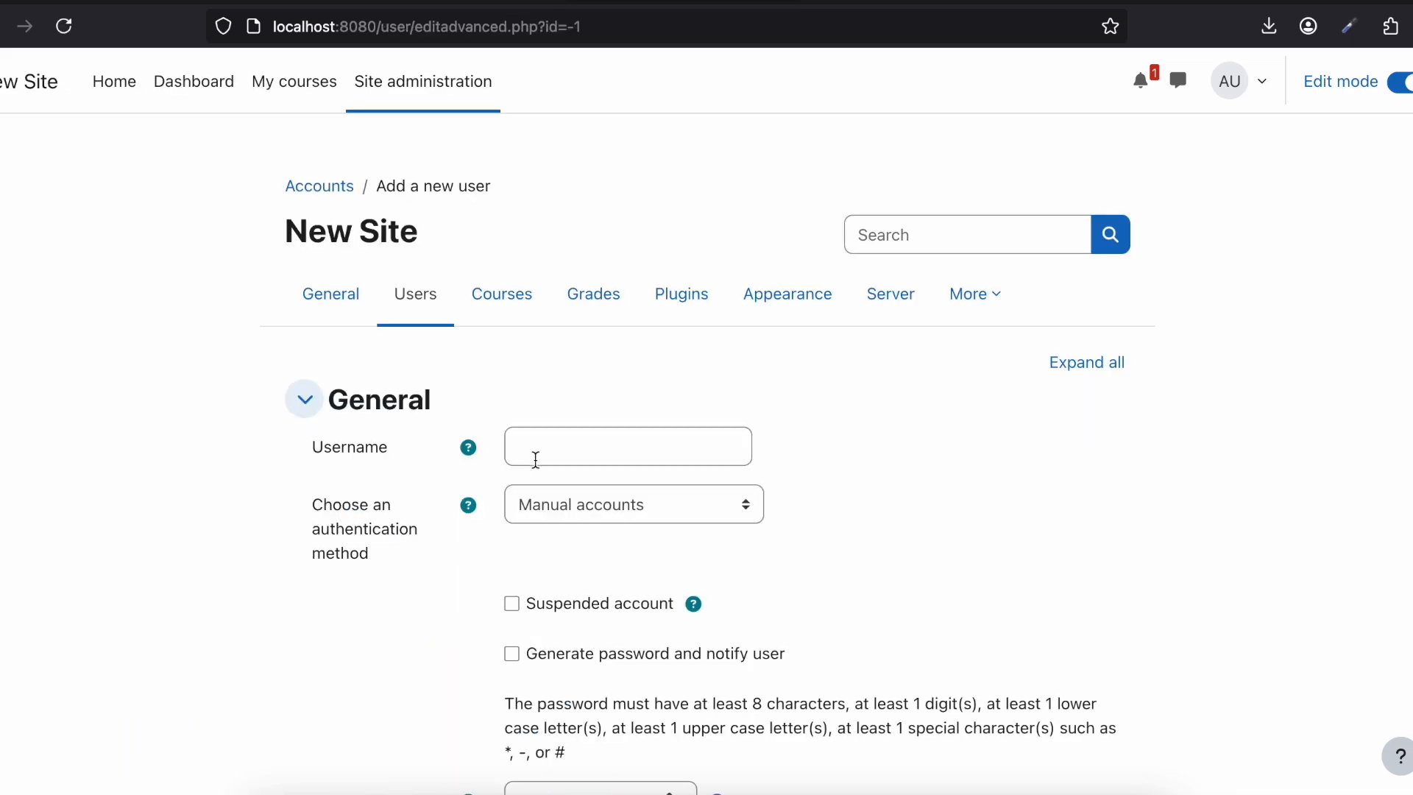
pyautogui.click(535, 460)
pyautogui.scroll(-2, 536, 460)
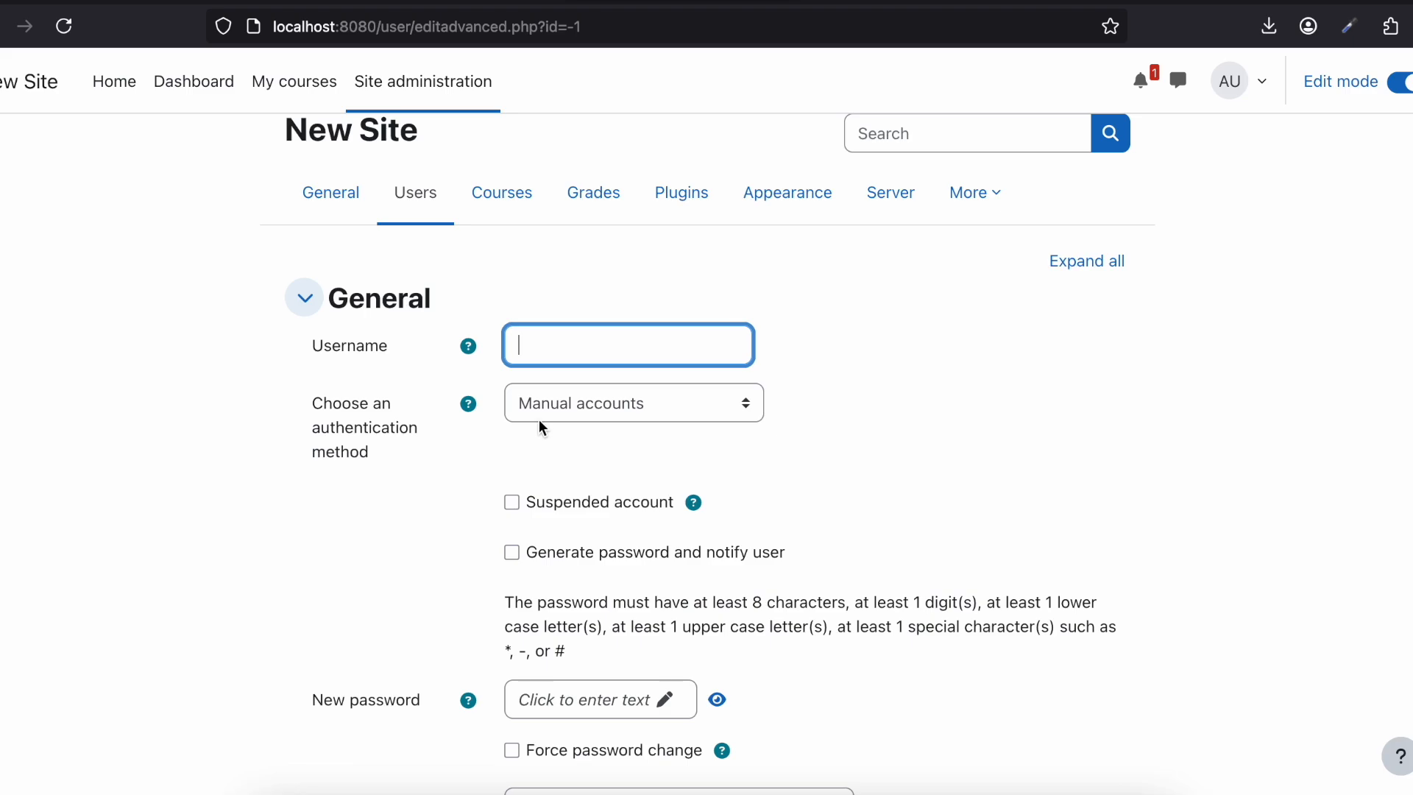
pyautogui.write('test')
pyautogui.doubleClick(538, 340)
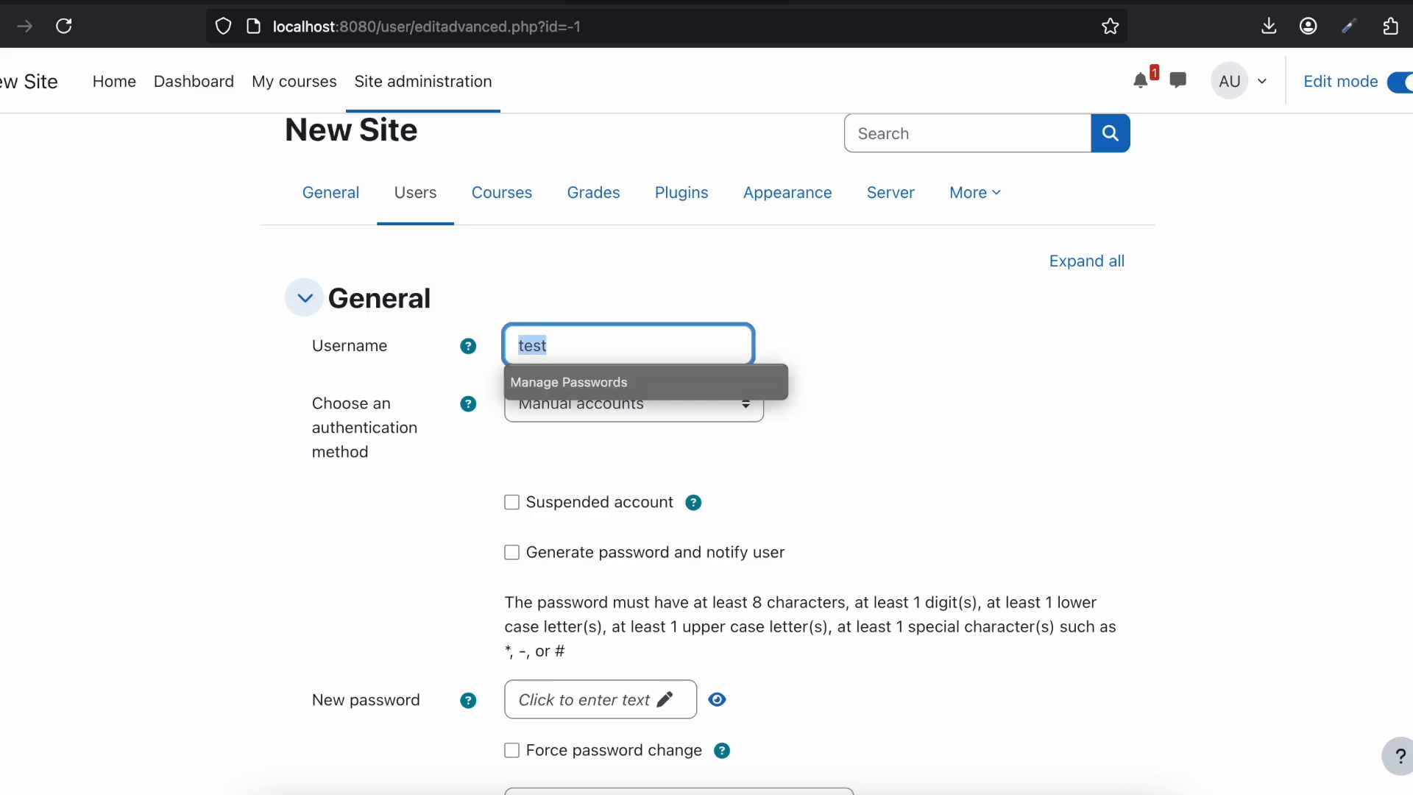
# Step: Enter and confirm the new user's password, with its characters revealed
pyautogui.scroll(-4, 197, 567)
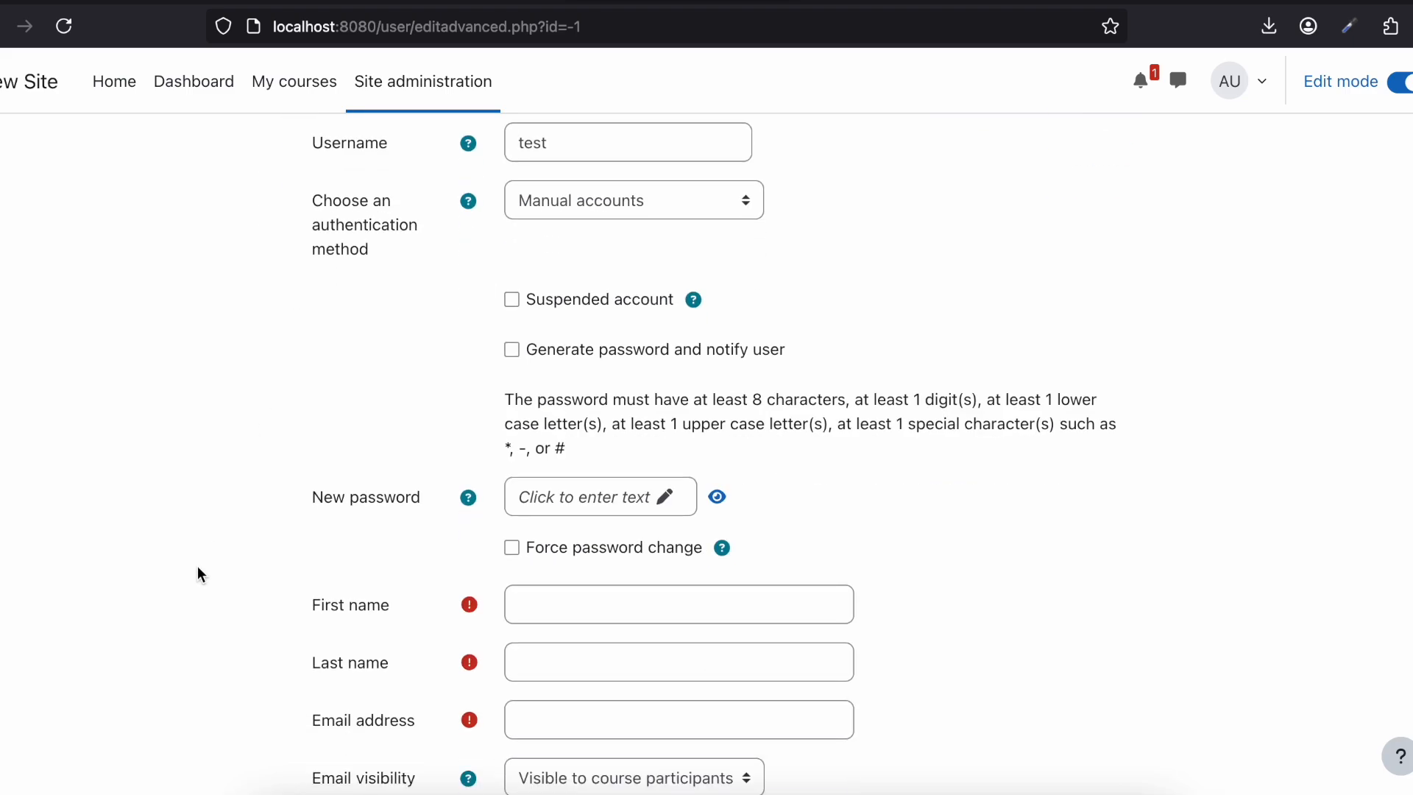
pyautogui.scroll(-2, 198, 568)
pyautogui.click(537, 393)
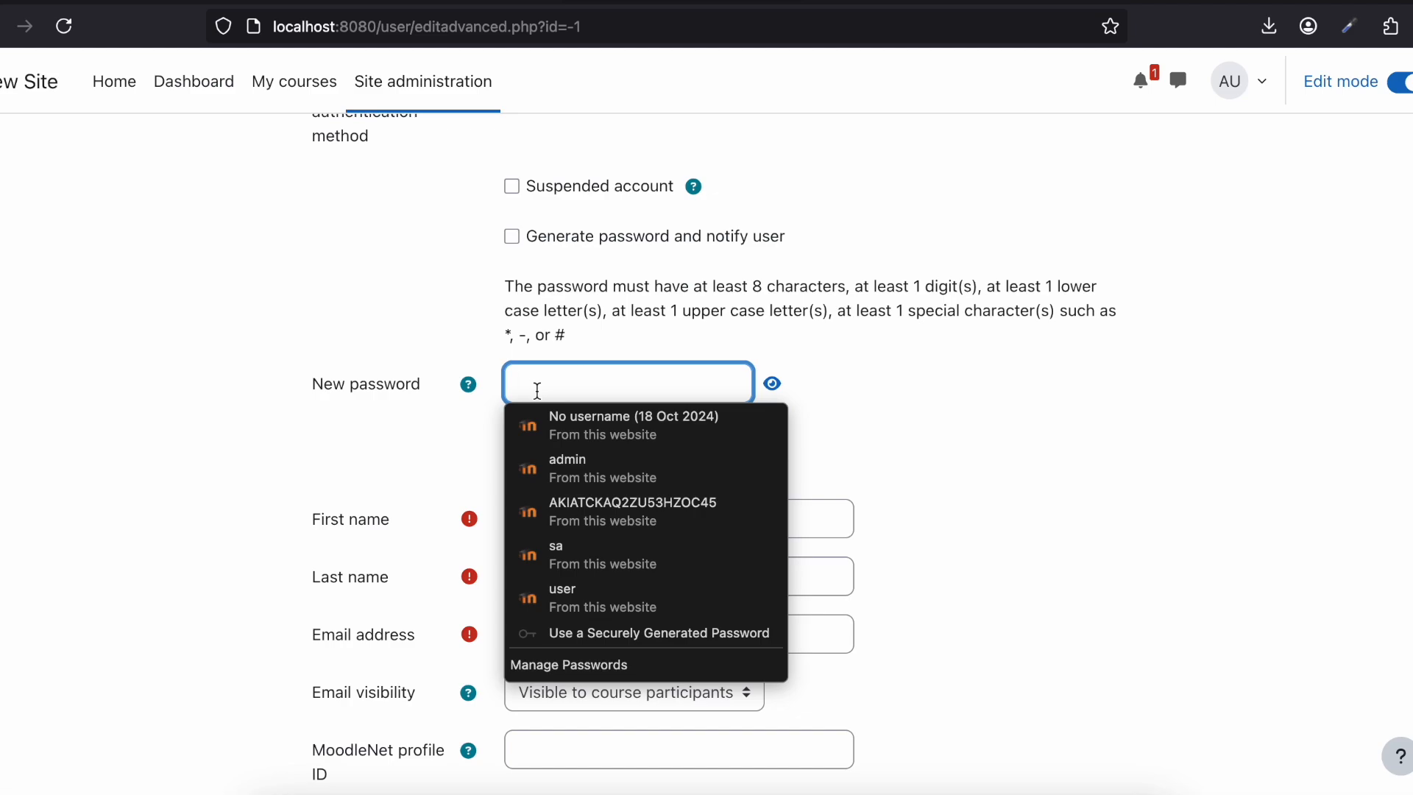
pyautogui.write('••••')
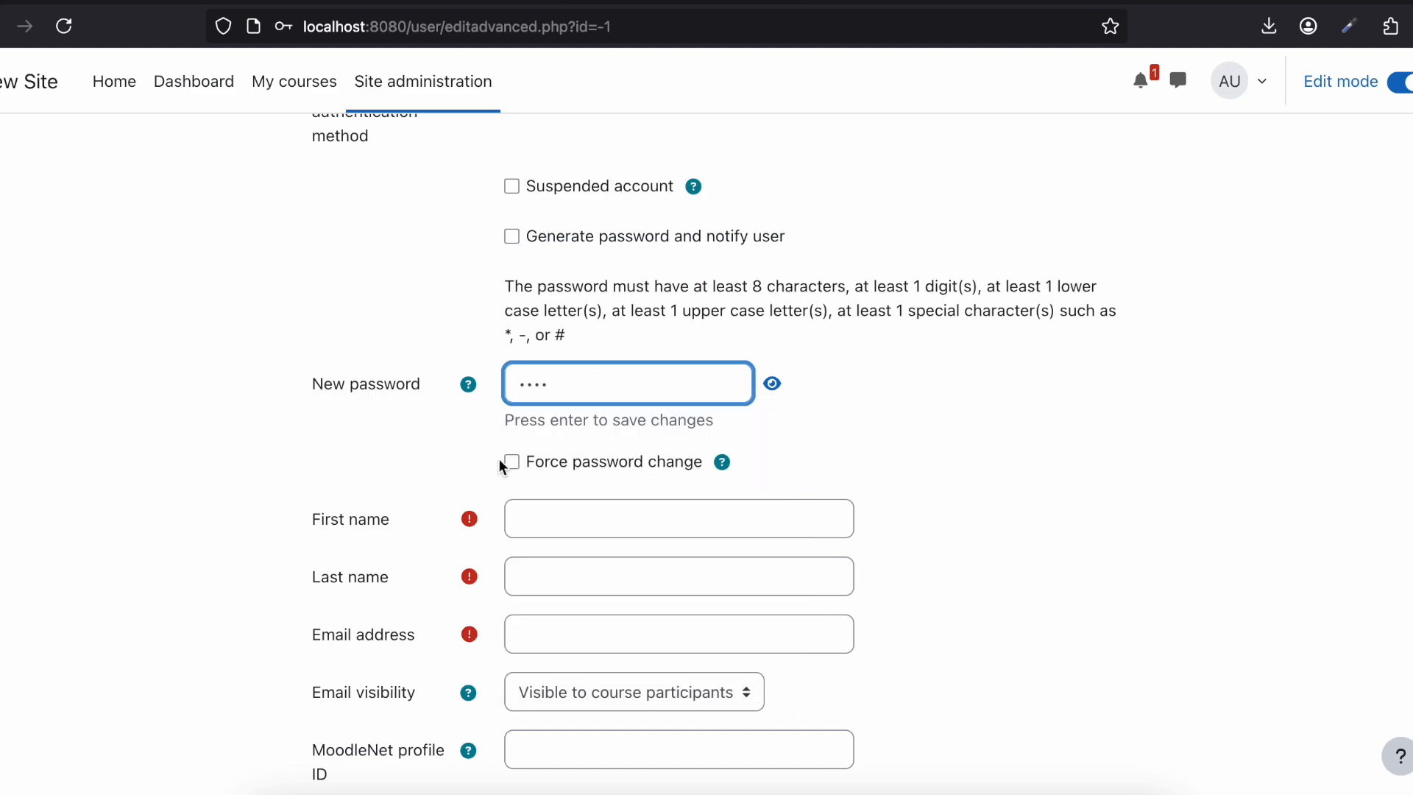
pyautogui.click(771, 384)
pyautogui.press('Return')
# Step: Fill in the new user's first name, last name and e-mail address
pyautogui.scroll(-3, 873, 430)
pyautogui.click(569, 292)
pyautogui.write('test')
pyautogui.click(532, 355)
pyautogui.write('test')
pyautogui.click(533, 417)
pyautogui.write('test@test')
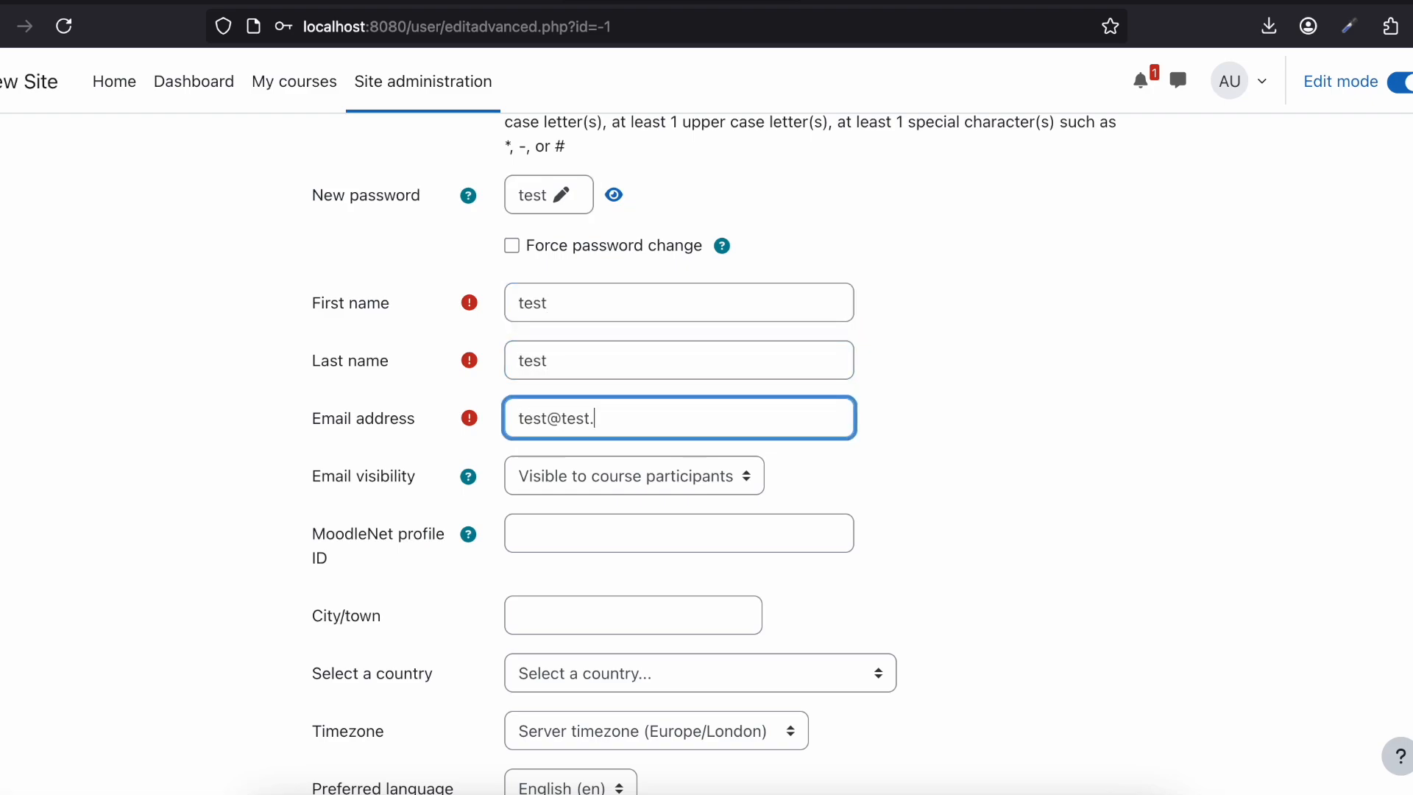
# Step: Submit the new user account and decline saving its password in the browser
pyautogui.scroll(-10, 511, 394)
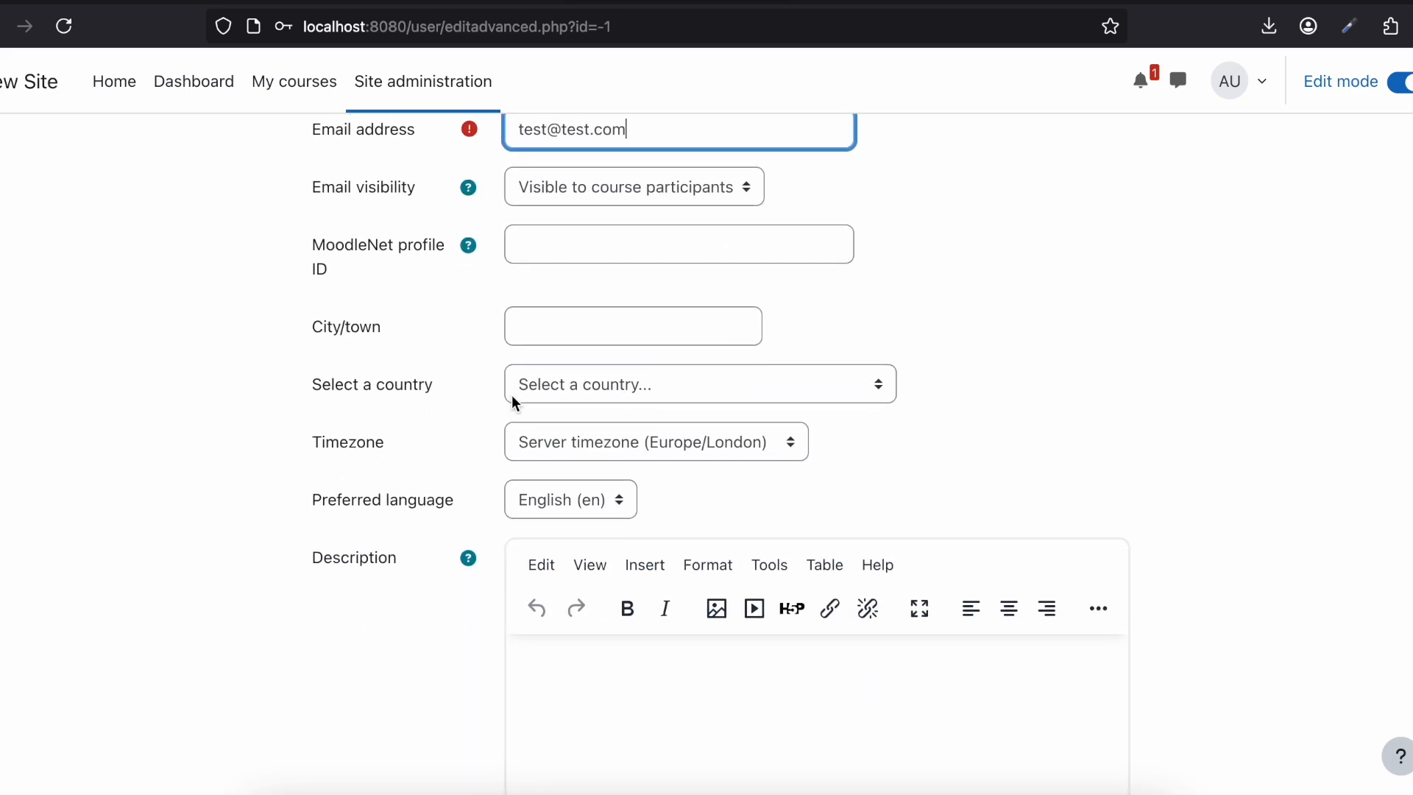
pyautogui.scroll(-5, 511, 394)
pyautogui.click(543, 662)
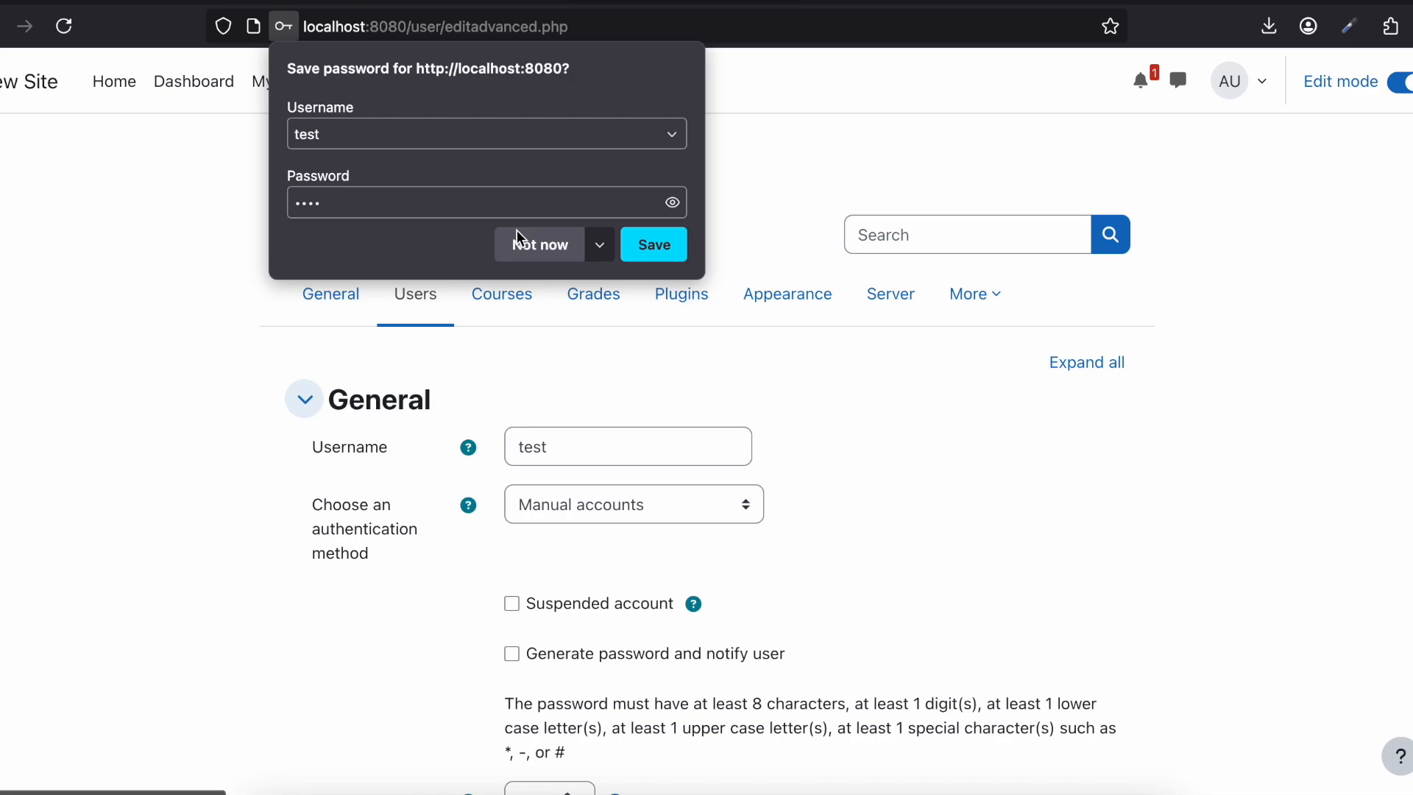
pyautogui.click(515, 239)
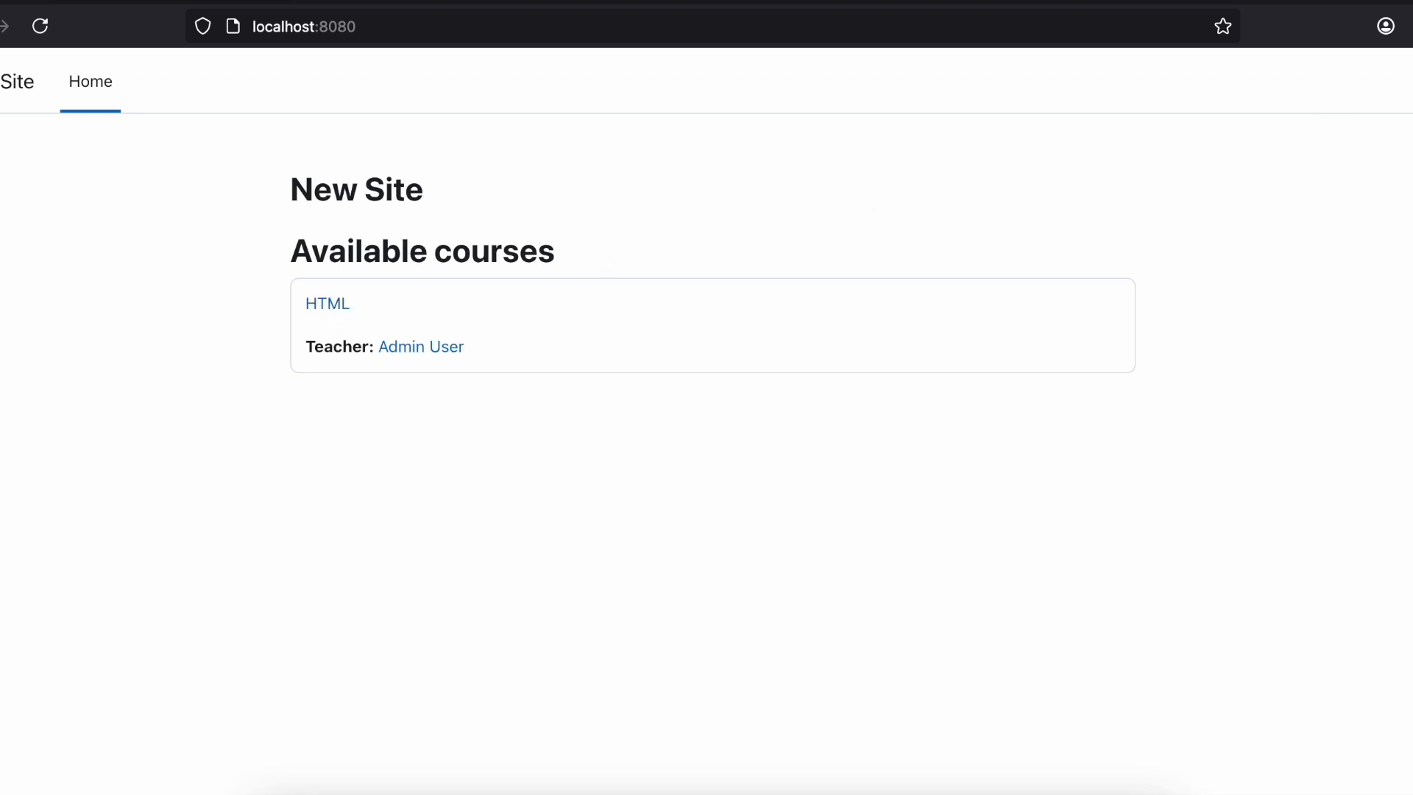
# Step: Go to the site's login page and try to log in with username test and the account password
pyautogui.click(1409, 81)
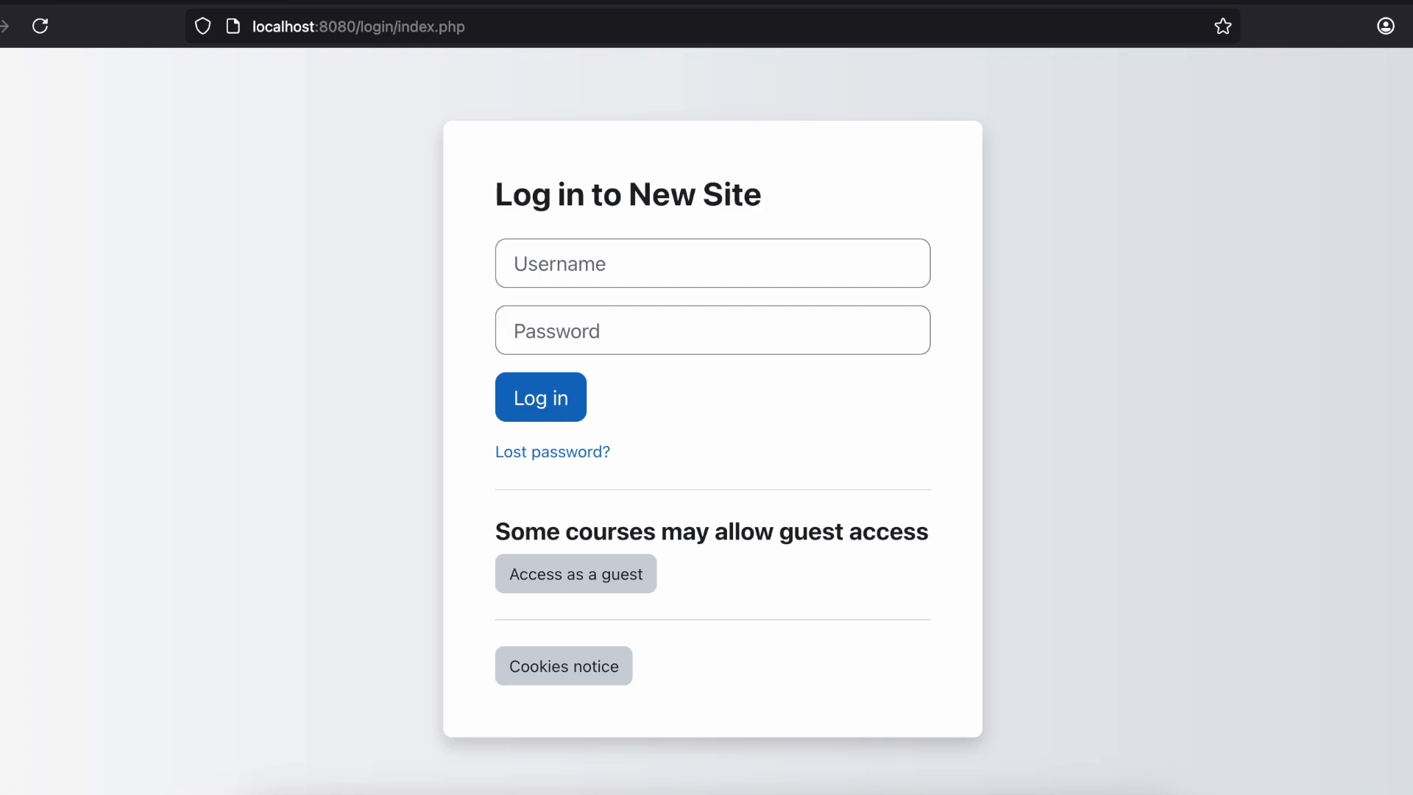
pyautogui.click(783, 269)
pyautogui.write('test')
pyautogui.click(658, 342)
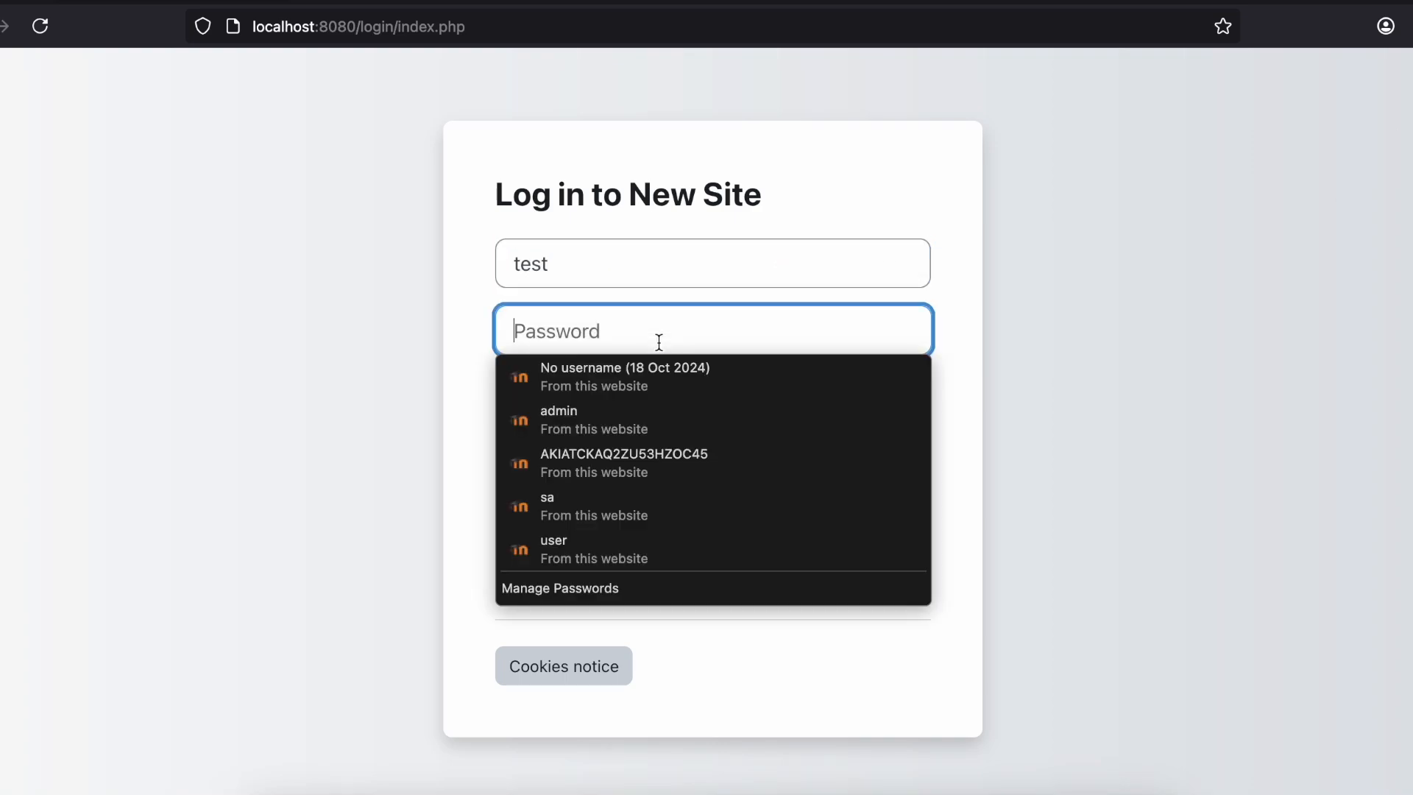
pyautogui.write('test')
pyautogui.click(555, 391)
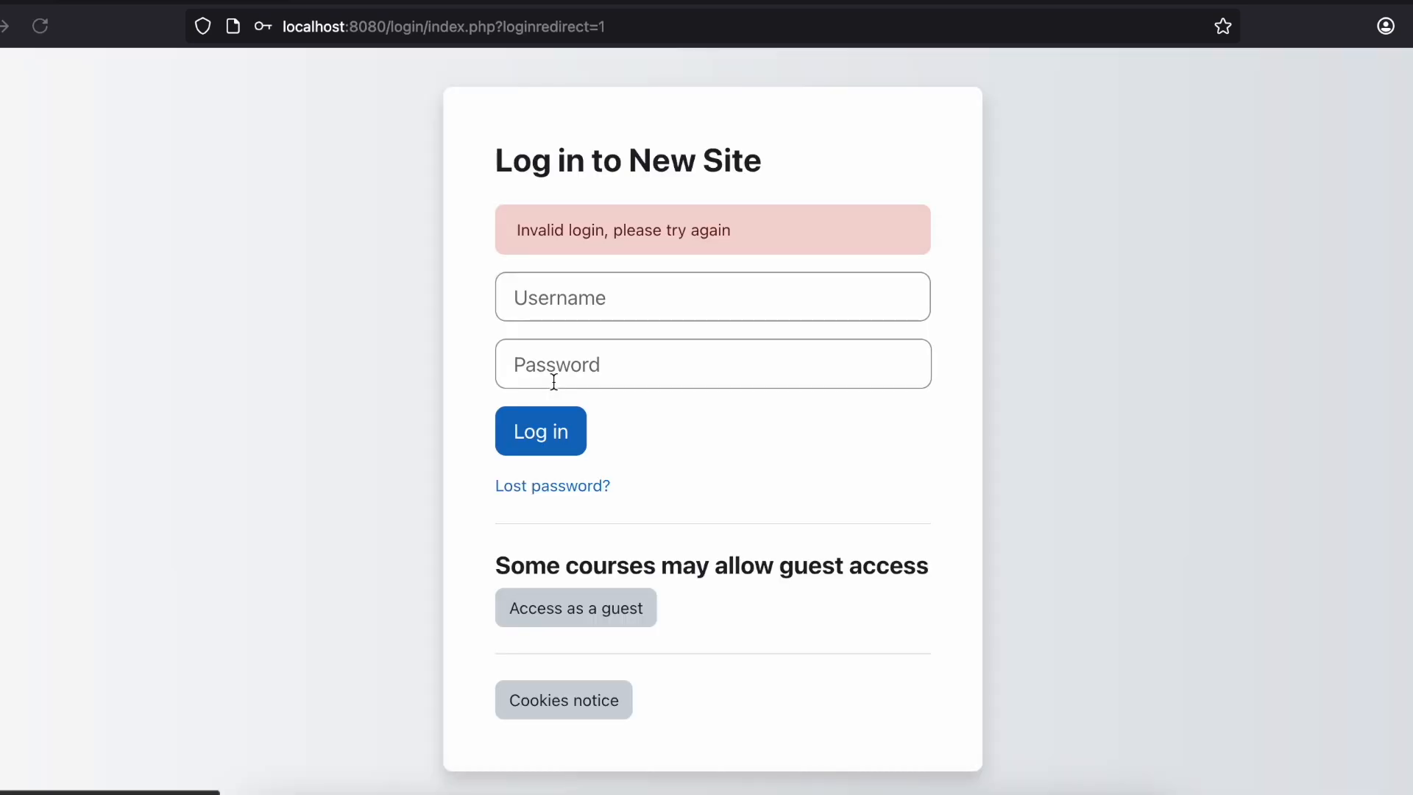
# Step: Enter the username test again for another login attempt
pyautogui.click(542, 297)
pyautogui.write('test')
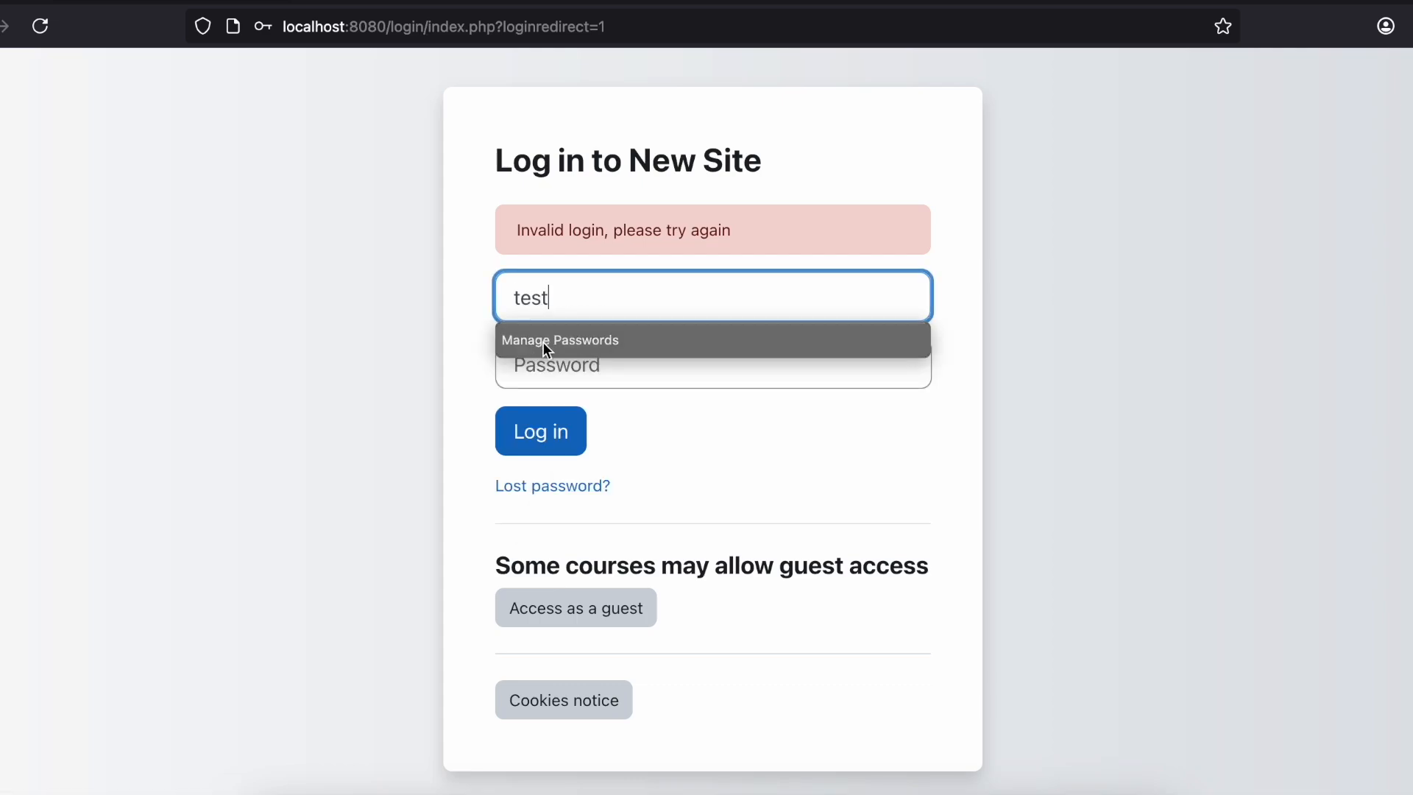
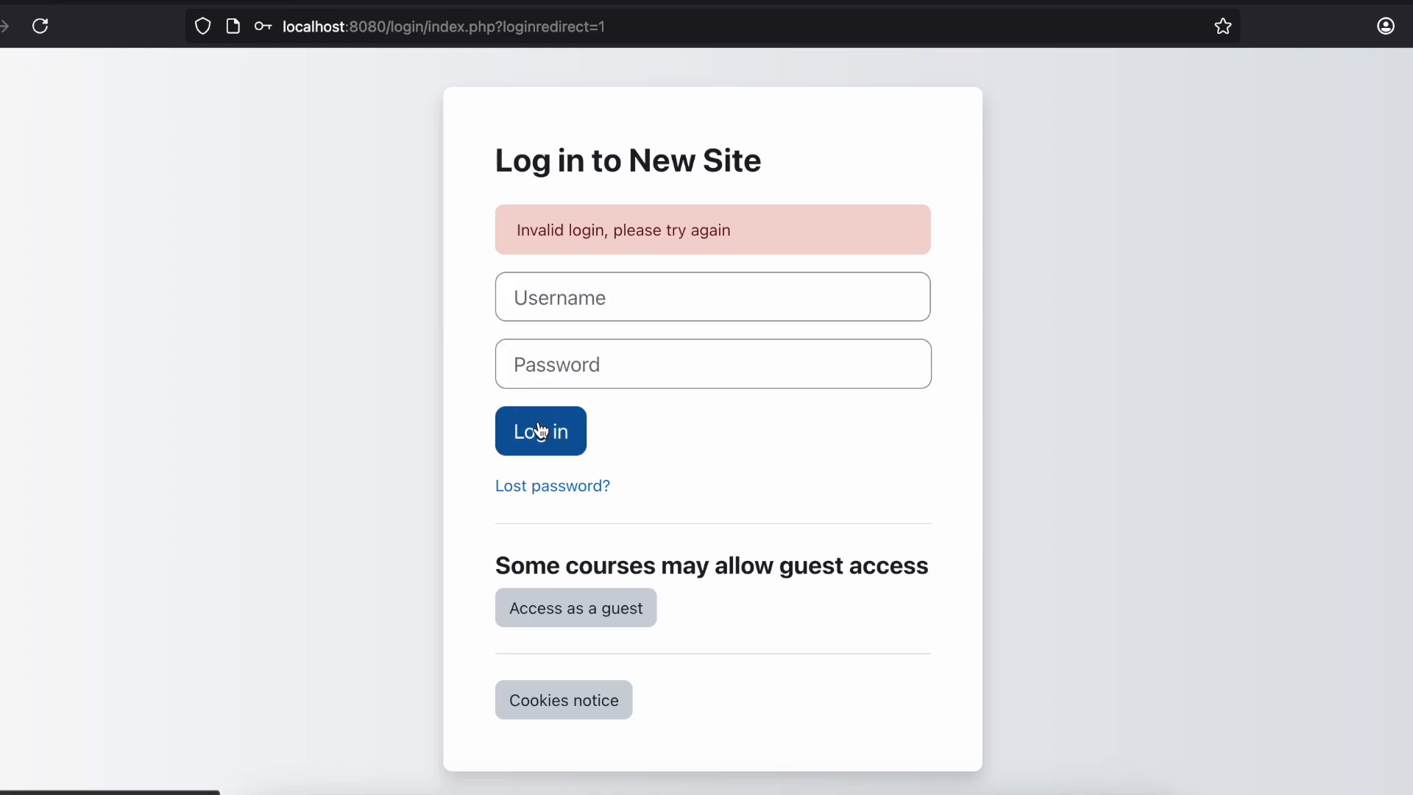
# Step: Return to the administrator's new-user form and replace the rejected password with one that meets the password rules
pyautogui.moveTo(416, 0); pyautogui.dragTo(439, 240)
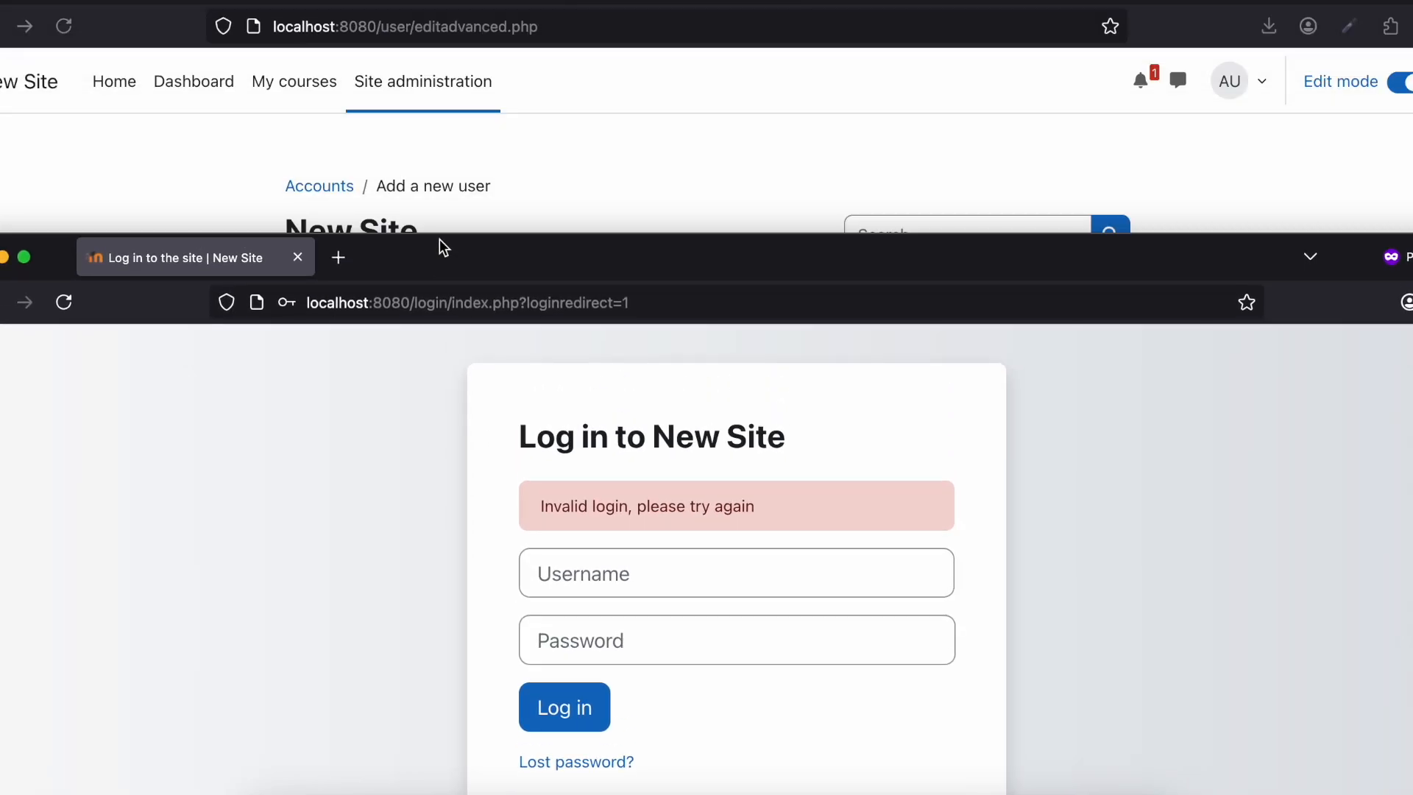
pyautogui.click(501, 196)
pyautogui.scroll(-2, 558, 306)
pyautogui.scroll(-3, 558, 306)
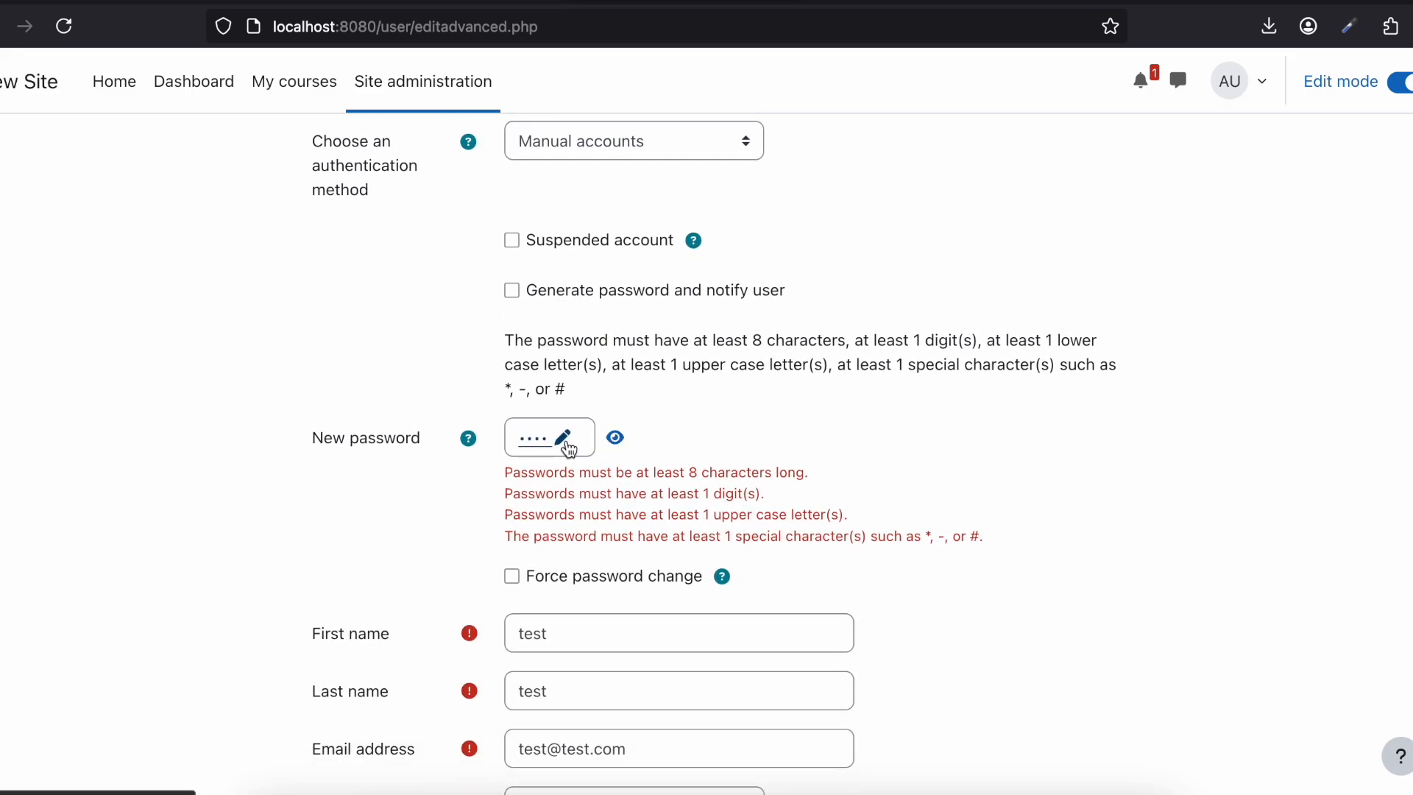
pyautogui.click(563, 438)
pyautogui.click(580, 440)
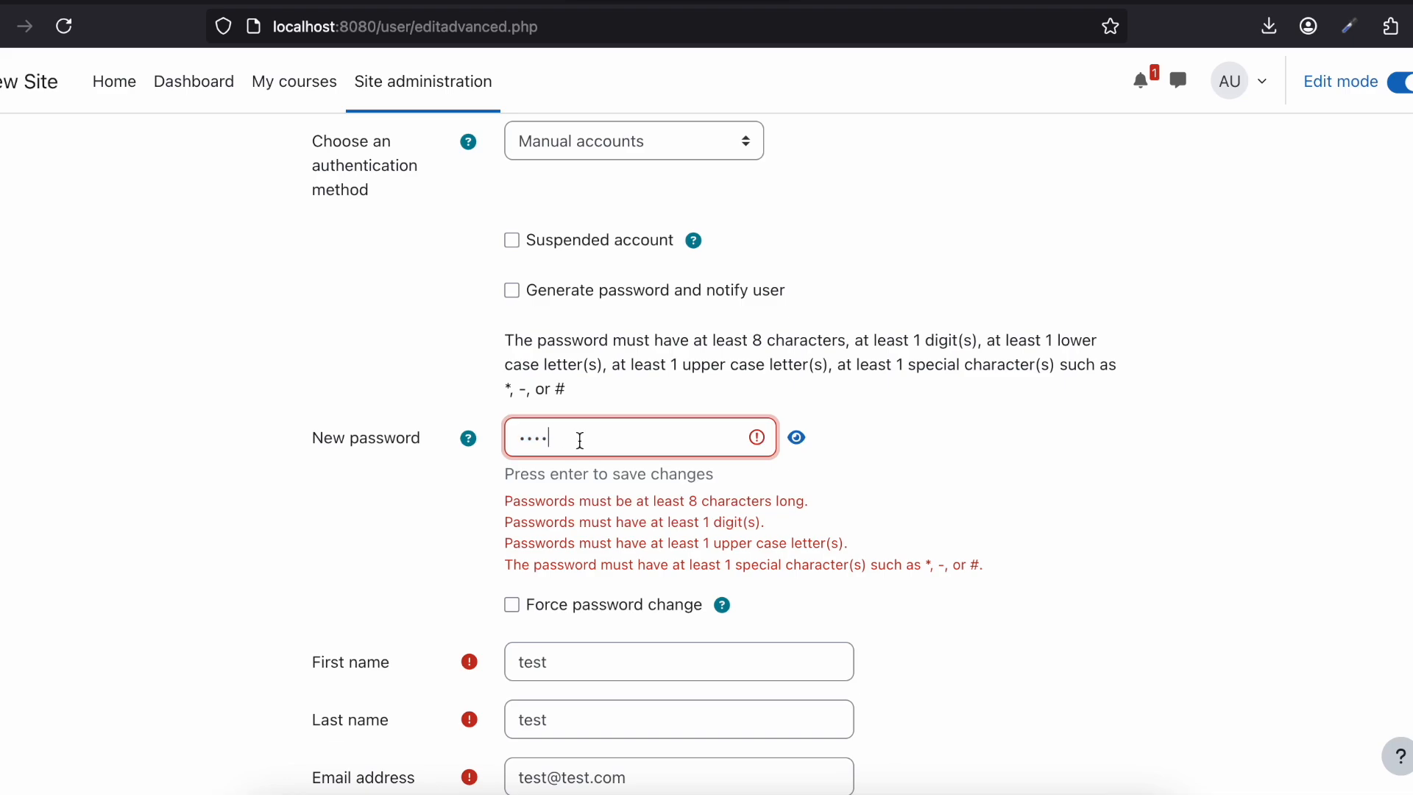
pyautogui.doubleClick(580, 440)
pyautogui.write('••')
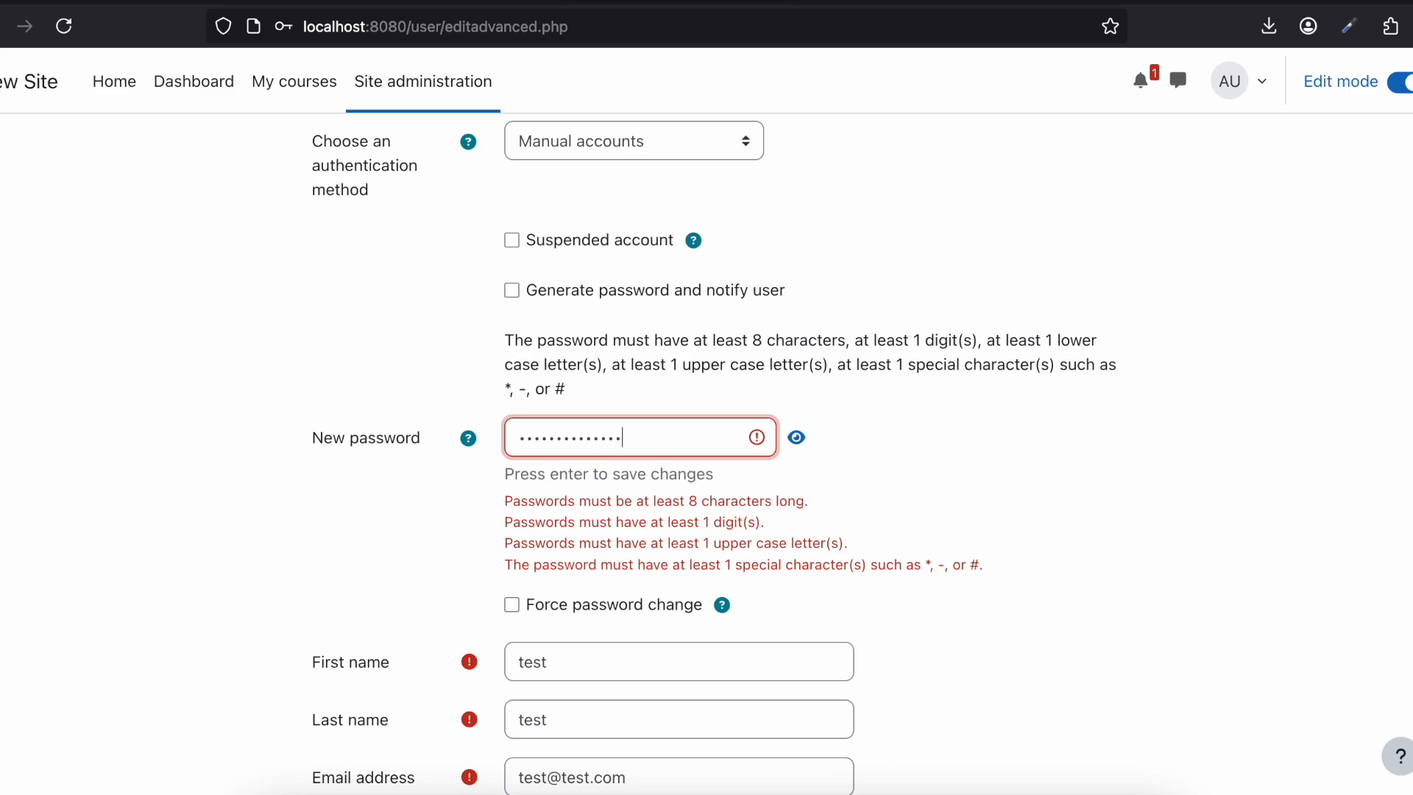
# Step: Create the new user account and decline saving its password in the browser
pyautogui.scroll(-10, 372, 501)
pyautogui.click(537, 655)
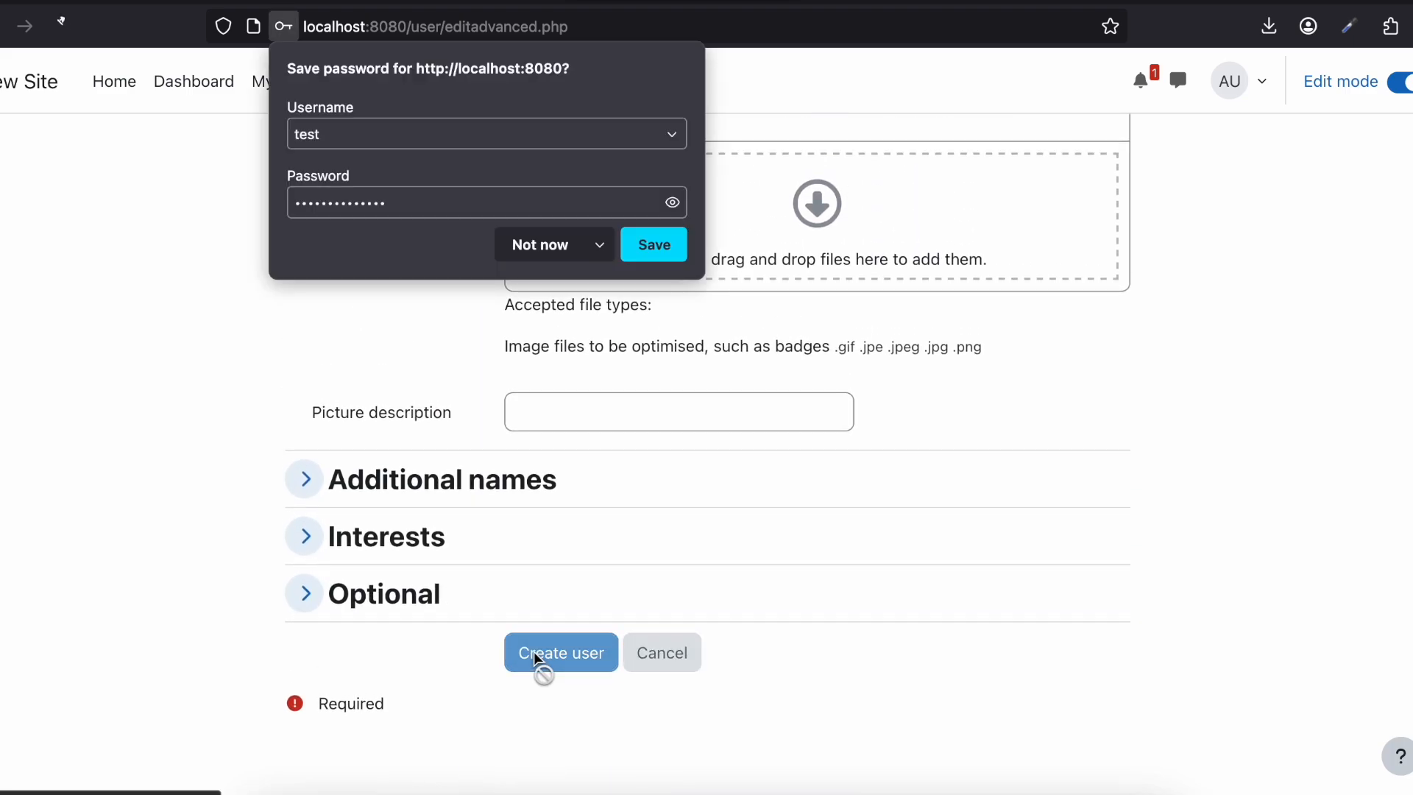
pyautogui.click(525, 254)
# Step: Switch to the private window, log in with username test and the account password, and dismiss the introductory tour
pyautogui.press('super+grave')
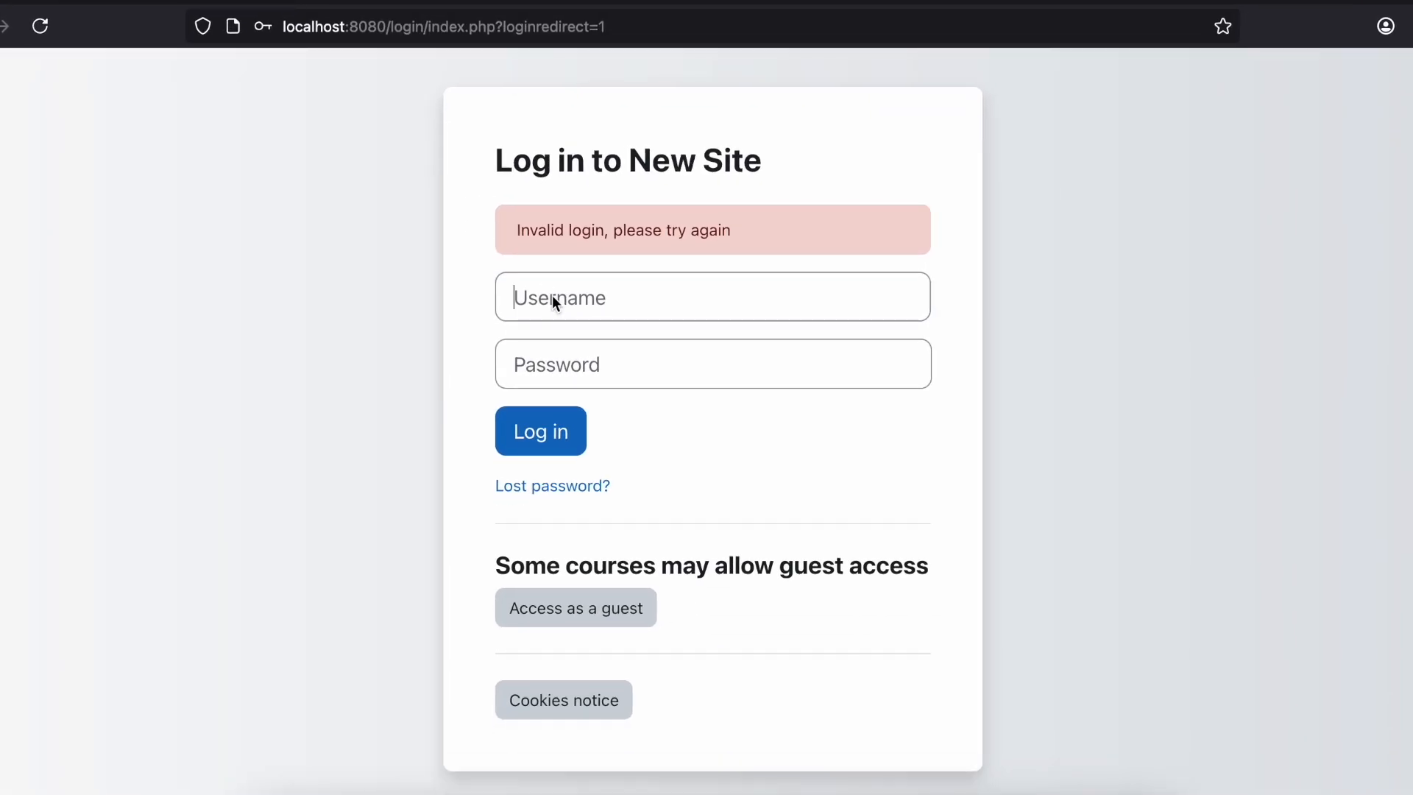
pyautogui.click(555, 301)
pyautogui.write('test')
pyautogui.press('Tab')
pyautogui.click(533, 361)
pyautogui.write('t')
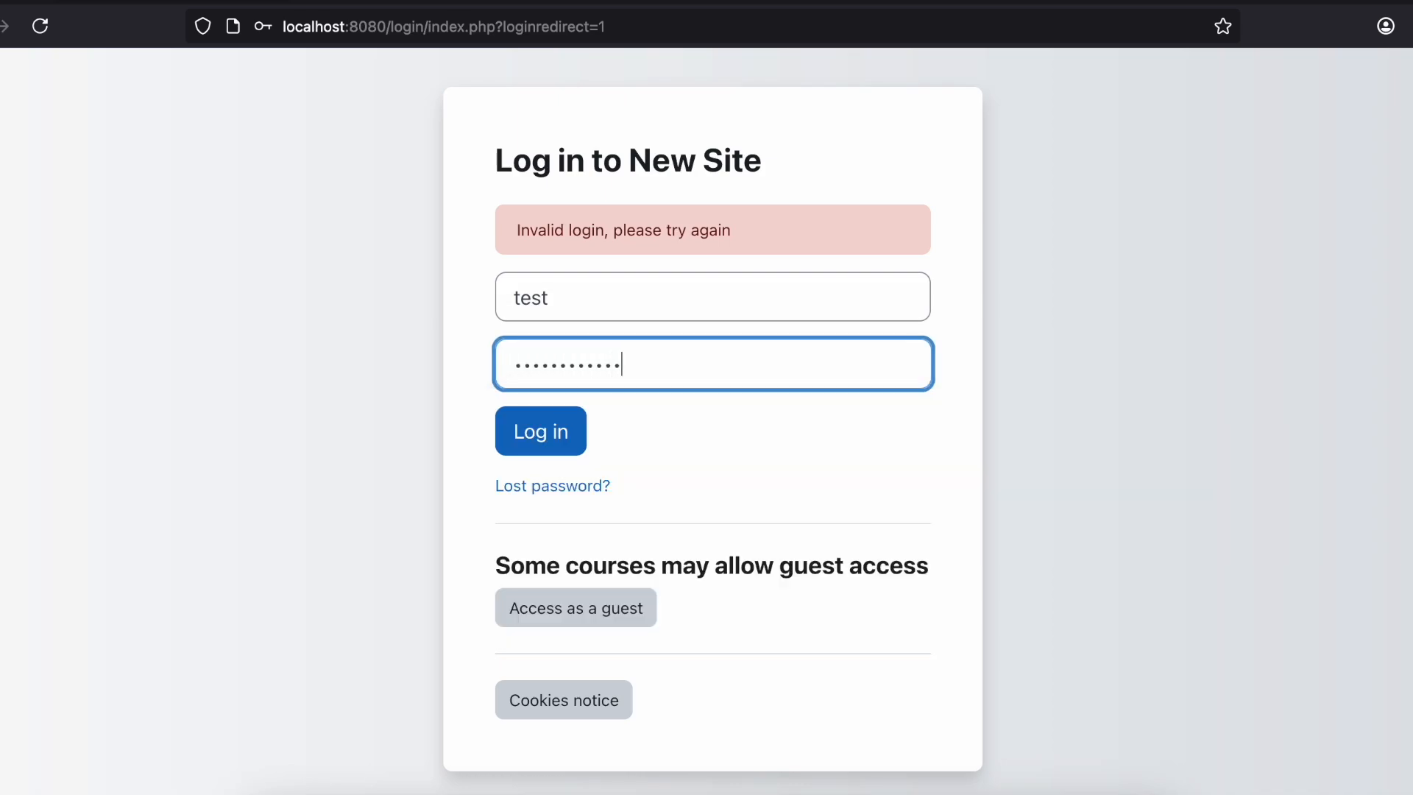
pyautogui.click(534, 439)
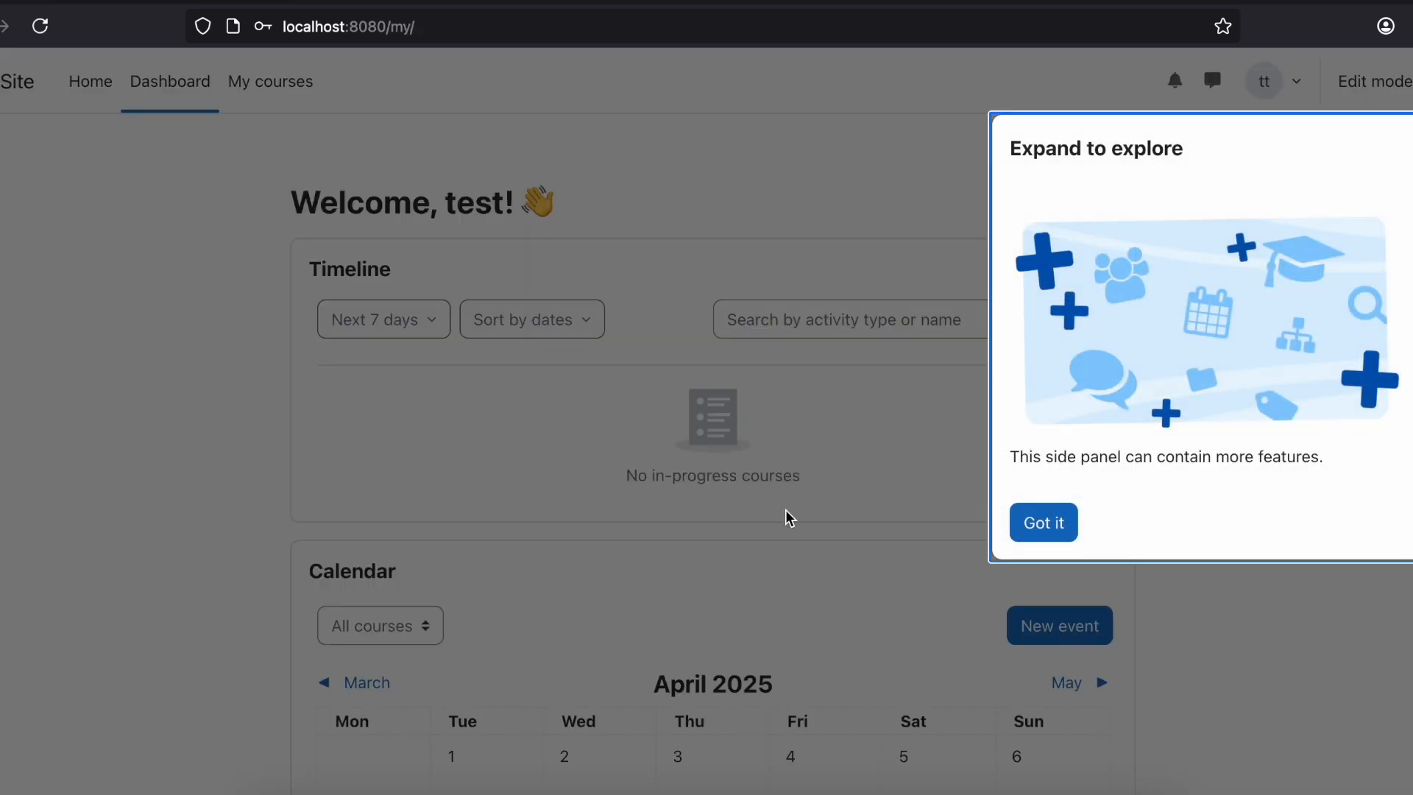
pyautogui.click(1060, 524)
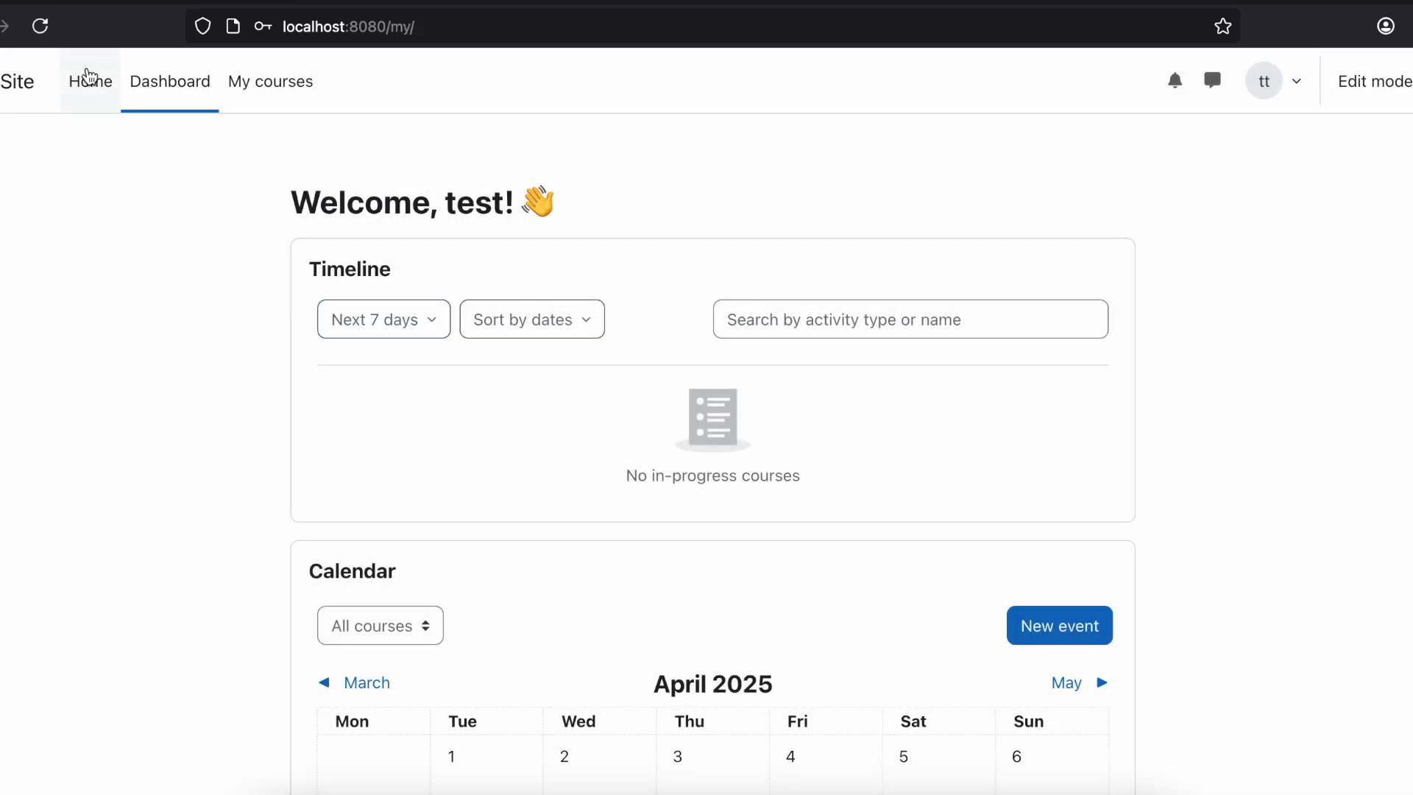
# Step: As the test user, check access to the HTML course from the site home page
pyautogui.click(106, 79)
pyautogui.click(324, 303)
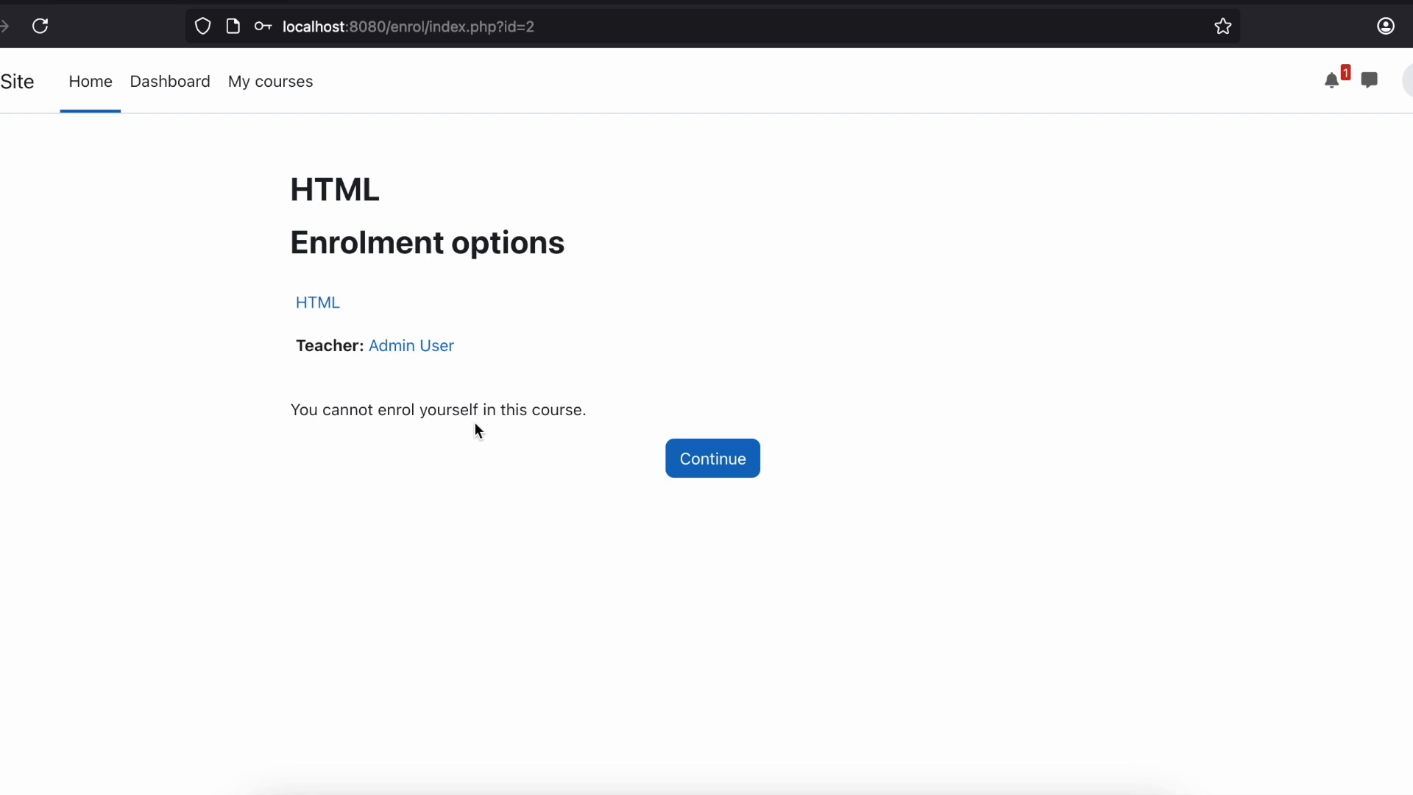
pyautogui.click(739, 474)
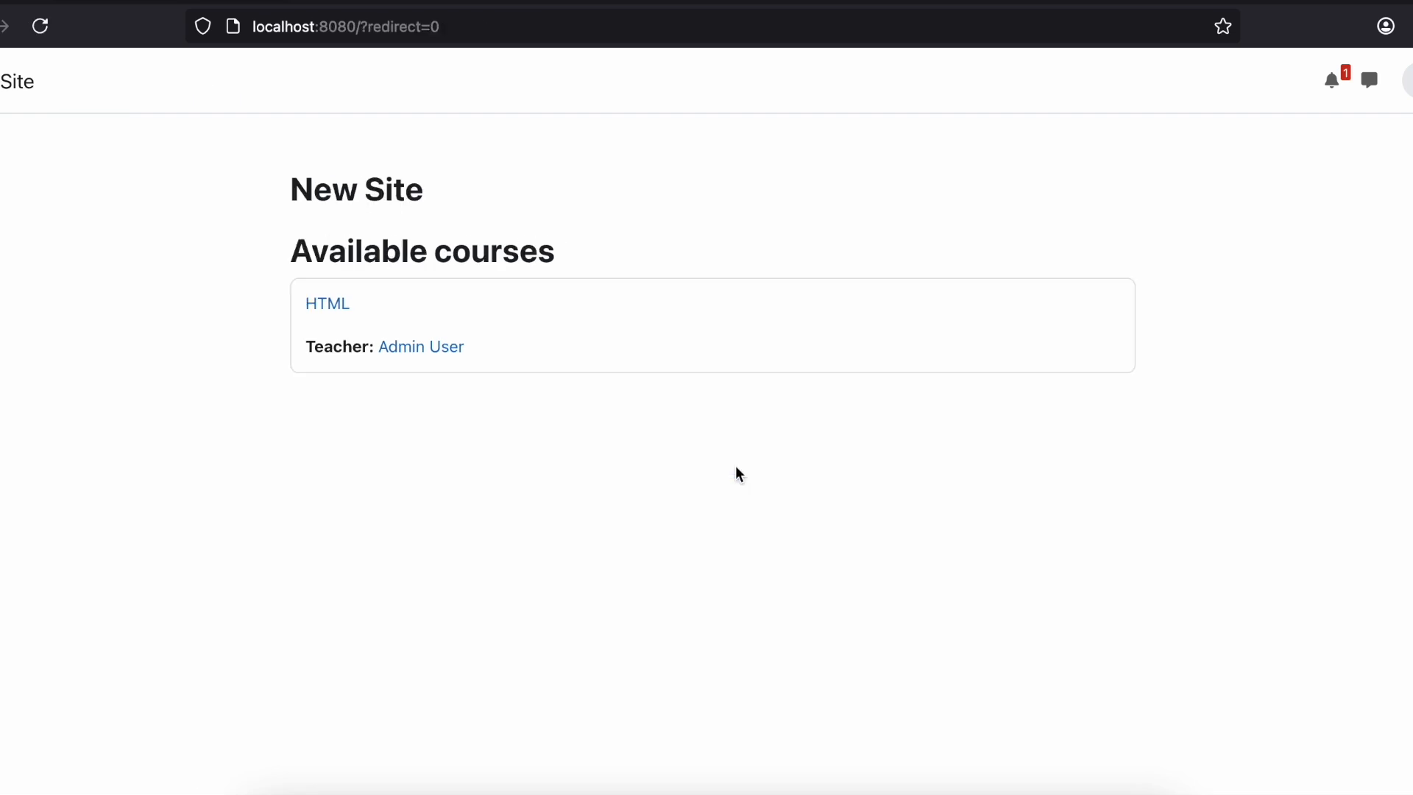
pyautogui.click(337, 303)
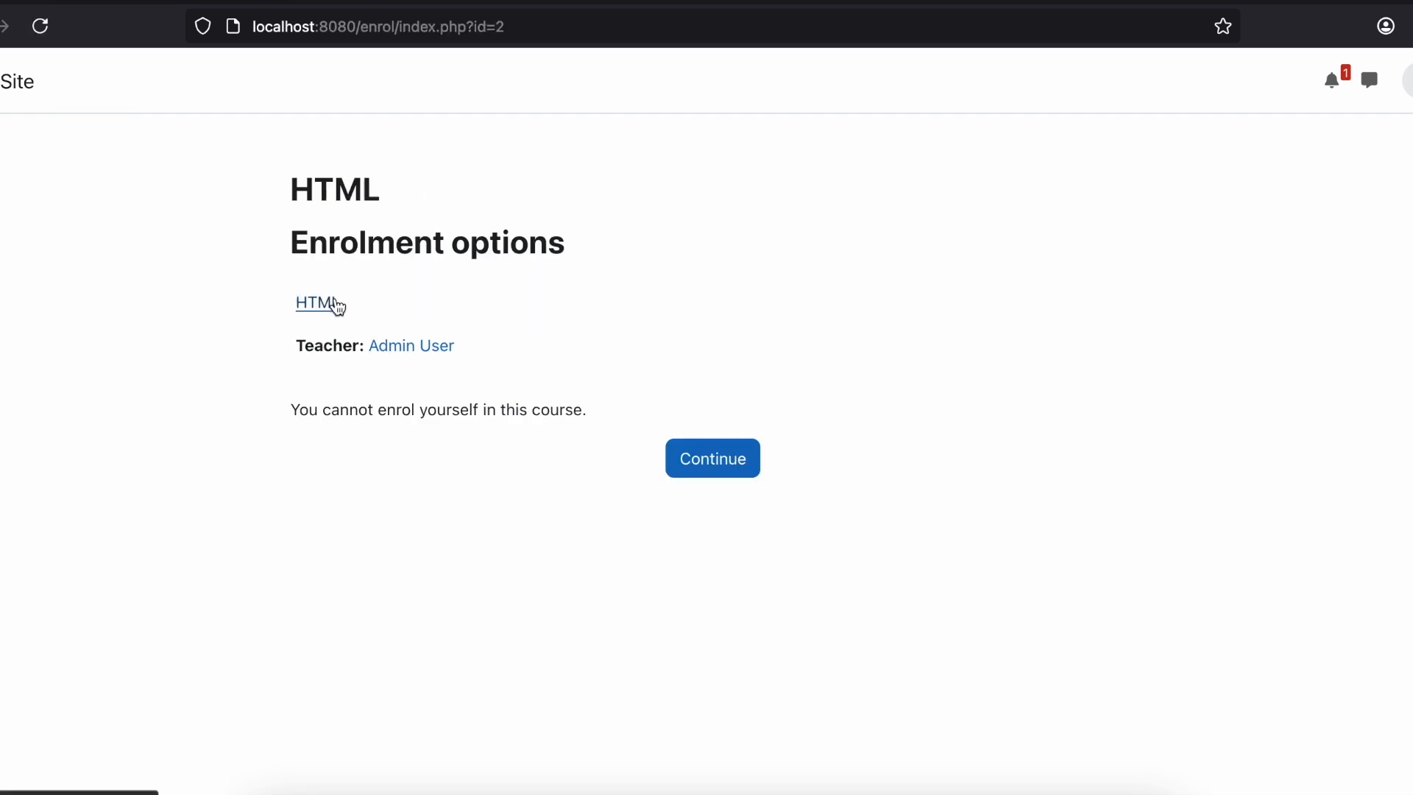
# Step: Switch to the administrator's window and open the HTML course from the site home page
pyautogui.moveTo(439, 1); pyautogui.dragTo(465, 358)
pyautogui.click(537, 204)
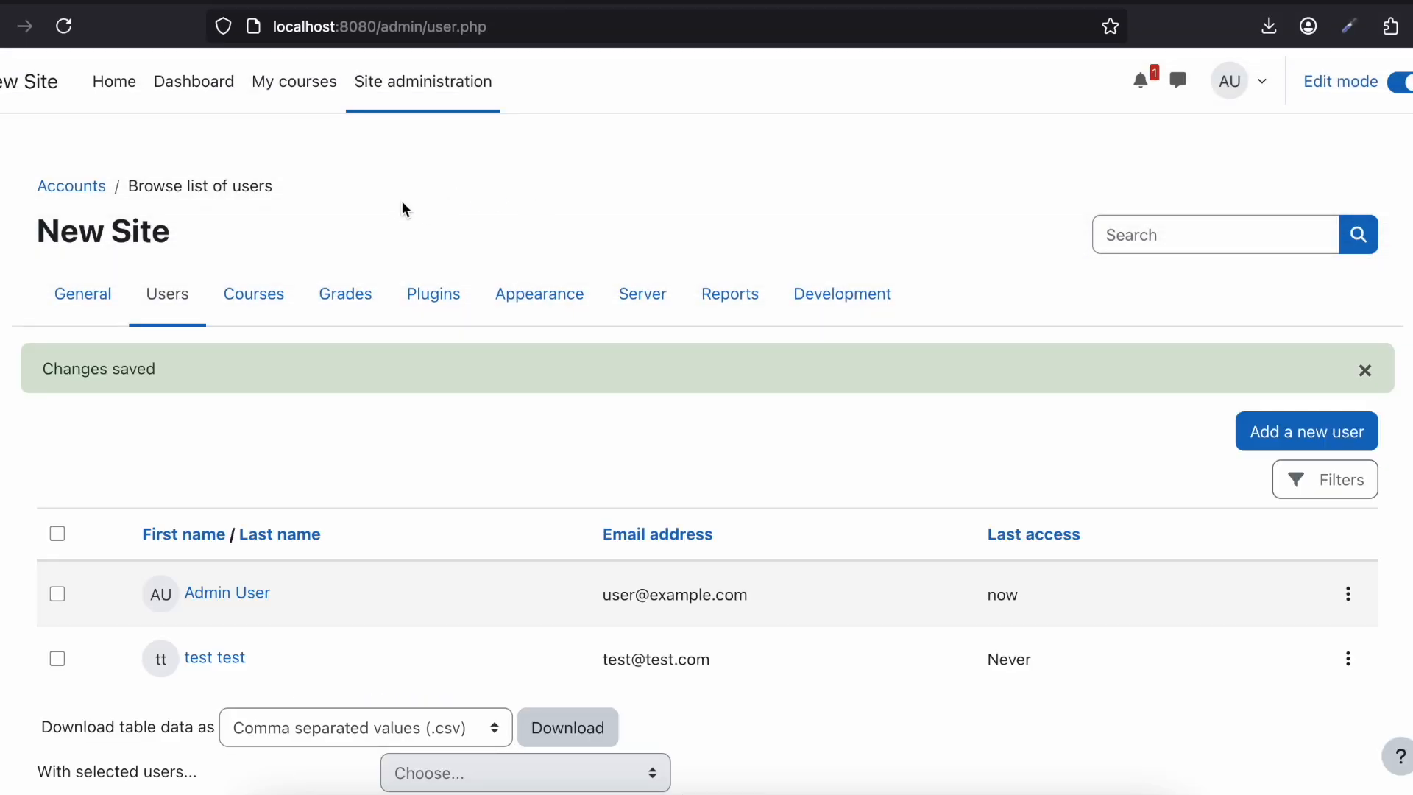
pyautogui.click(99, 87)
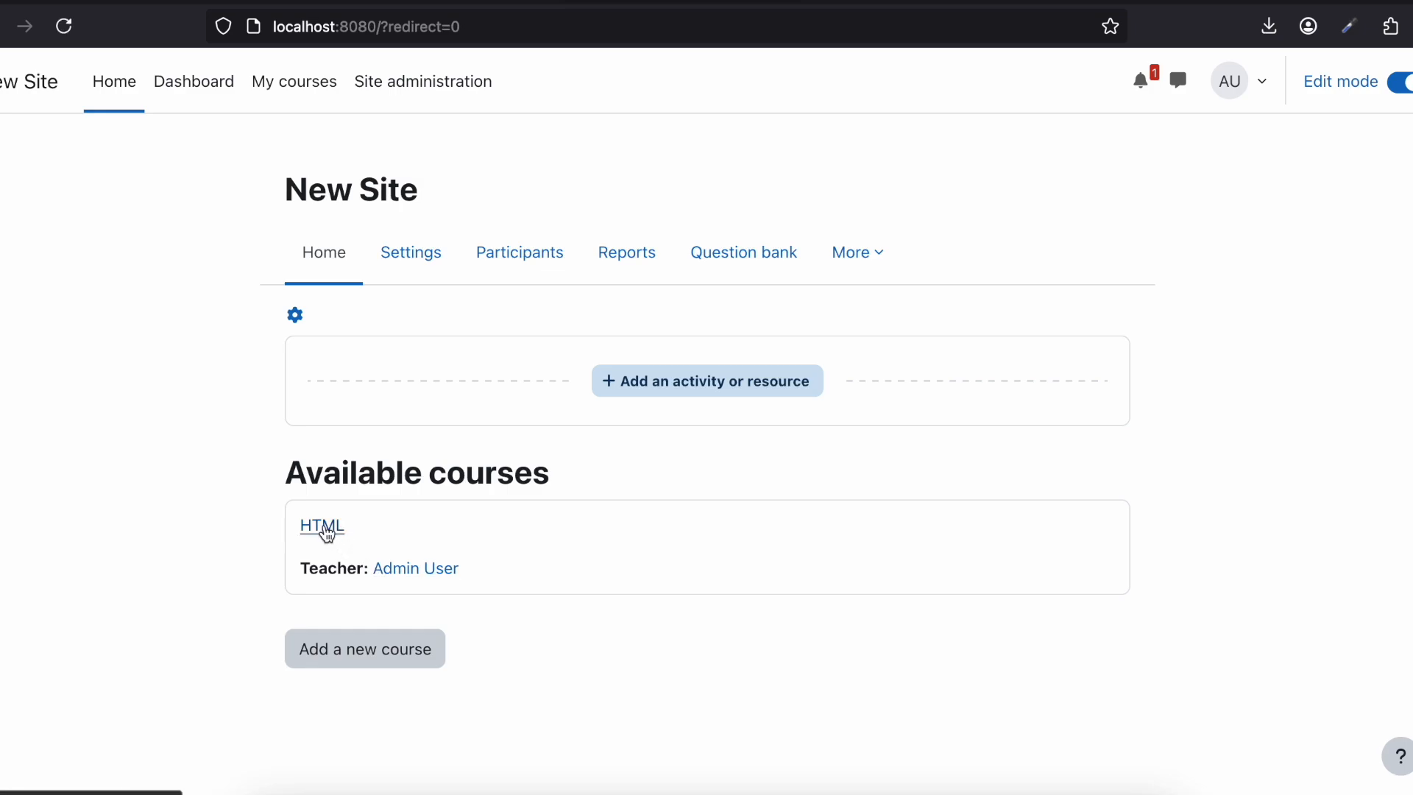
pyautogui.click(323, 528)
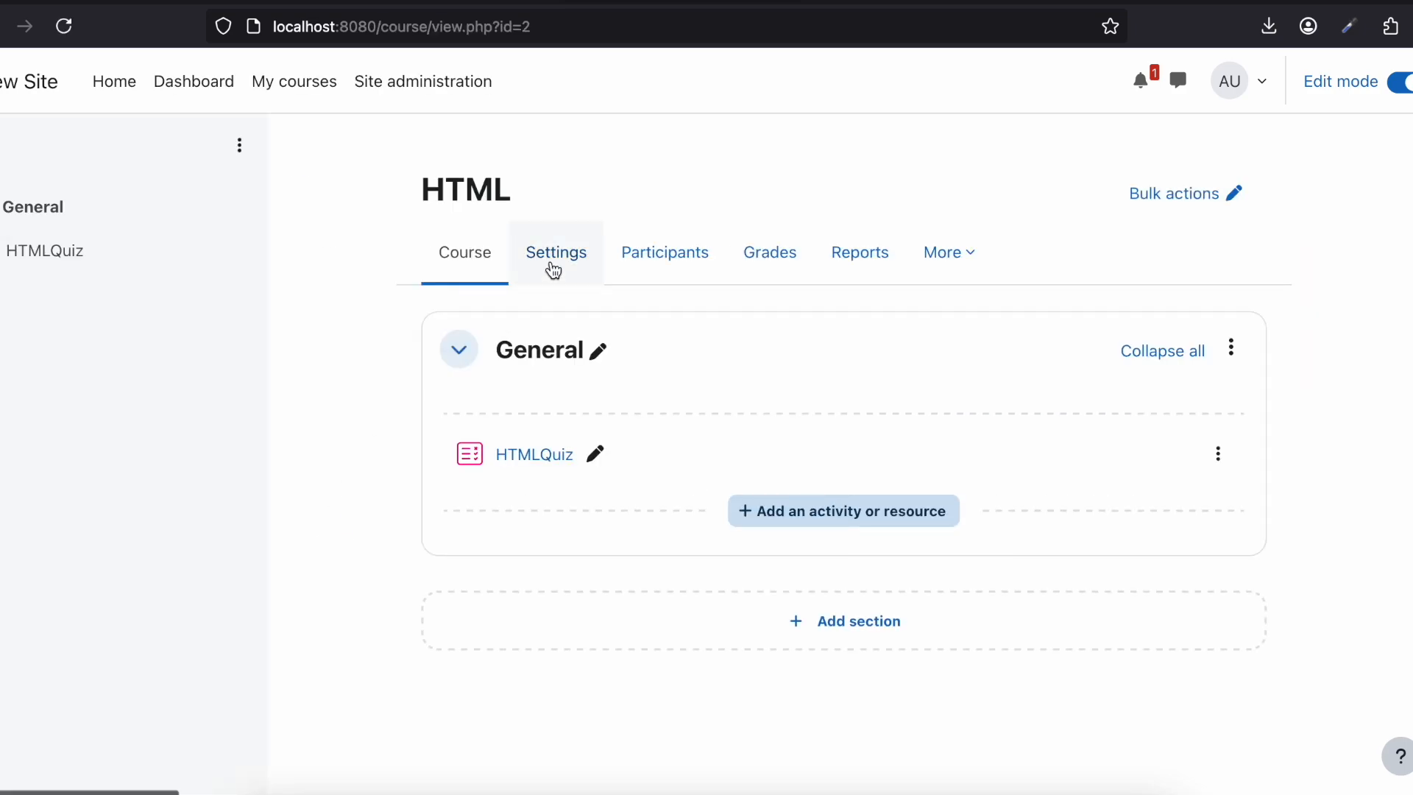
# Step: Look through the general settings of the HTML course
pyautogui.click(554, 270)
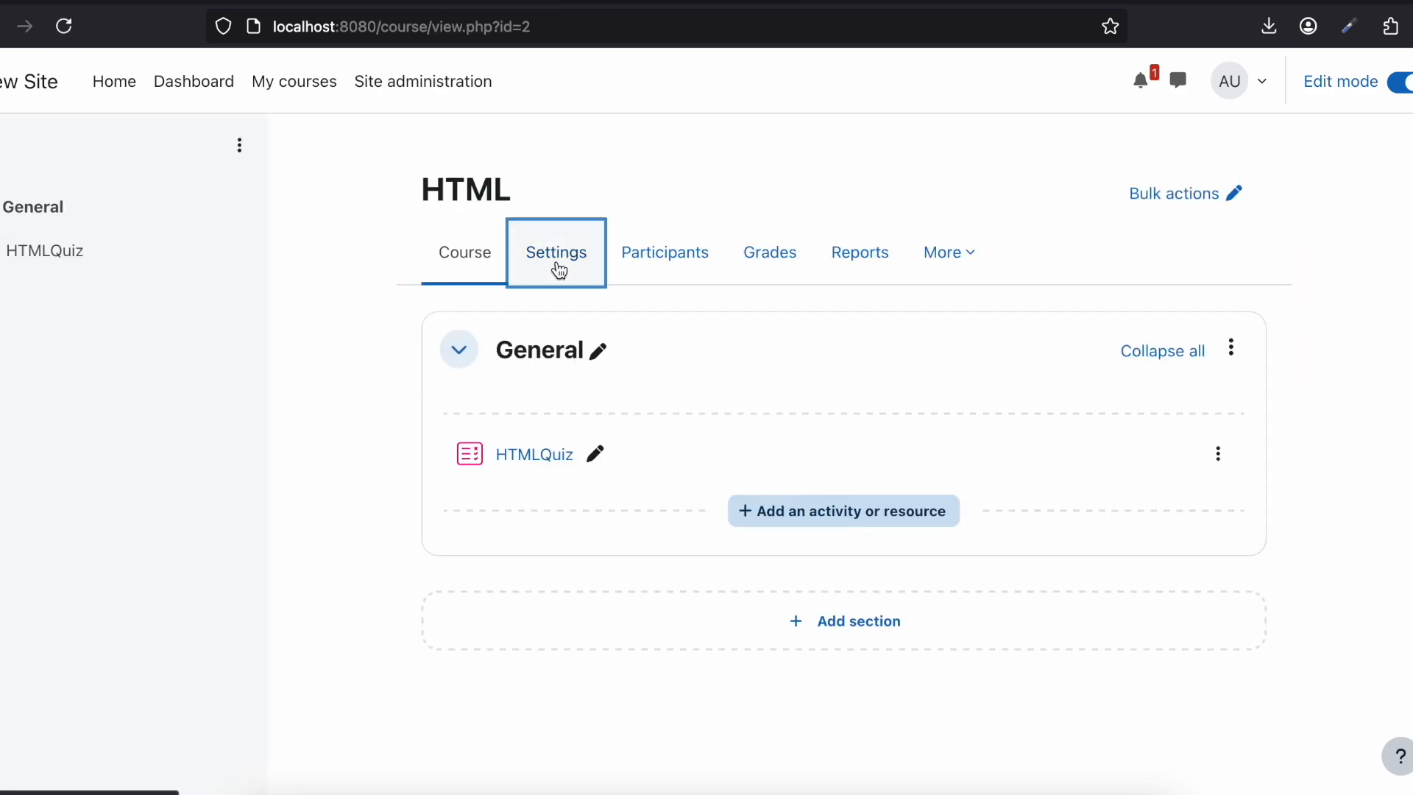
pyautogui.scroll(-3, 557, 264)
pyautogui.scroll(-15, 556, 259)
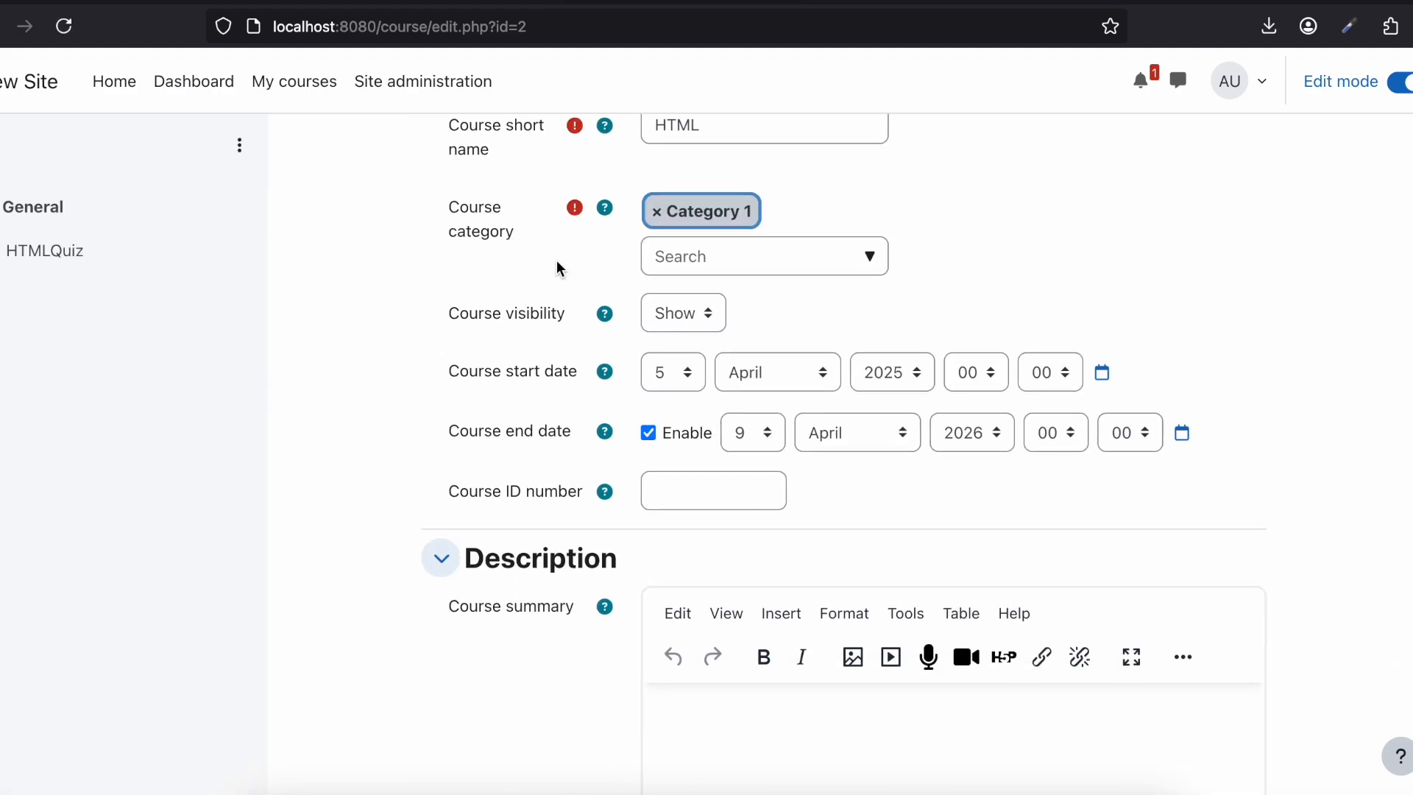
pyautogui.scroll(15, 387, 498)
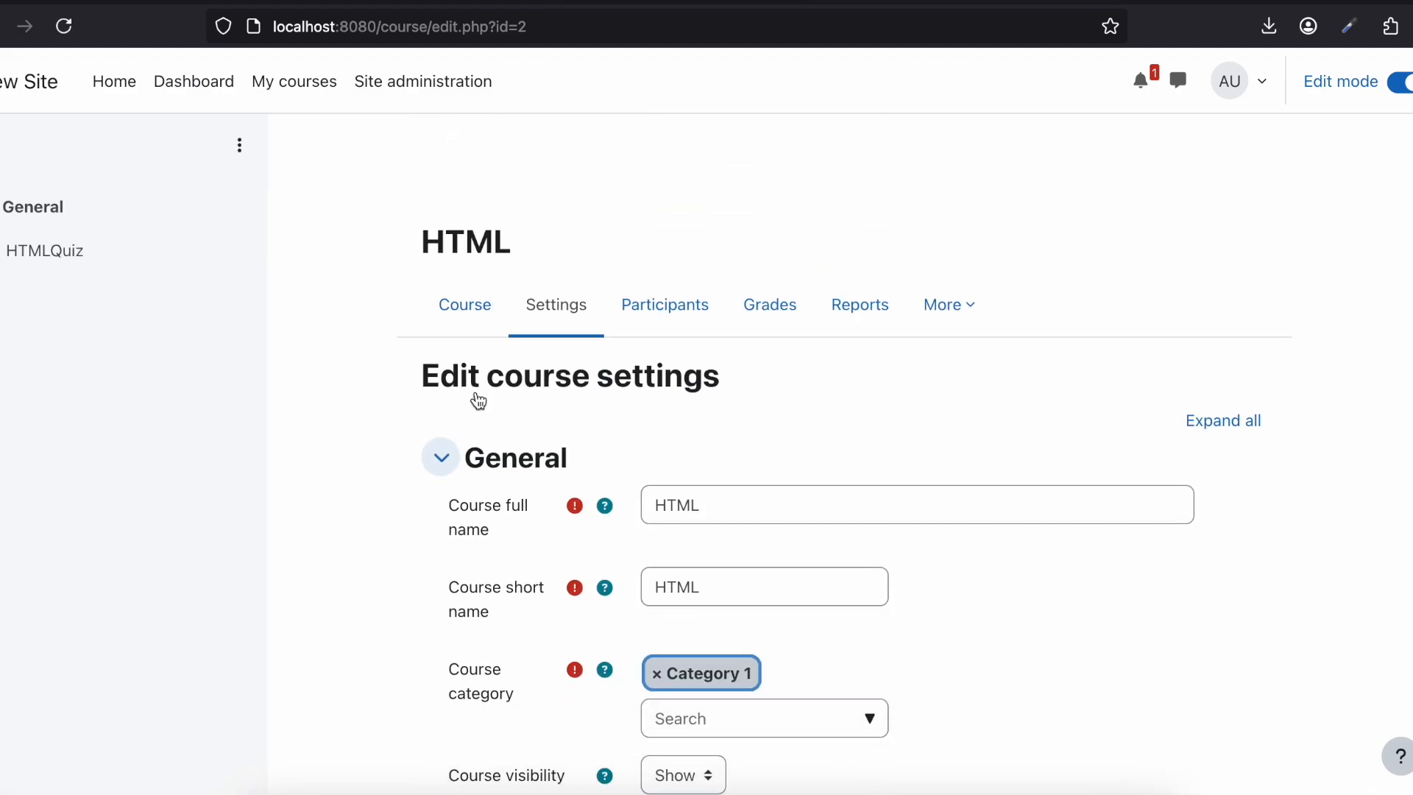
# Step: Open the HTML course's participants list and choose Manual enrolments as its Enrolment methods filter condition
pyautogui.click(650, 263)
pyautogui.scroll(-3, 501, 377)
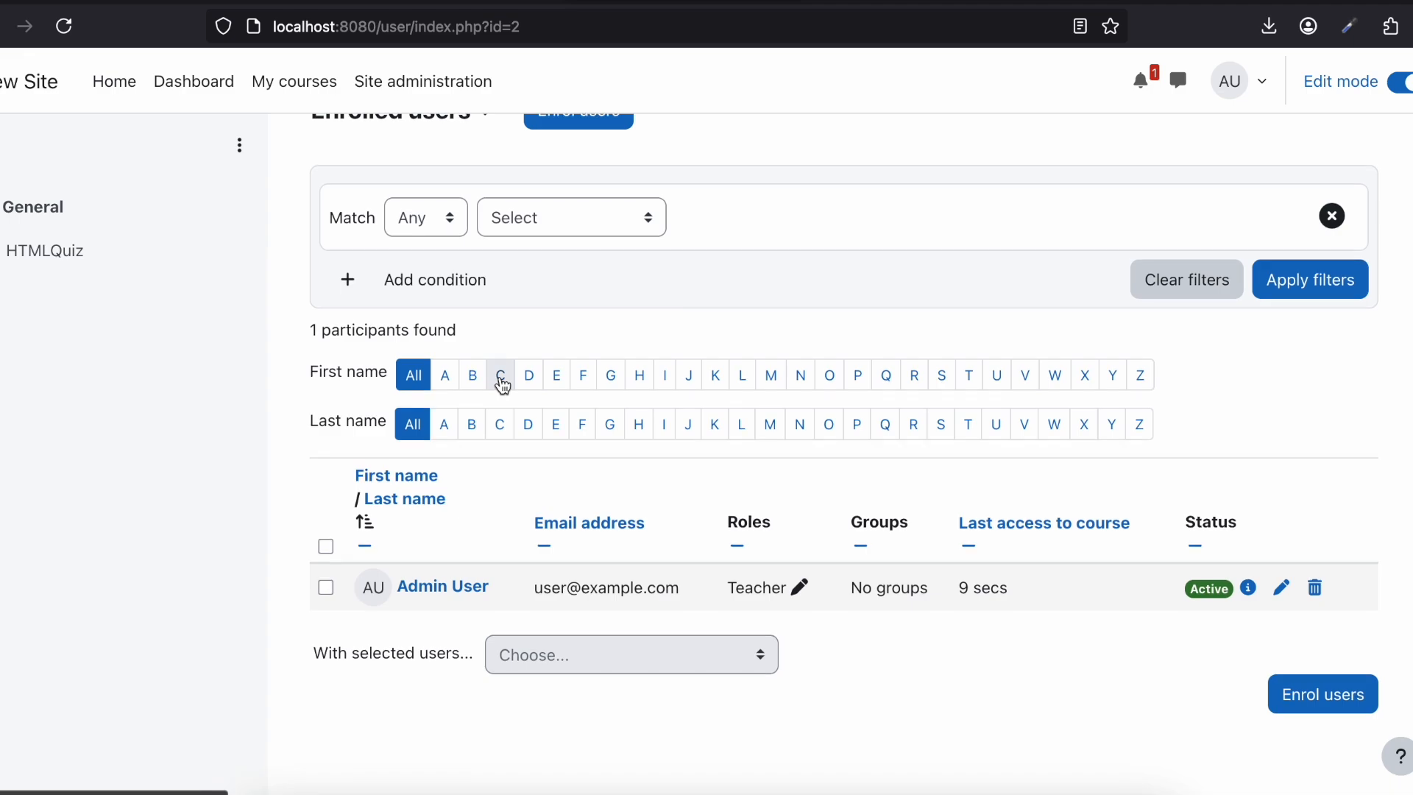
pyautogui.click(426, 220)
pyautogui.click(576, 231)
pyautogui.click(576, 231)
pyautogui.click(789, 196)
pyautogui.click(622, 215)
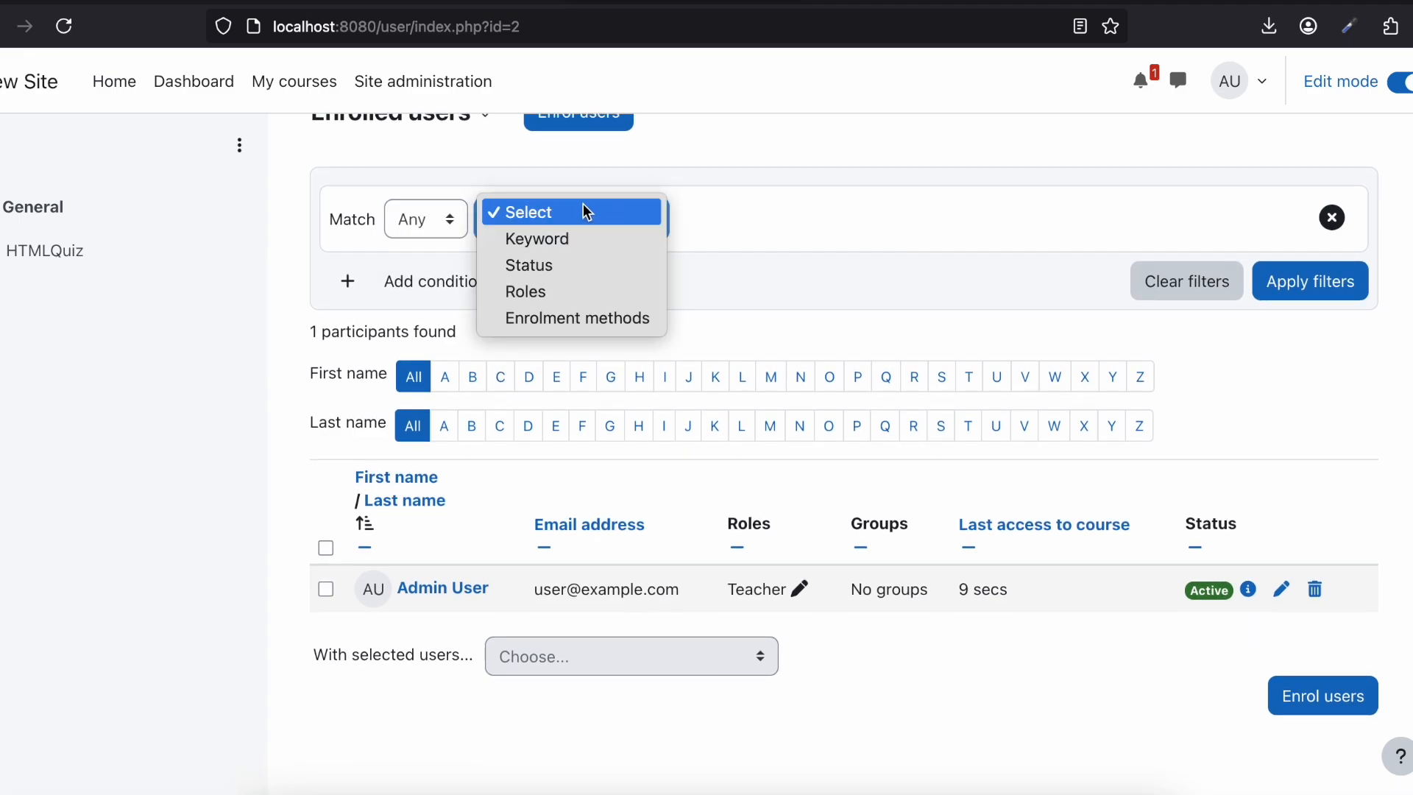
pyautogui.click(568, 318)
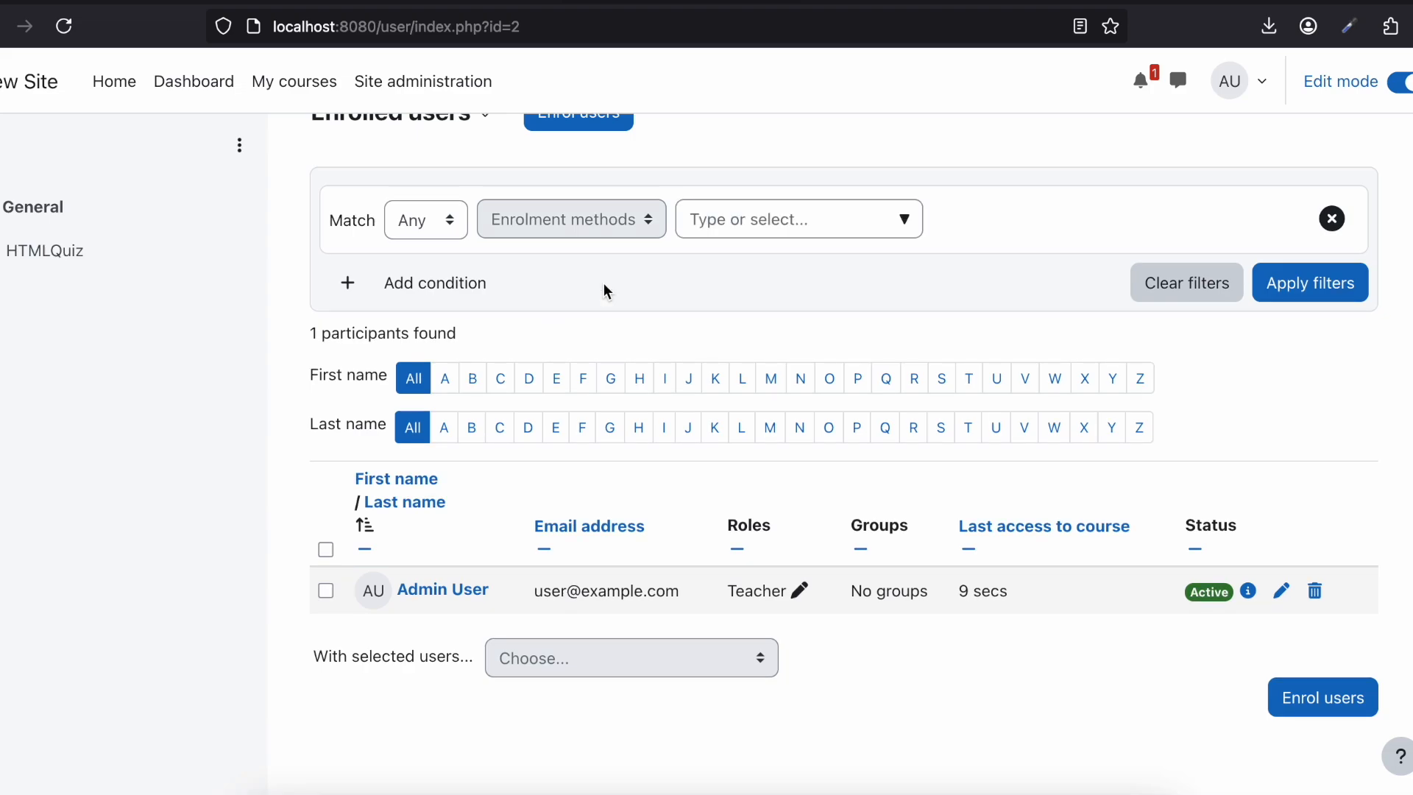
pyautogui.click(799, 227)
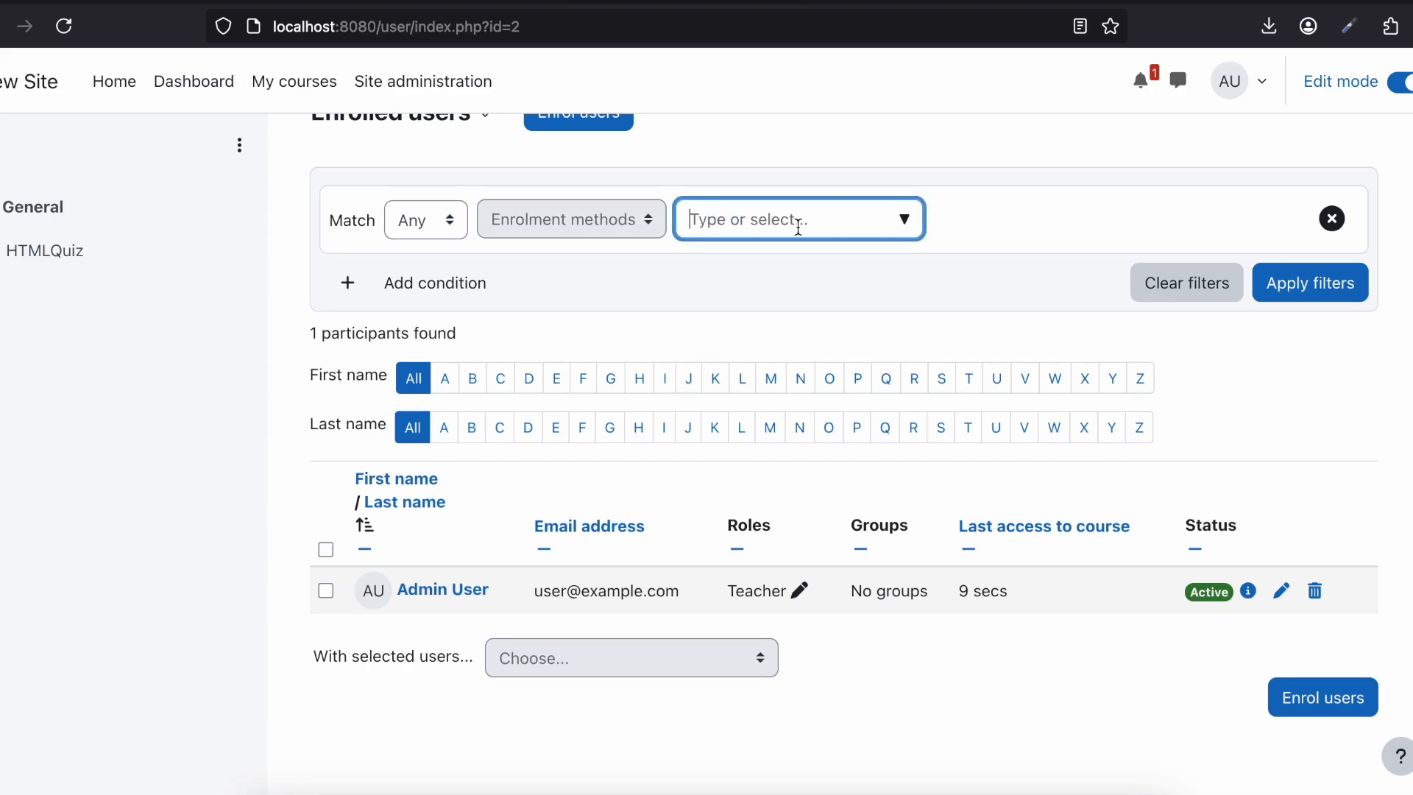
pyautogui.click(905, 220)
pyautogui.click(804, 277)
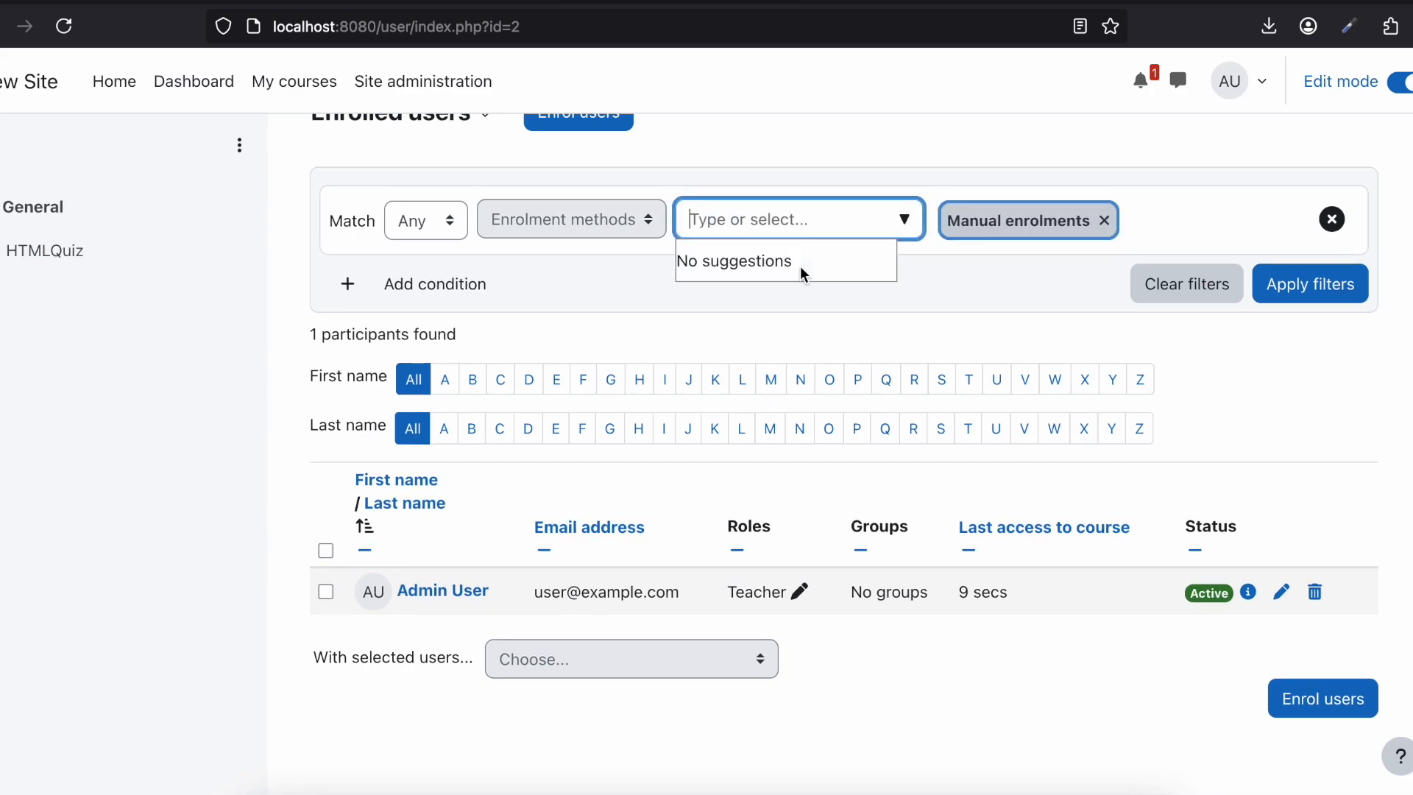
# Step: Check the participants filter for other enrolment methods and look over the enrolled users page
pyautogui.click(943, 132)
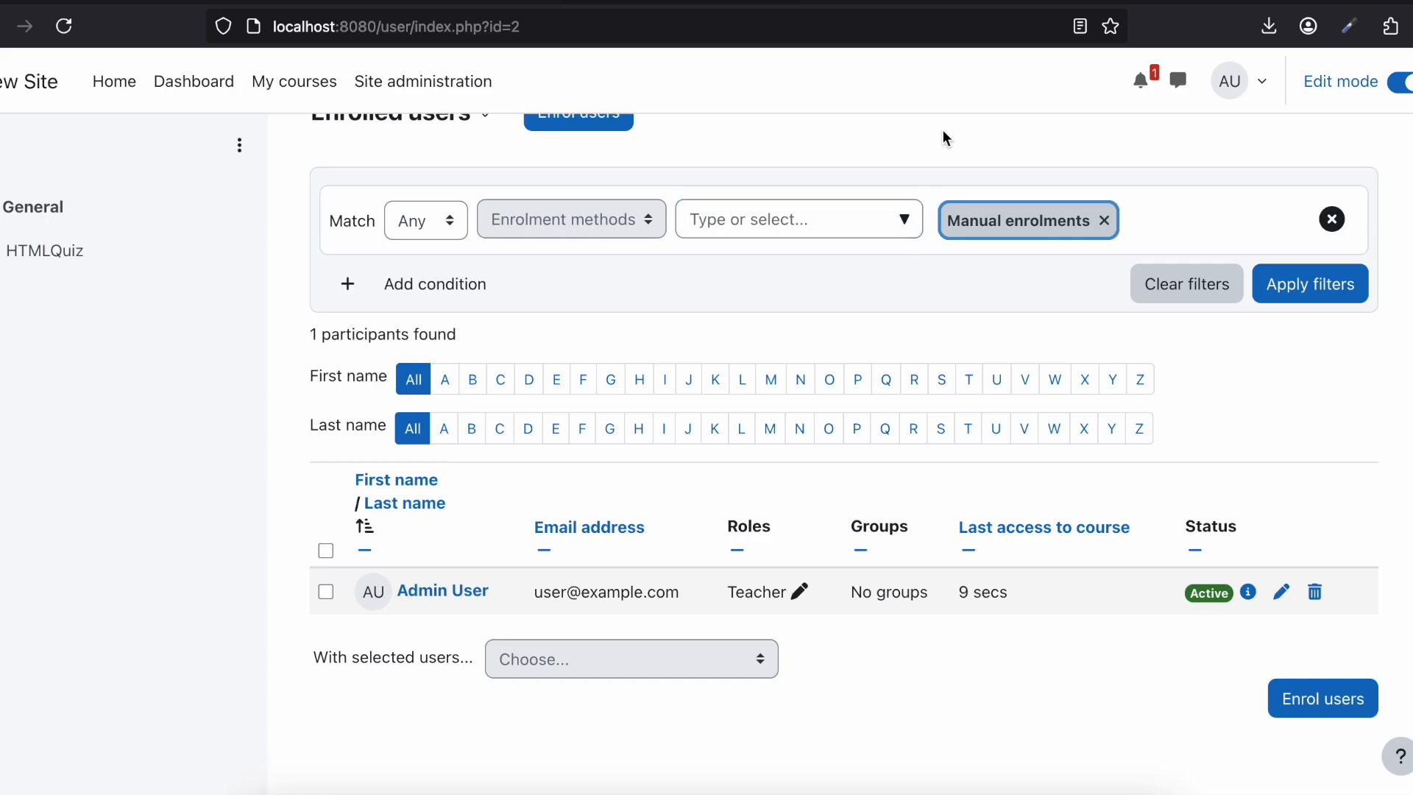
pyautogui.click(847, 218)
pyautogui.click(902, 228)
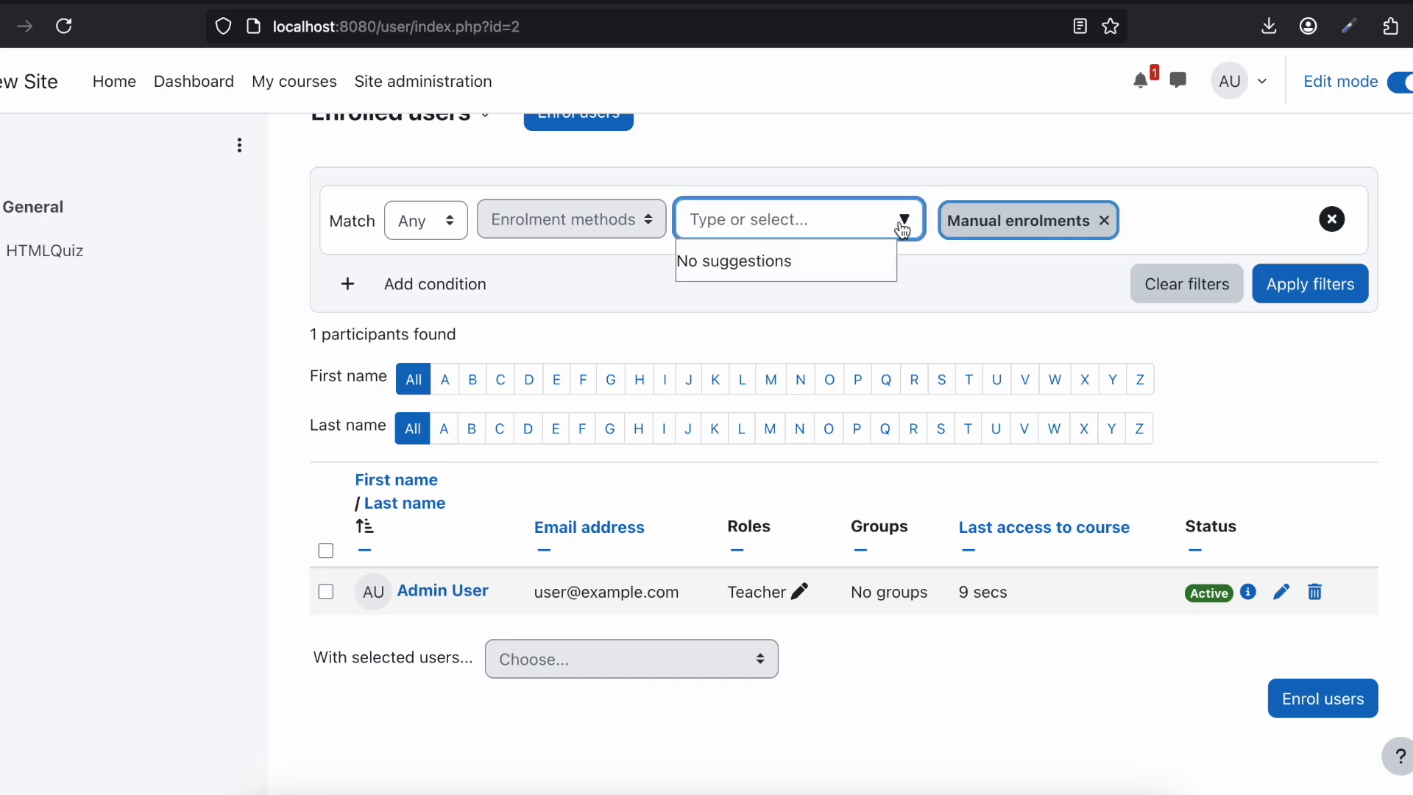
pyautogui.click(908, 140)
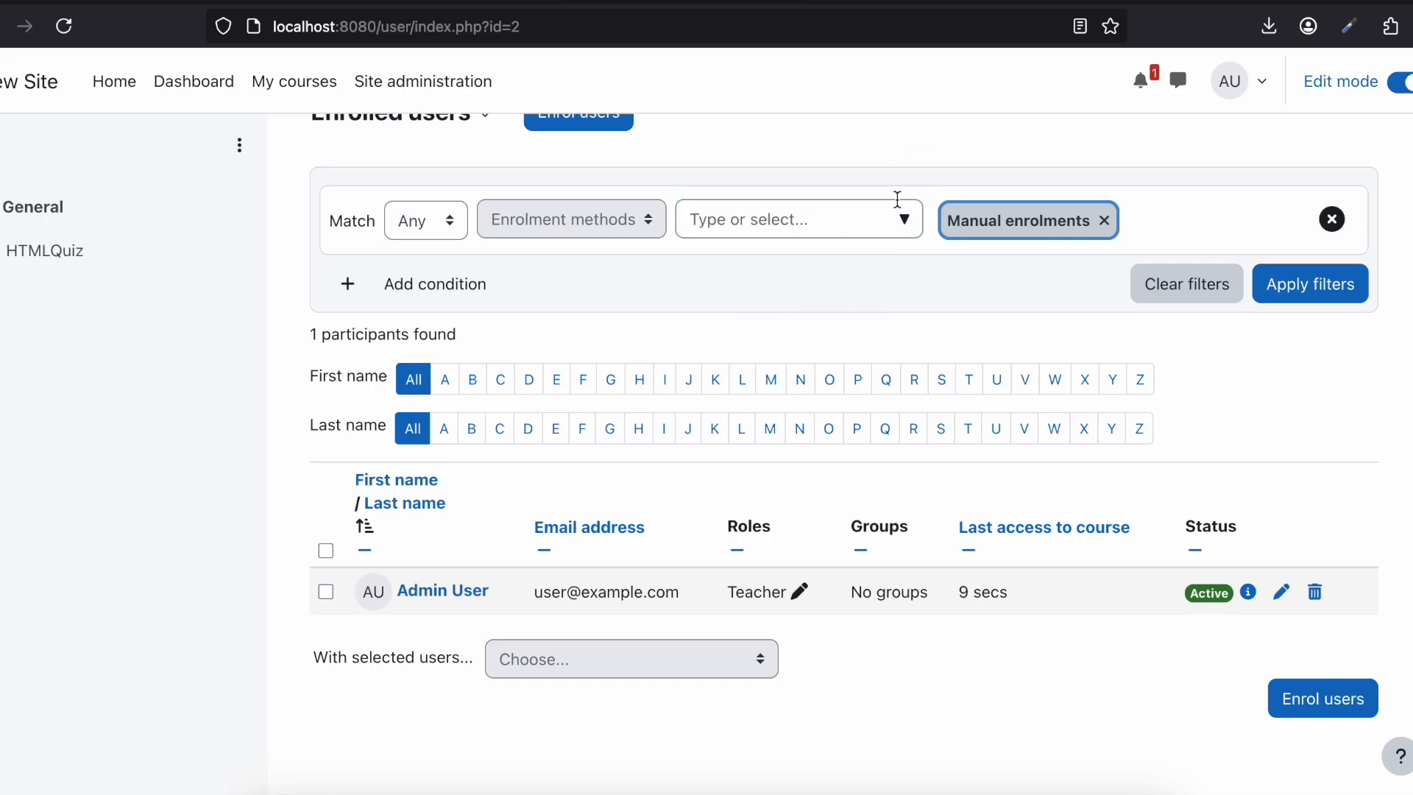
pyautogui.scroll(3, 819, 393)
pyautogui.scroll(-2, 816, 391)
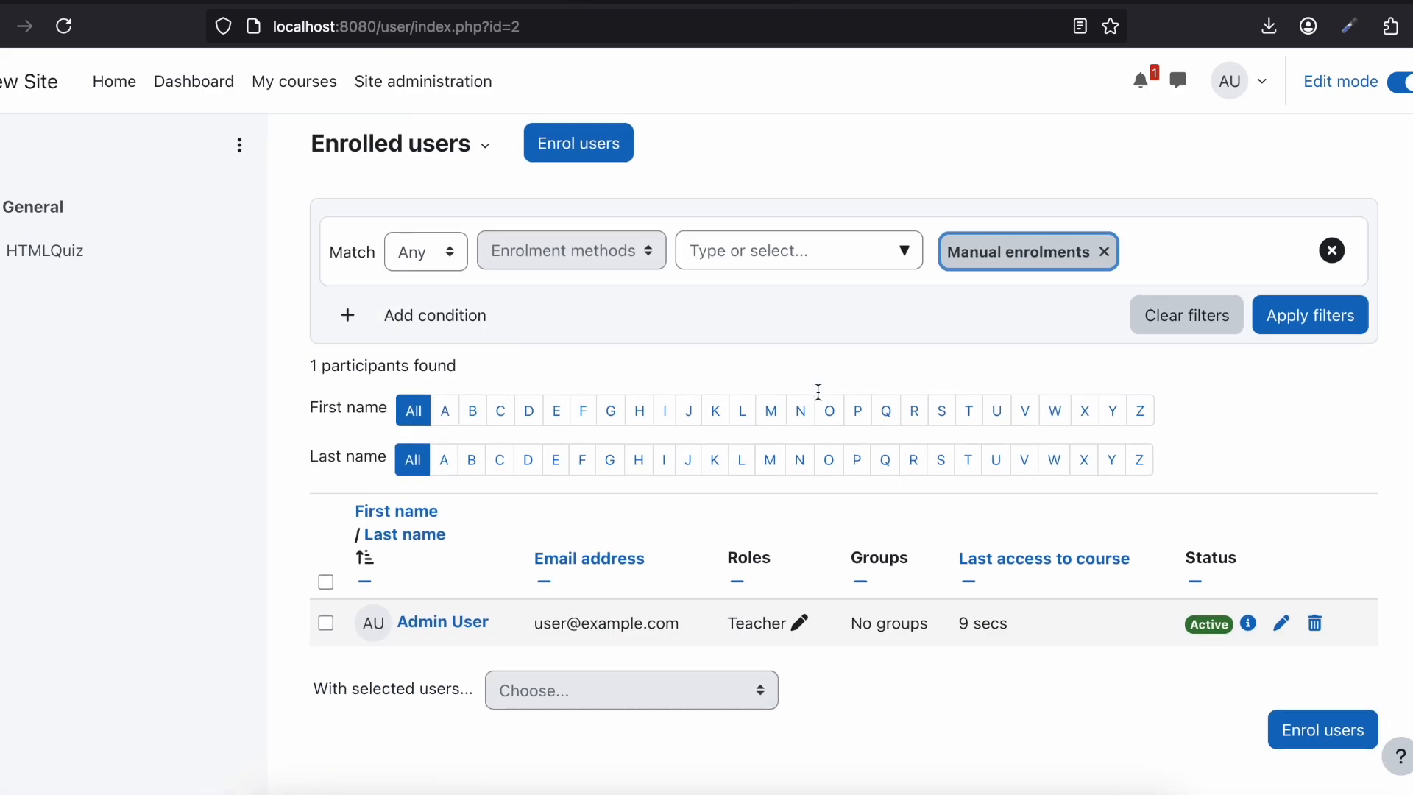
pyautogui.scroll(2, 817, 391)
pyautogui.scroll(-3, 817, 390)
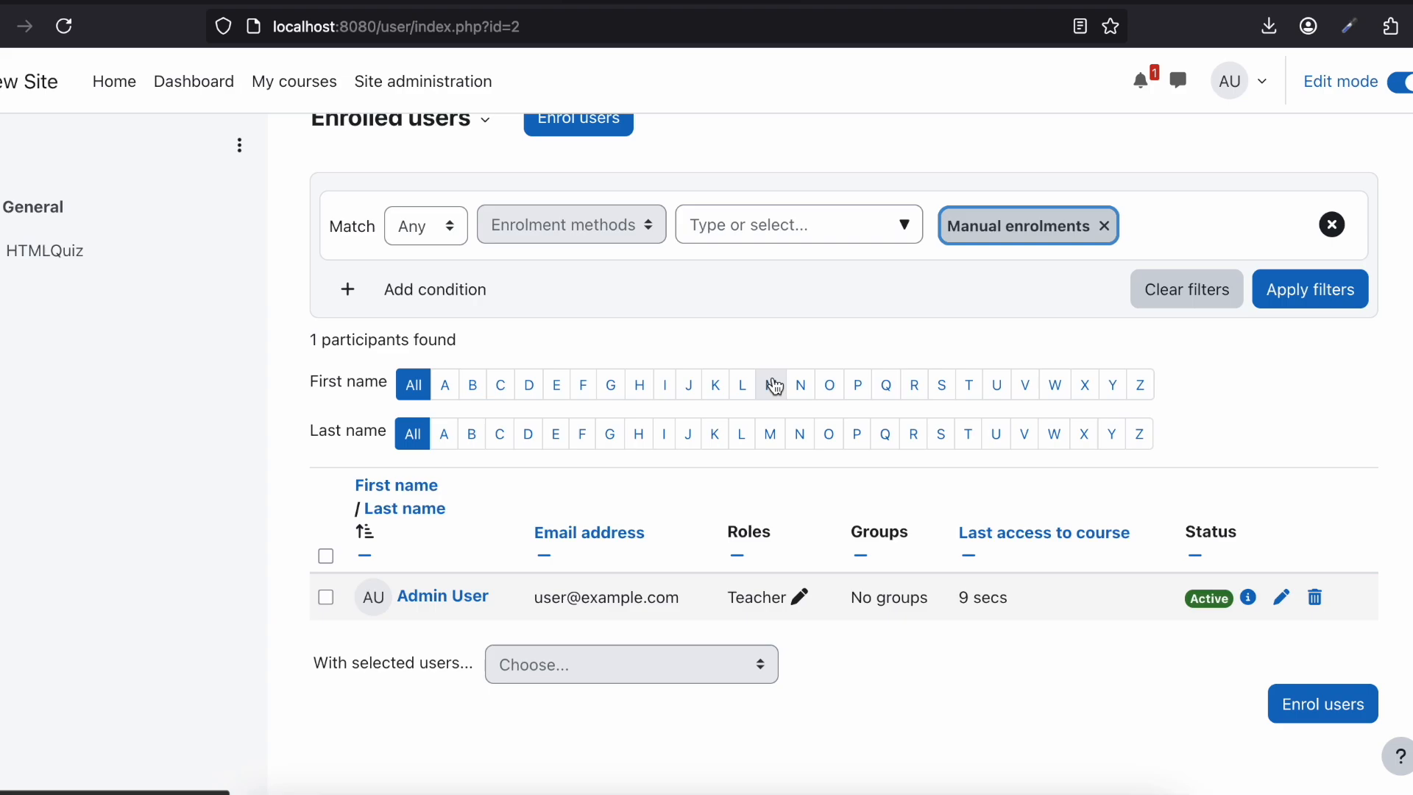
# Step: Review the test user's enrolment page, then recheck the enrolment methods offered in the administrator's participants filter
pyautogui.click(183, 791)
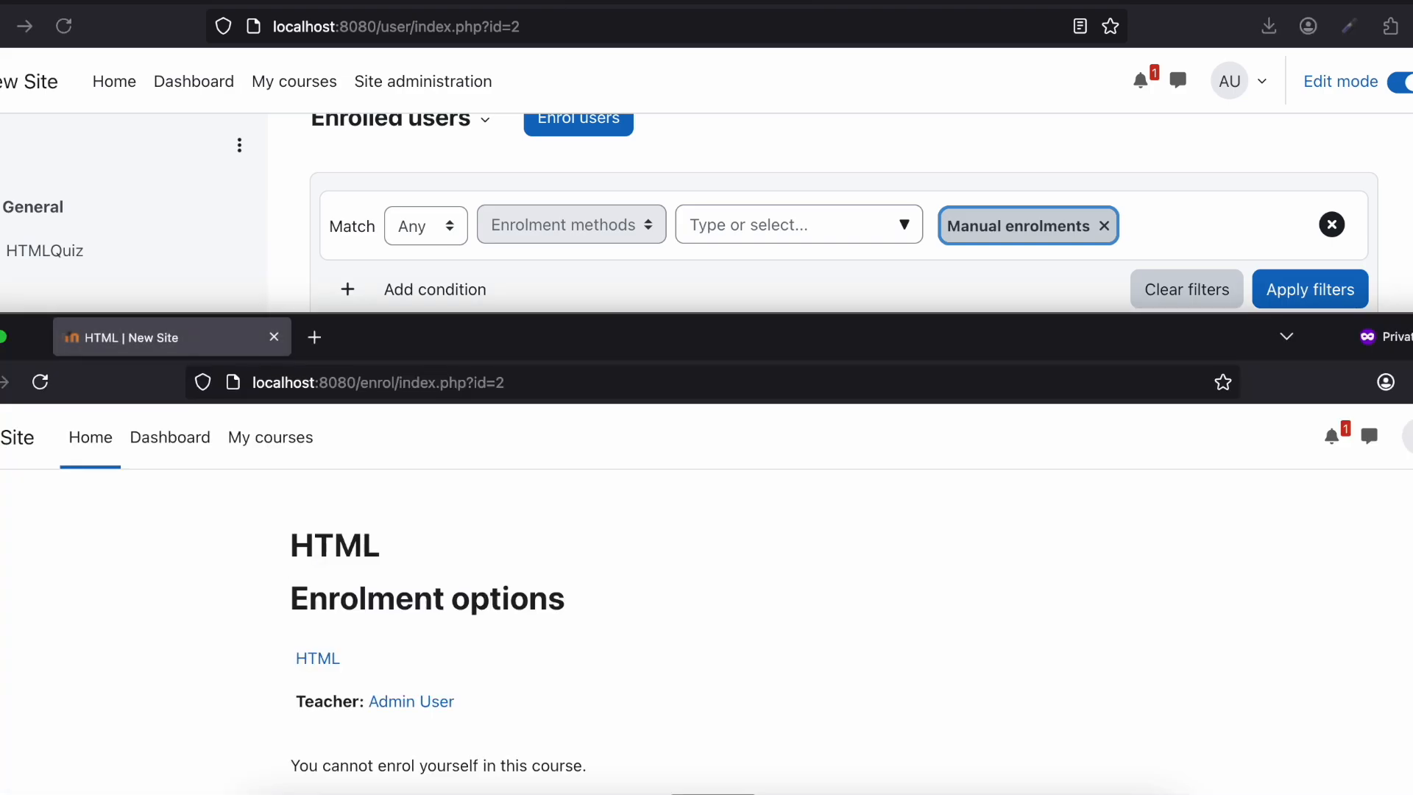
pyautogui.doubleClick(425, 342)
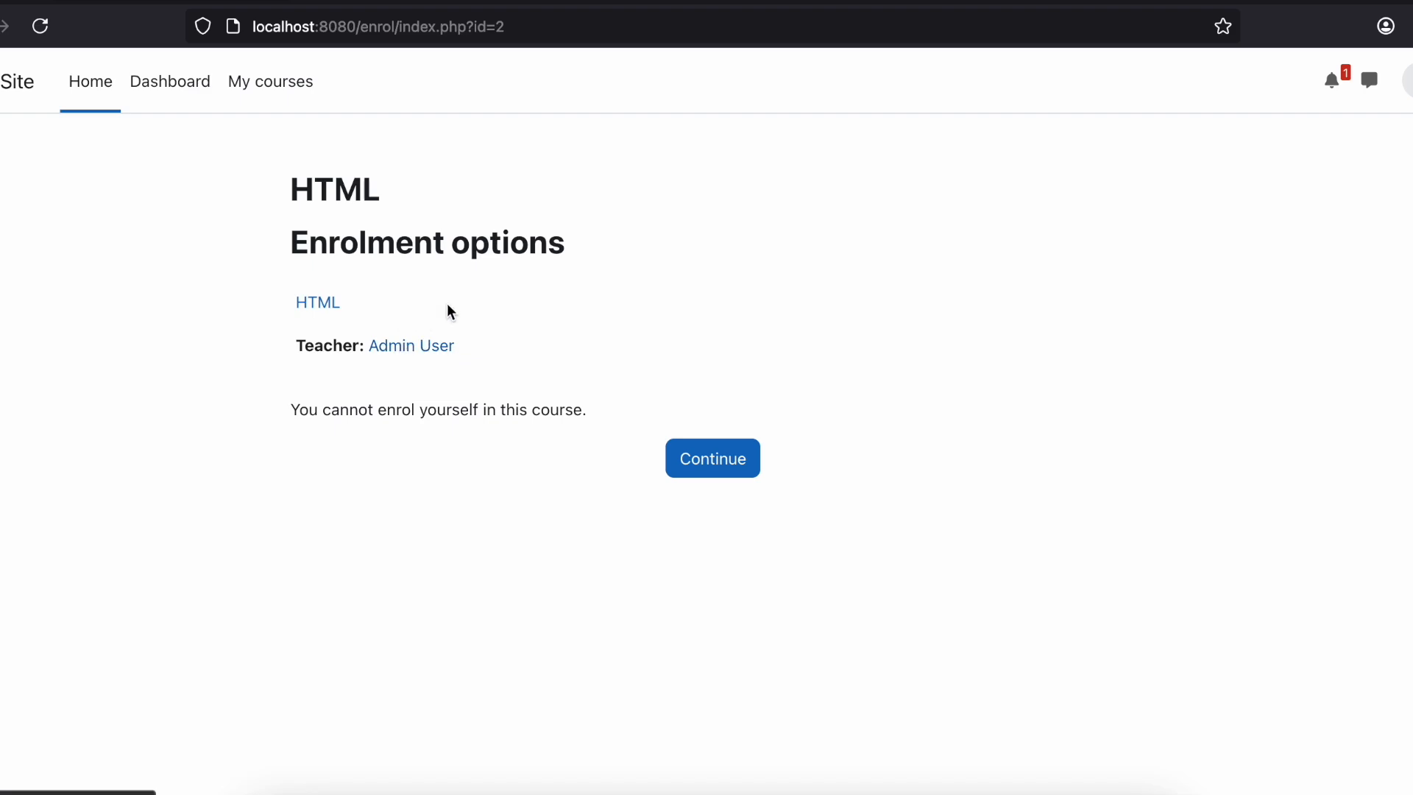
pyautogui.doubleClick(374, 3)
pyautogui.click(718, 289)
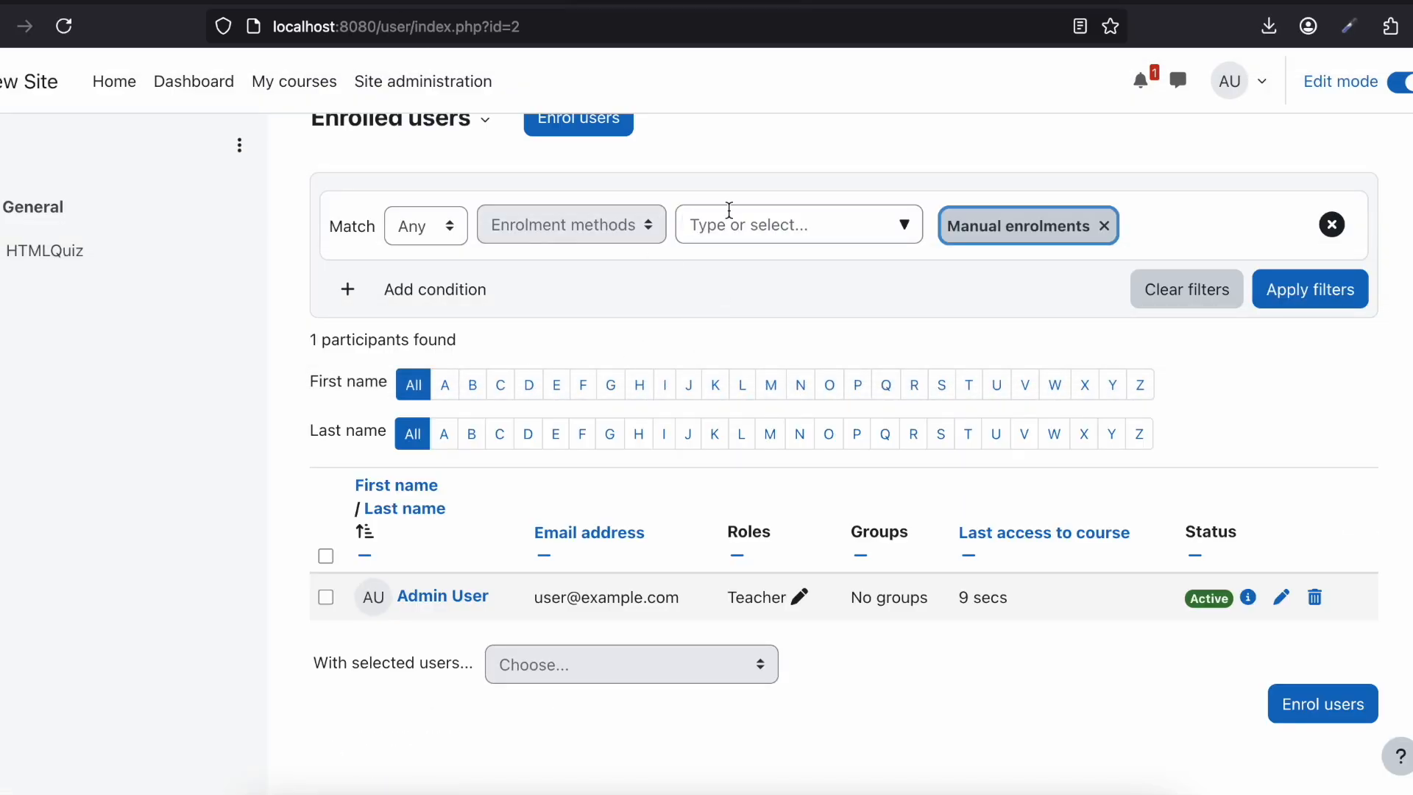
pyautogui.click(743, 227)
pyautogui.click(908, 231)
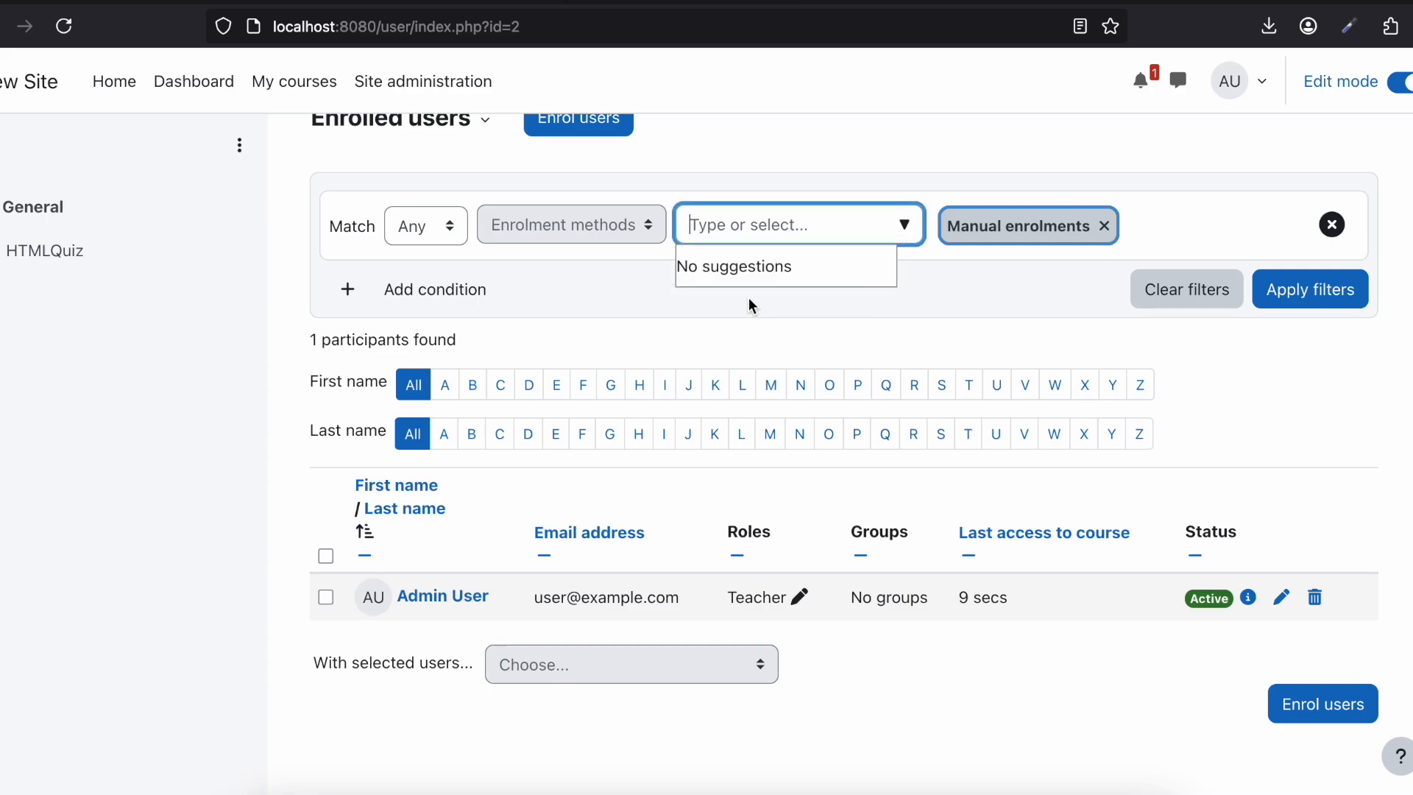
# Step: Enrol the test user in the HTML course with the Student role
pyautogui.scroll(3, 748, 297)
pyautogui.click(592, 240)
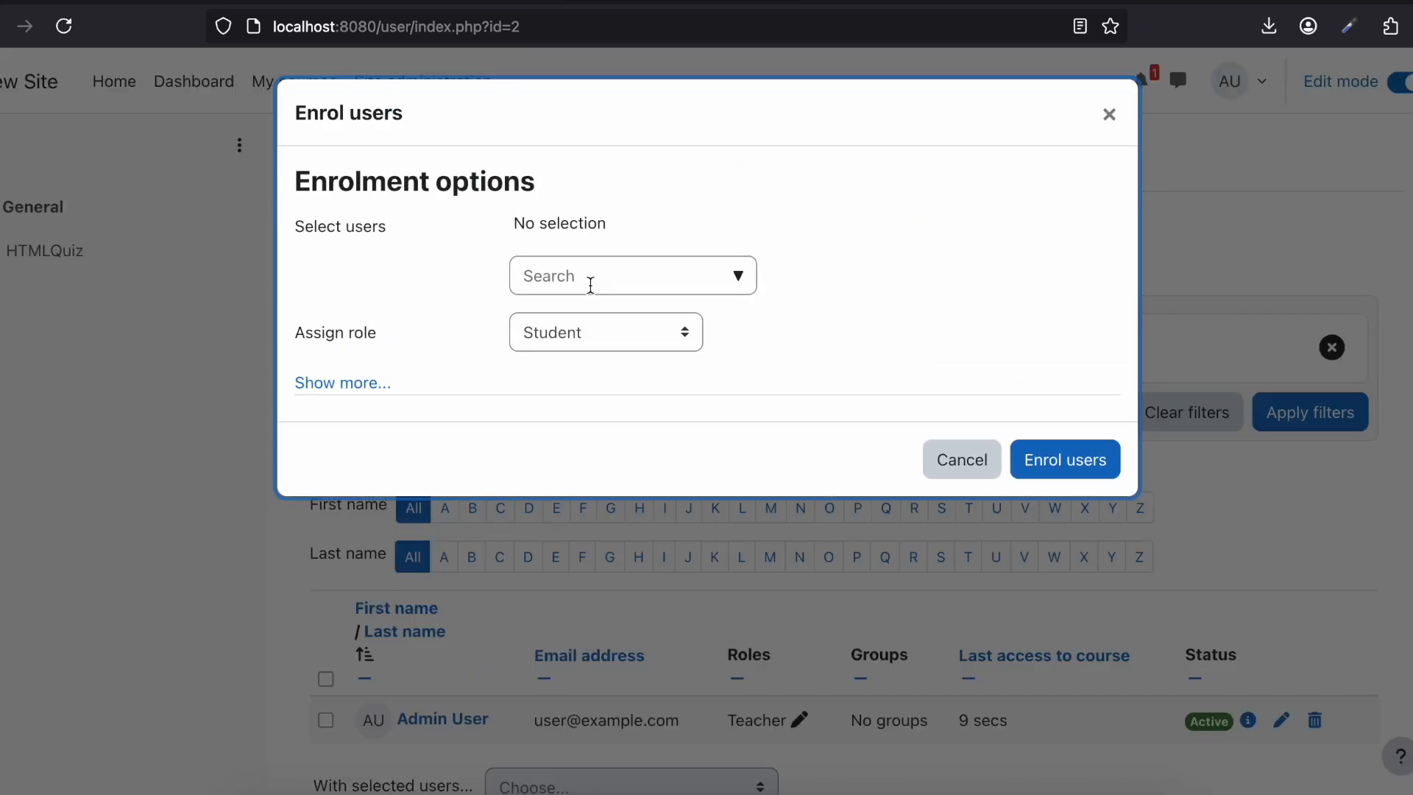
pyautogui.click(591, 285)
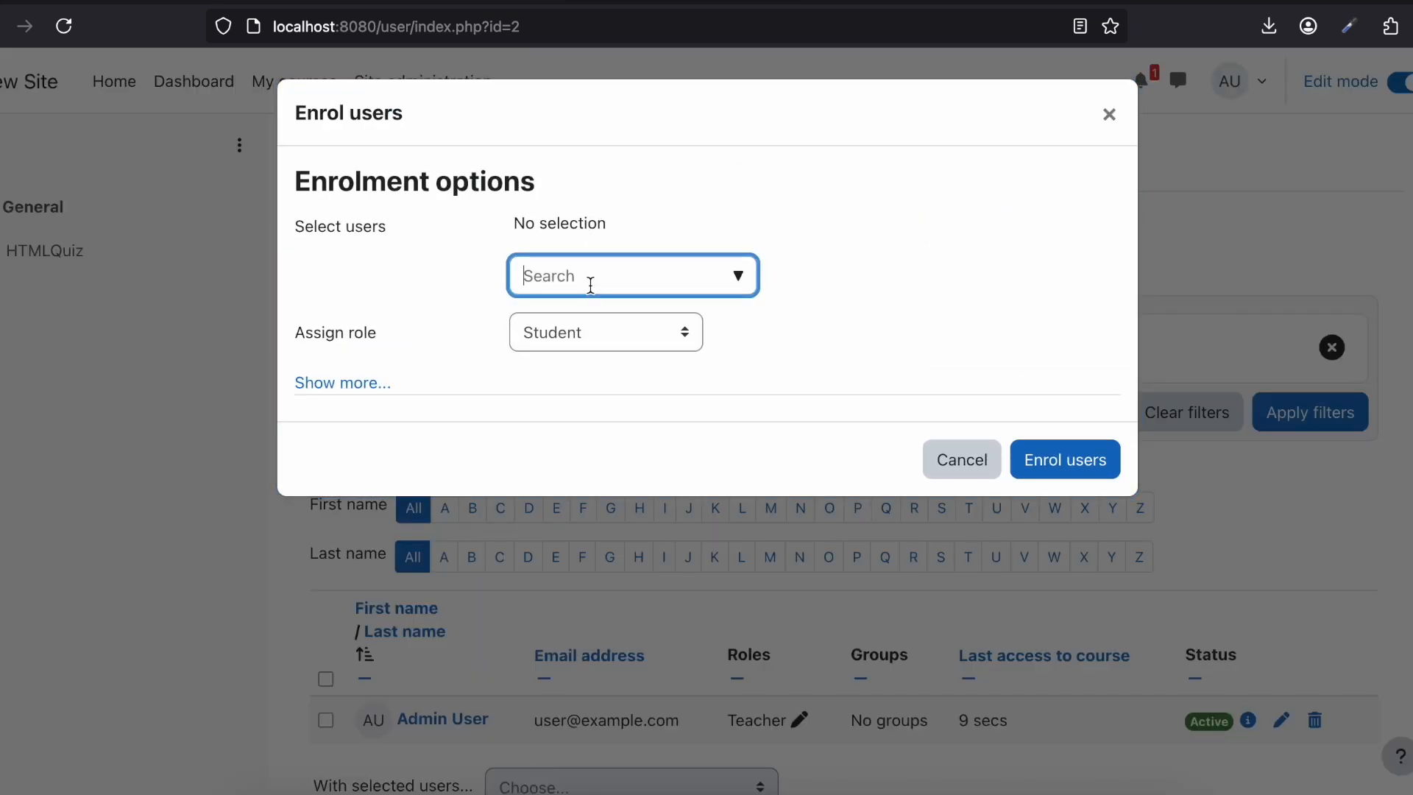
pyautogui.click(739, 275)
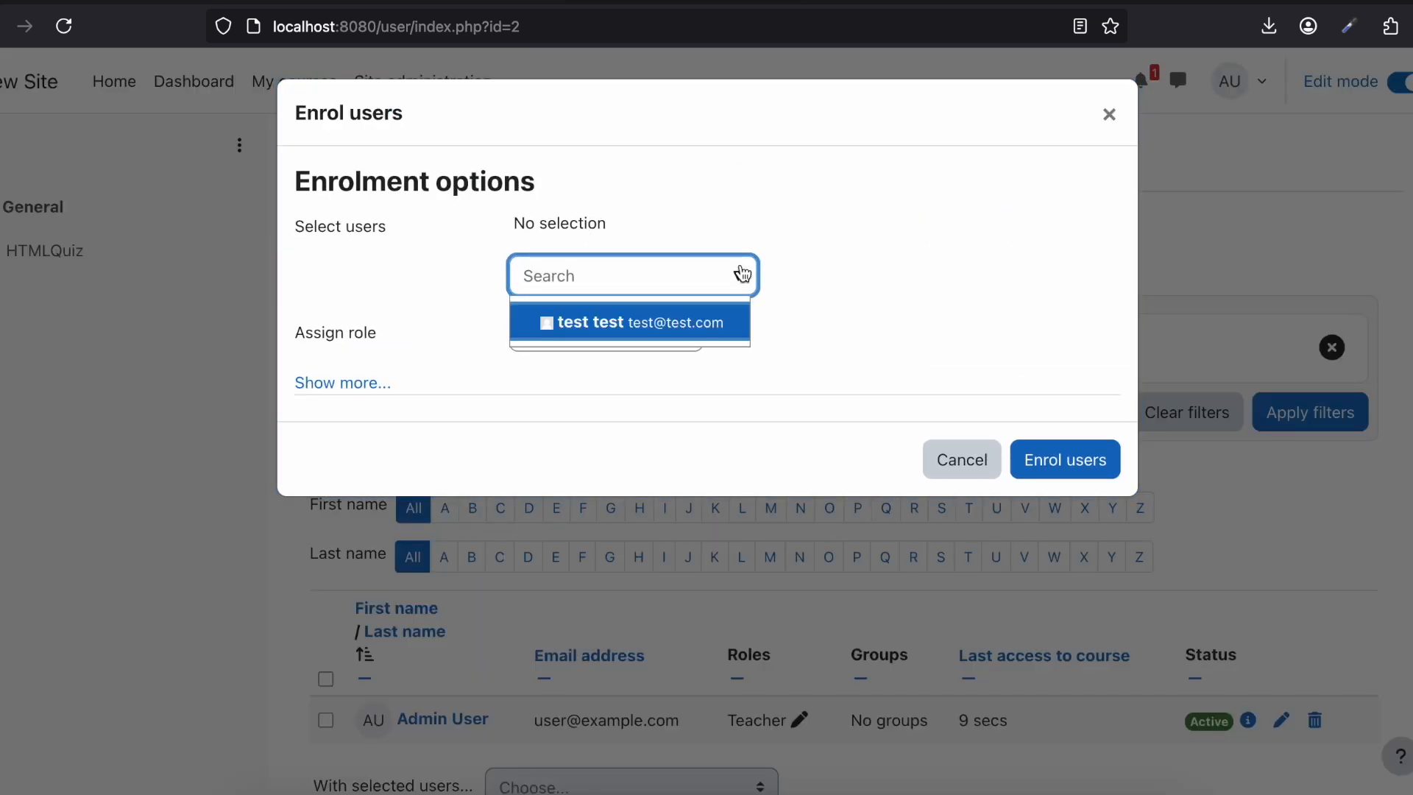
pyautogui.click(605, 320)
pyautogui.click(1076, 456)
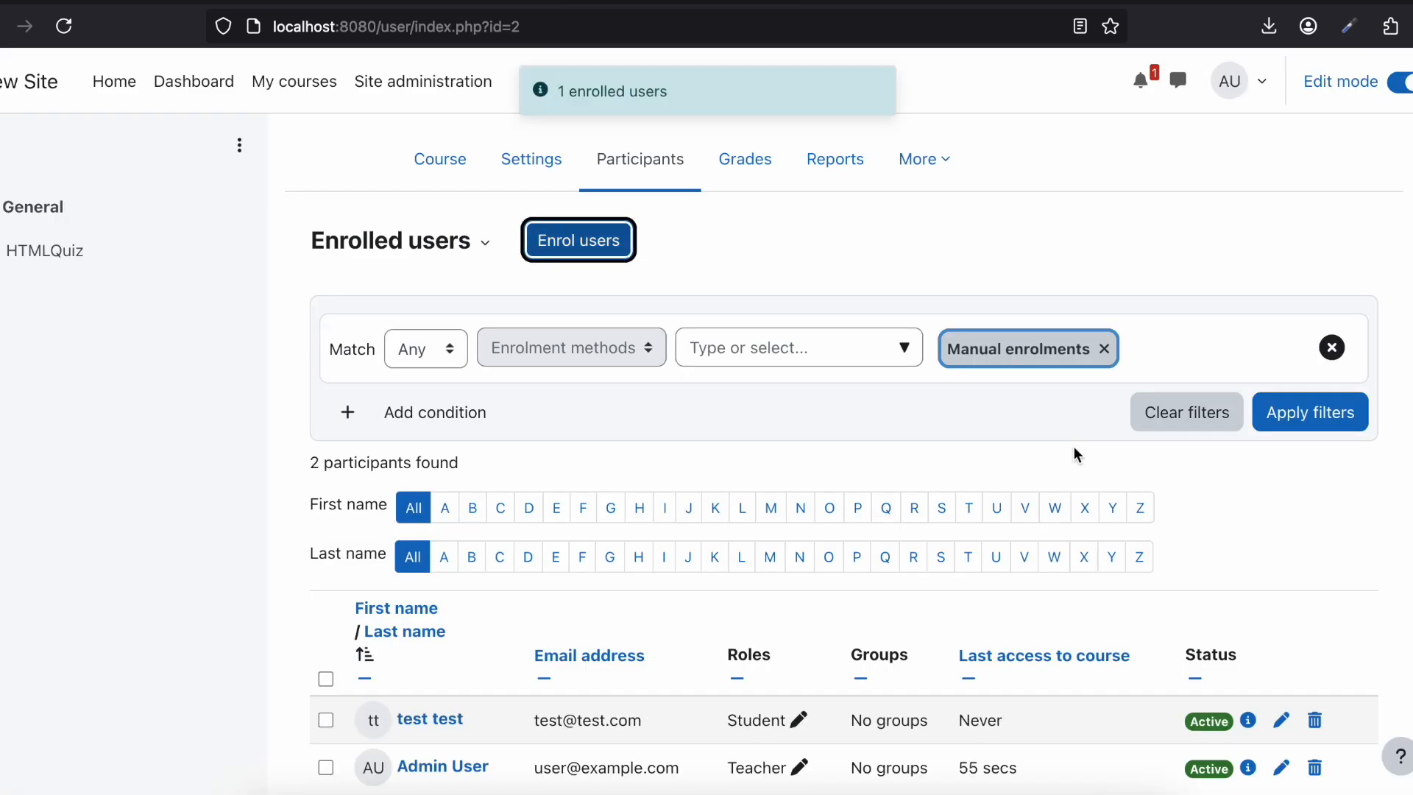
# Step: Switch to the test user's private browser window, reload the HTML course page and start an attempt at HTMLQuiz
pyautogui.click(285, 793)
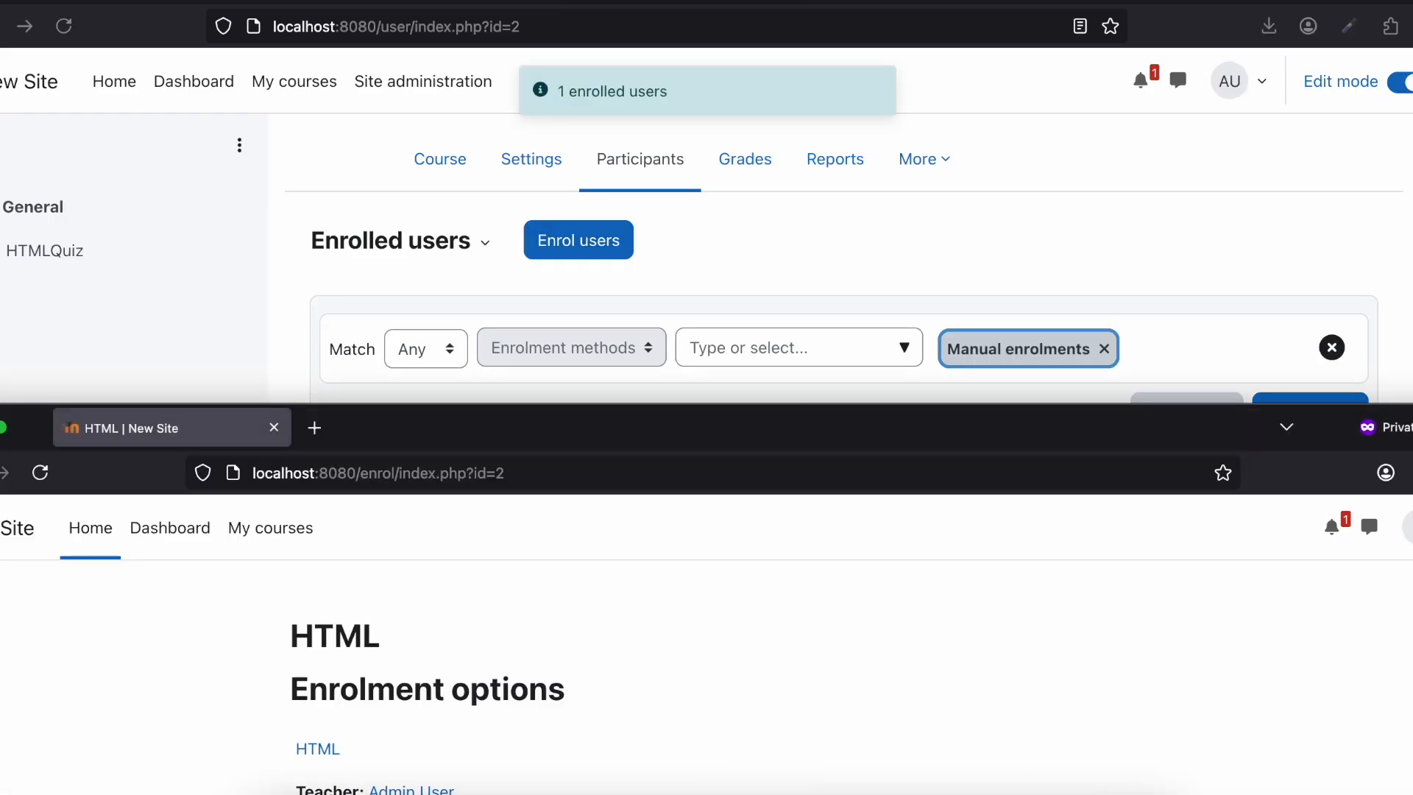
pyautogui.doubleClick(441, 431)
pyautogui.press('super+r')
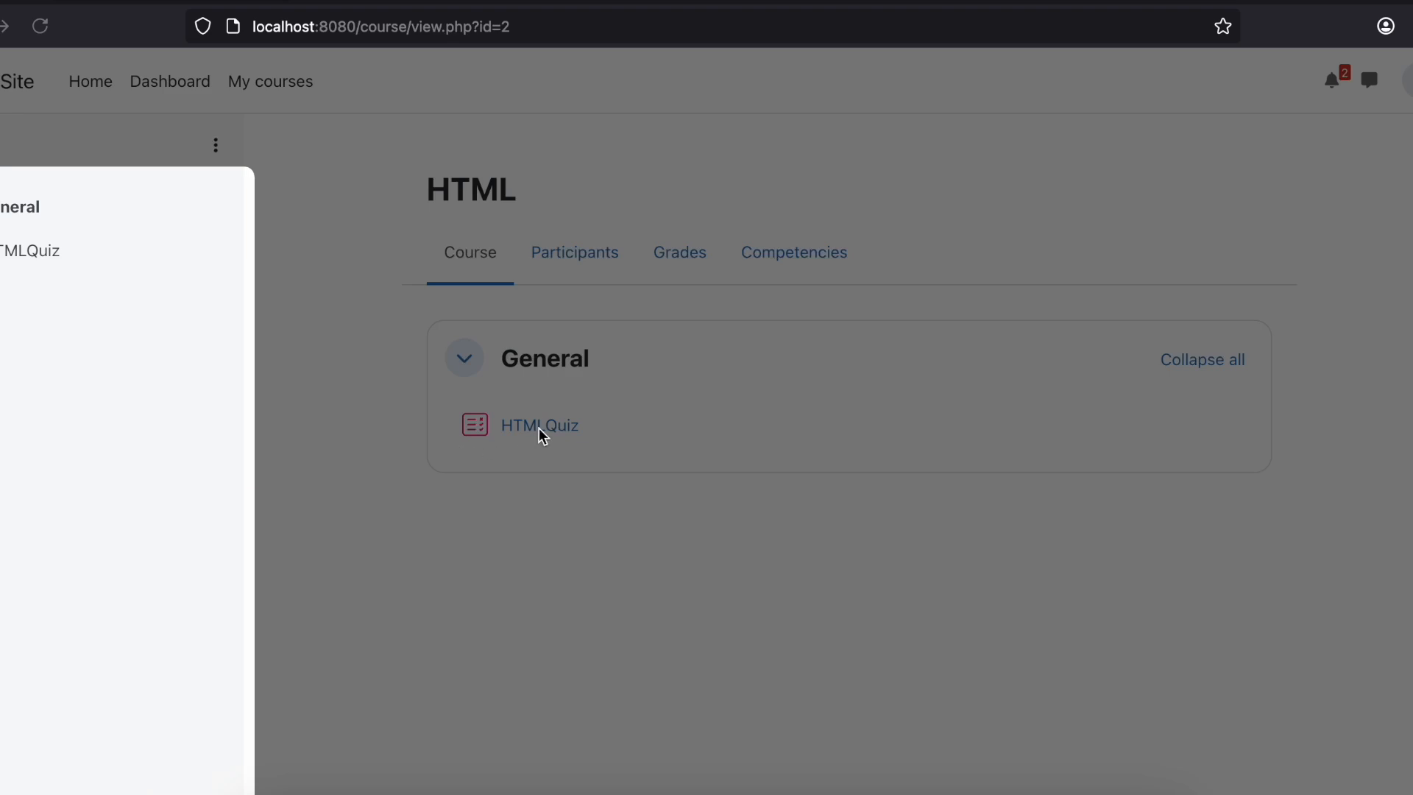
pyautogui.click(345, 582)
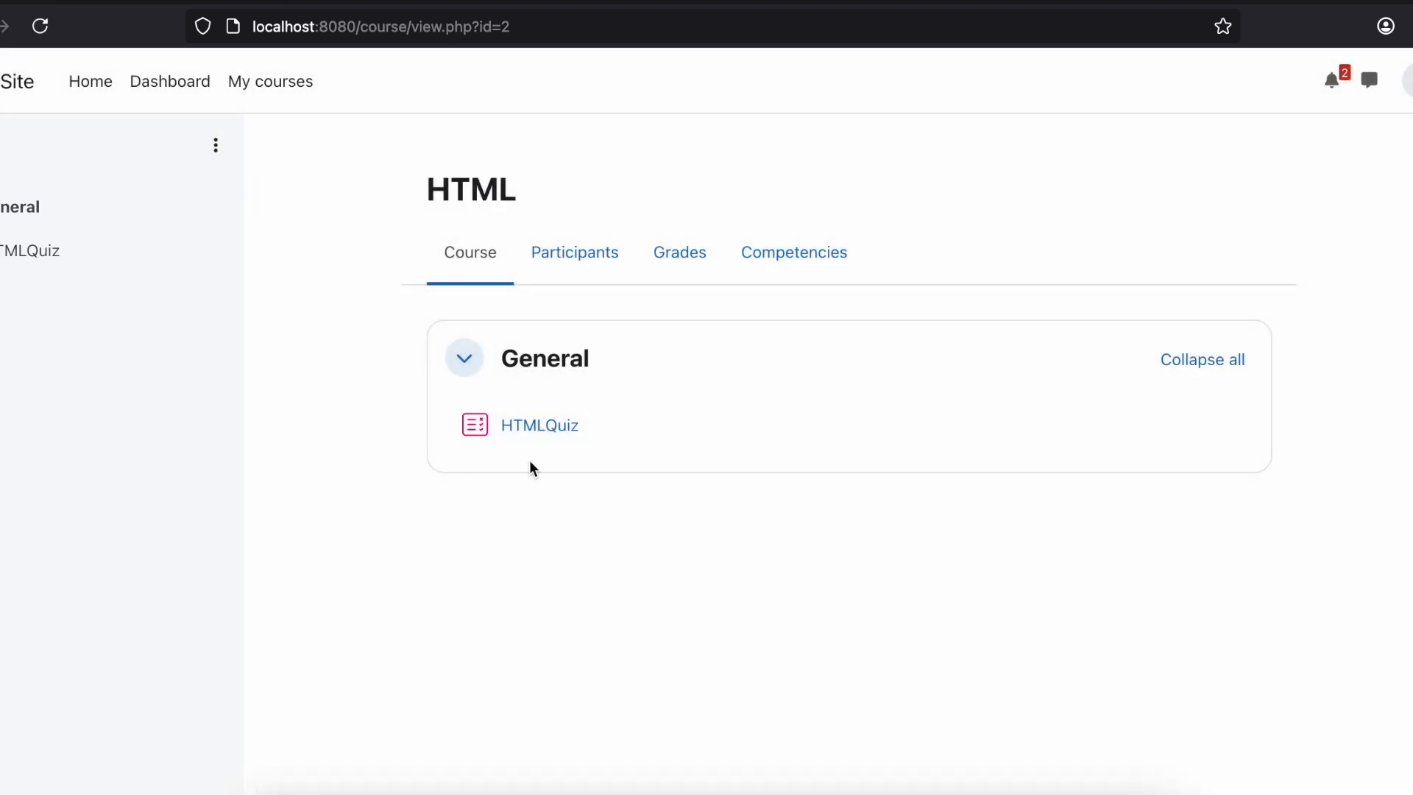
pyautogui.click(523, 425)
pyautogui.click(486, 331)
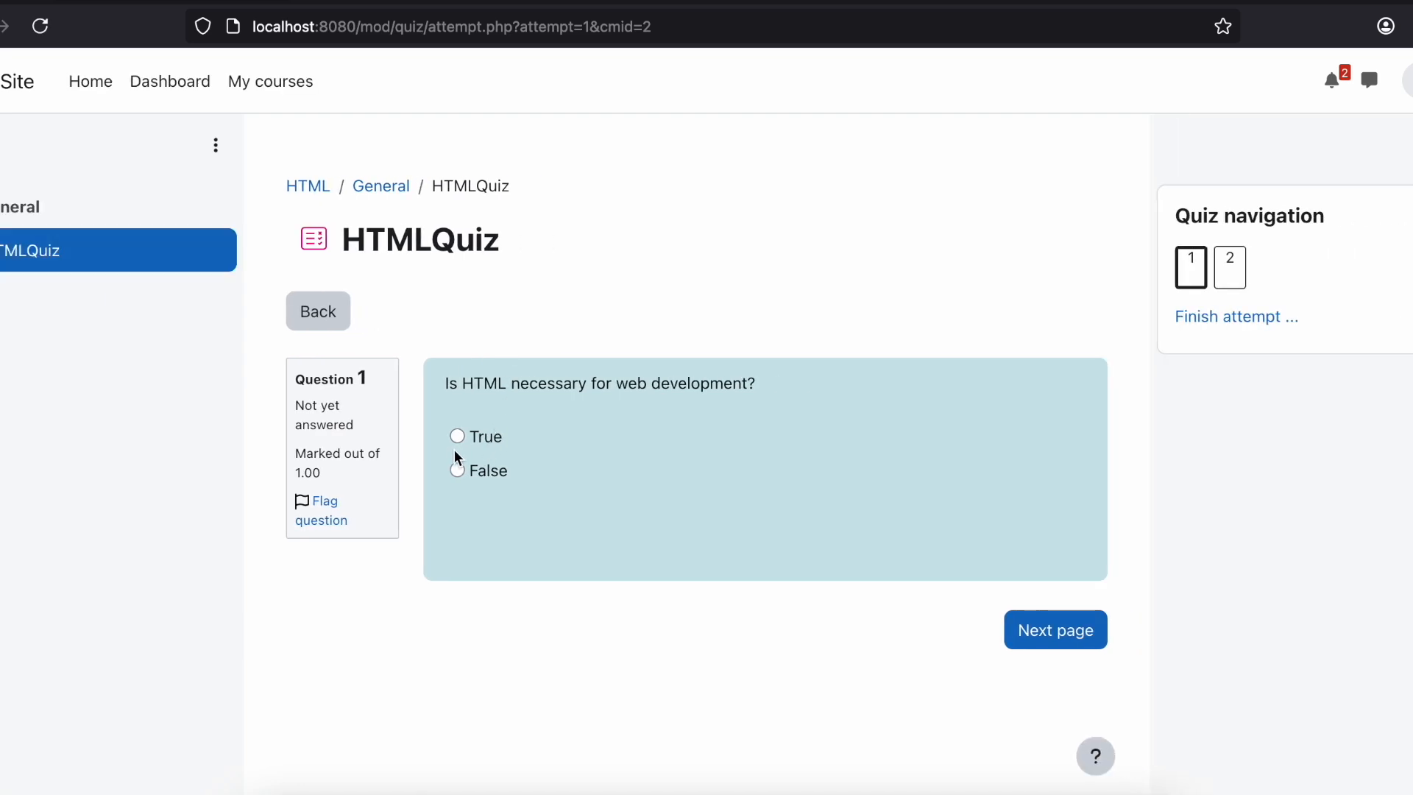
# Step: Answer False to question 1 and Option 4 to question 2, then submit all answers and finish the quiz attempt
pyautogui.click(1059, 633)
pyautogui.click(599, 437)
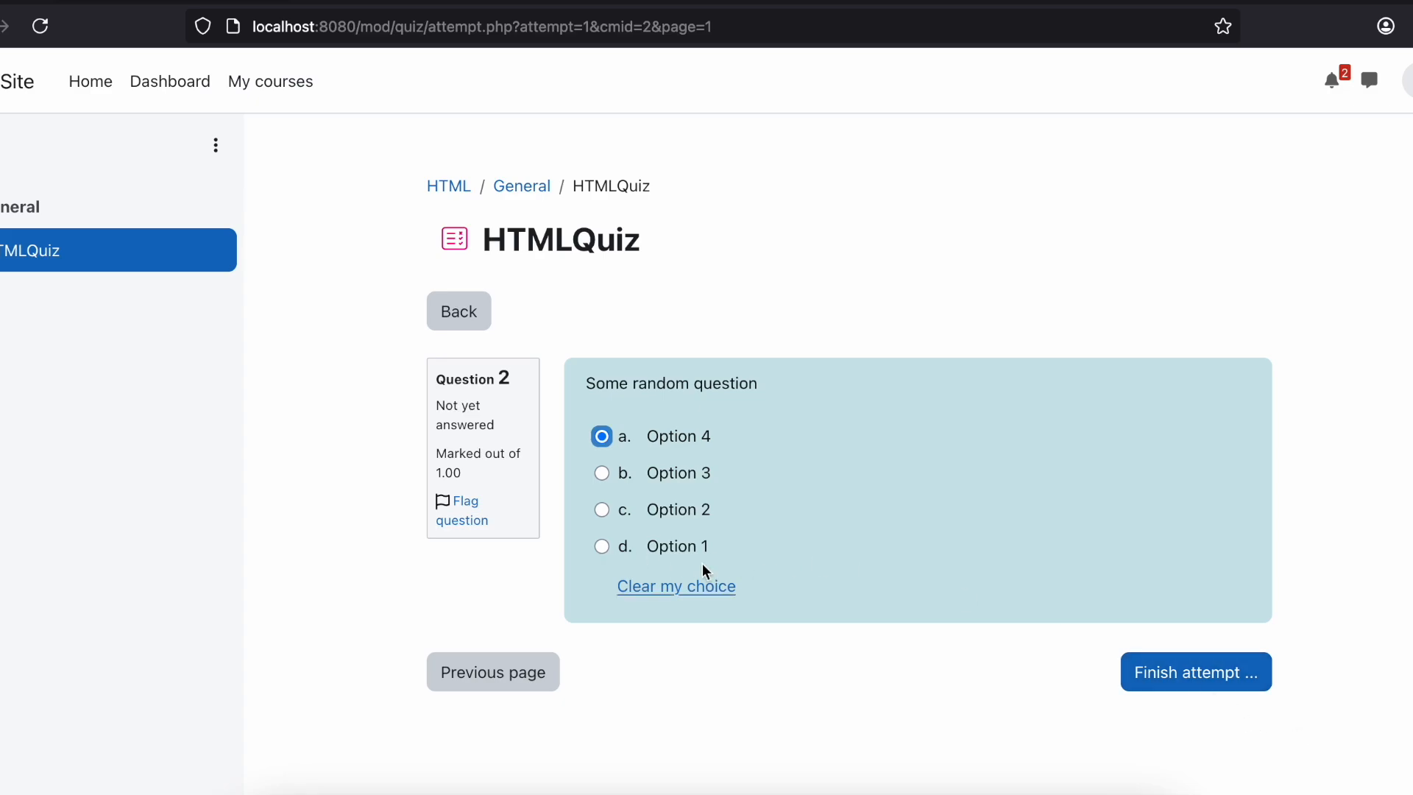
pyautogui.click(1178, 671)
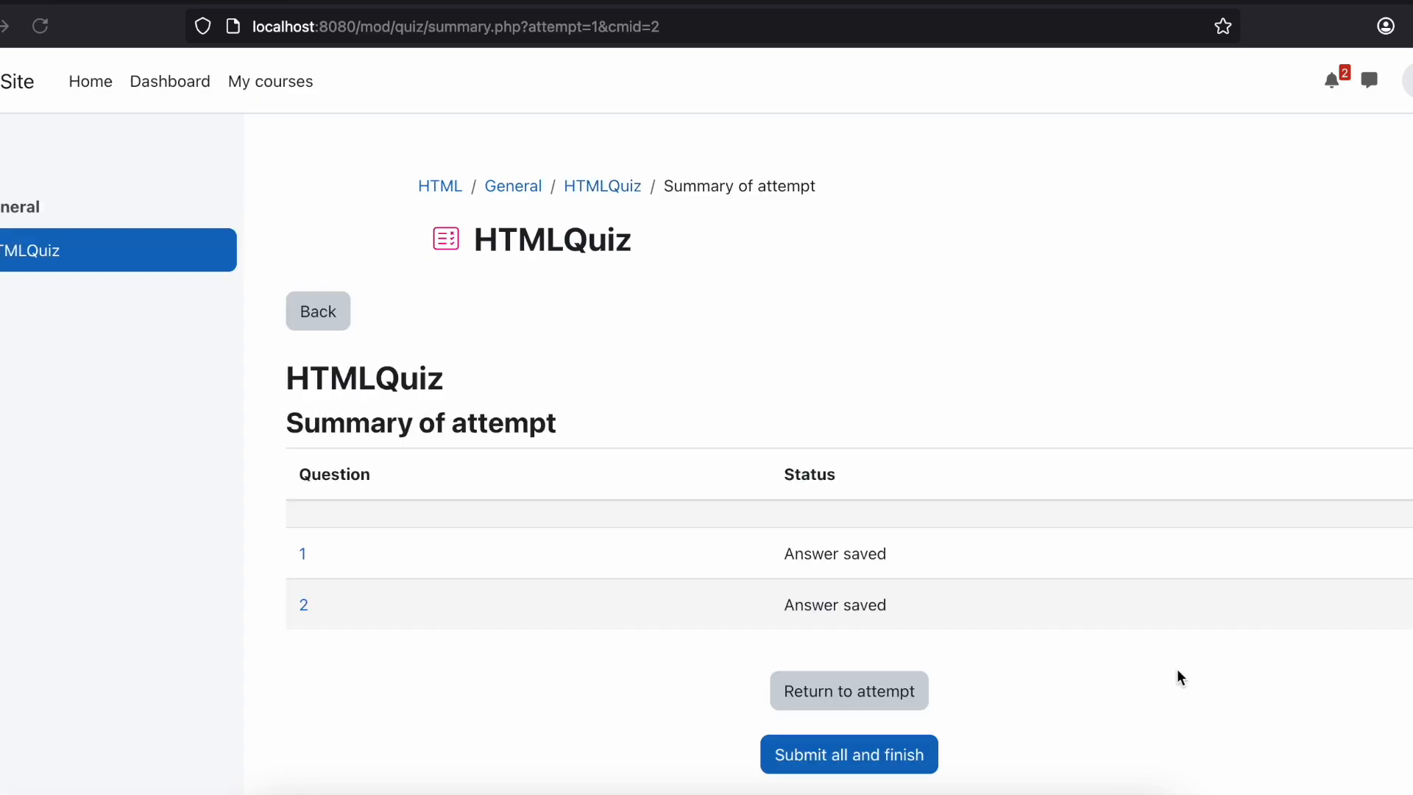
pyautogui.scroll(-2, 1015, 560)
pyautogui.click(866, 692)
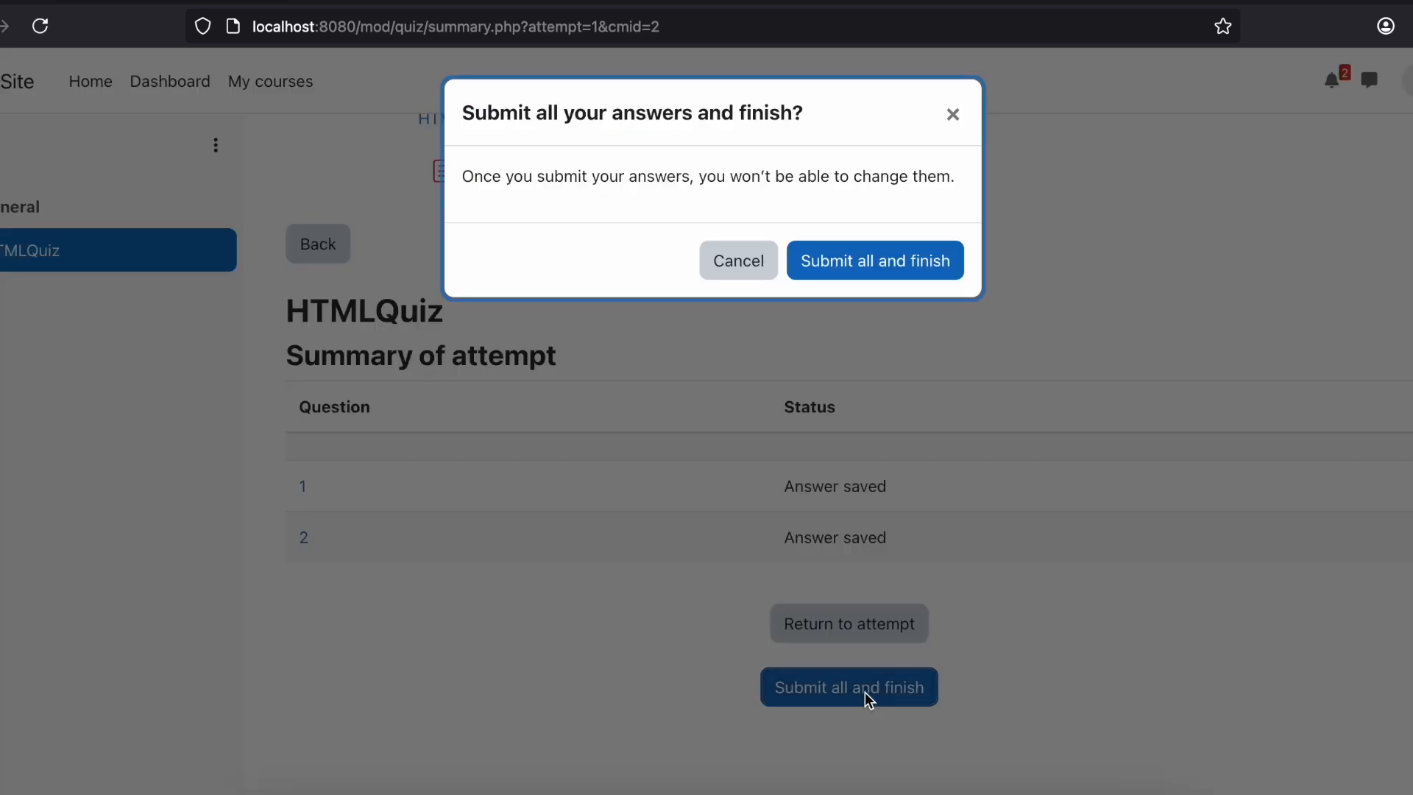
pyautogui.click(834, 277)
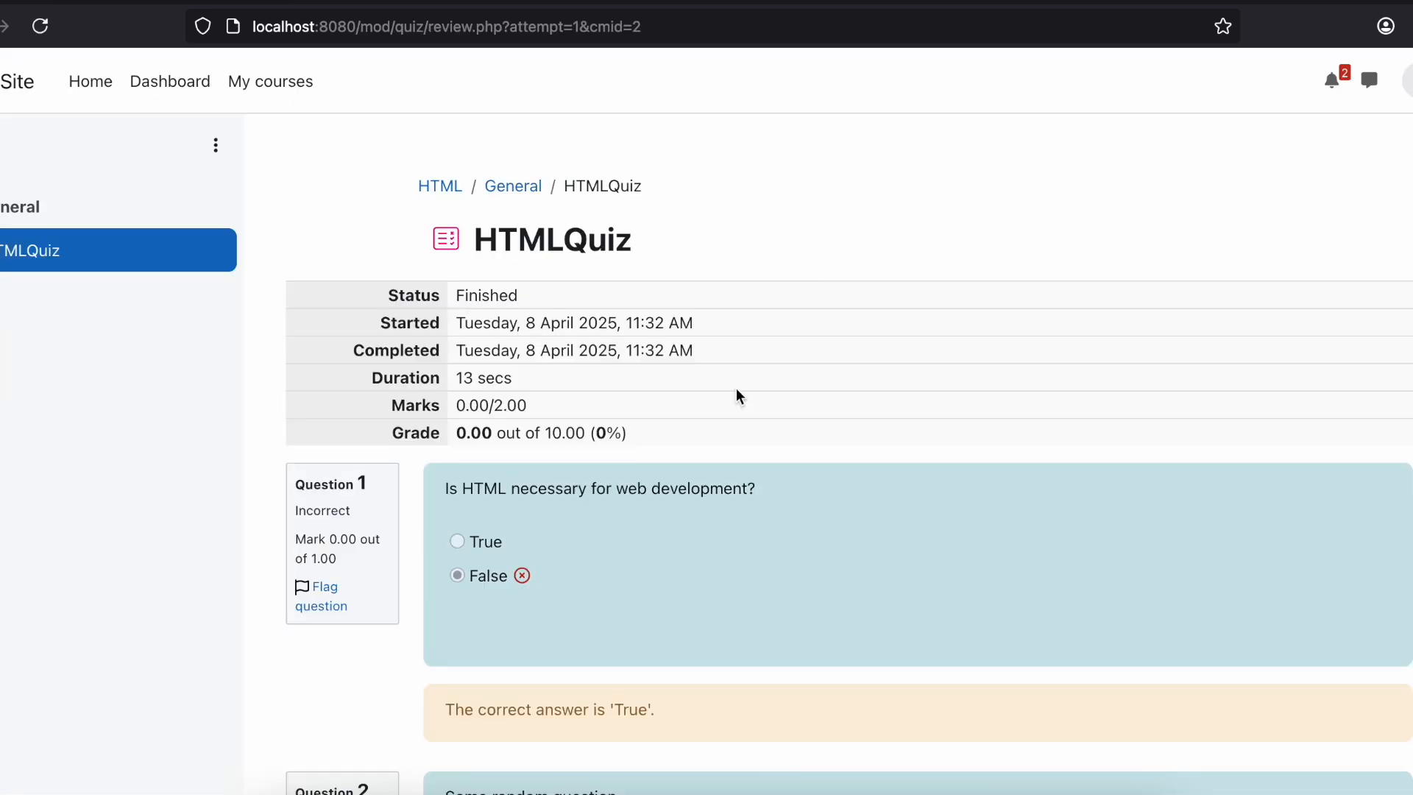
# Step: Review the marked answers and feedback for both questions, finish the review and look over the attempt summary and grade
pyautogui.scroll(-5, 738, 395)
pyautogui.scroll(-2, 739, 395)
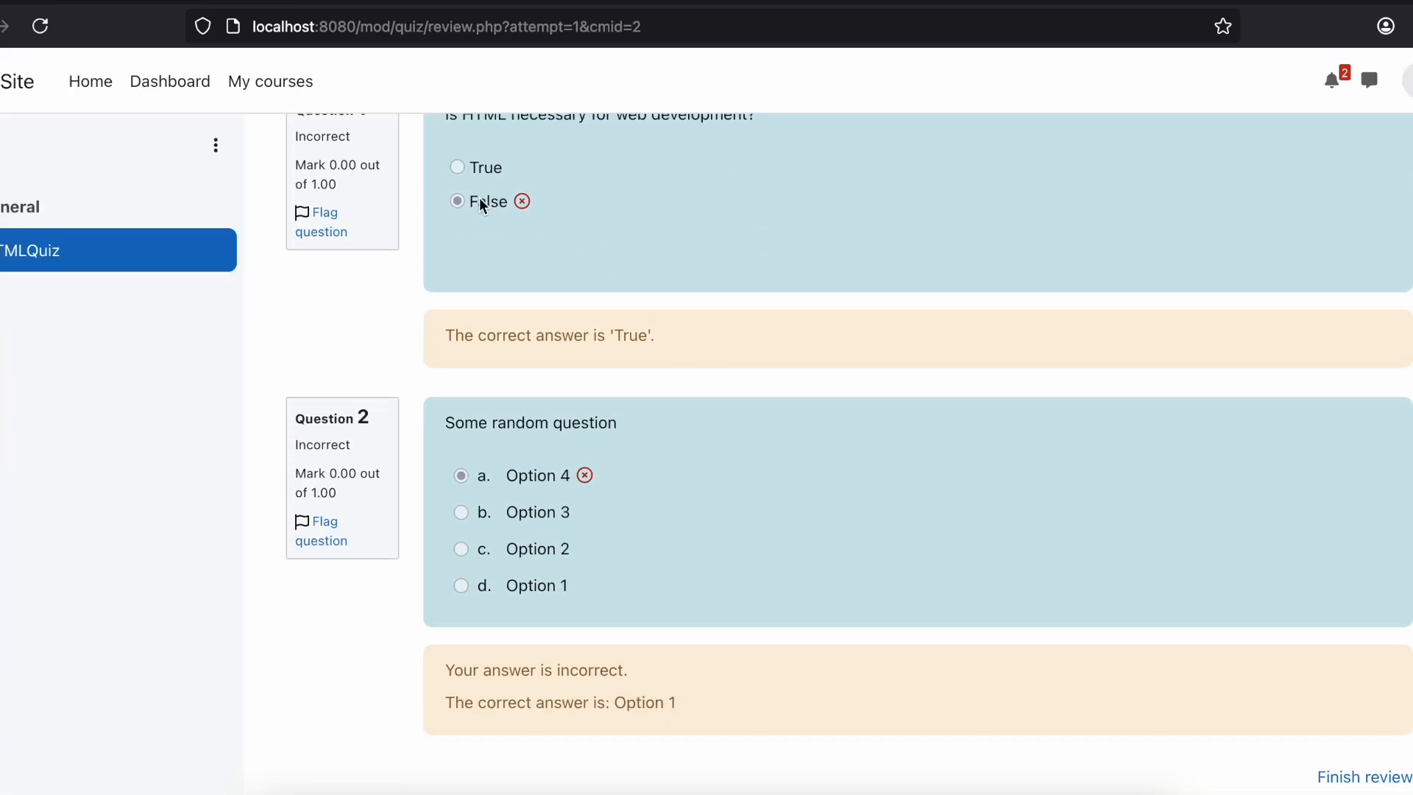
pyautogui.scroll(-2, 545, 493)
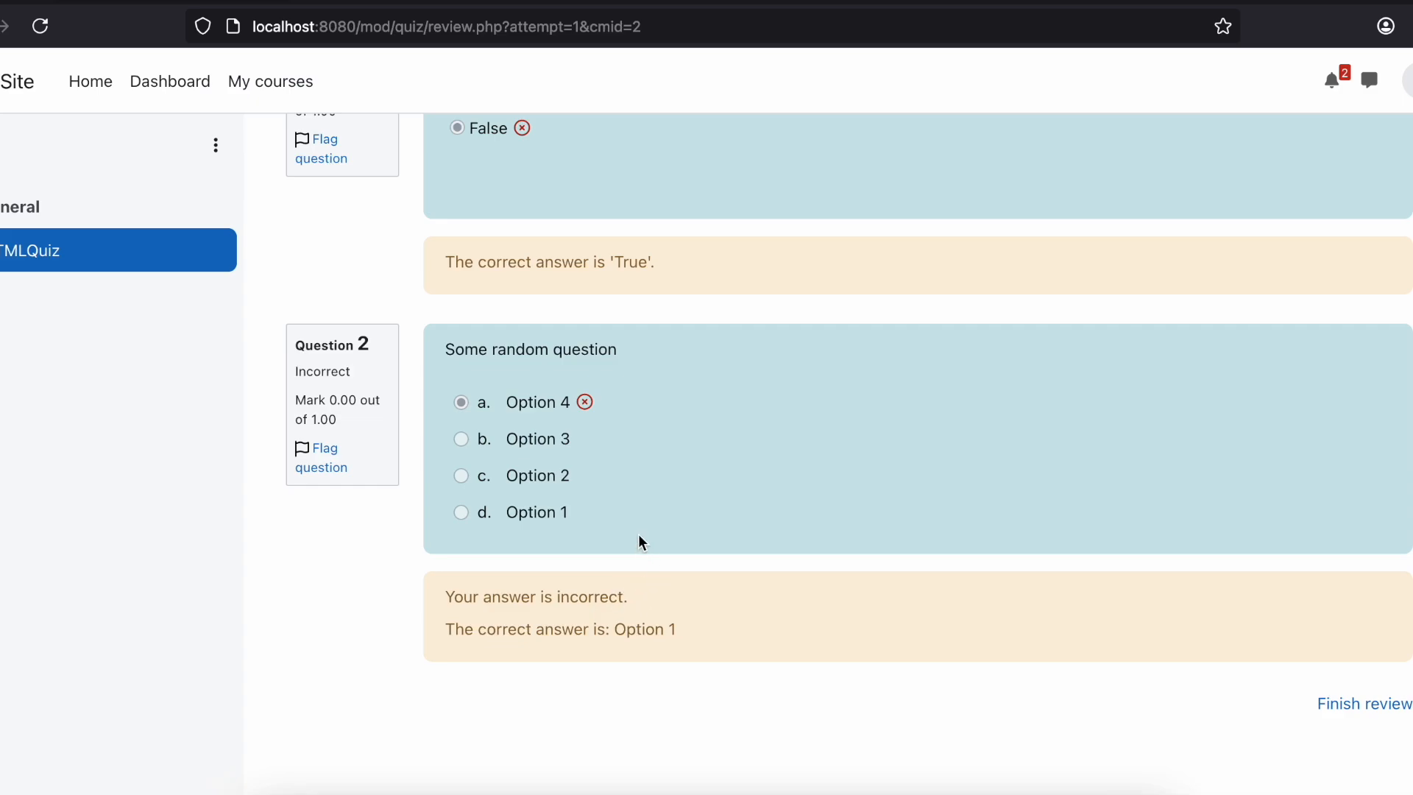
pyautogui.scroll(7, 638, 533)
pyautogui.scroll(-7, 638, 533)
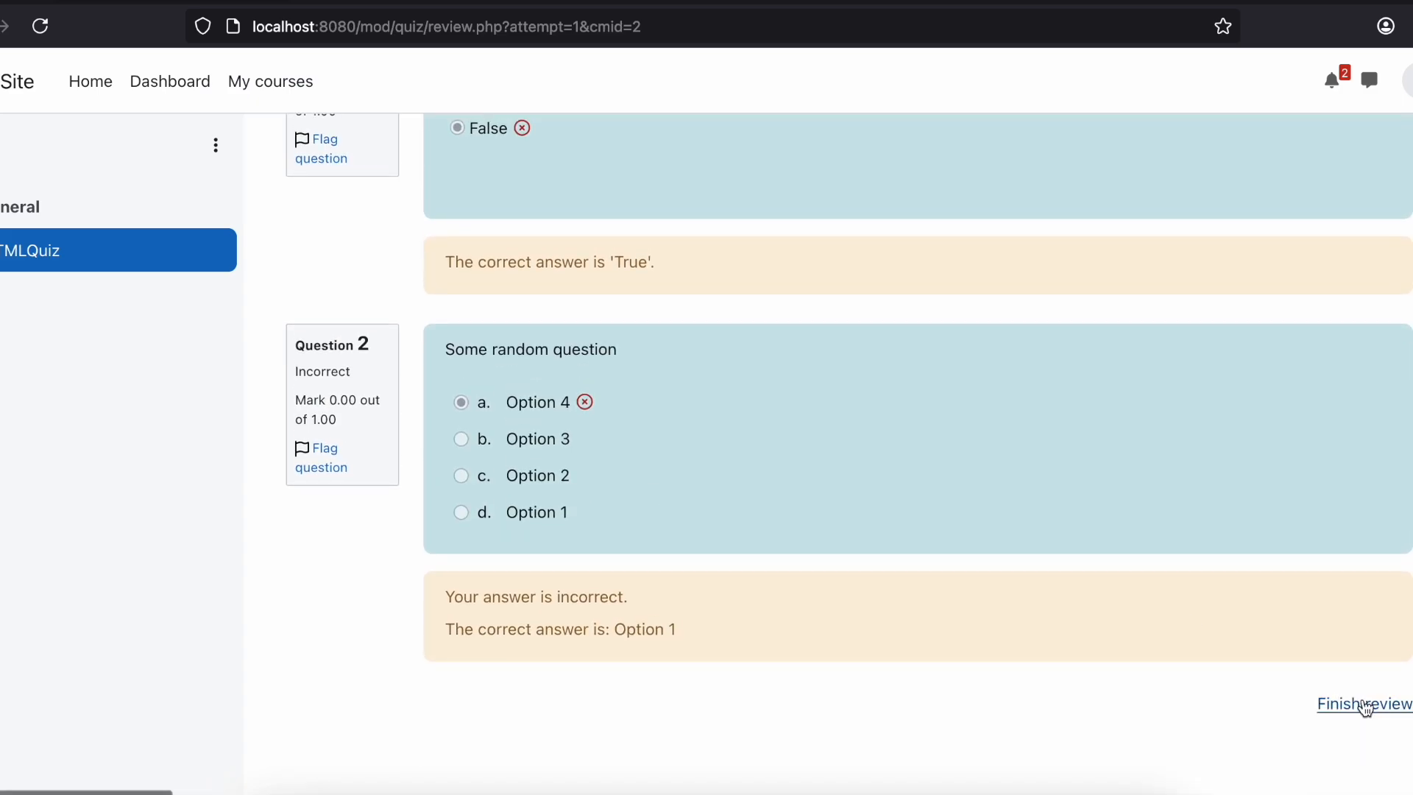
pyautogui.click(1365, 705)
pyautogui.scroll(-2, 1030, 497)
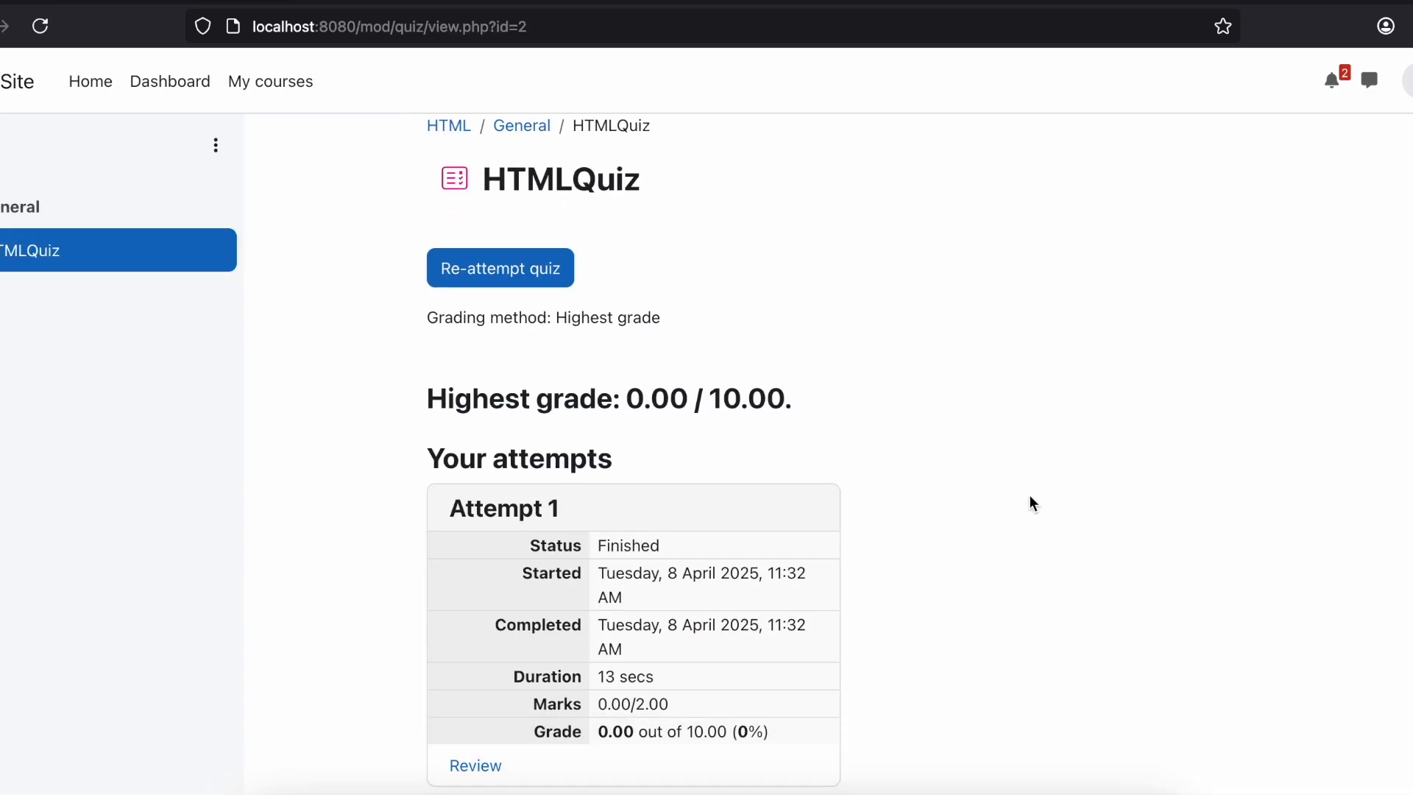
pyautogui.scroll(-4, 677, 415)
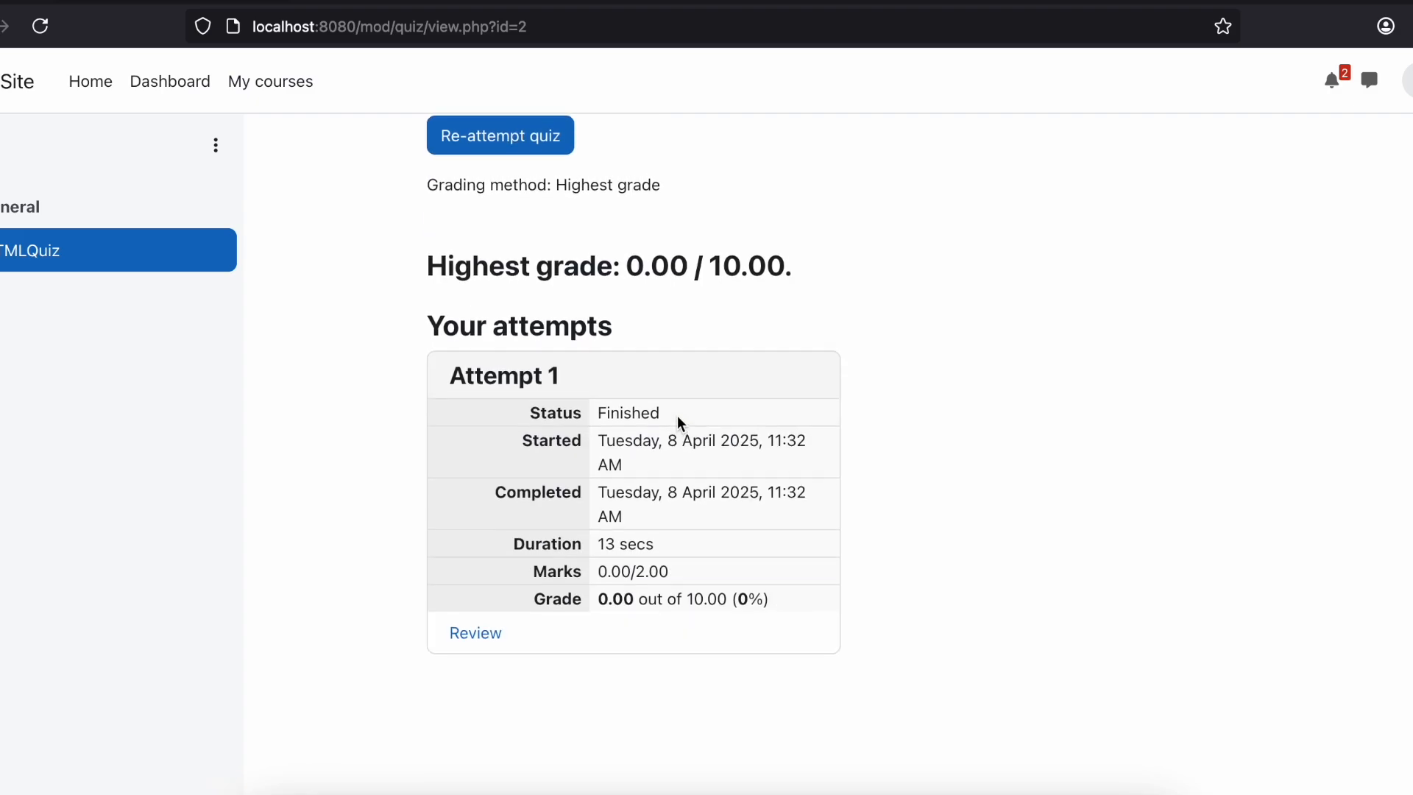
pyautogui.scroll(6, 677, 415)
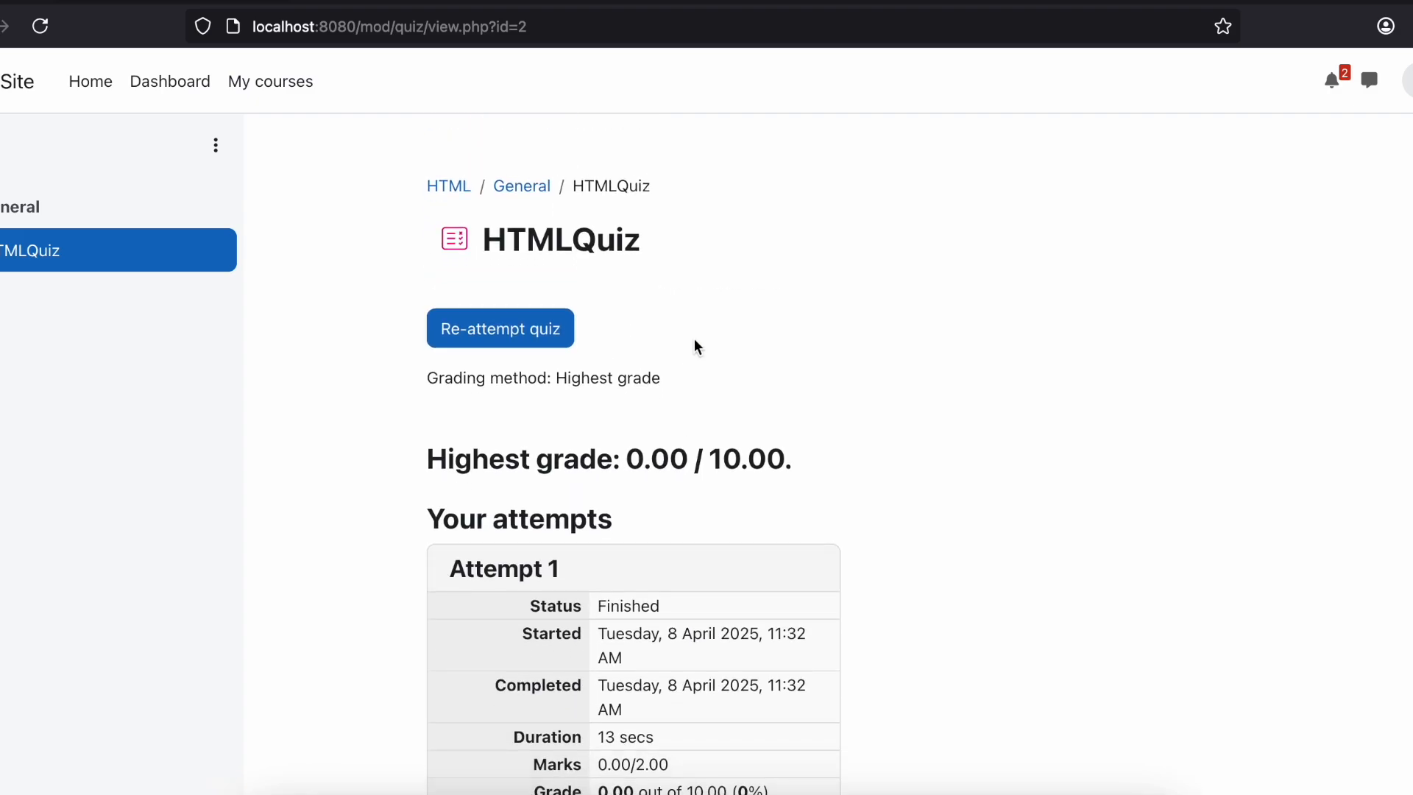